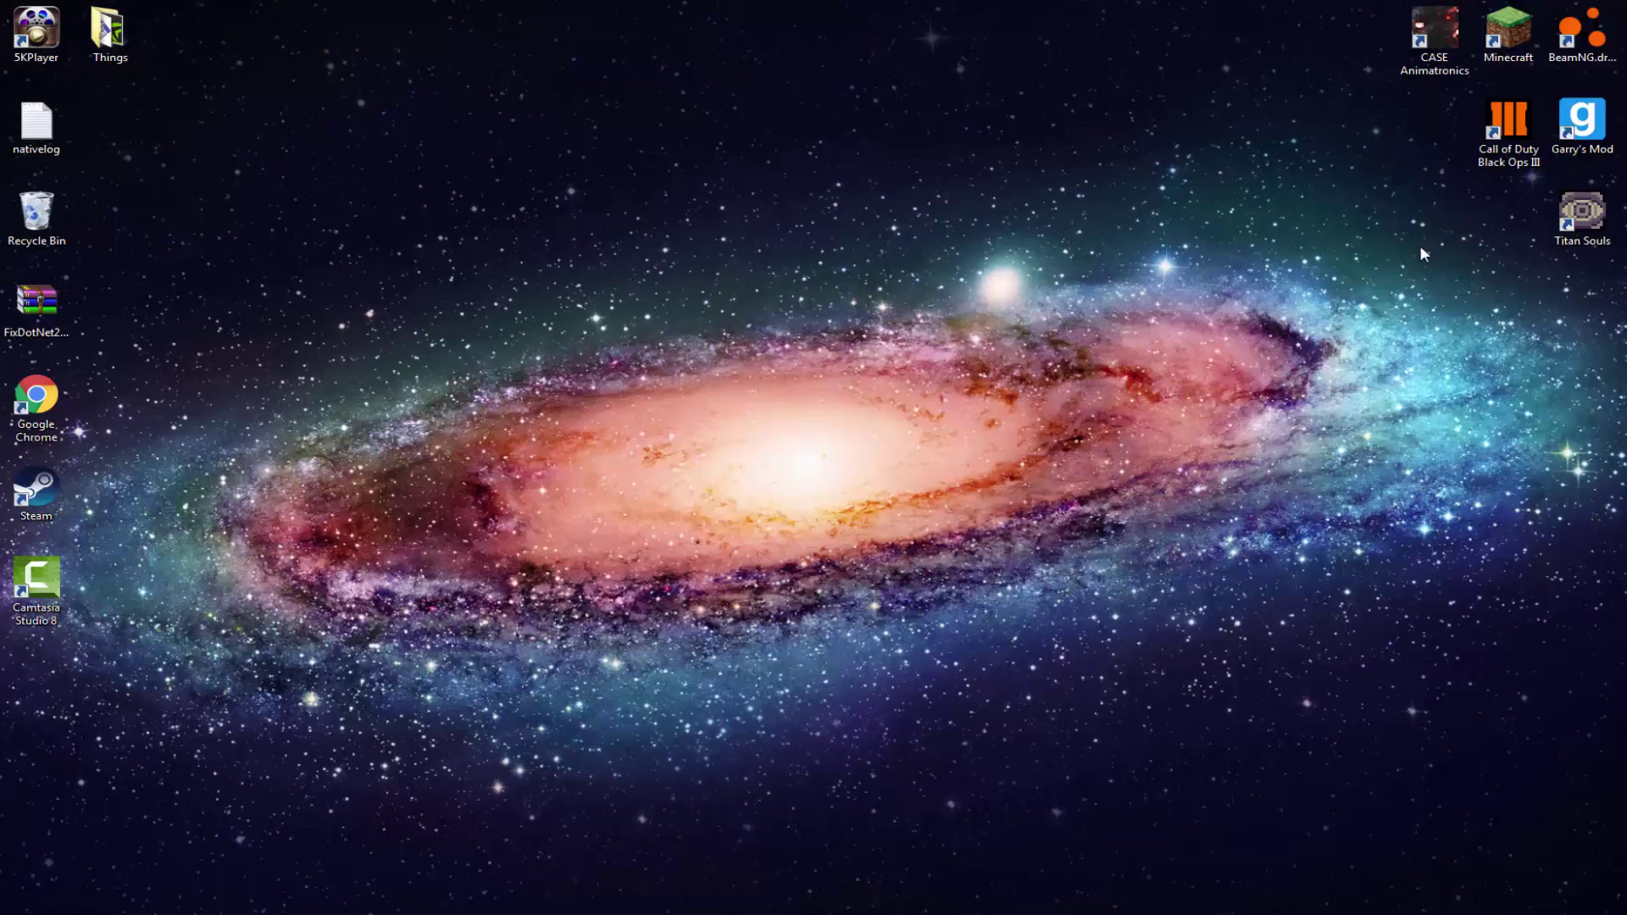
Step: Open Local Disk (C:) from Computer and enter the Program Files (x86) folder
drag(1443, 243, 151, 695)
click(25, 900)
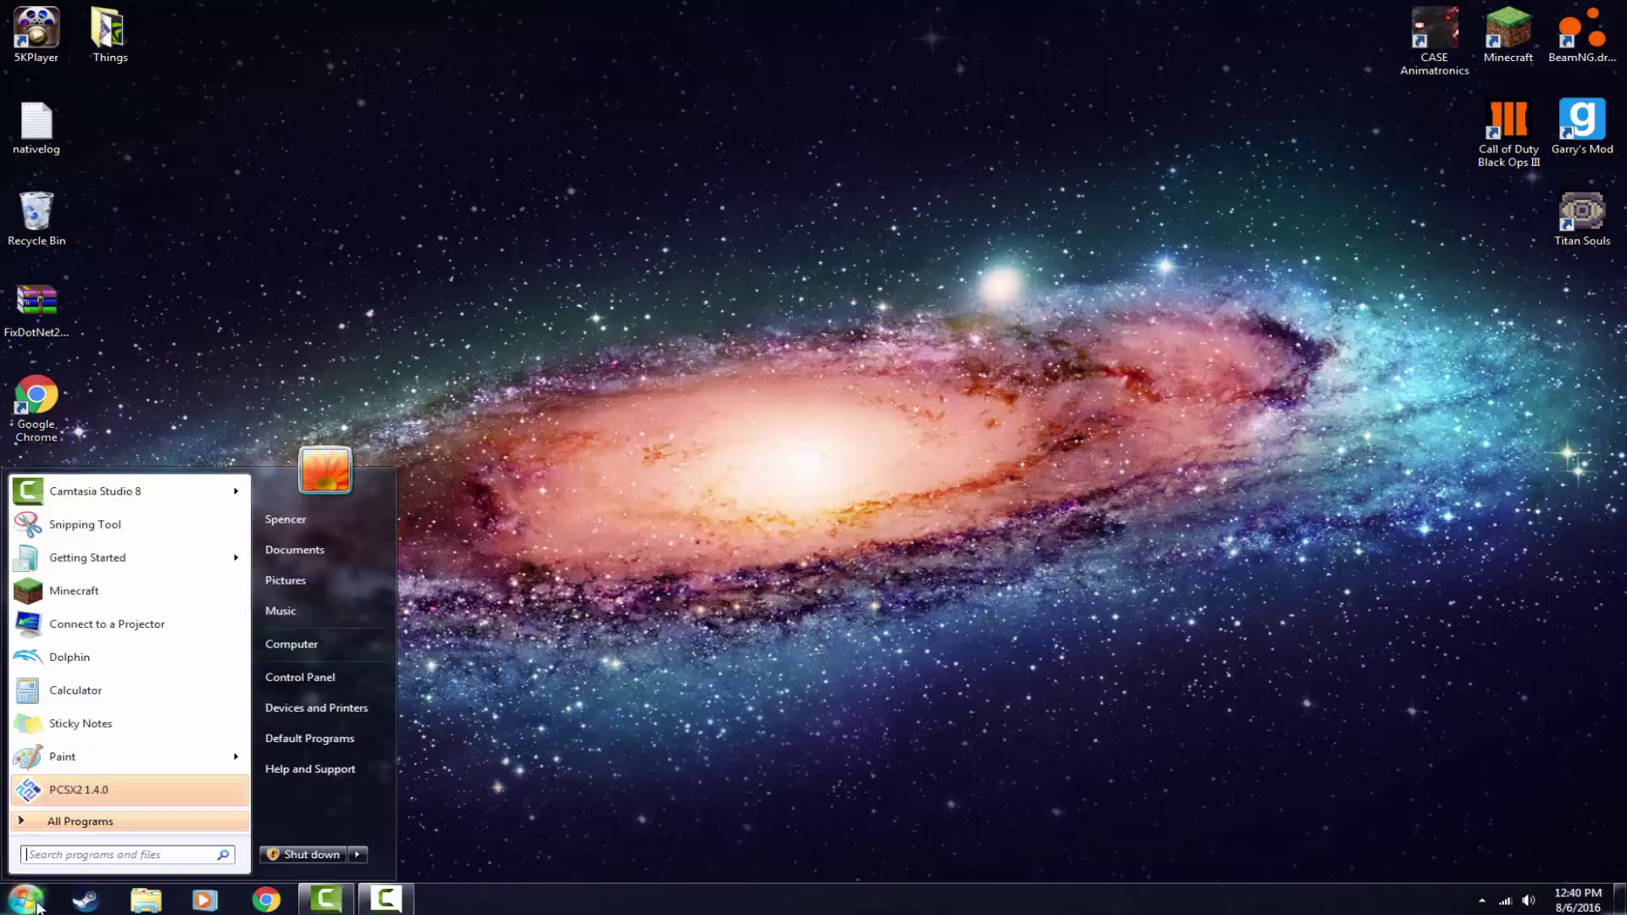
click(293, 654)
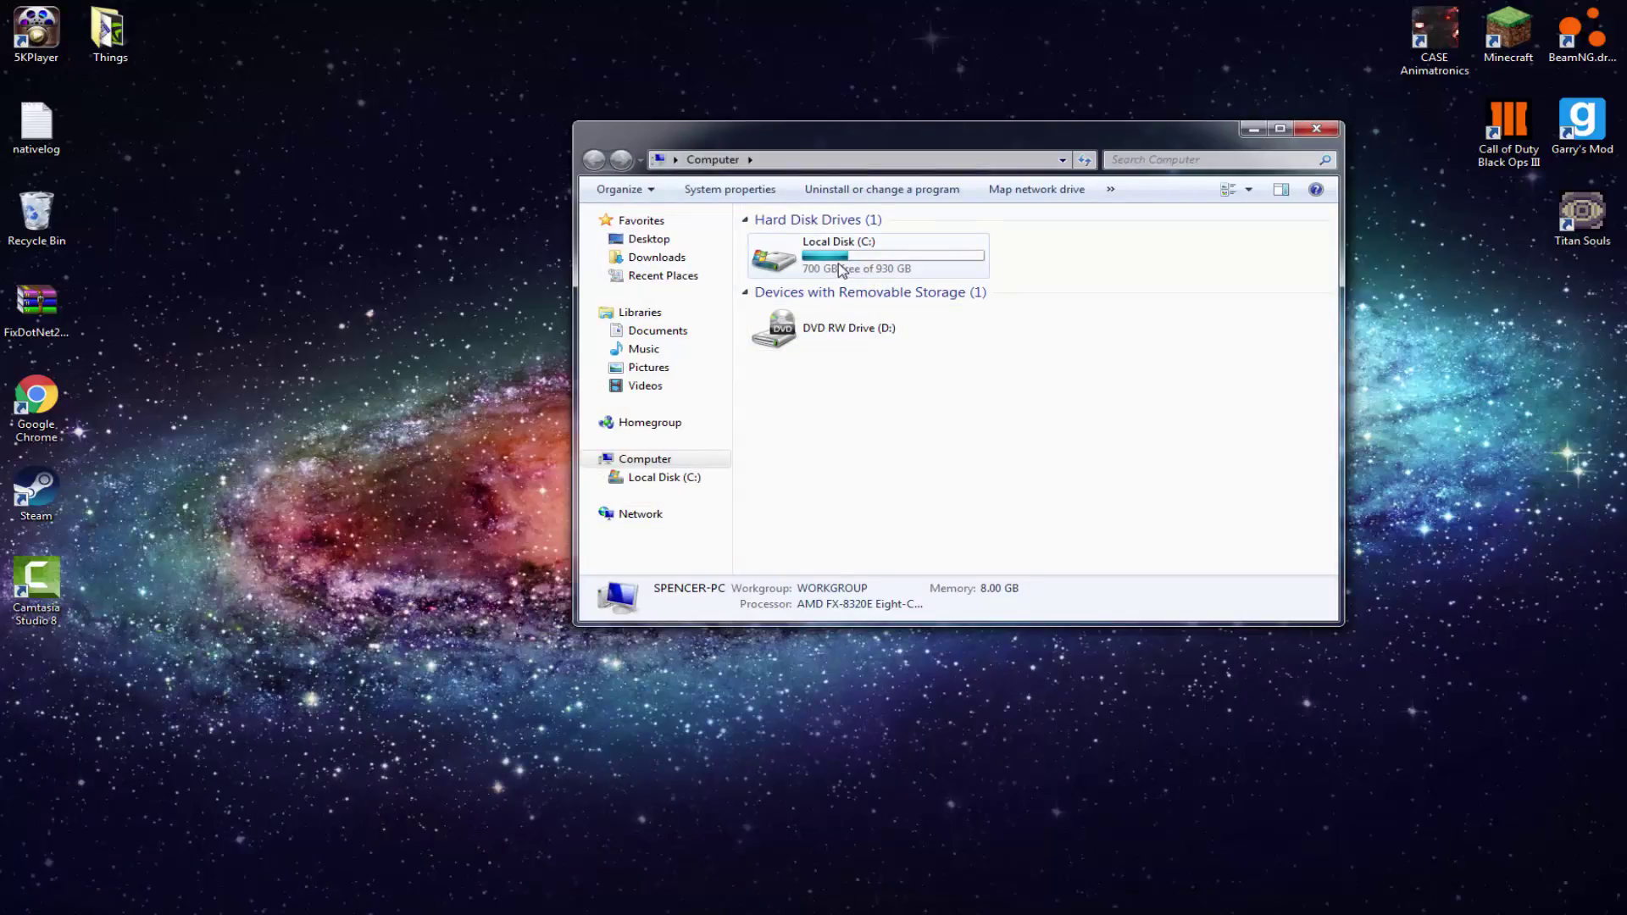
double_click(841, 271)
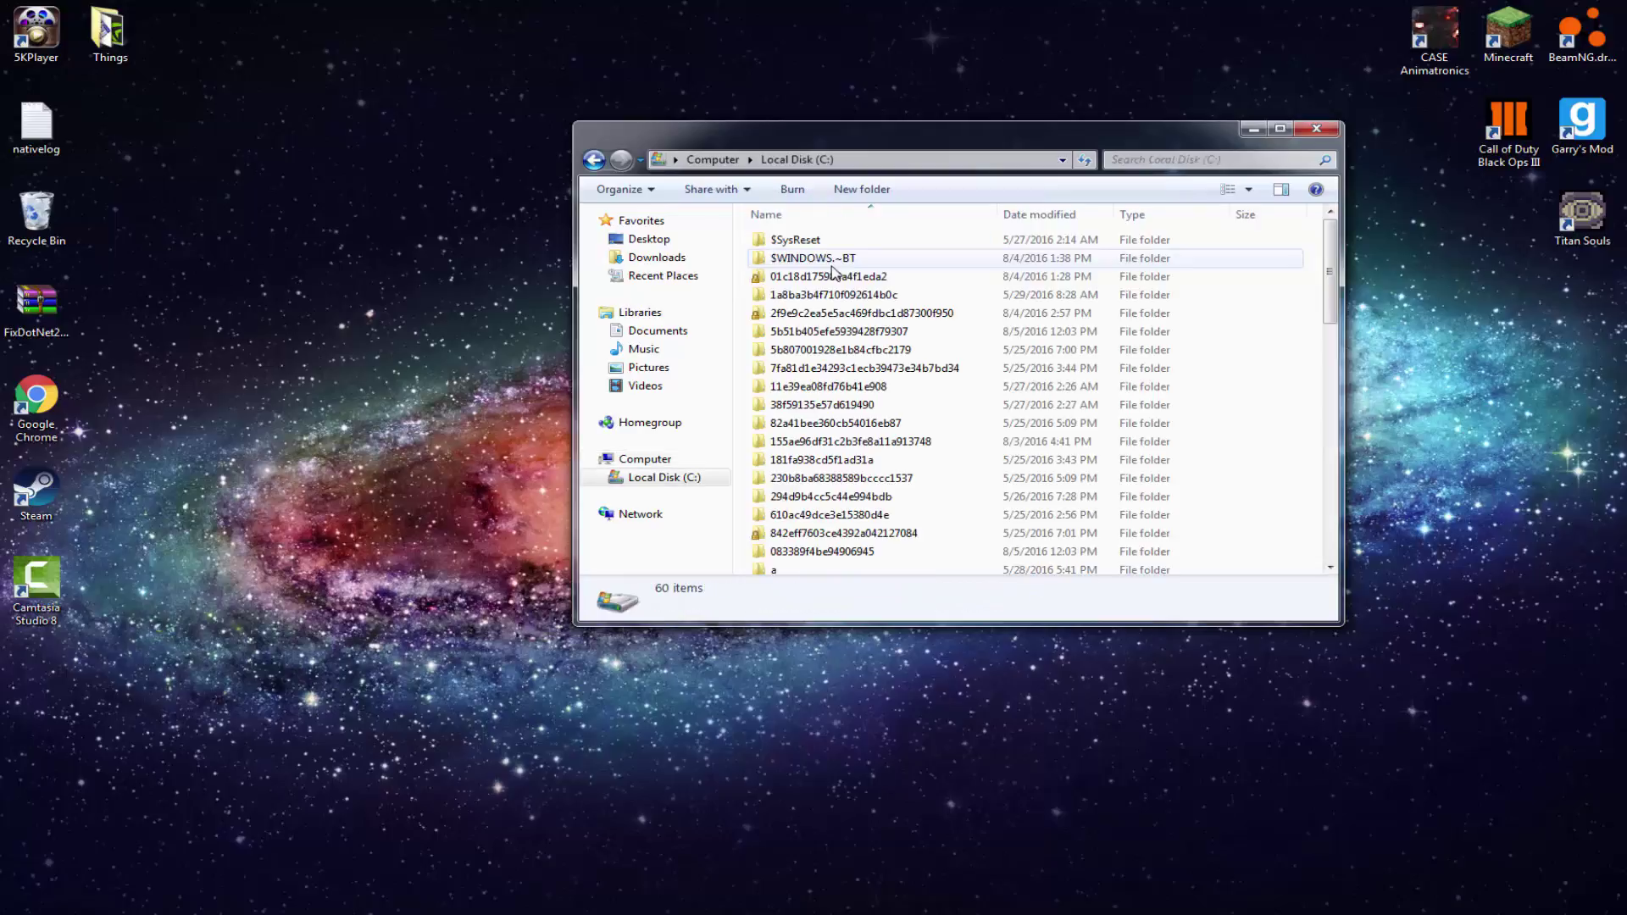
scroll(835, 389, down, 5)
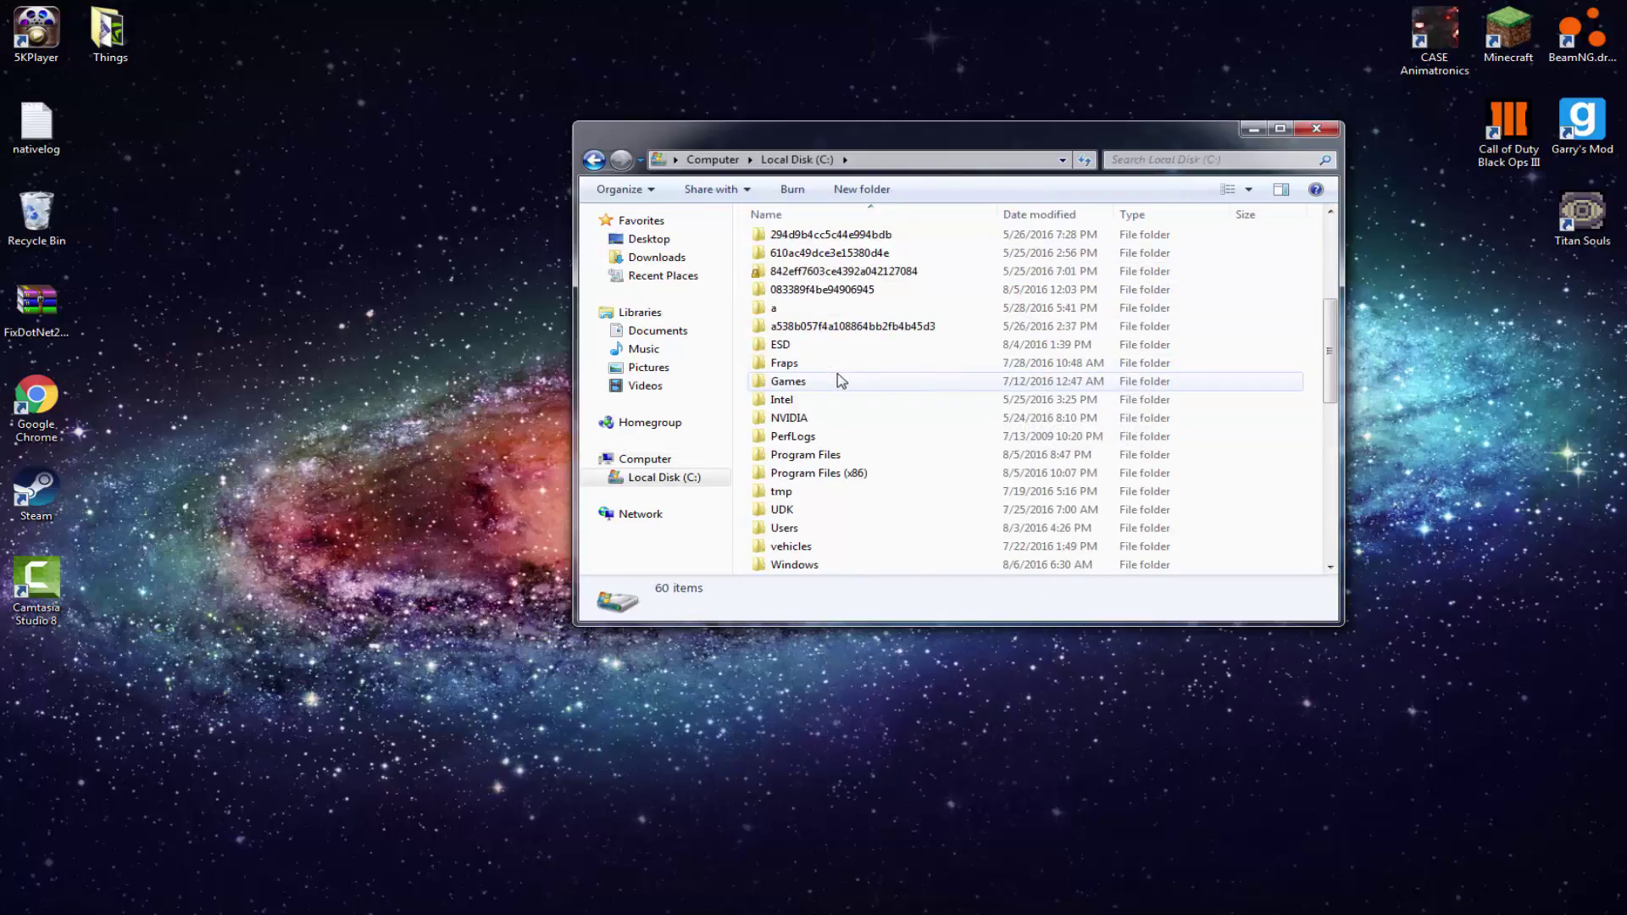
click(850, 478)
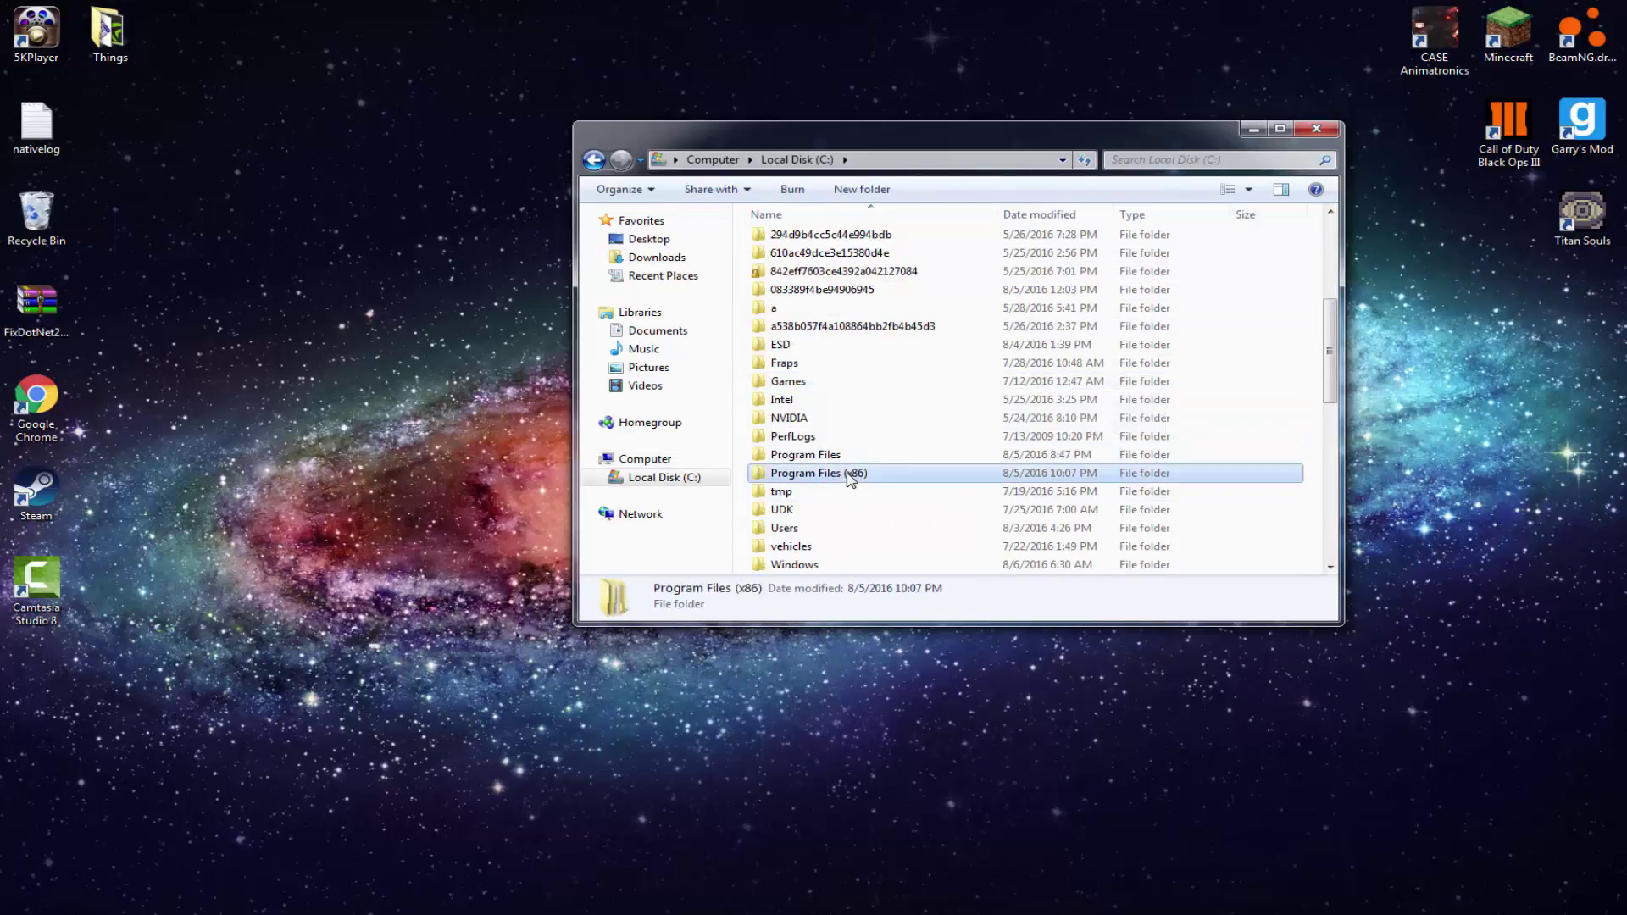
double_click(850, 479)
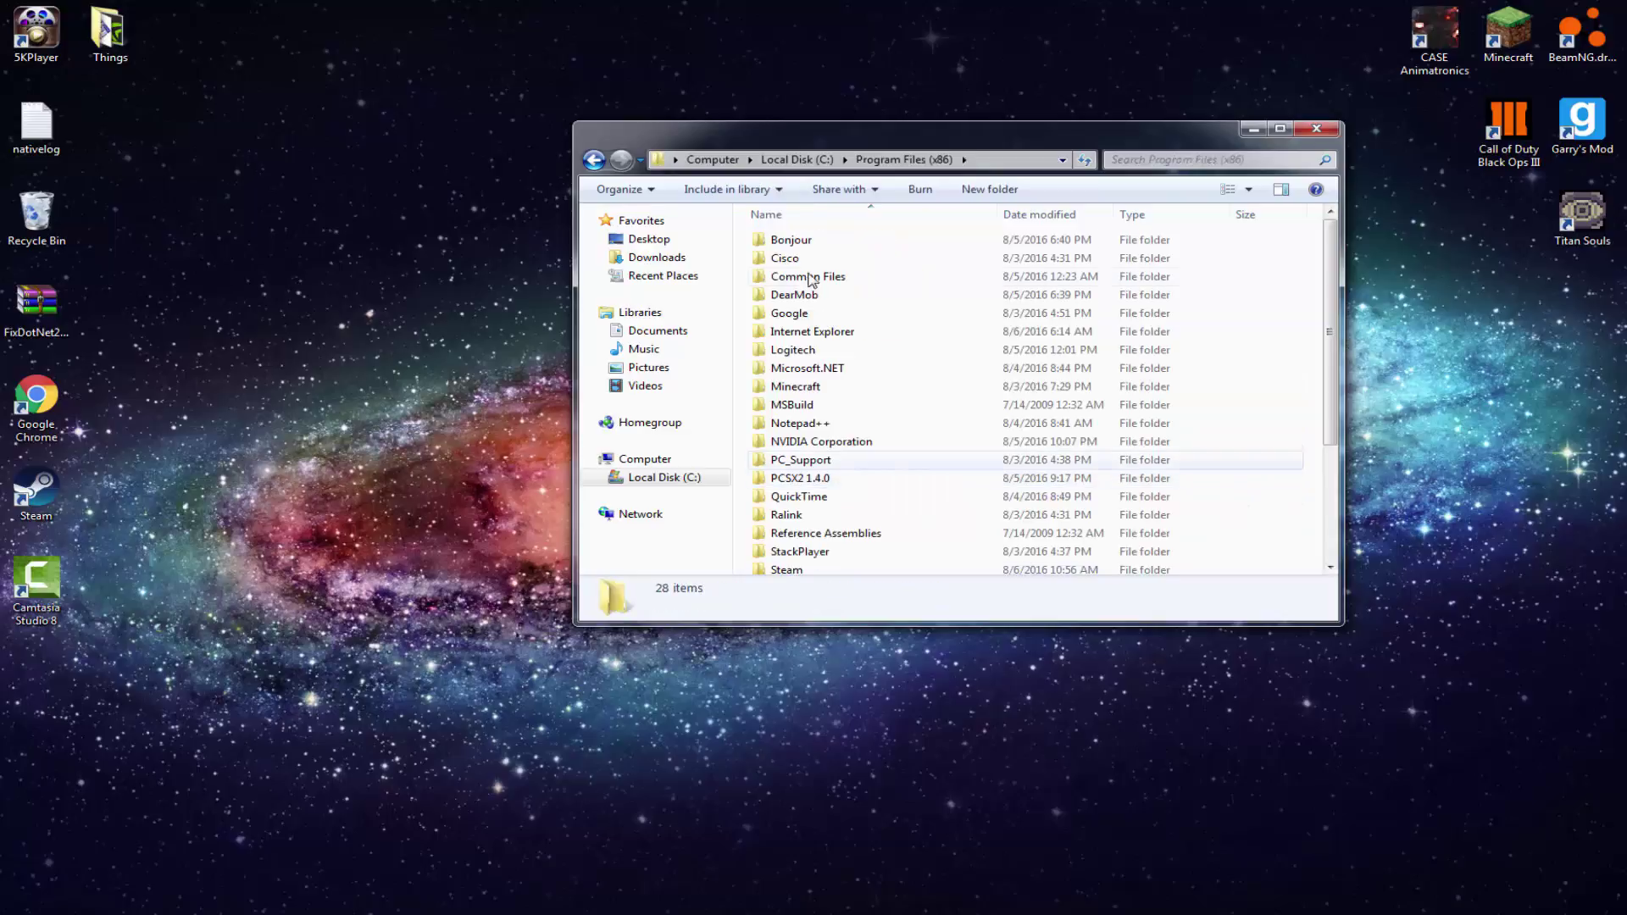
Step: Go through Steam\steamapps\common\BeamNG.drive\content into the levels folder
scroll(861, 333, down, 3)
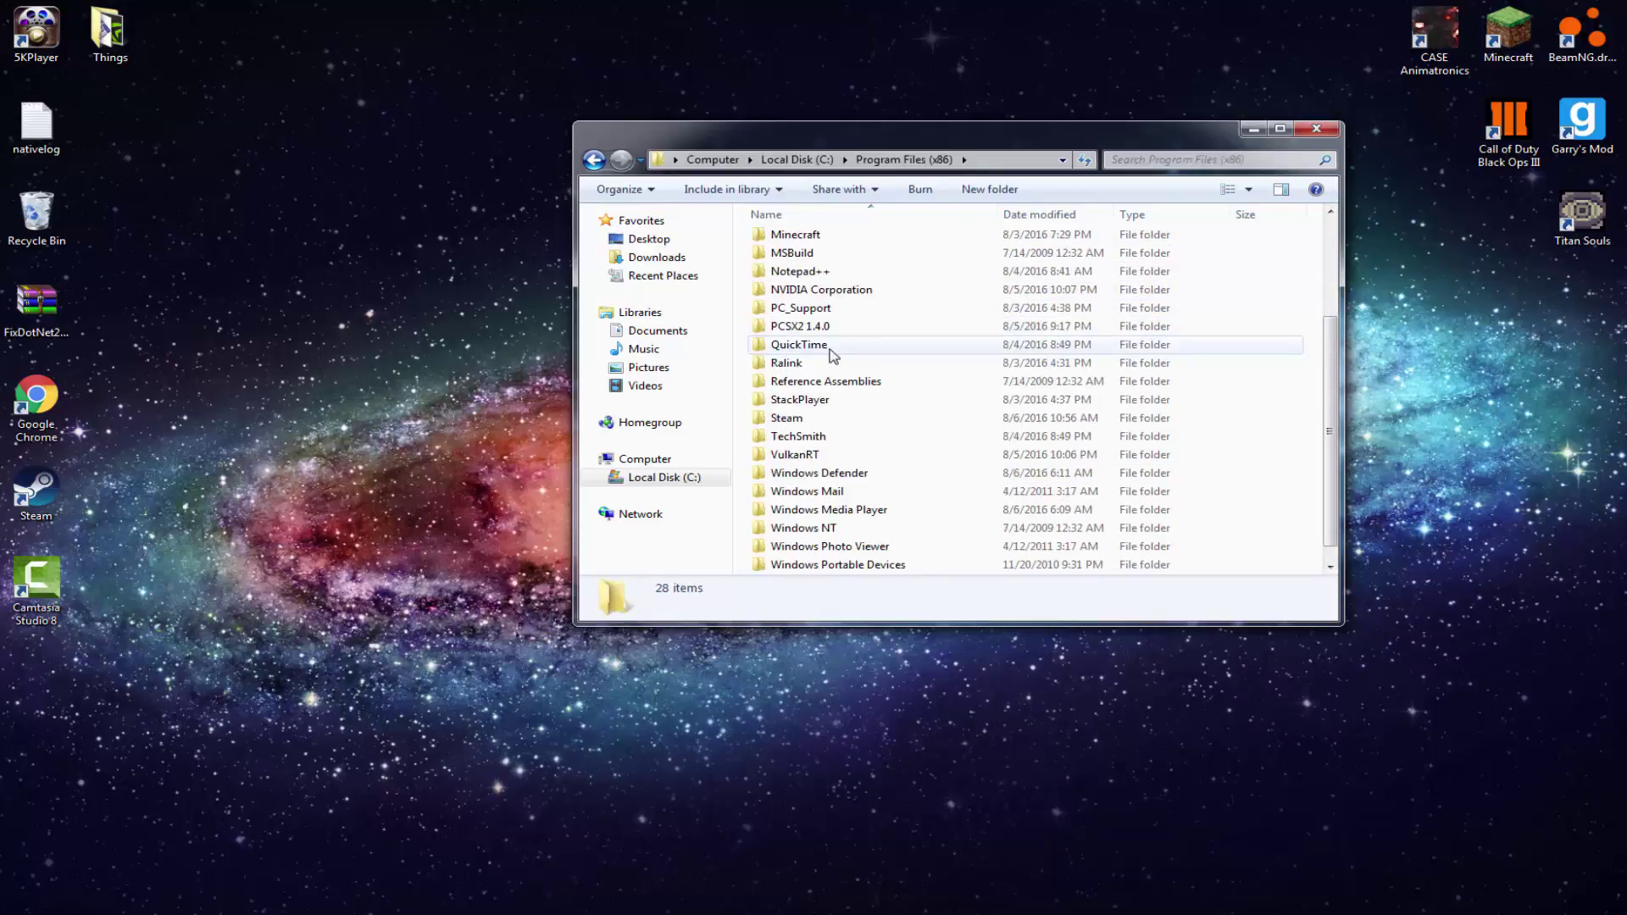
double_click(828, 422)
scroll(889, 356, down, 4)
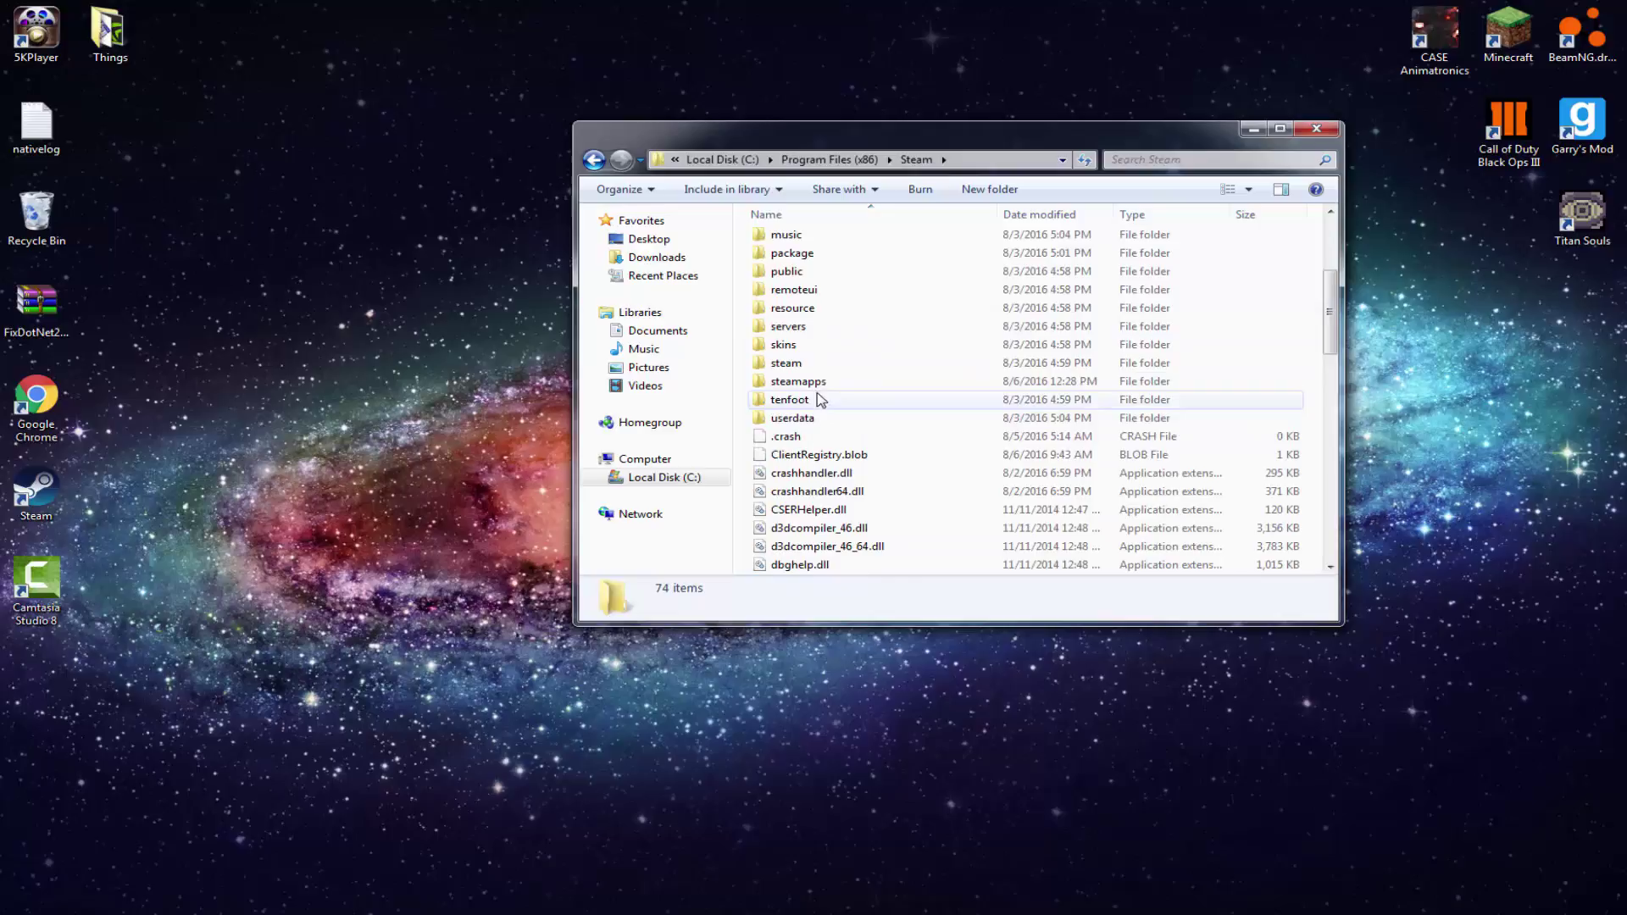
double_click(815, 391)
double_click(783, 239)
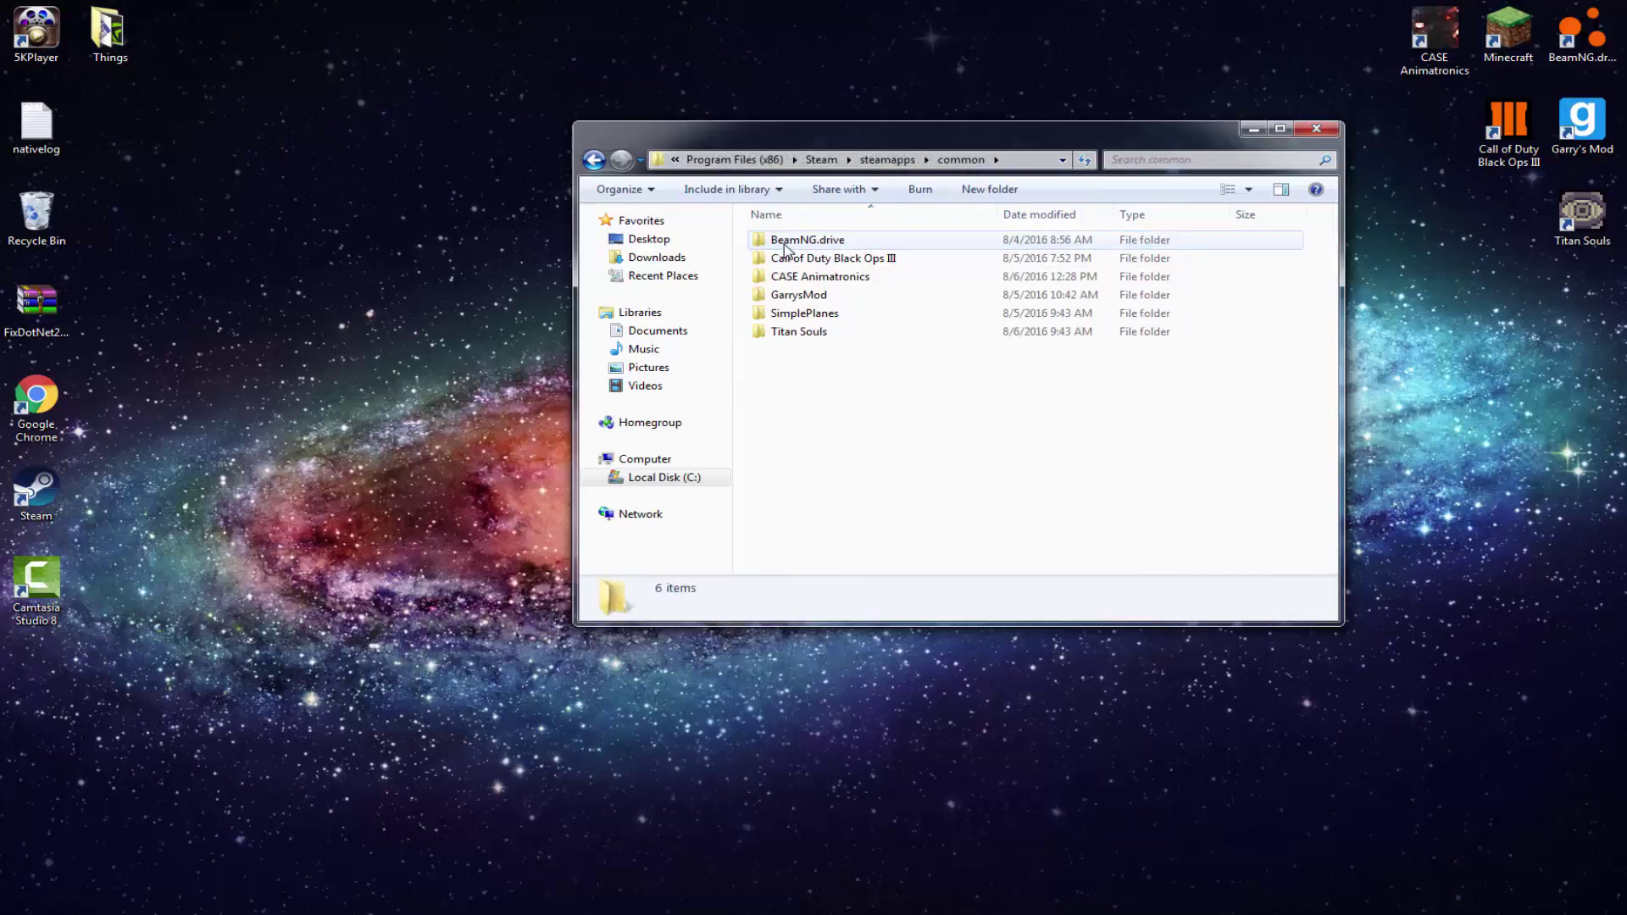
double_click(787, 244)
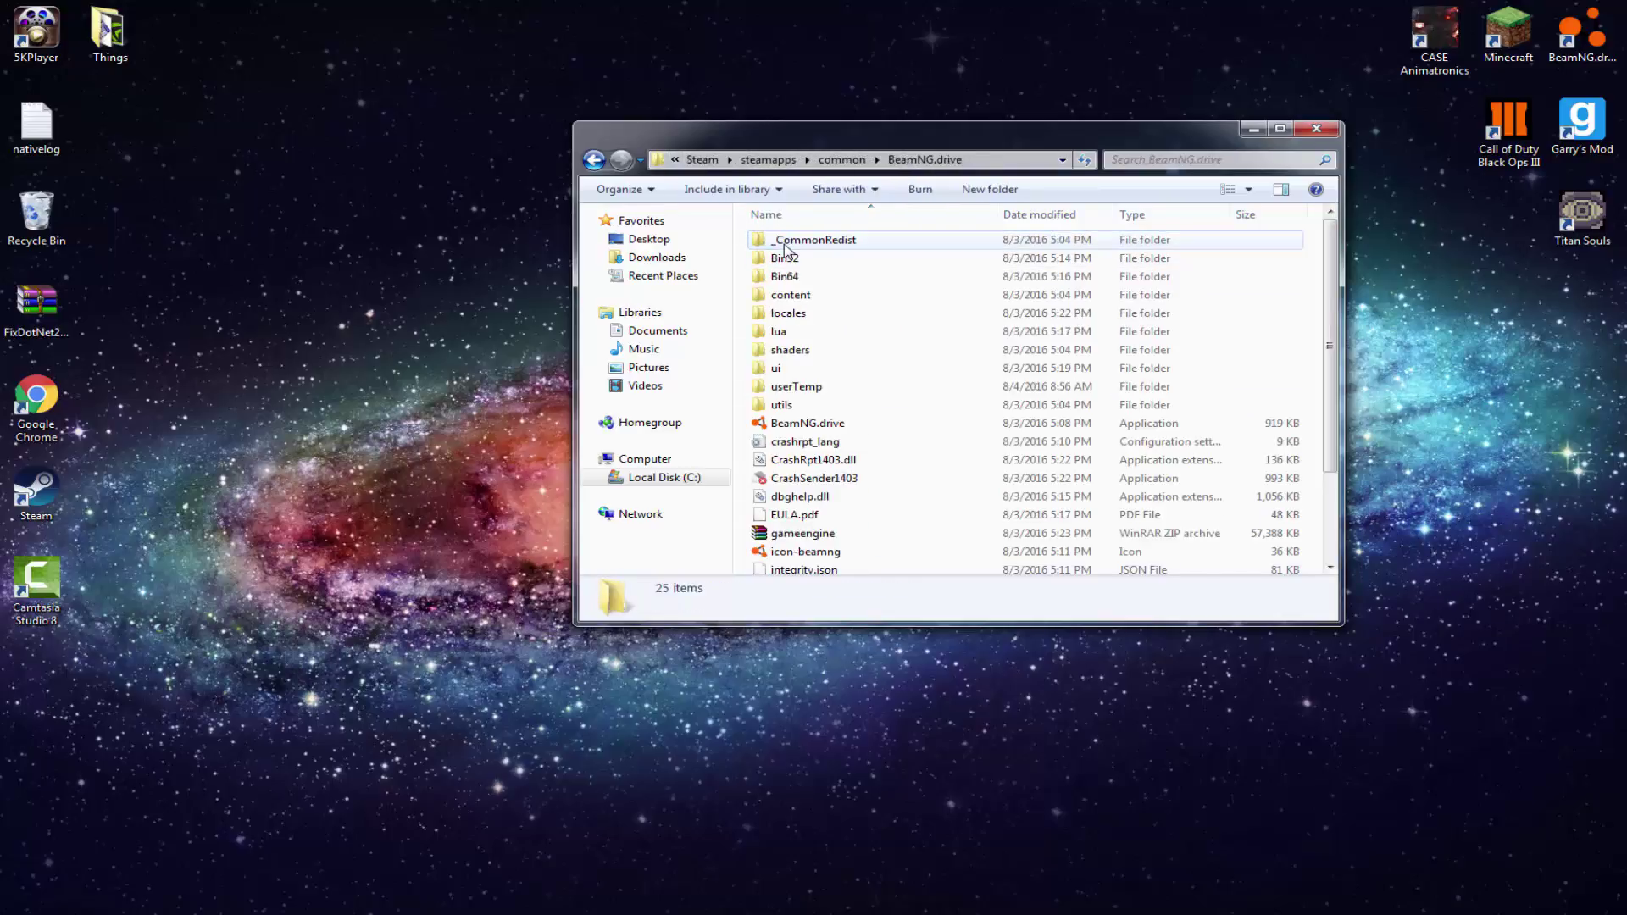
double_click(813, 297)
double_click(804, 242)
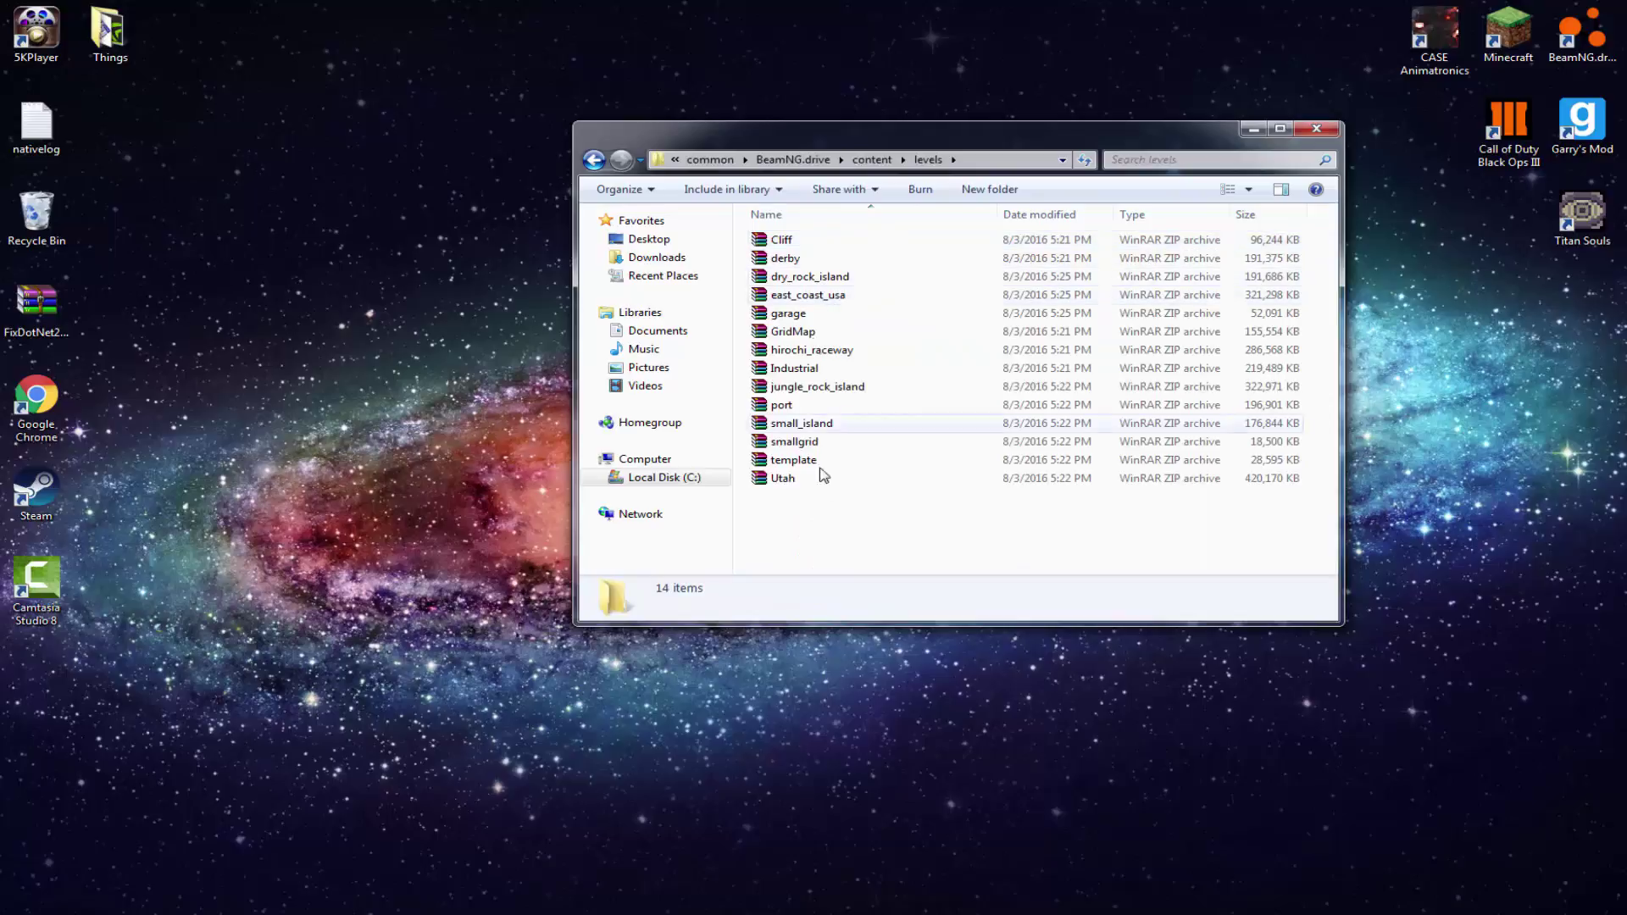
Step: Copy the GridMap archive and paste a duplicate into the levels folder
right_click(779, 331)
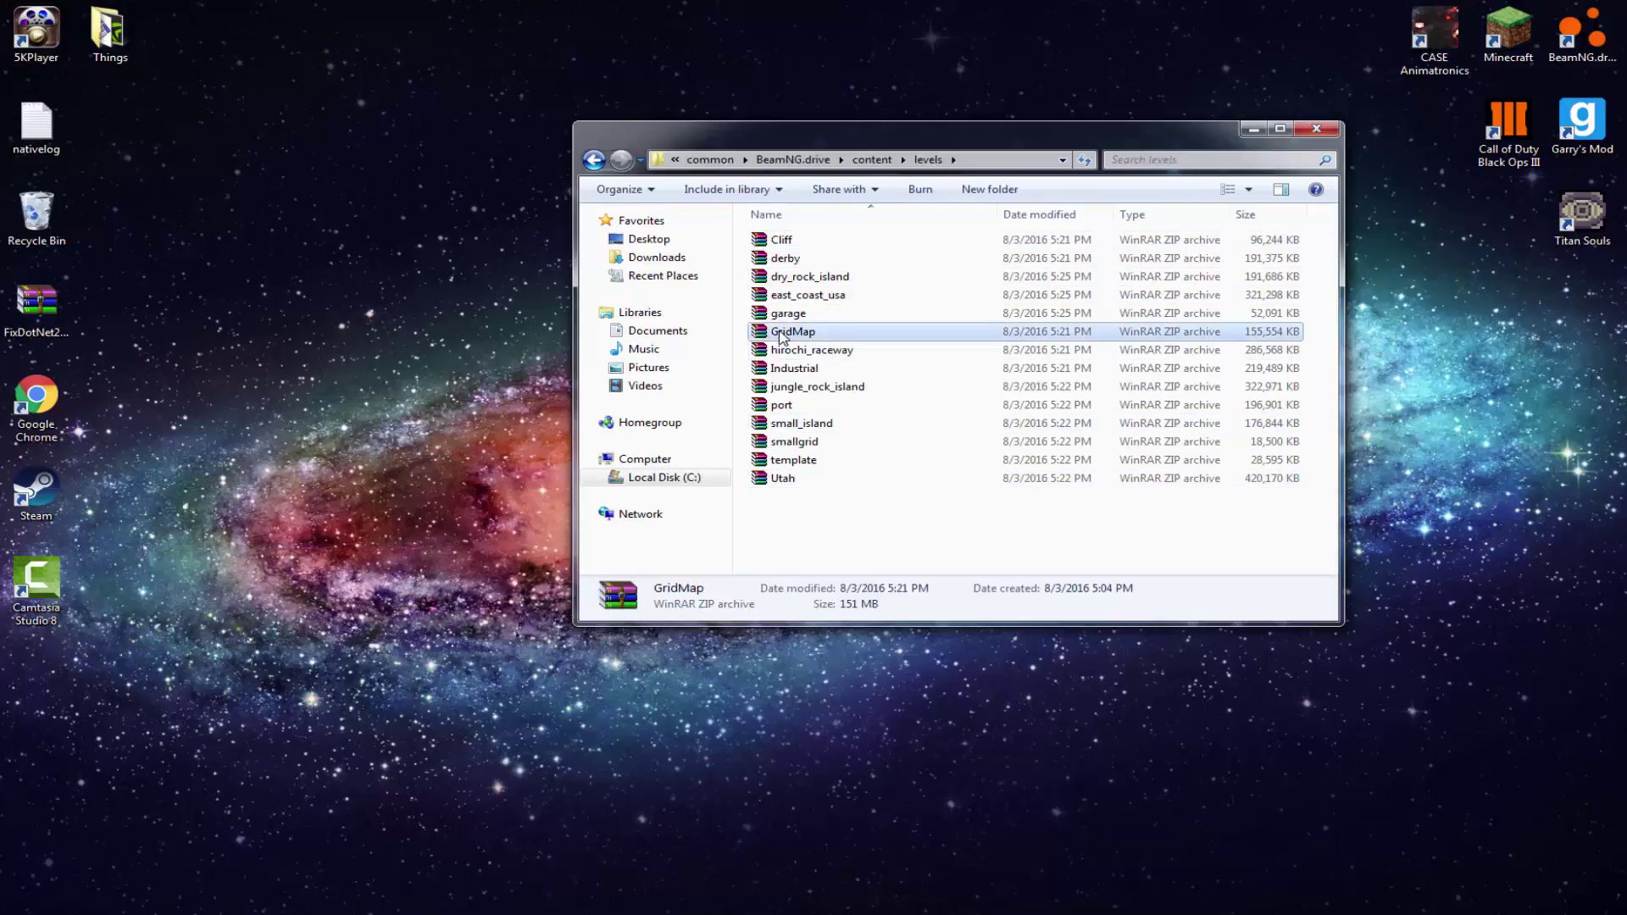
click(835, 547)
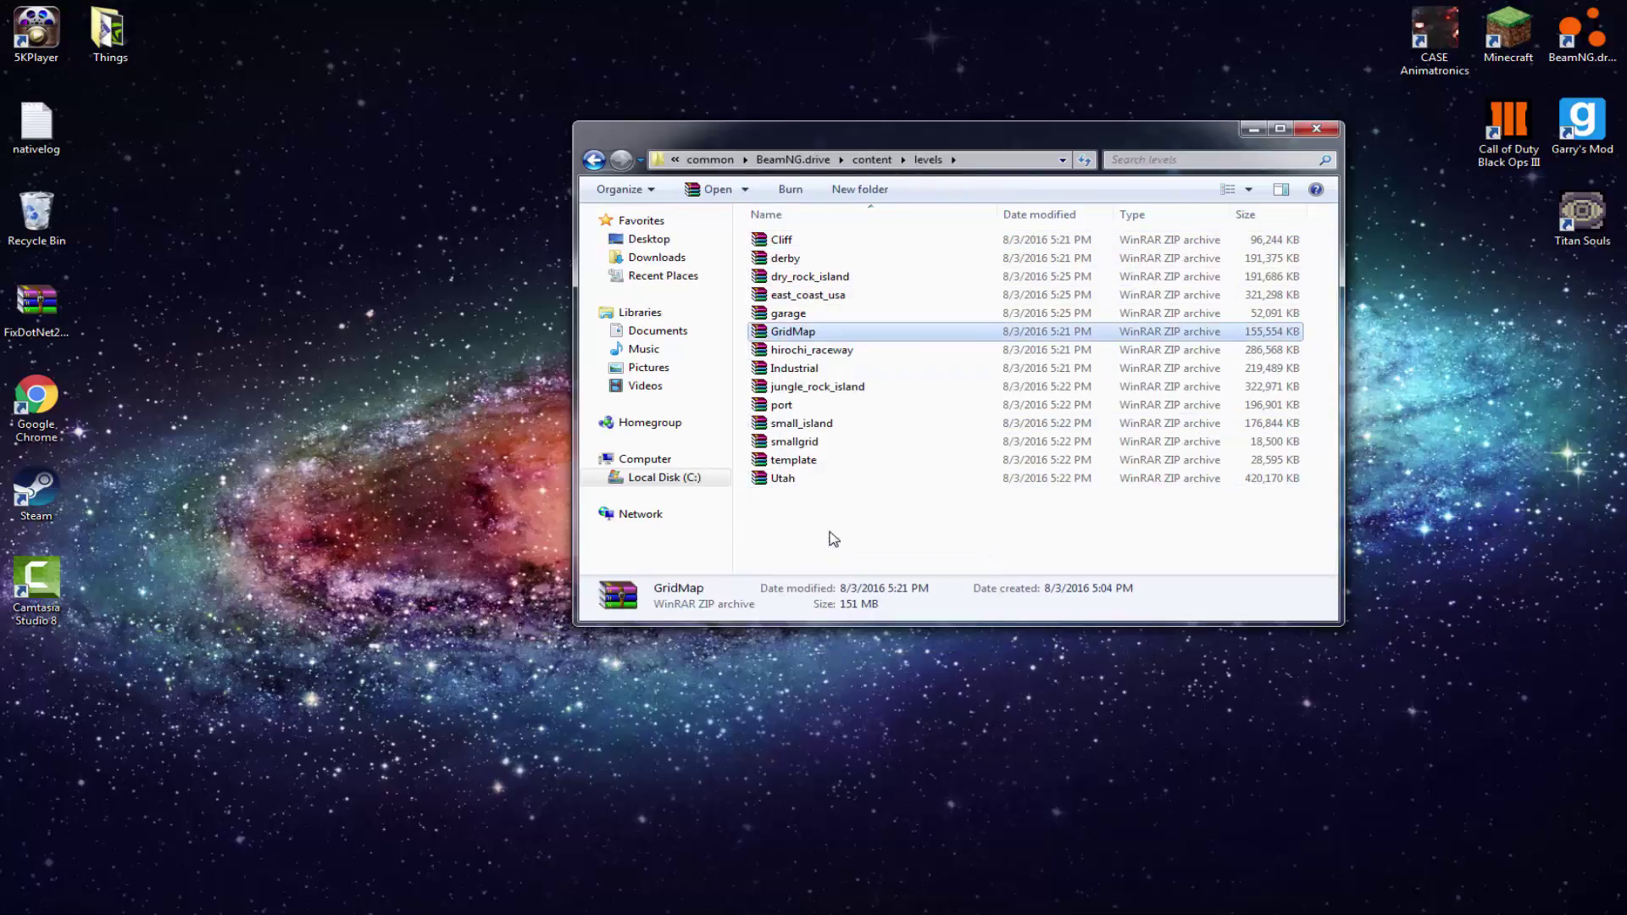
right_click(829, 534)
click(874, 657)
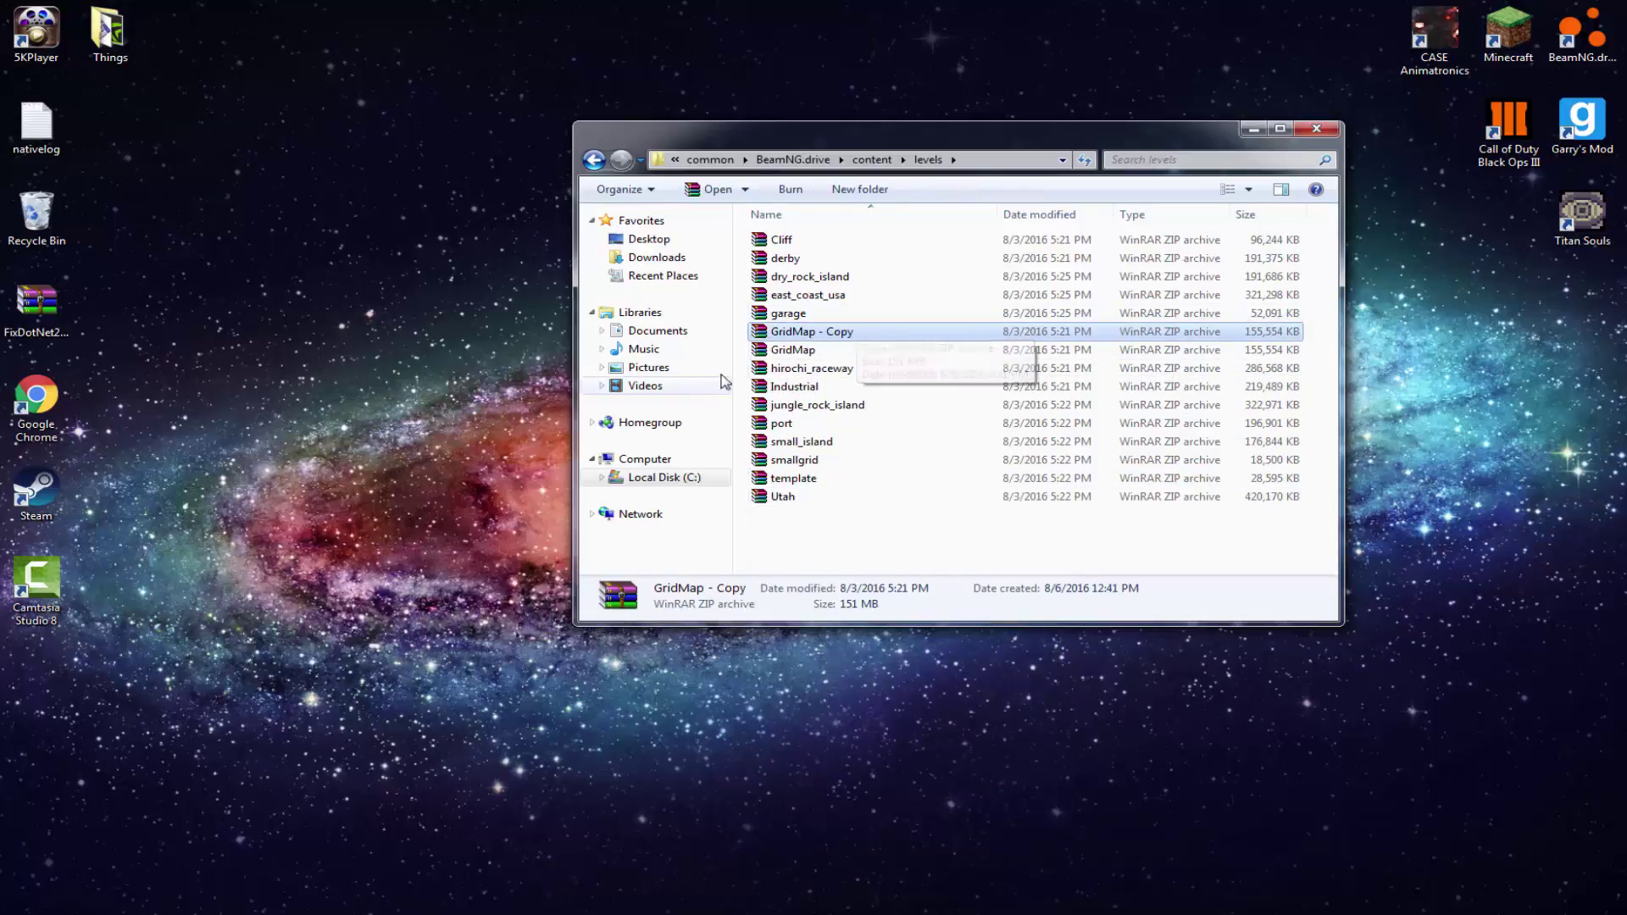
Step: Rename the GridMap copy to Tutorial and select it
right_click(785, 338)
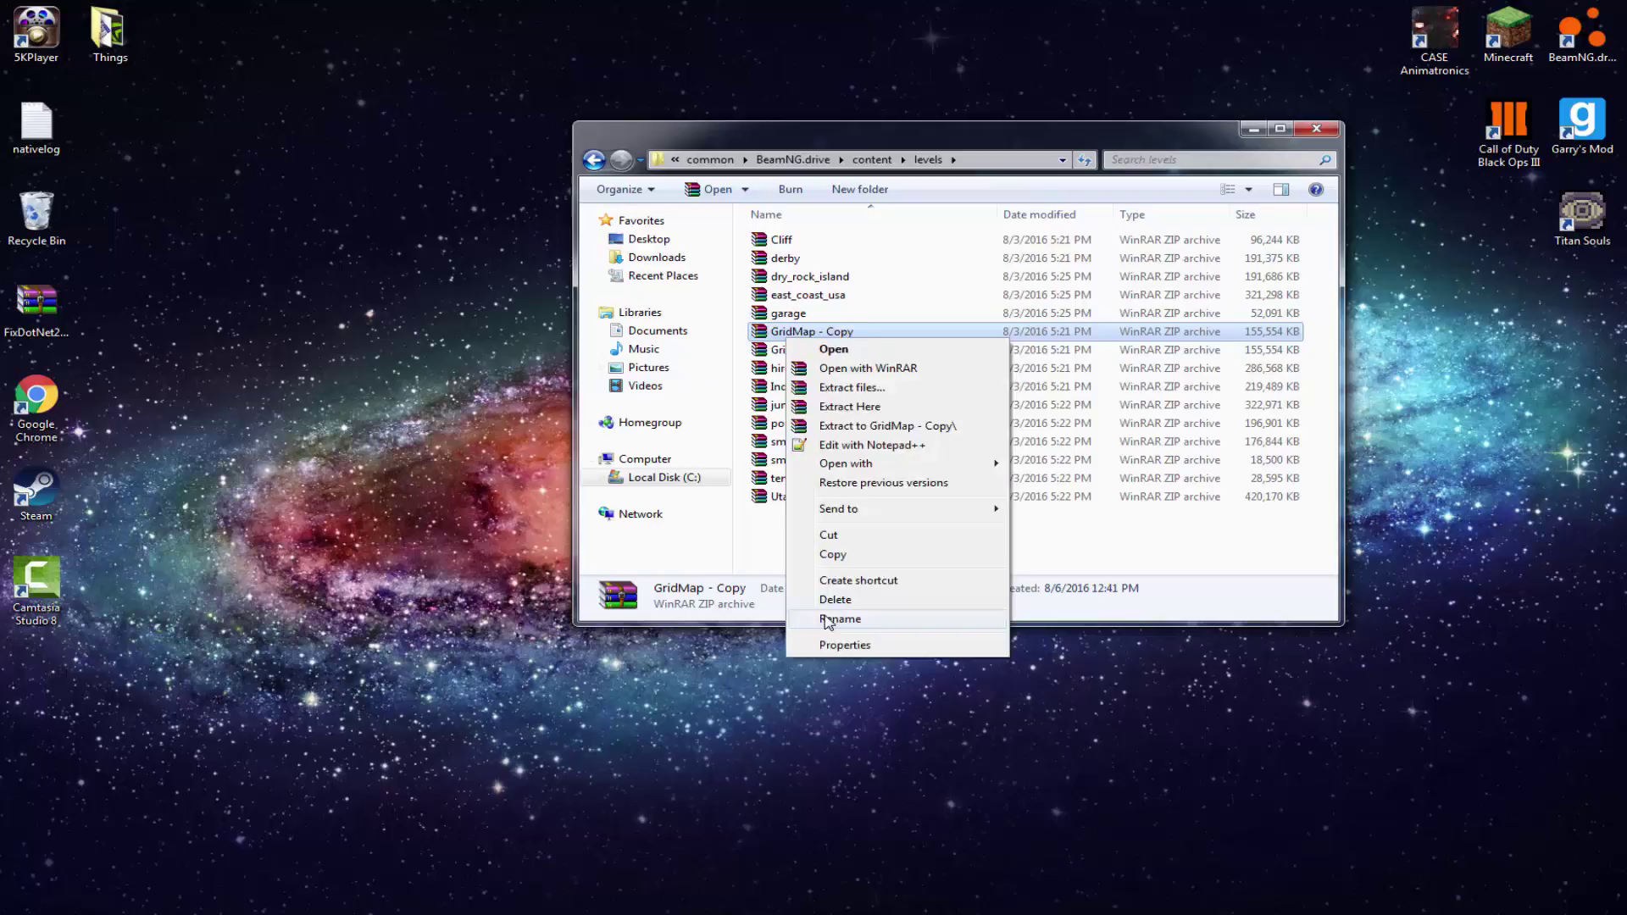
click(838, 618)
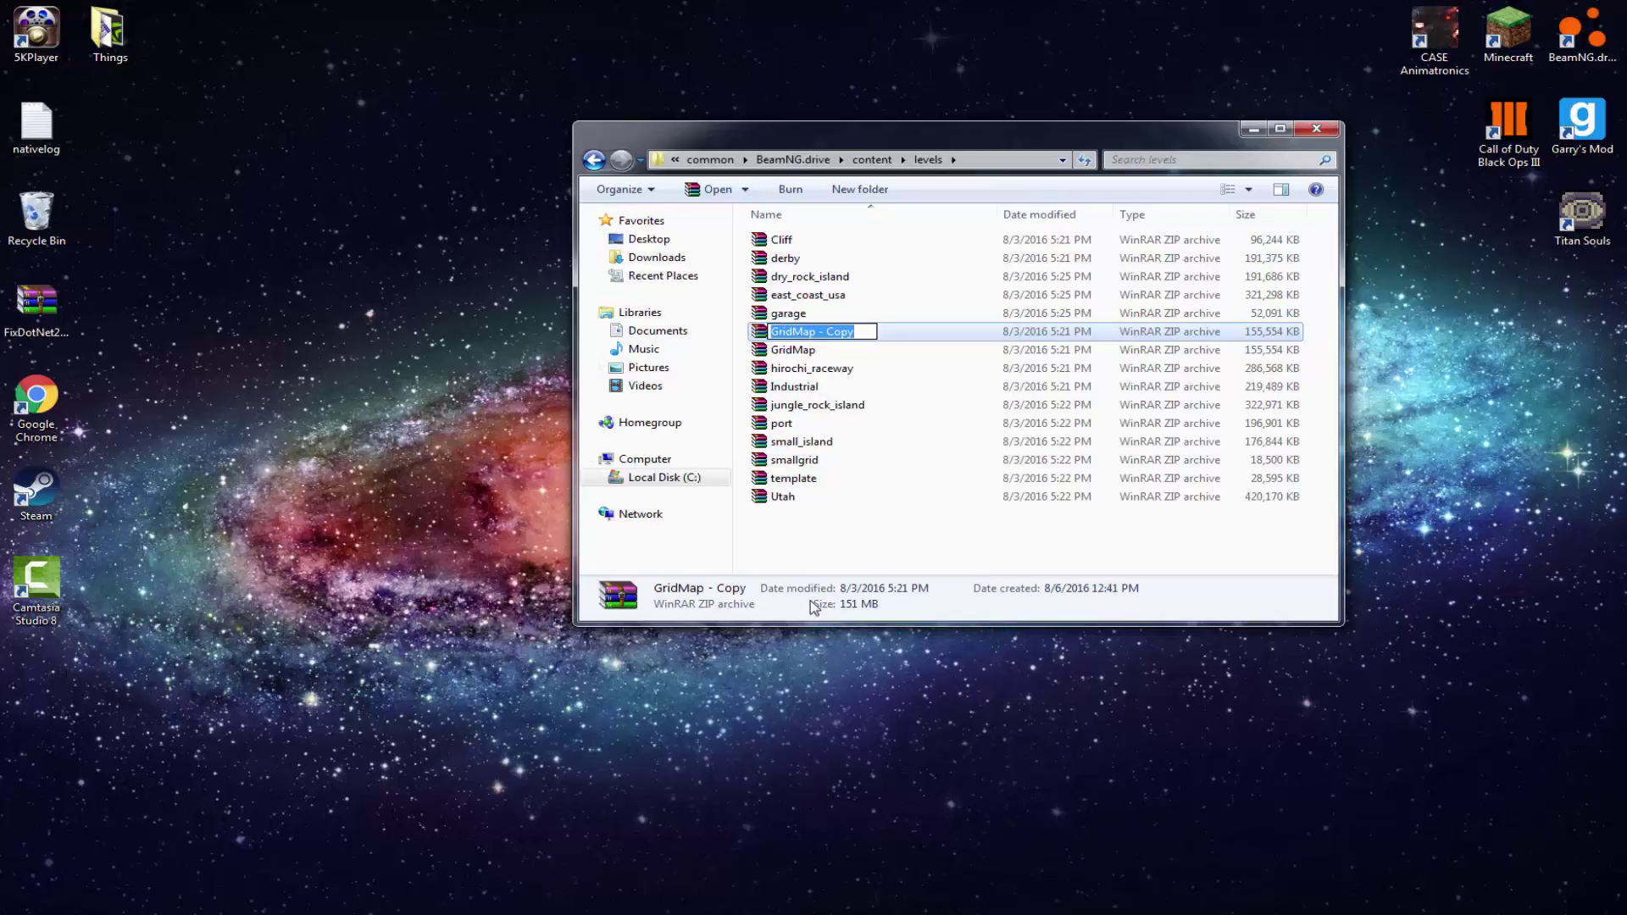
text(Tur)
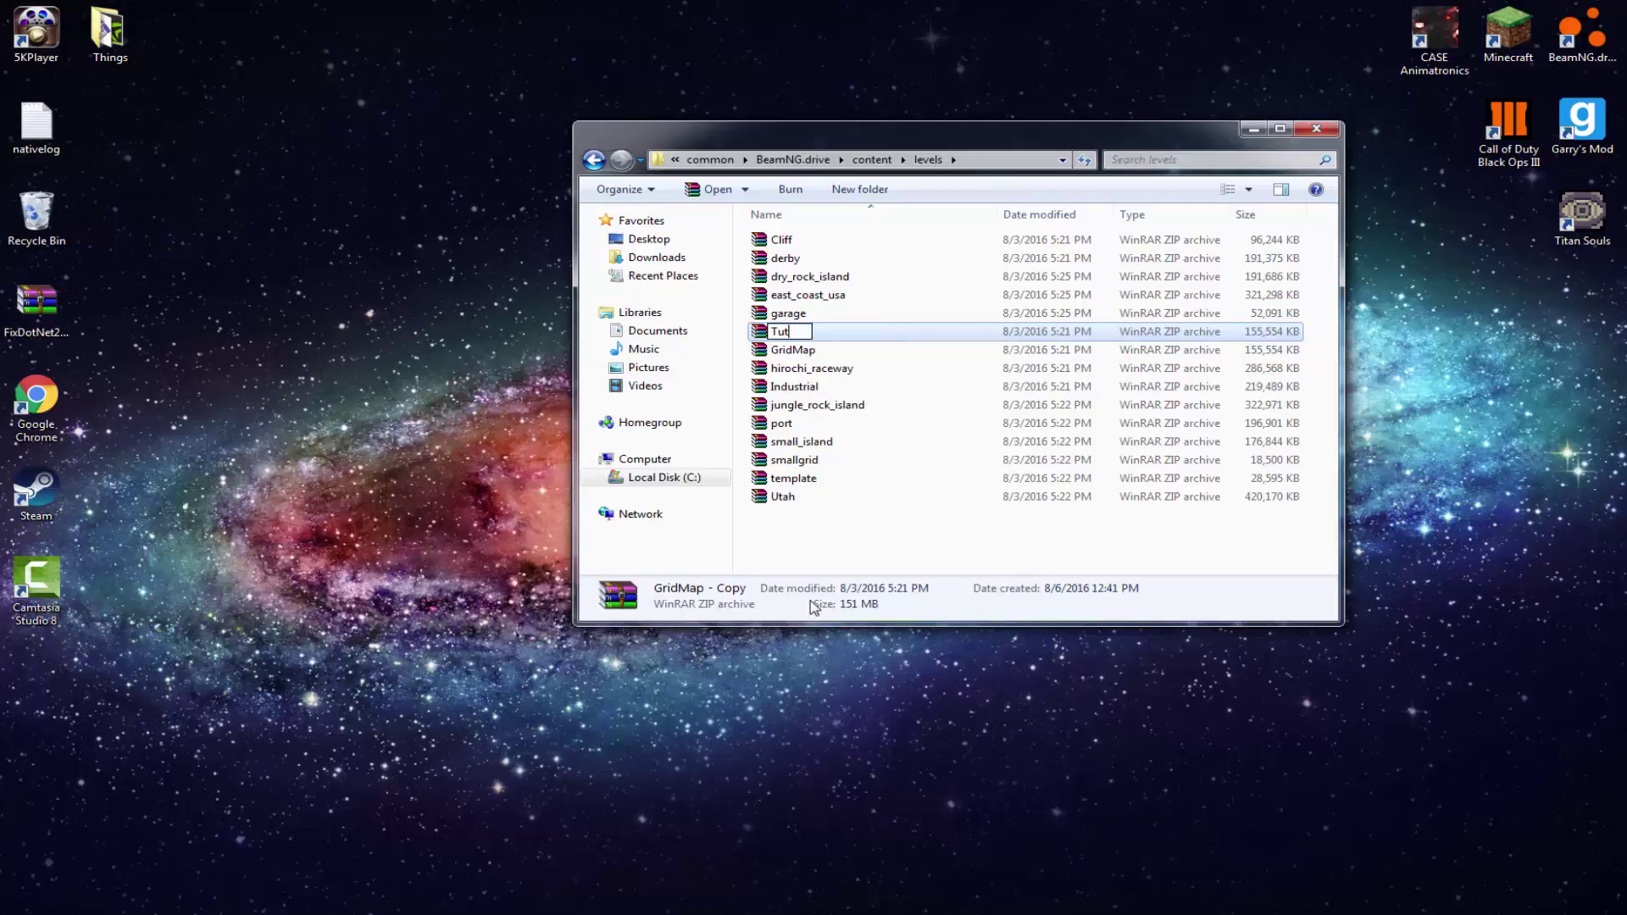
text(orial)
key(Return)
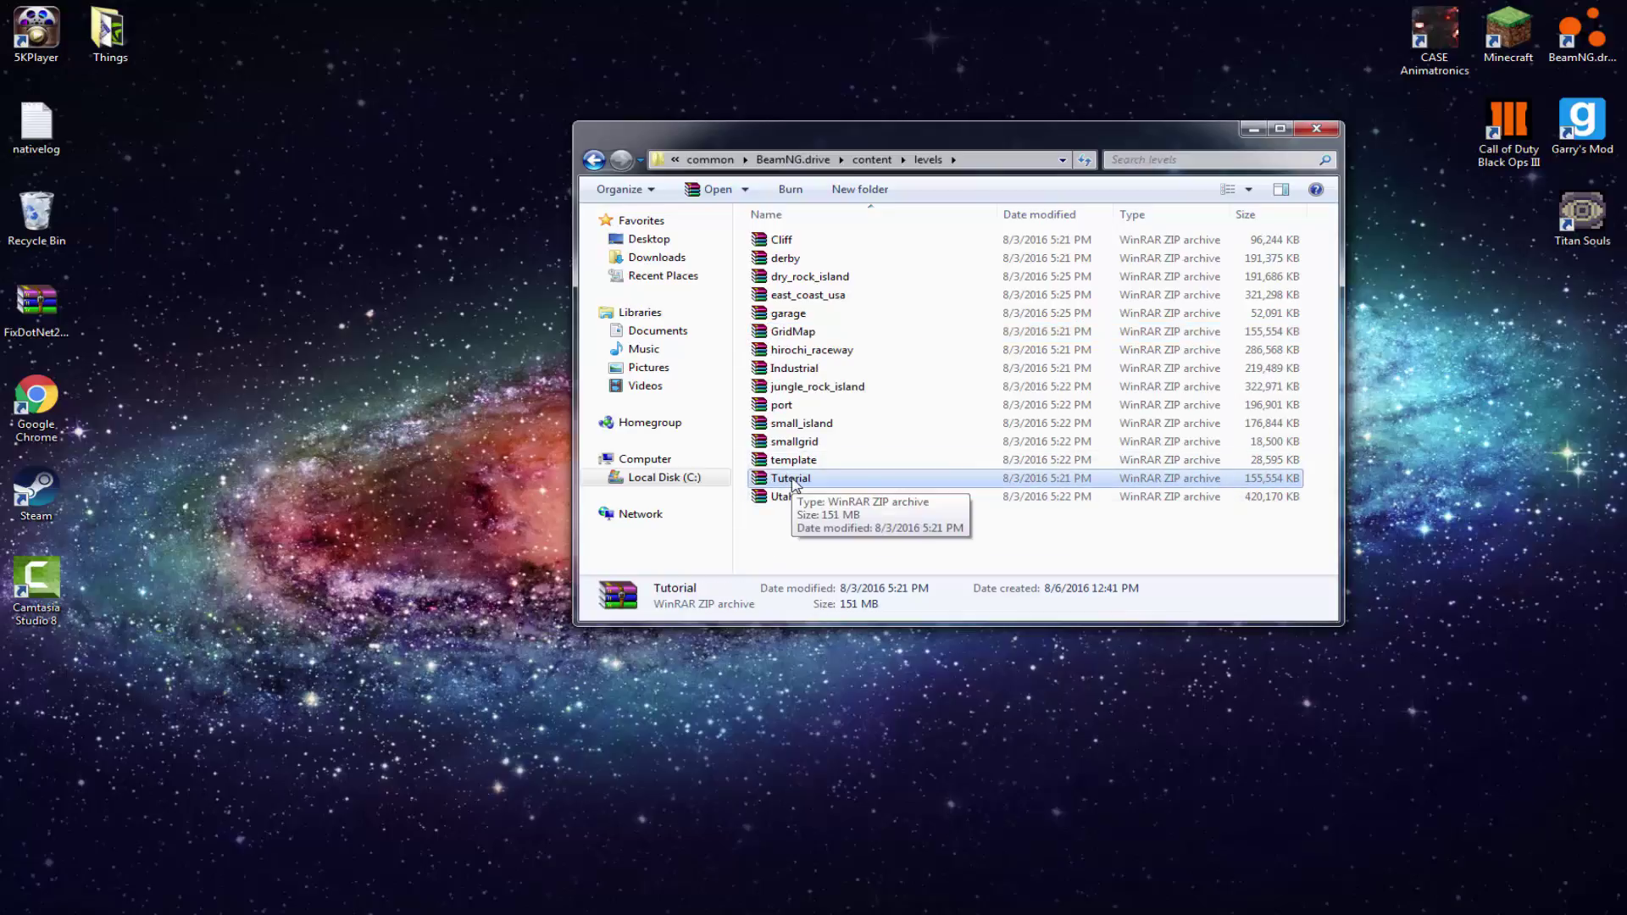
right_click(792, 479)
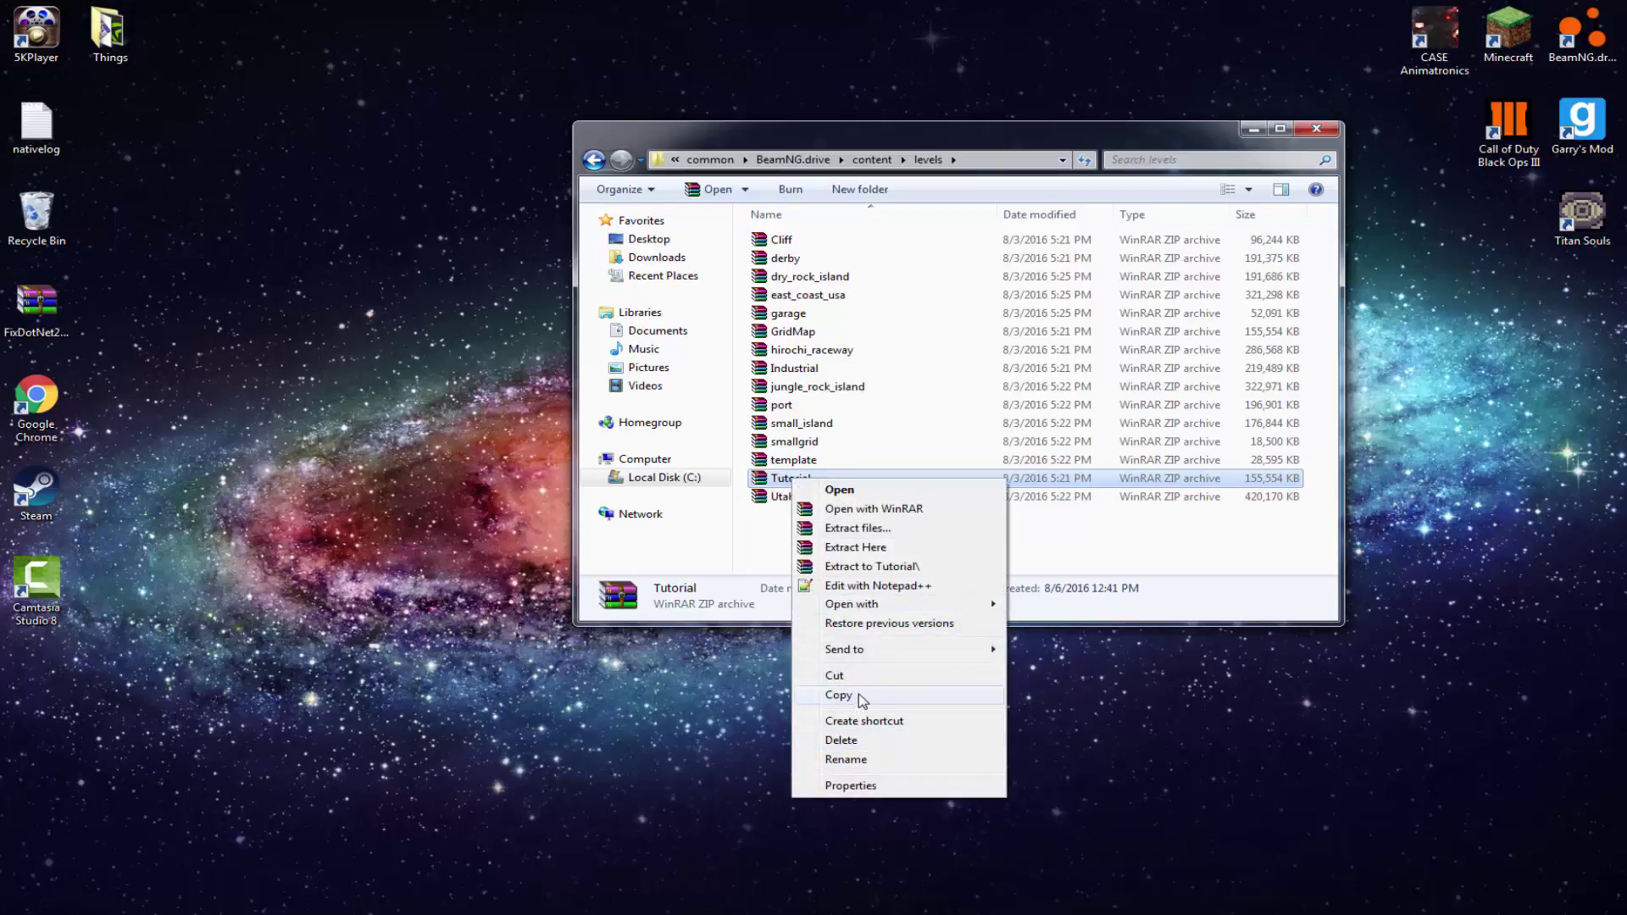
click(858, 760)
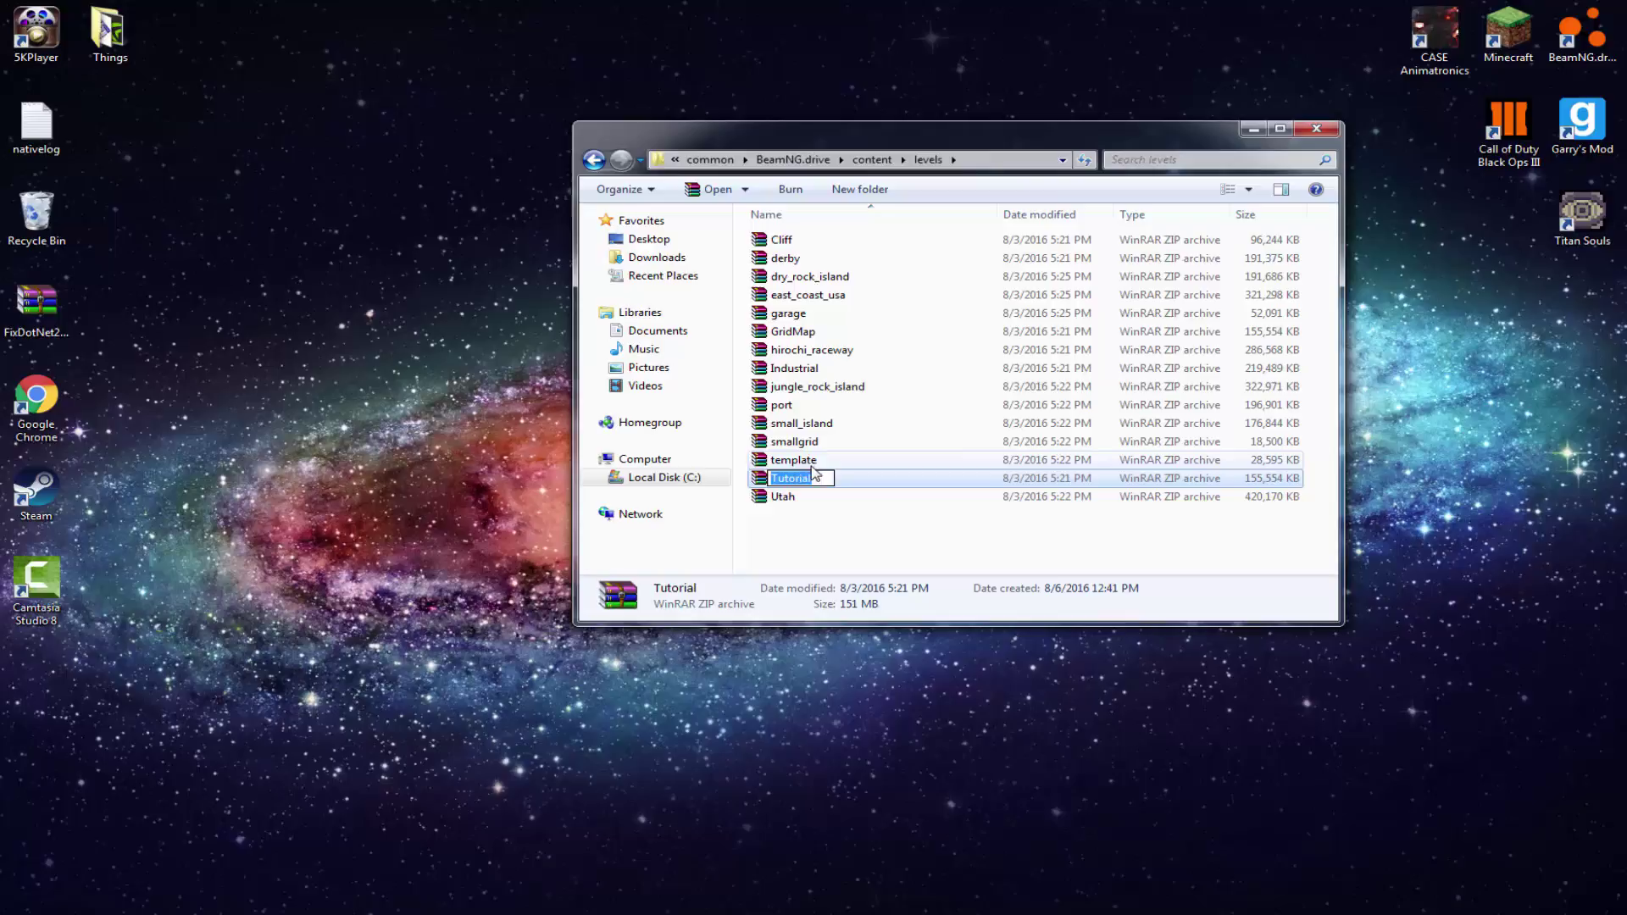
click(794, 556)
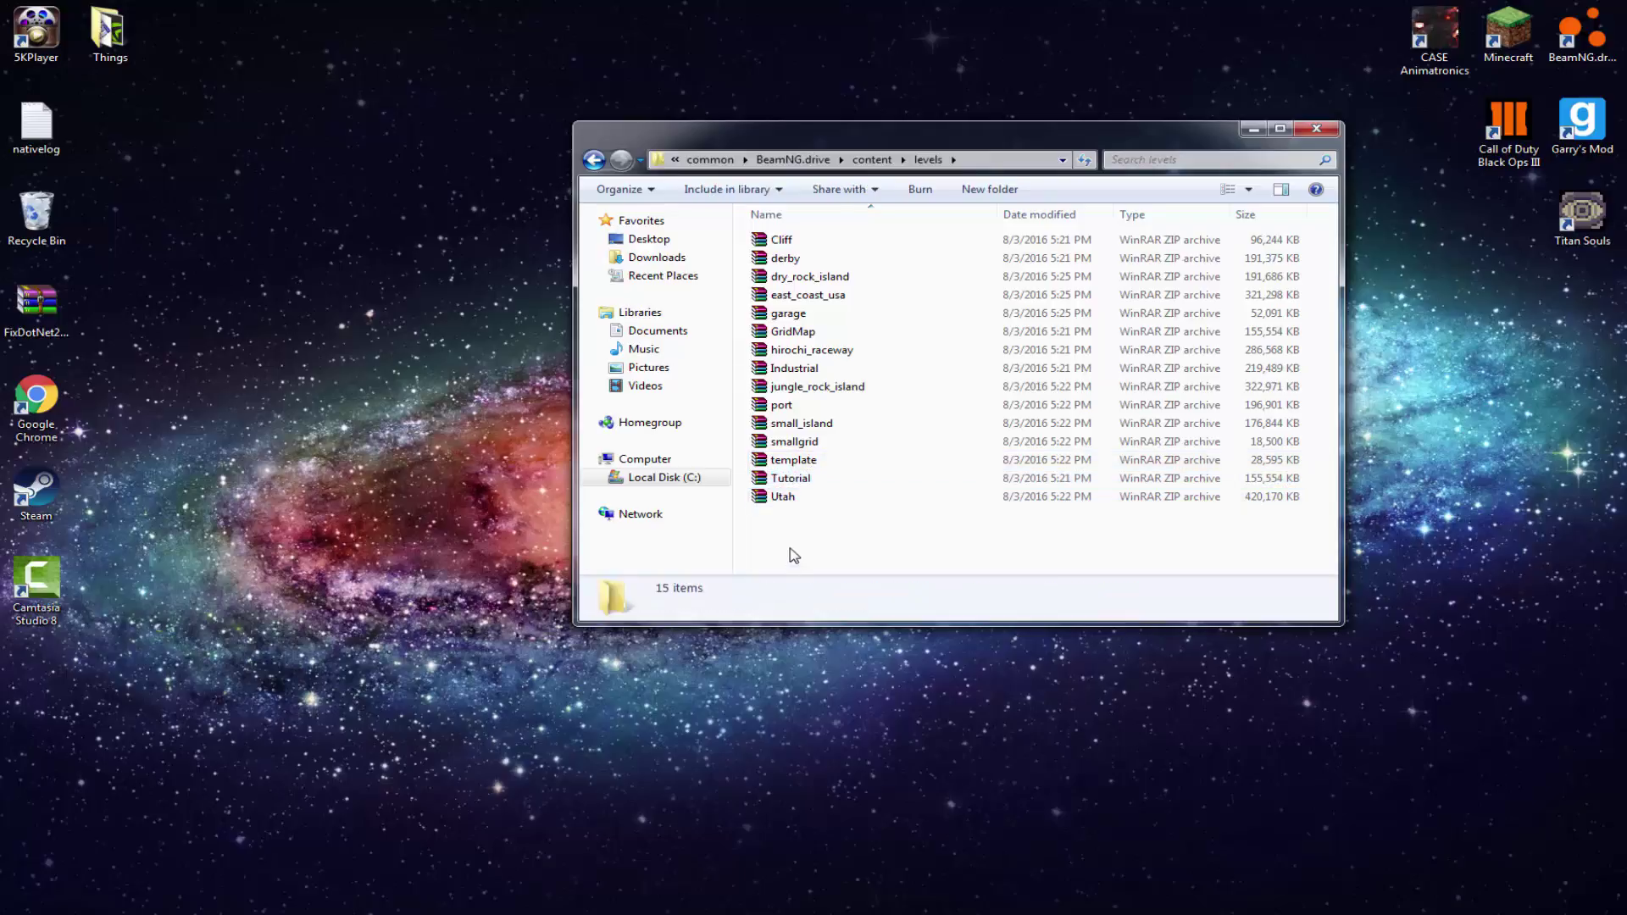
click(812, 481)
Step: Open Tutorial.zip in WinRAR and browse to the GridMap folder under levels
double_click(812, 480)
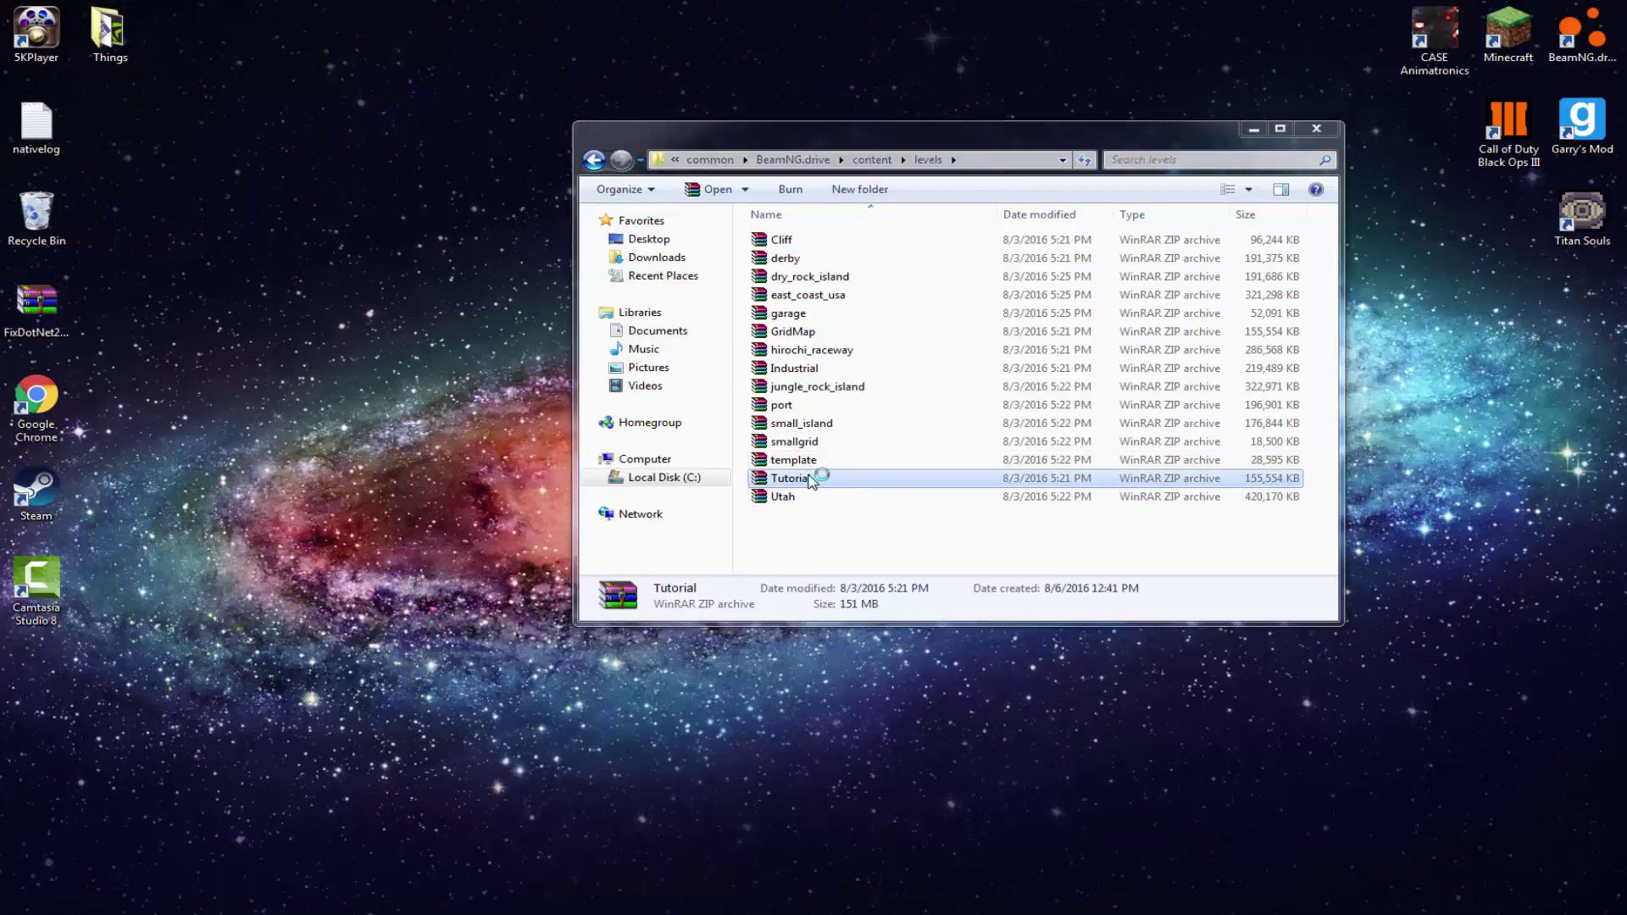
drag(664, 44, 888, 114)
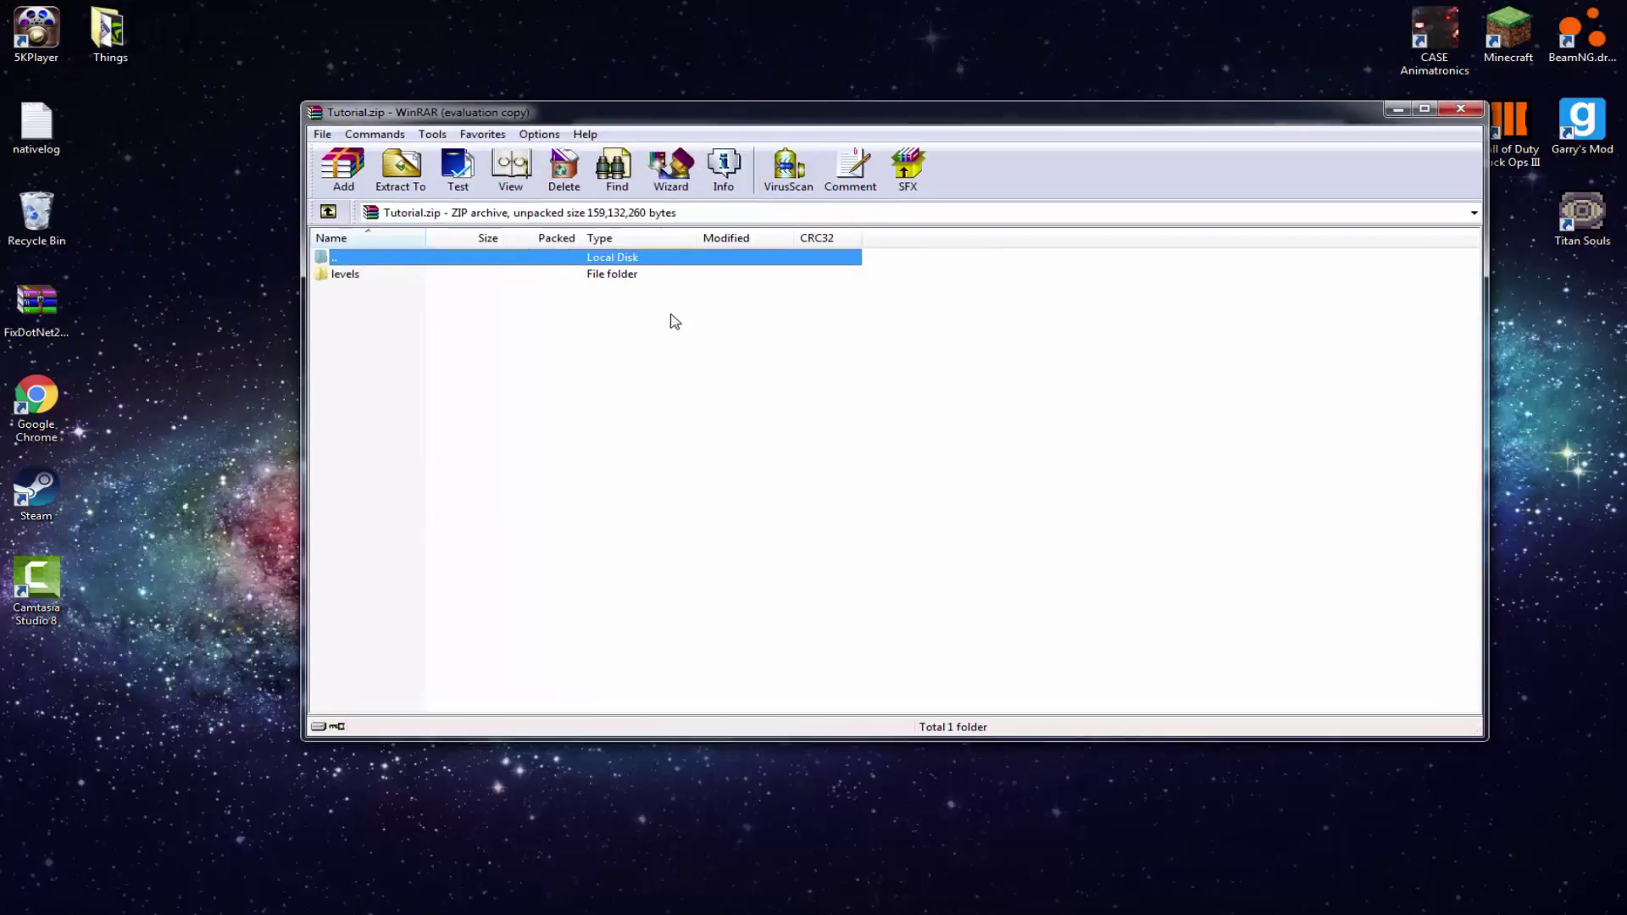
mouse_move(699, 120)
mouse_down()
mouse_move(710, 264)
mouse_move(724, 111)
mouse_up()
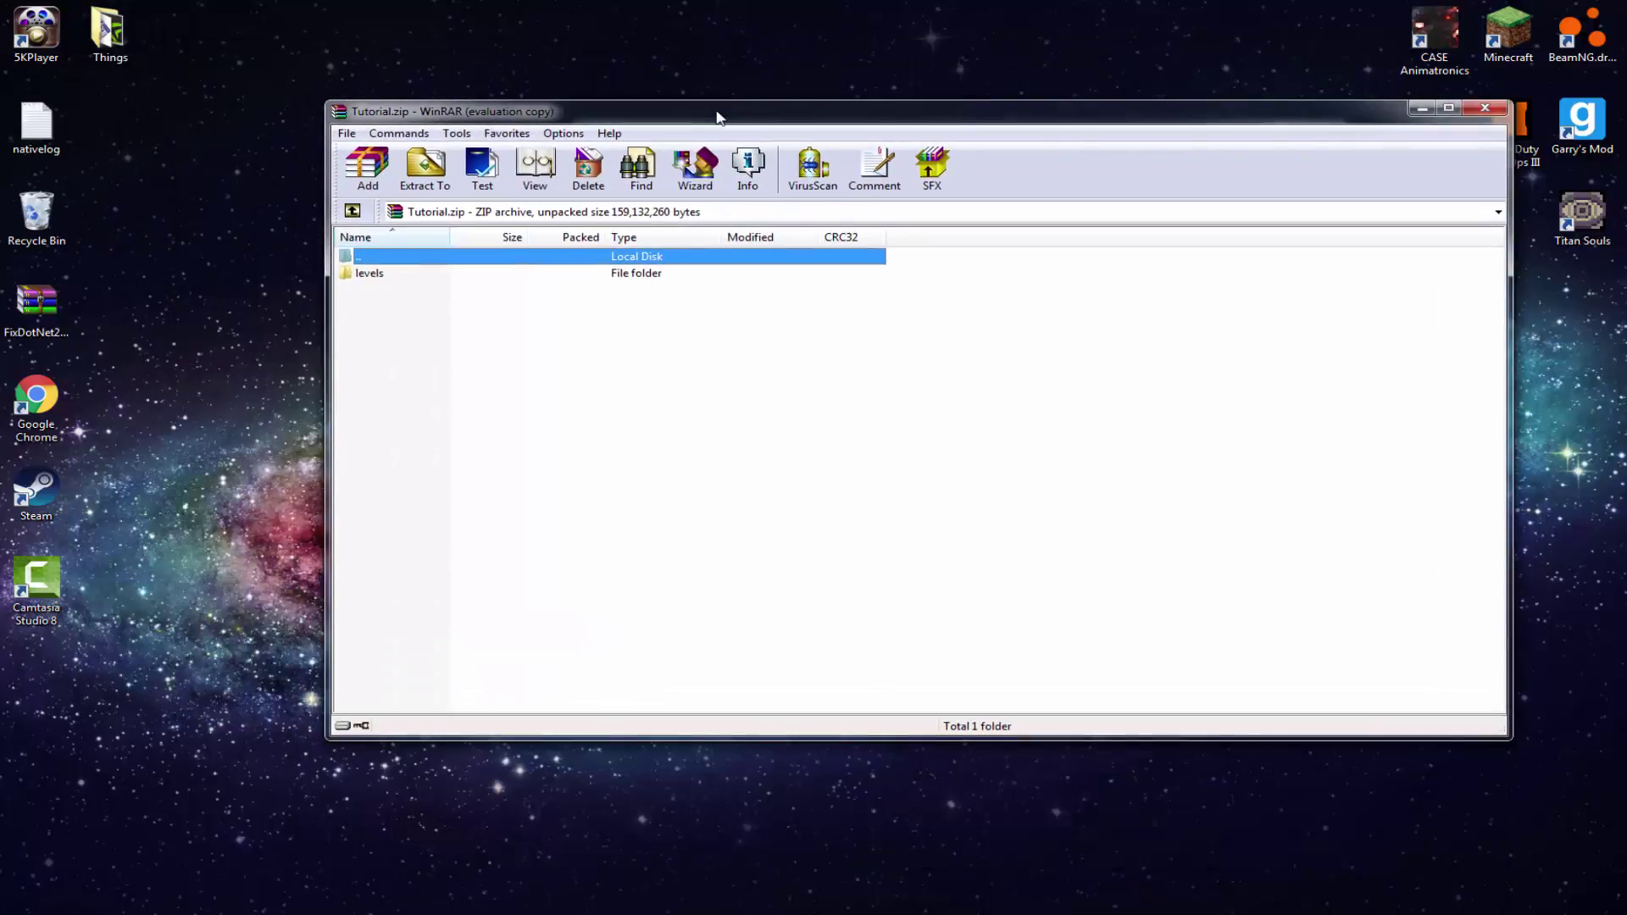
double_click(486, 277)
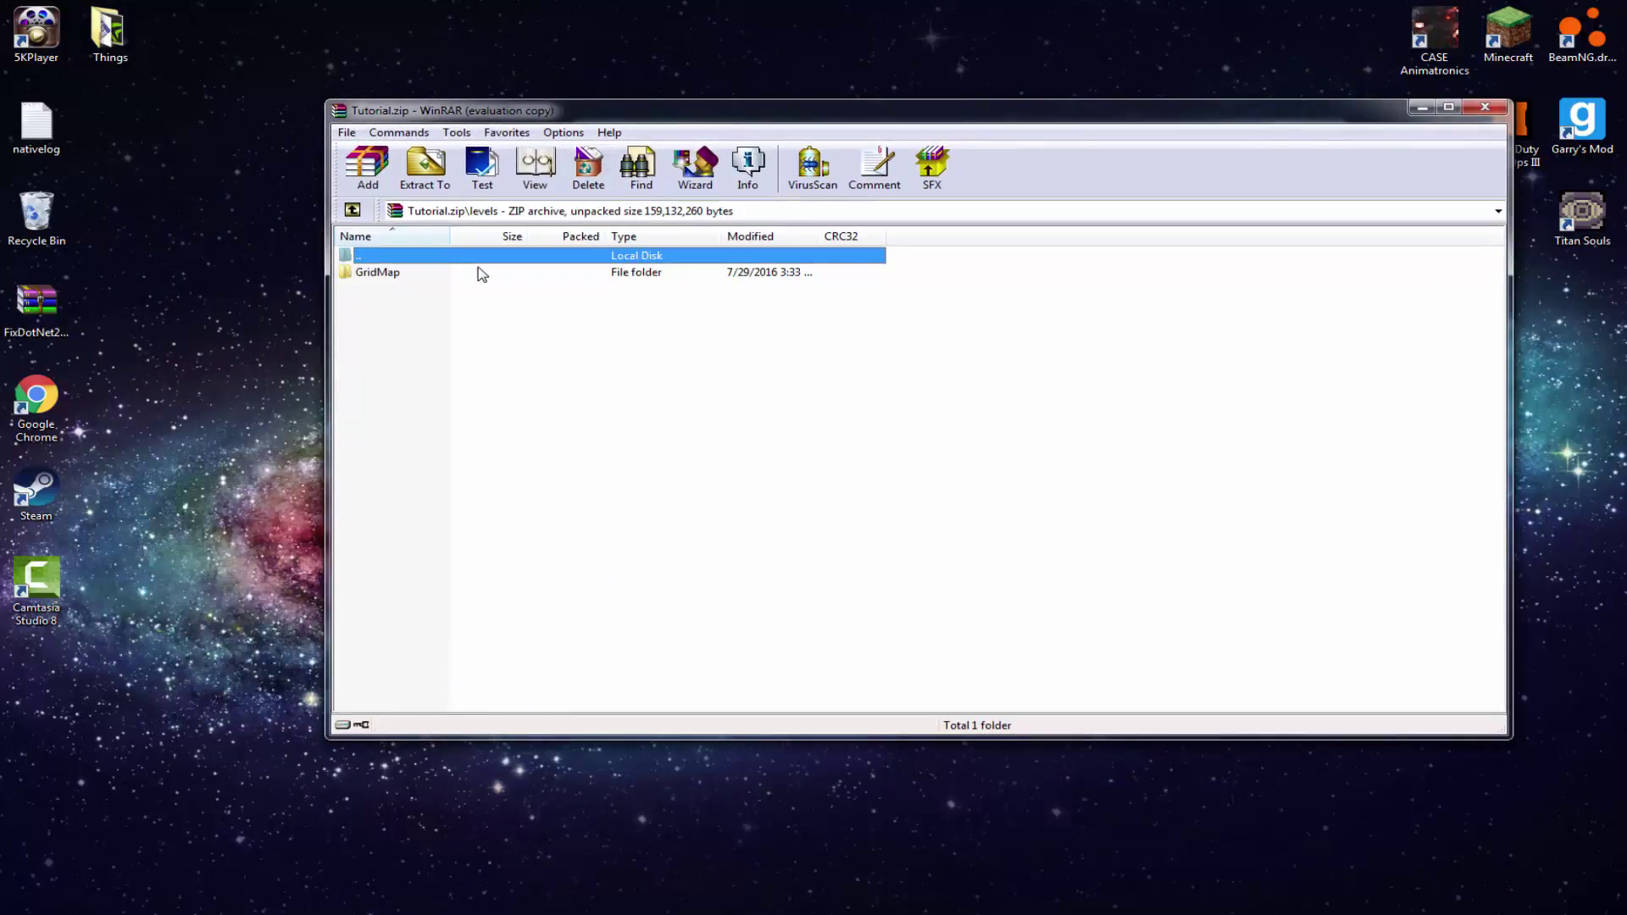
click(482, 273)
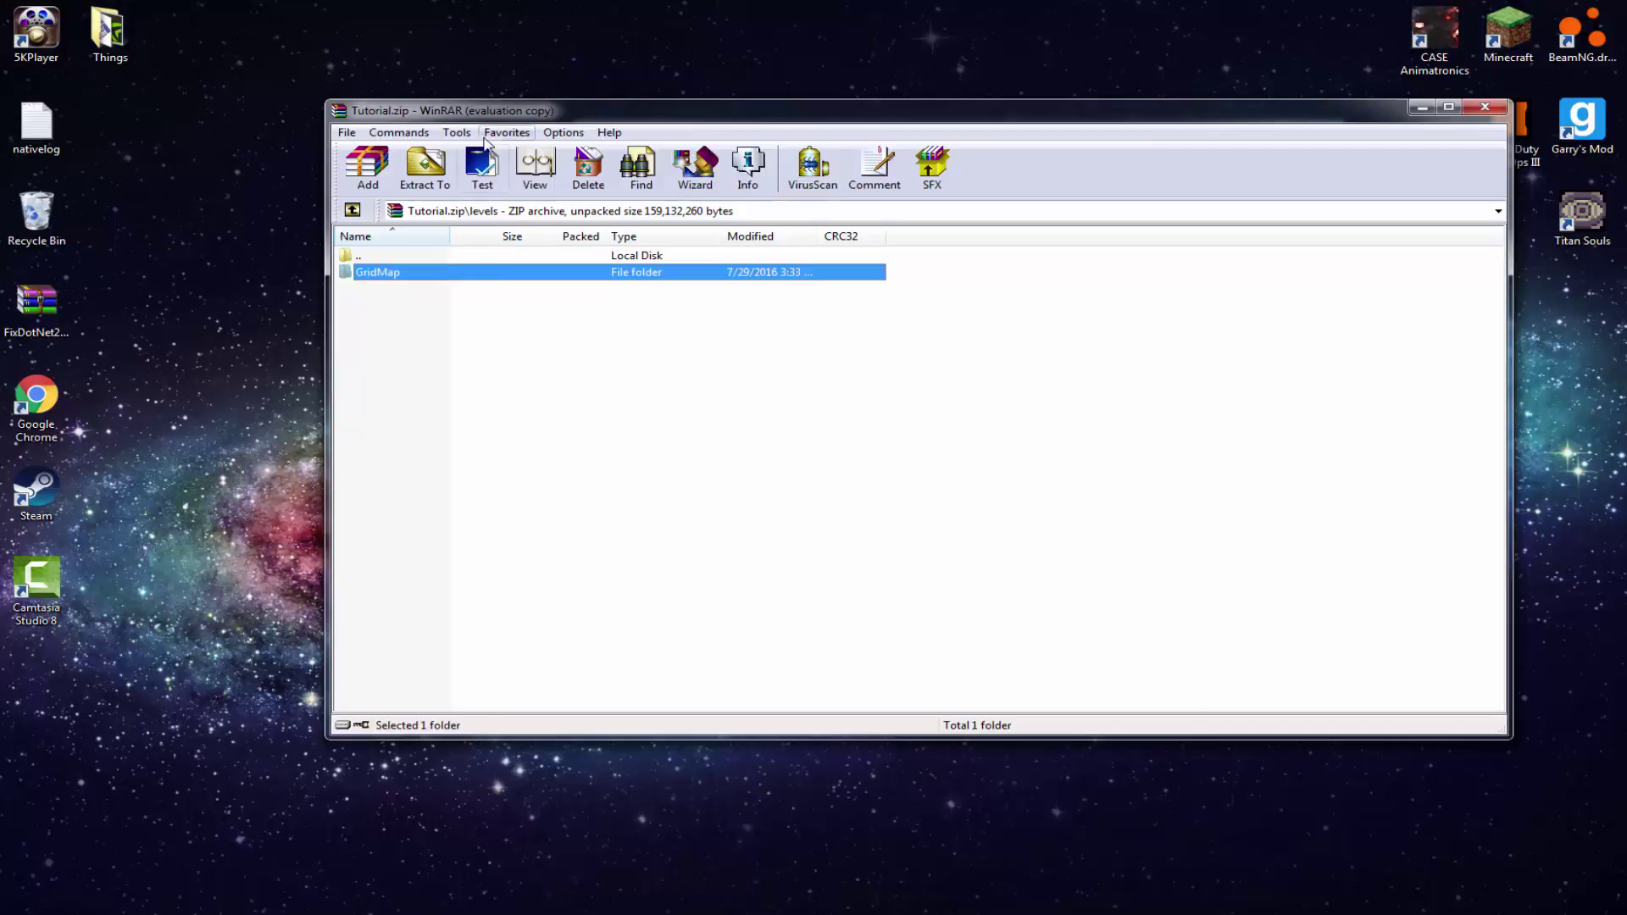
drag(559, 112, 592, 74)
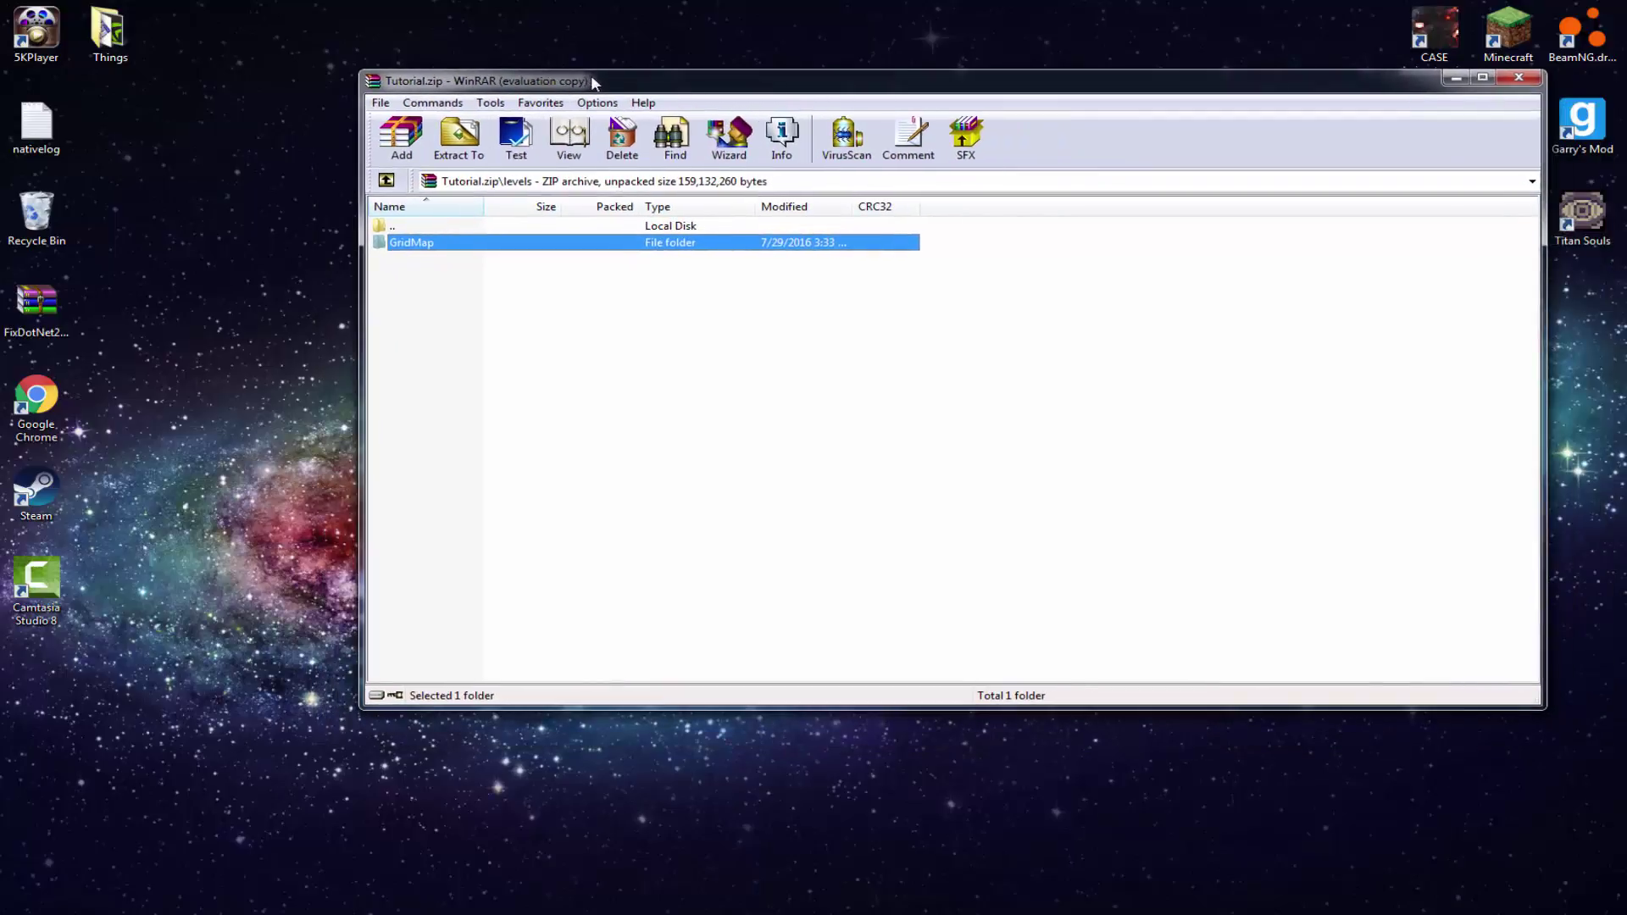
right_click(421, 245)
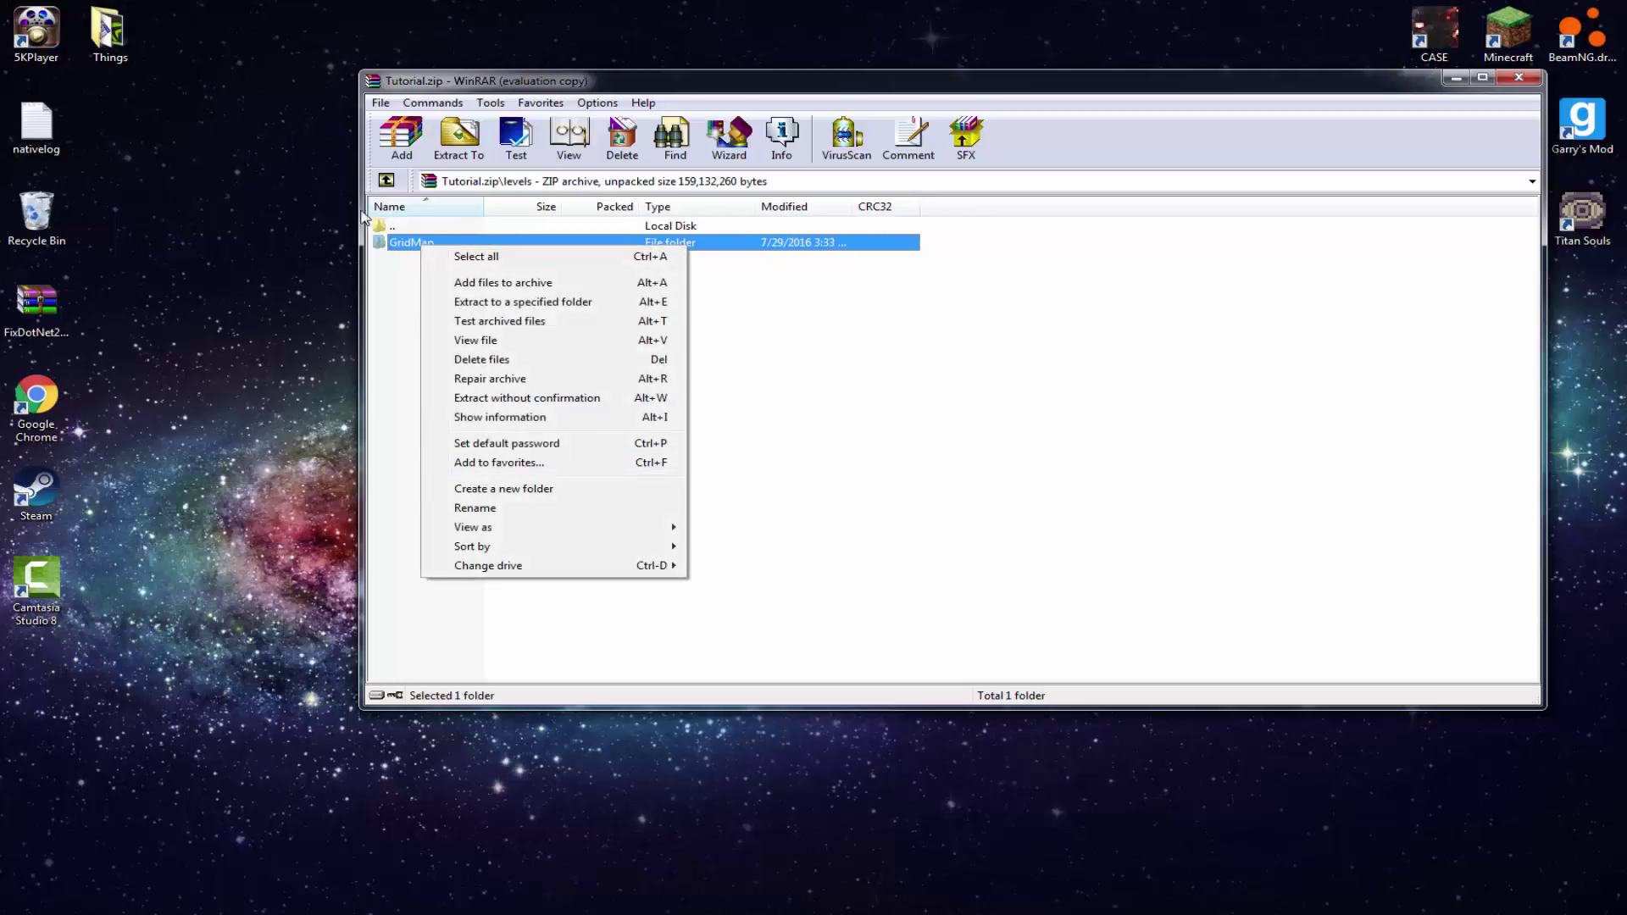
click(383, 182)
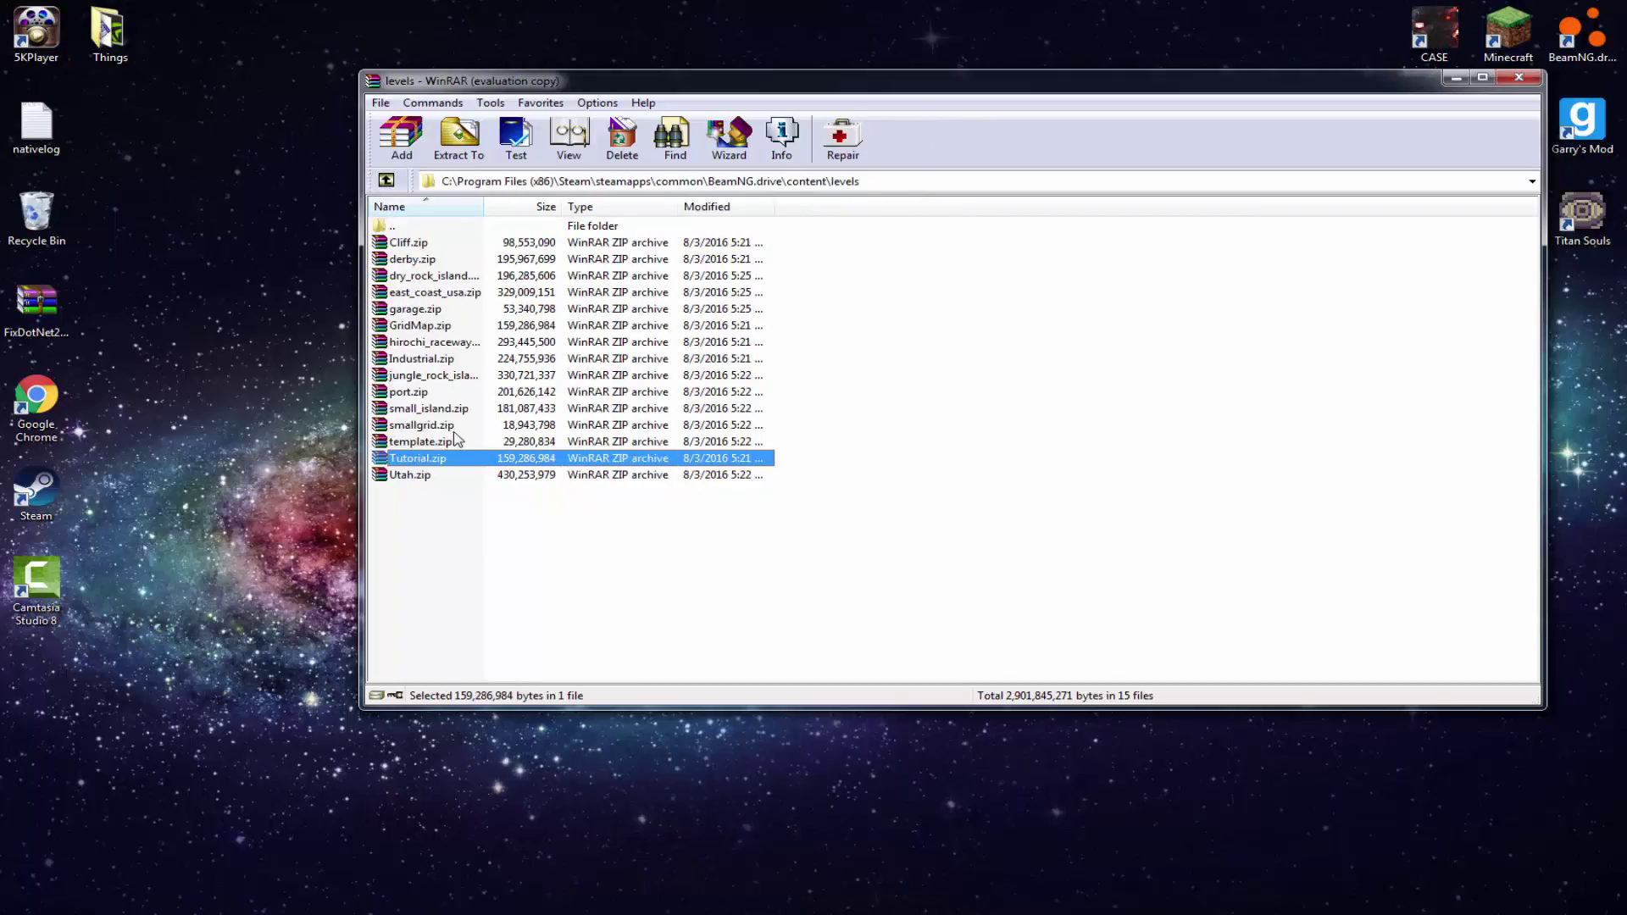
double_click(426, 459)
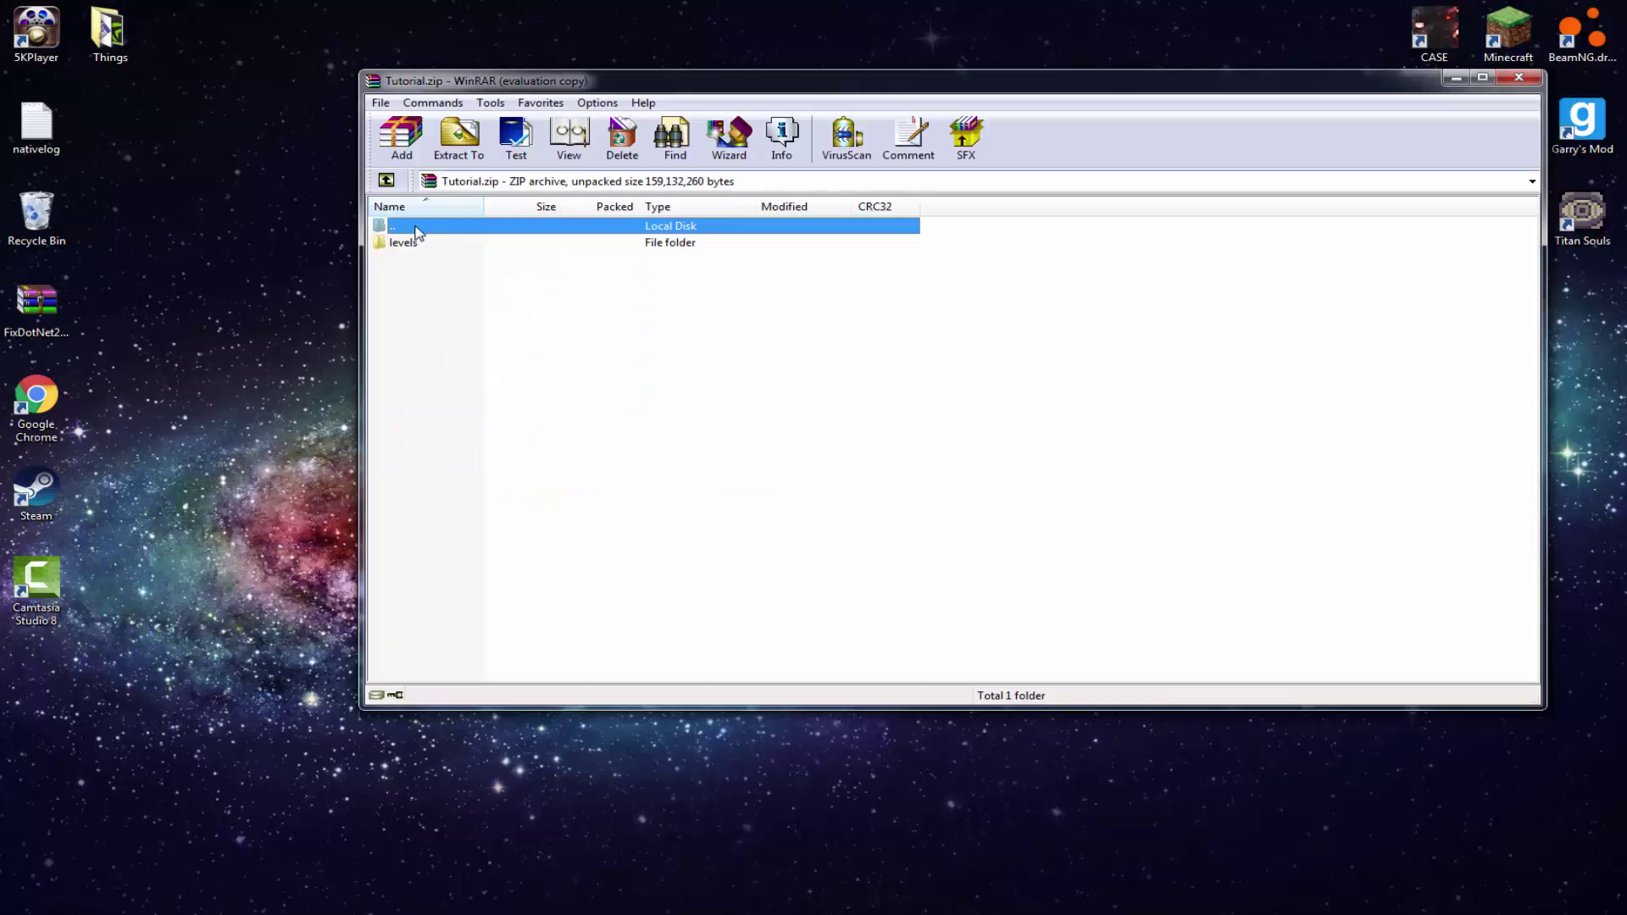
Step: Rename the archived GridMap level folder to Tutorial
right_click(426, 246)
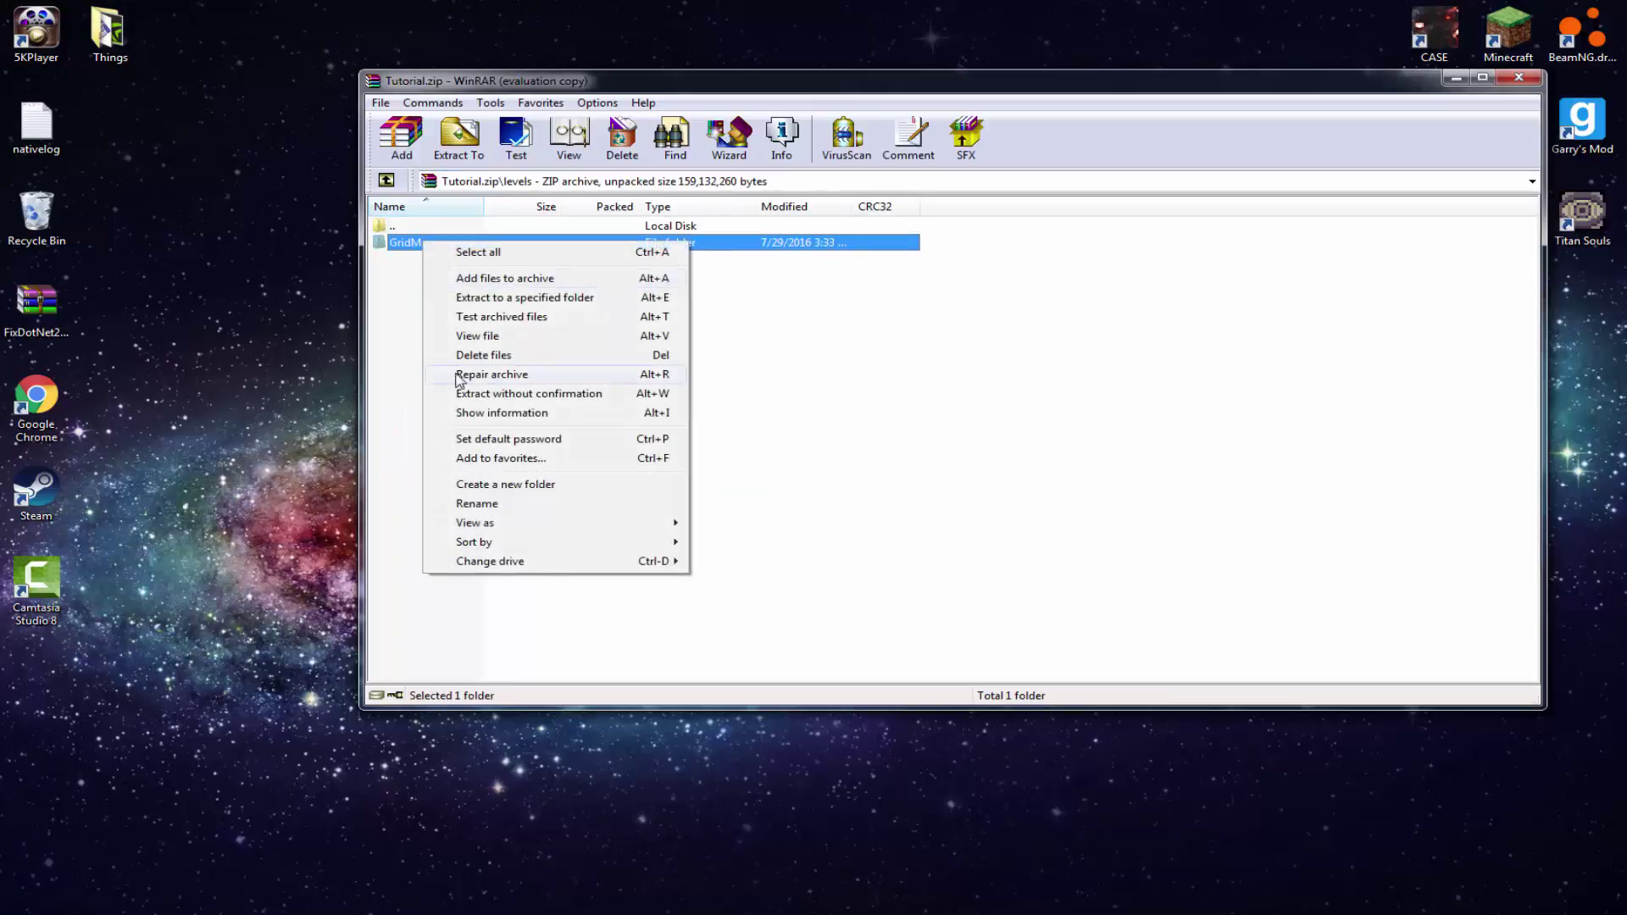
click(562, 503)
text(Tutorial)
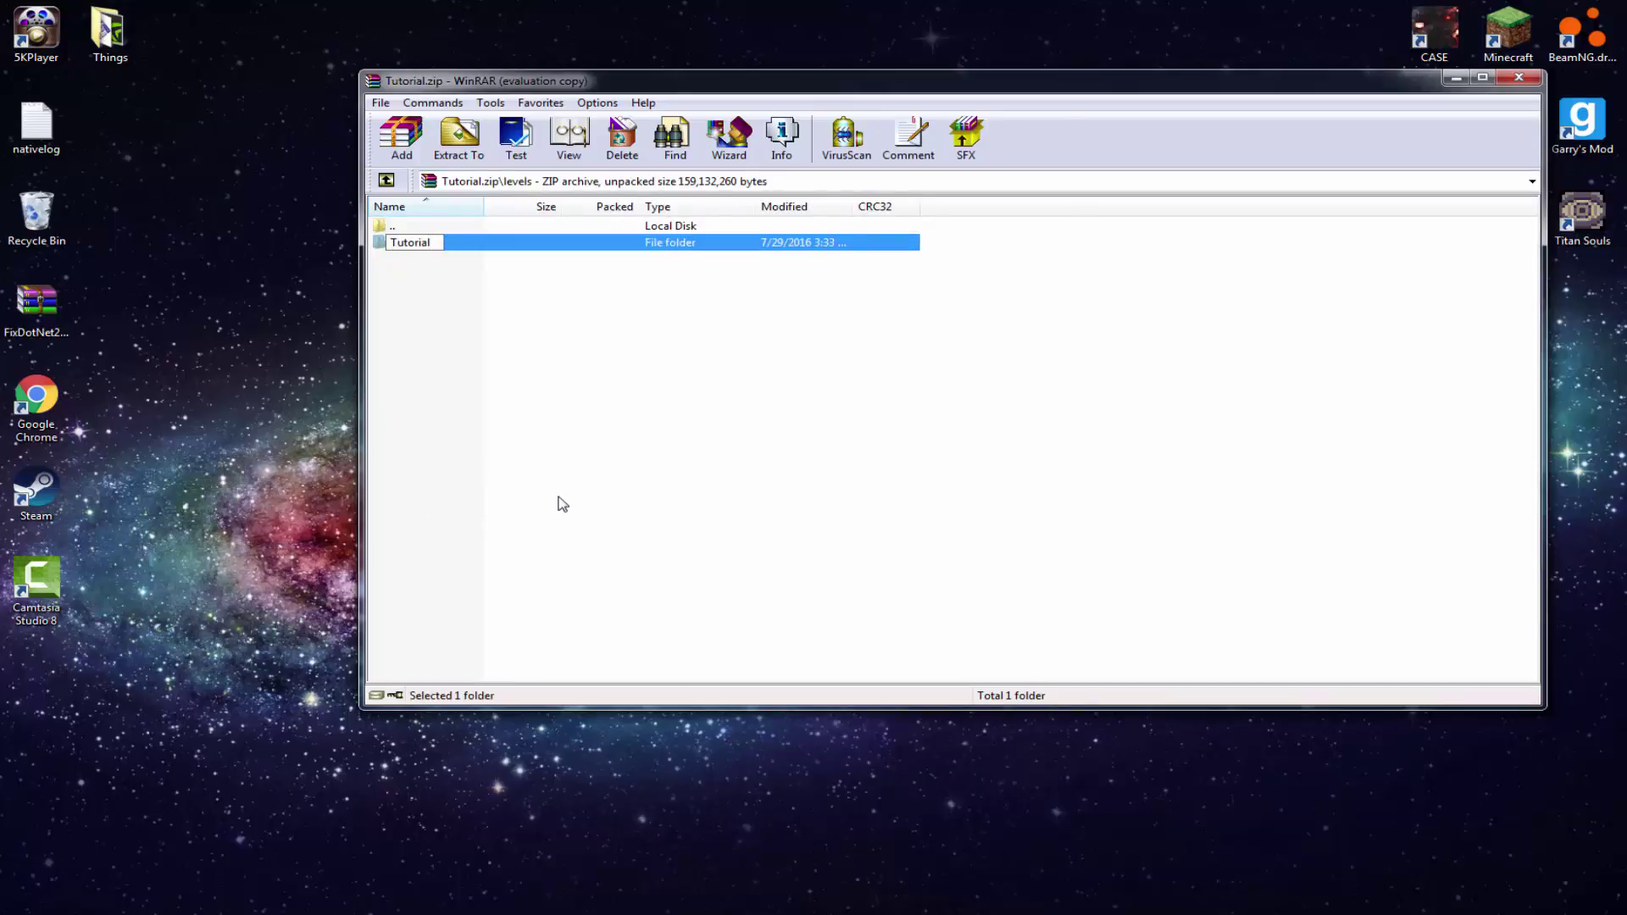
key(Return)
right_click(513, 240)
Step: Delete the scenarios folder and the nine gm_ prefab files from levels\Tutorial
double_click(421, 246)
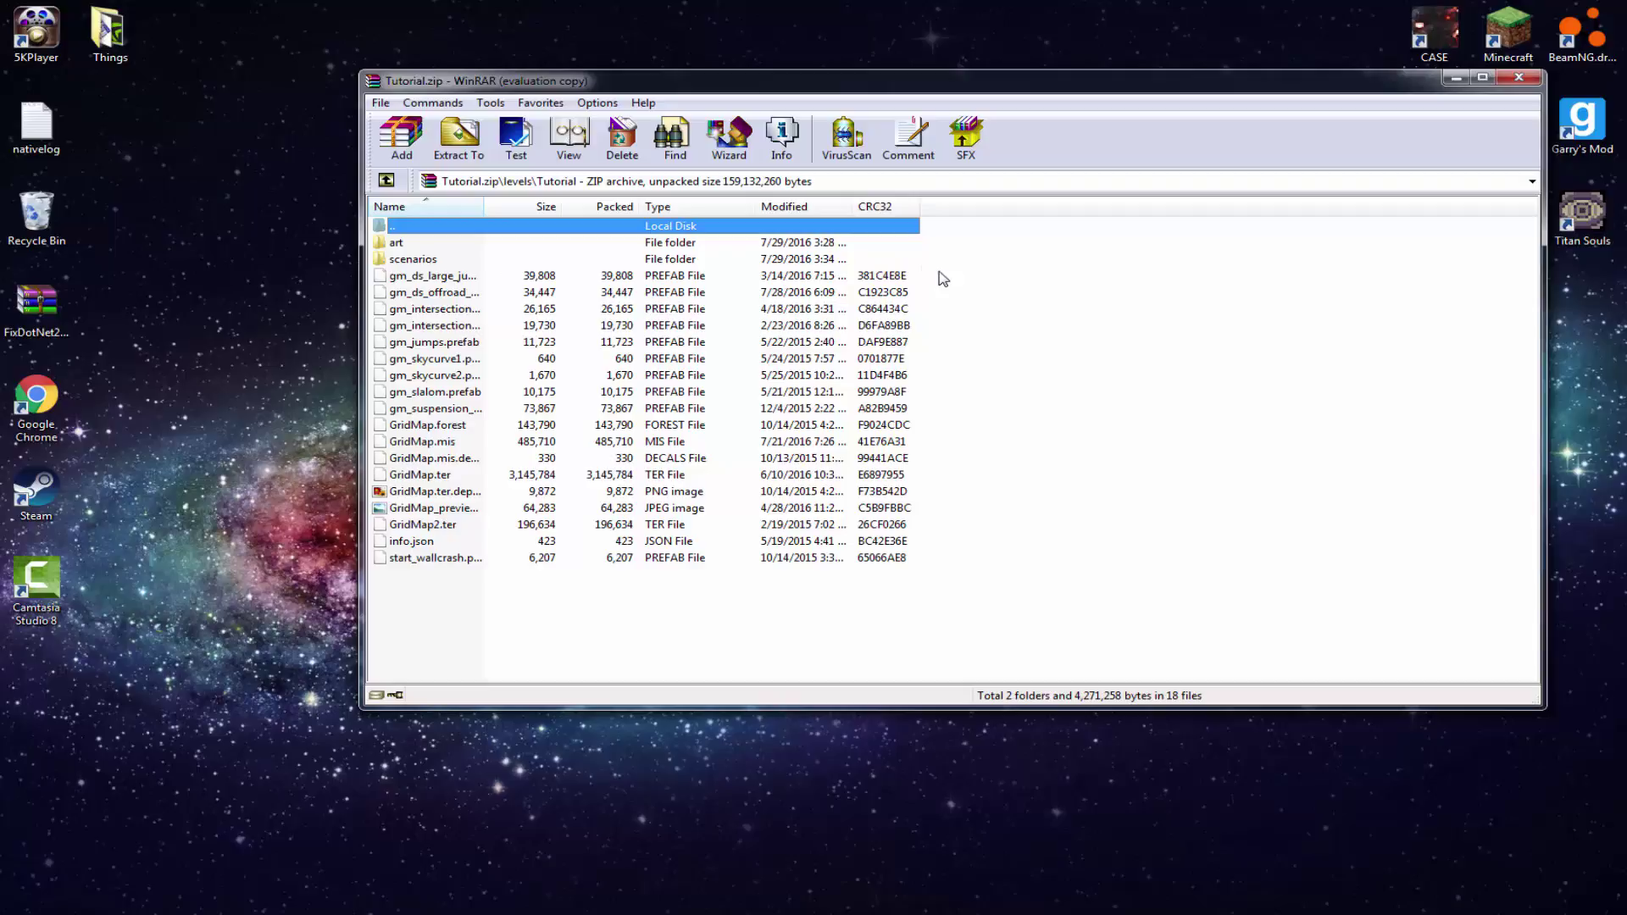
drag(934, 266, 767, 413)
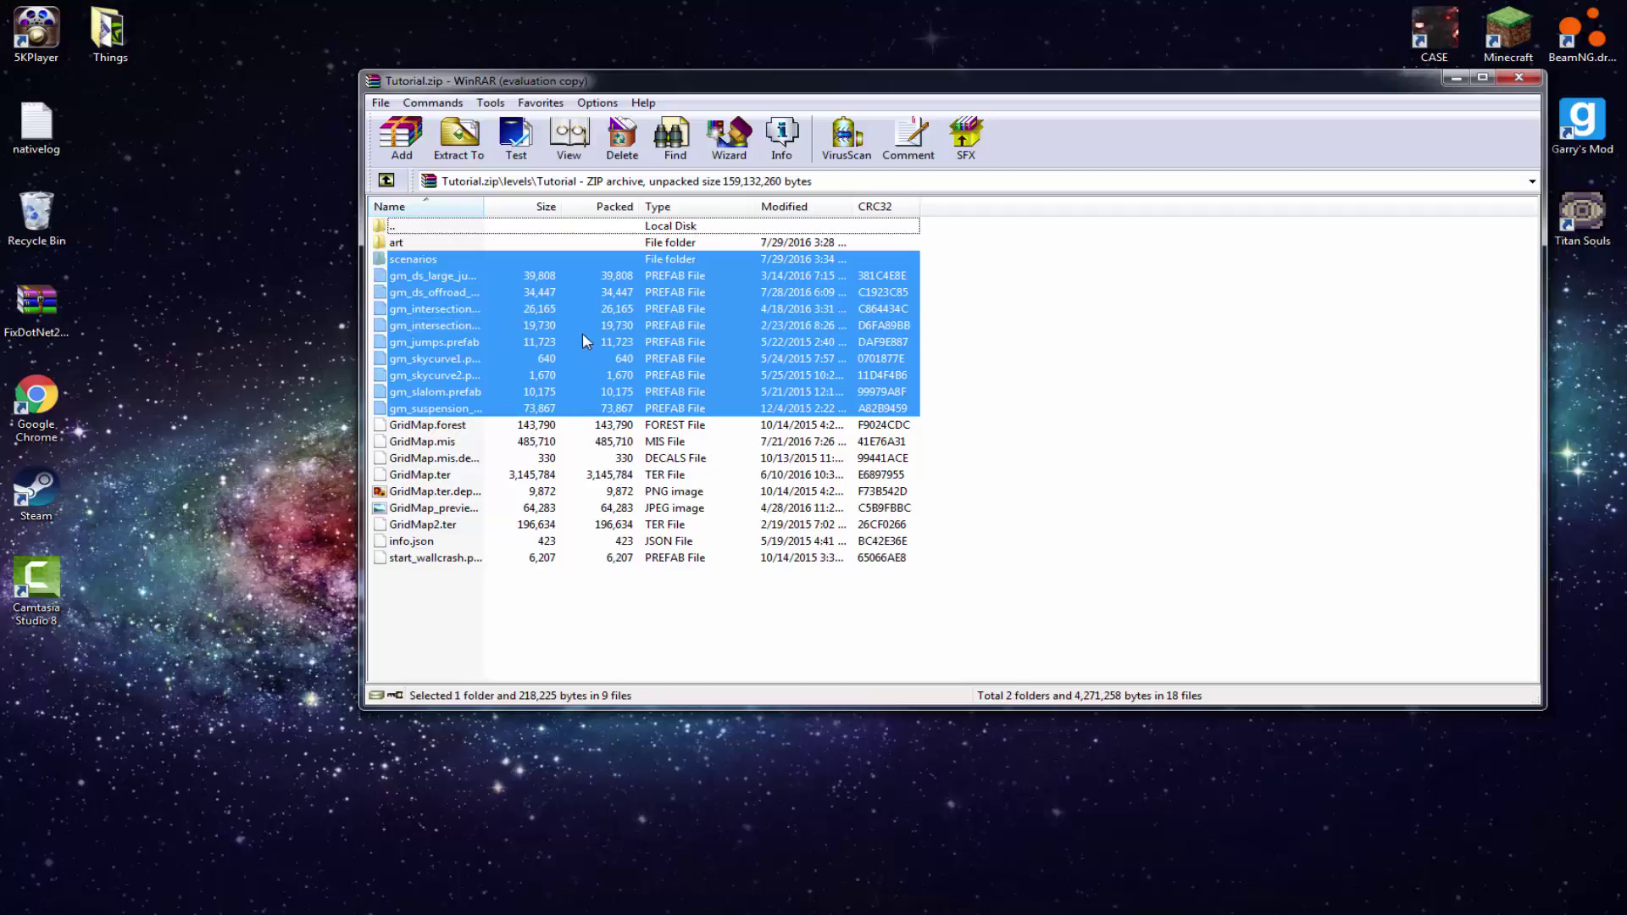
key(Delete)
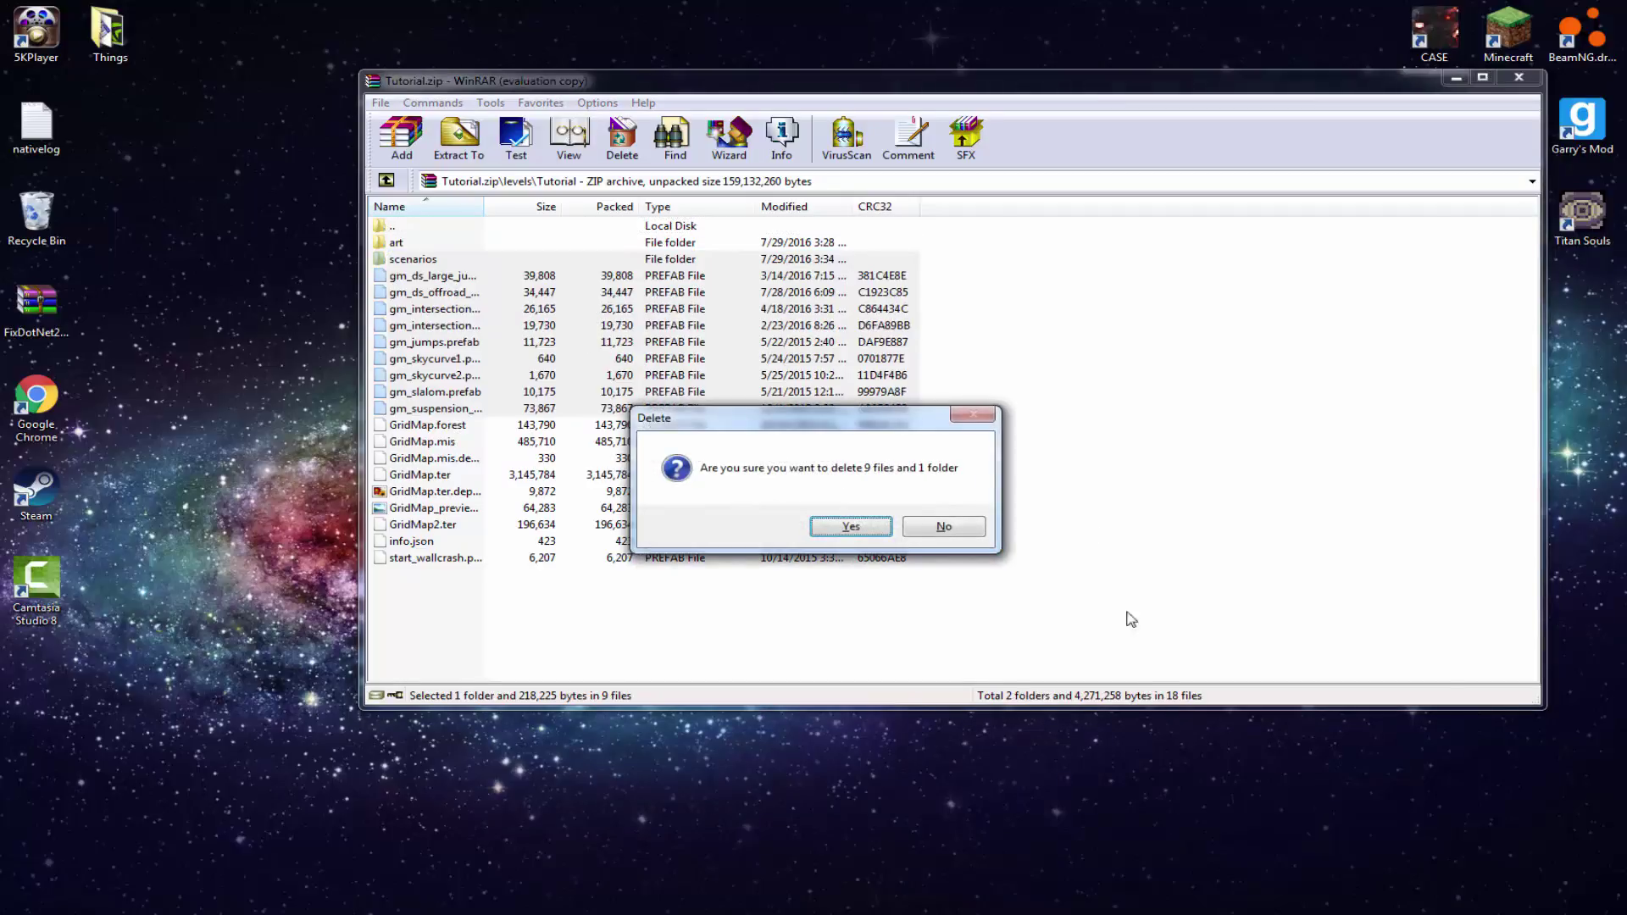
click(851, 526)
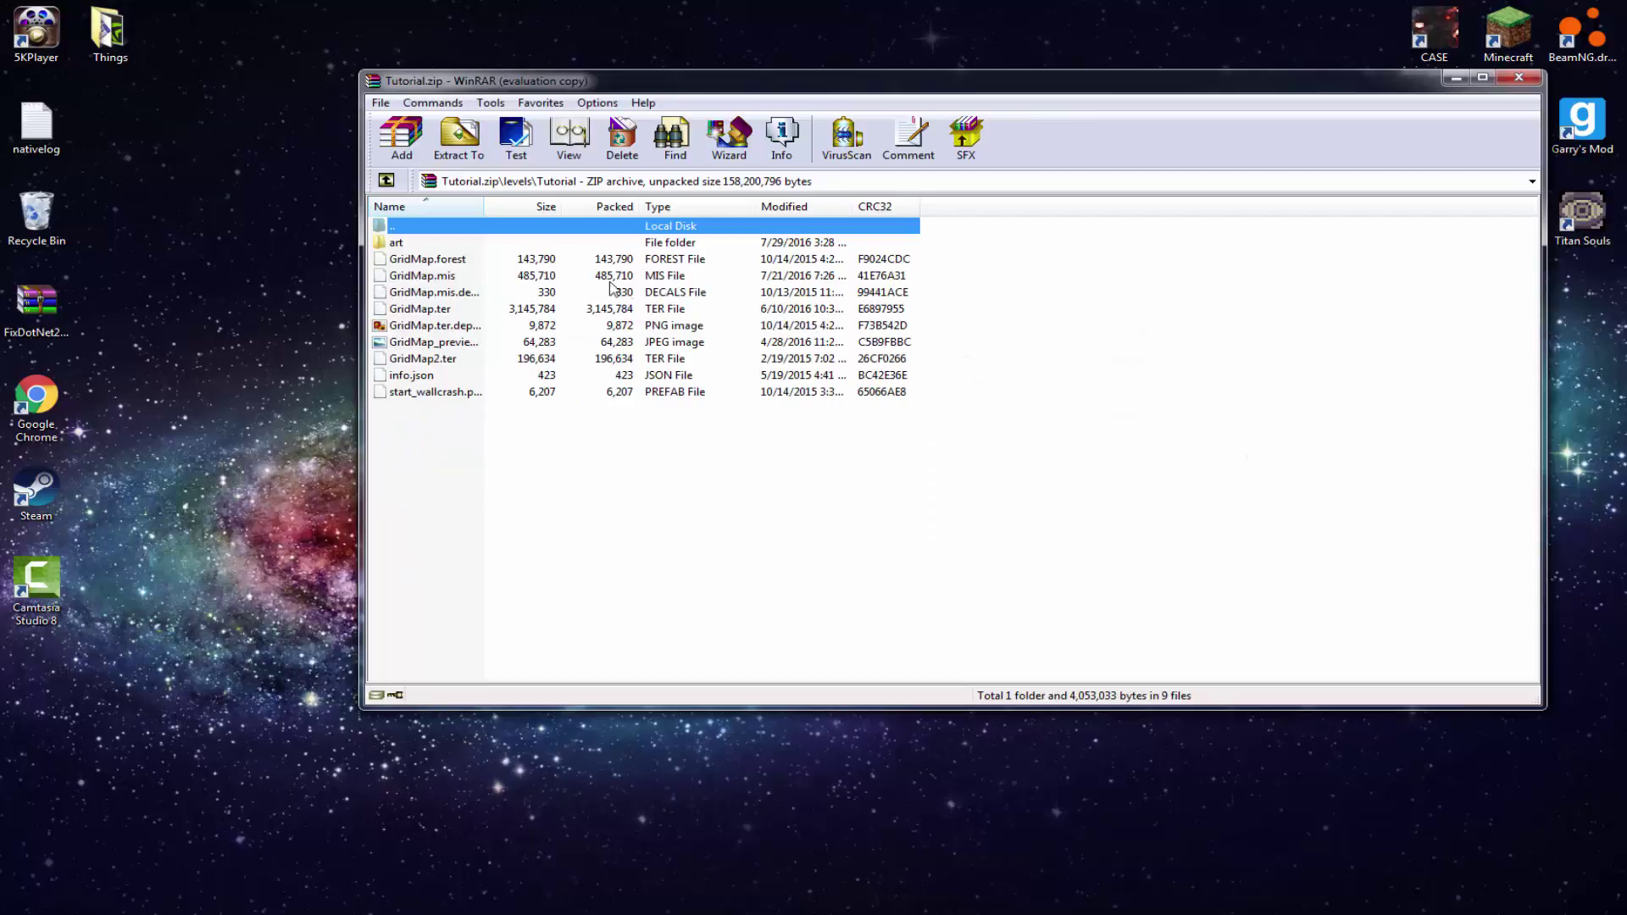
Step: Rename GridMap.forest and GridMap.mis to Tutorial.forest and Tutorial.mis
right_click(413, 261)
click(508, 514)
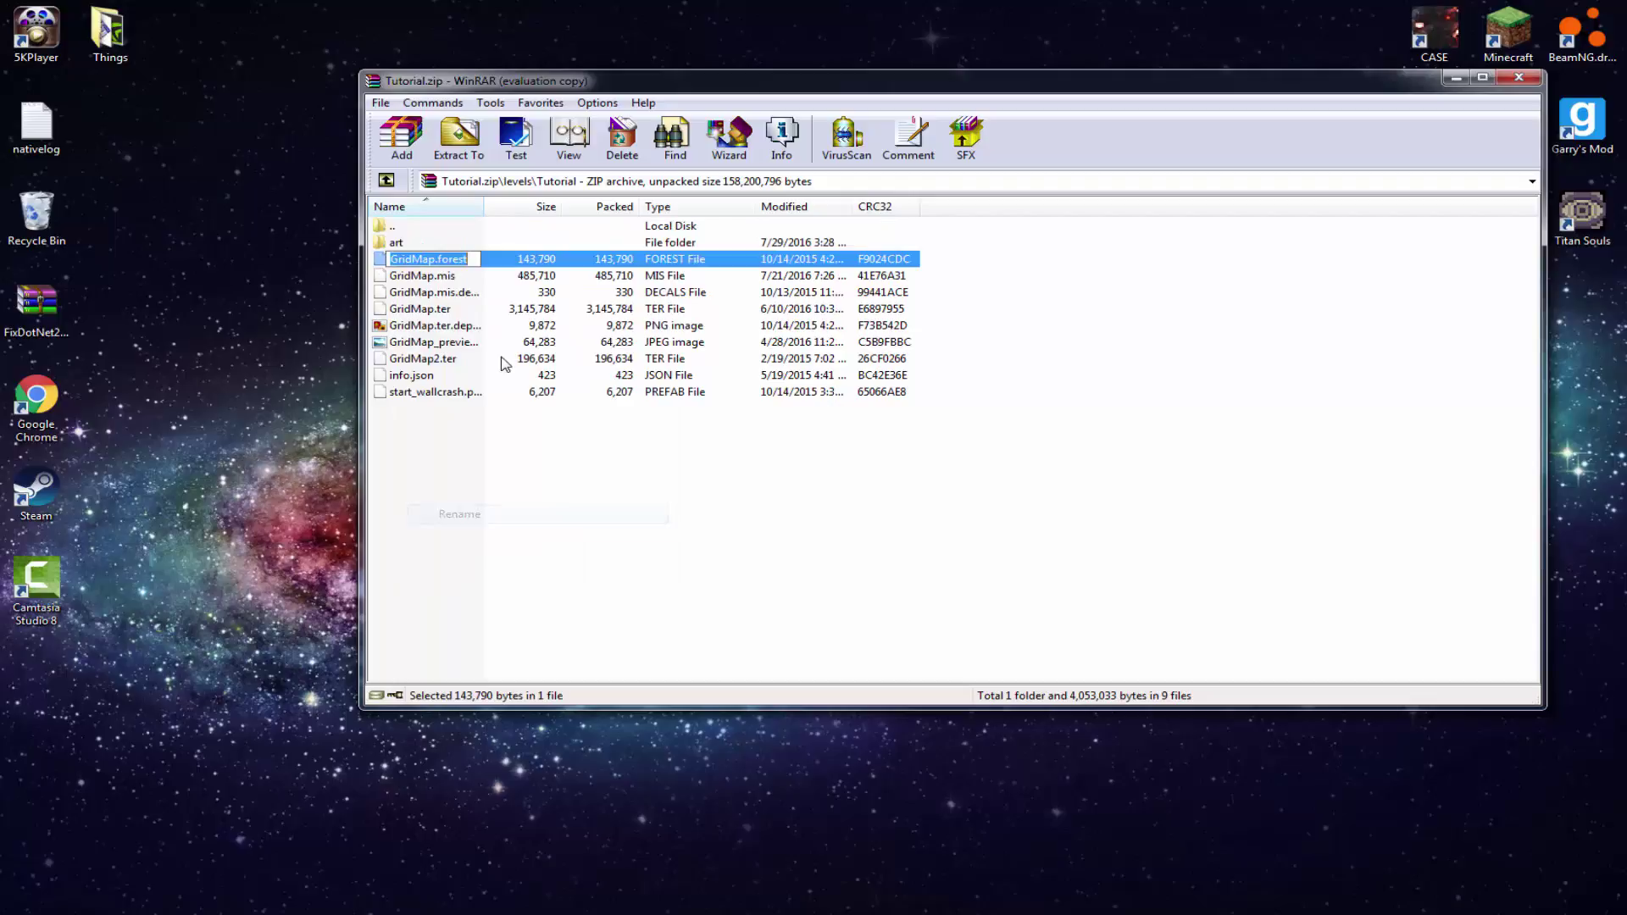
drag(436, 259, 373, 261)
text(Tutorial)
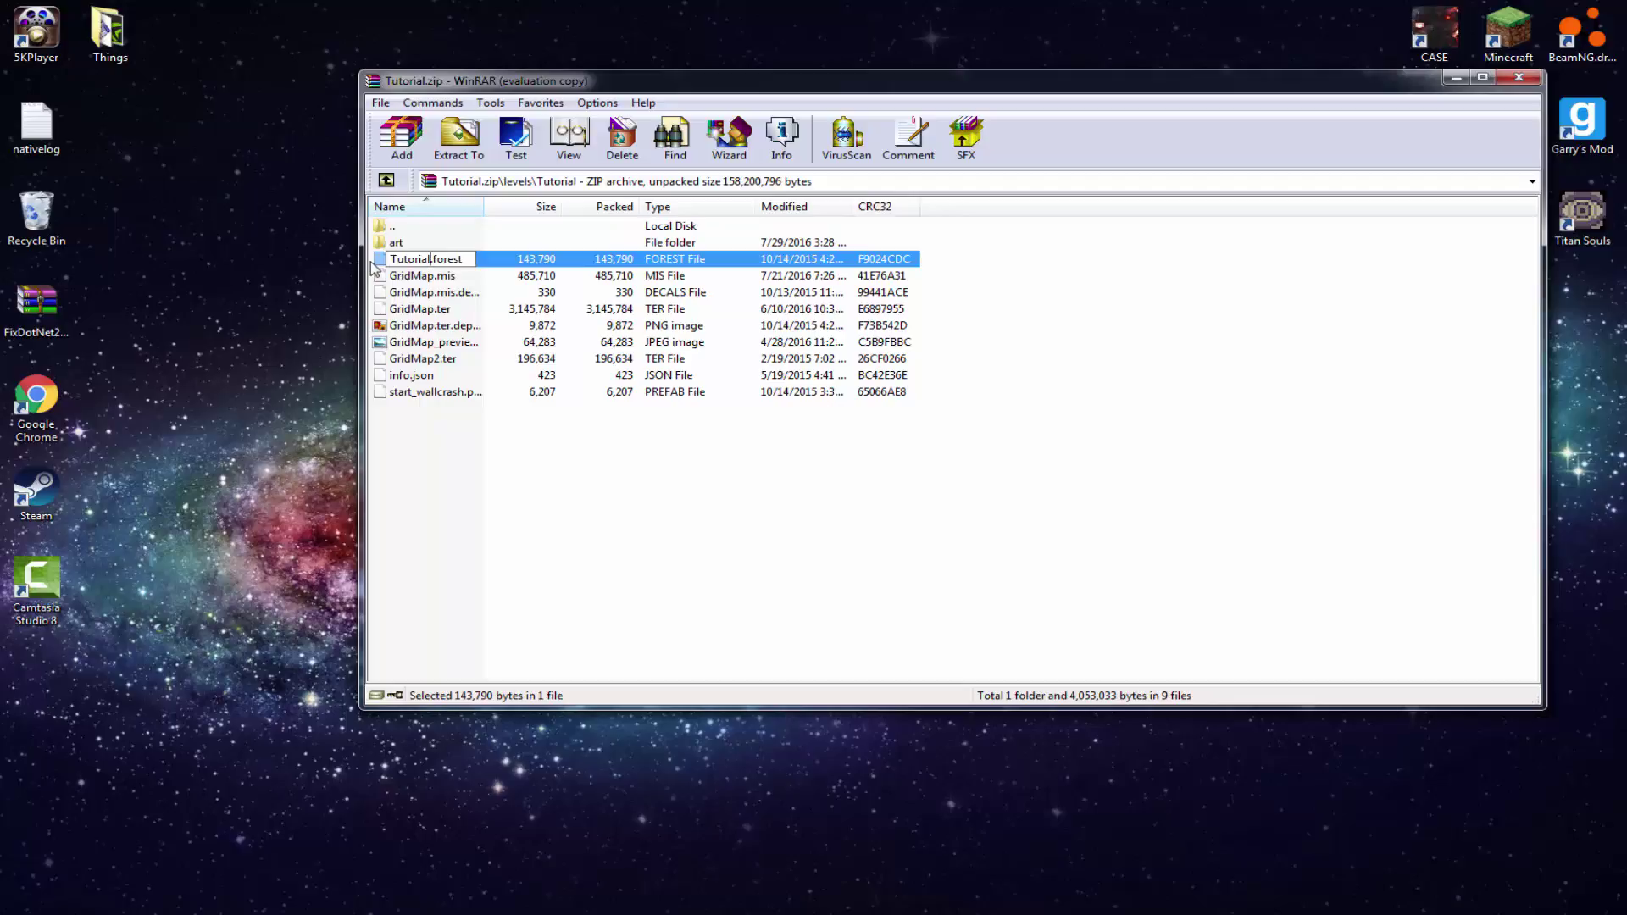
key(Return)
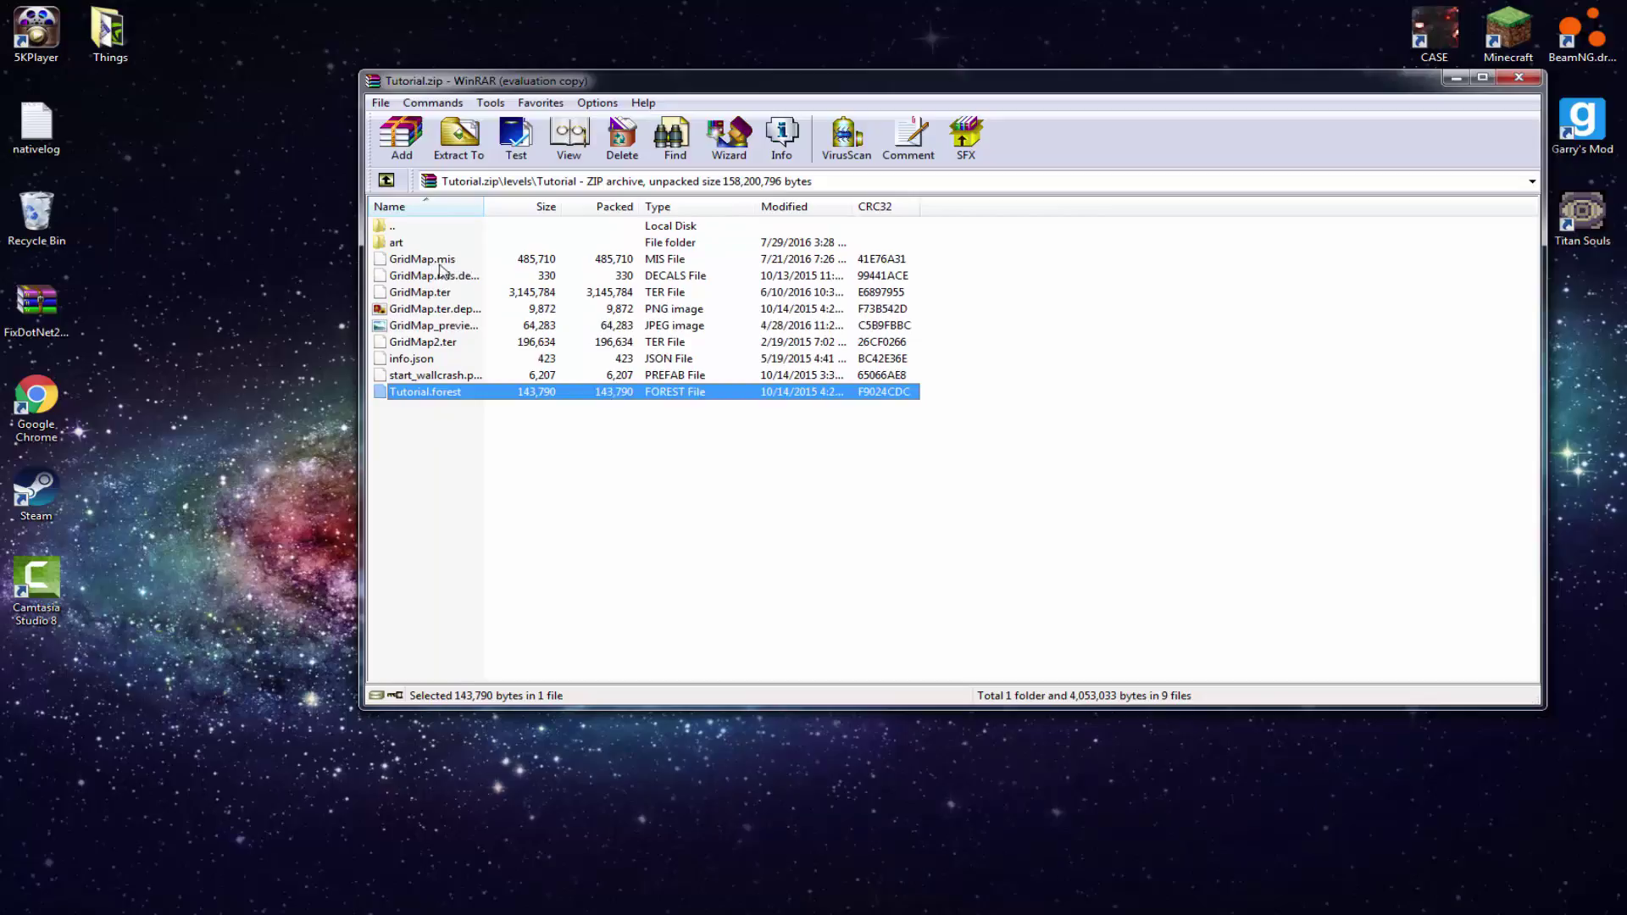
right_click(407, 265)
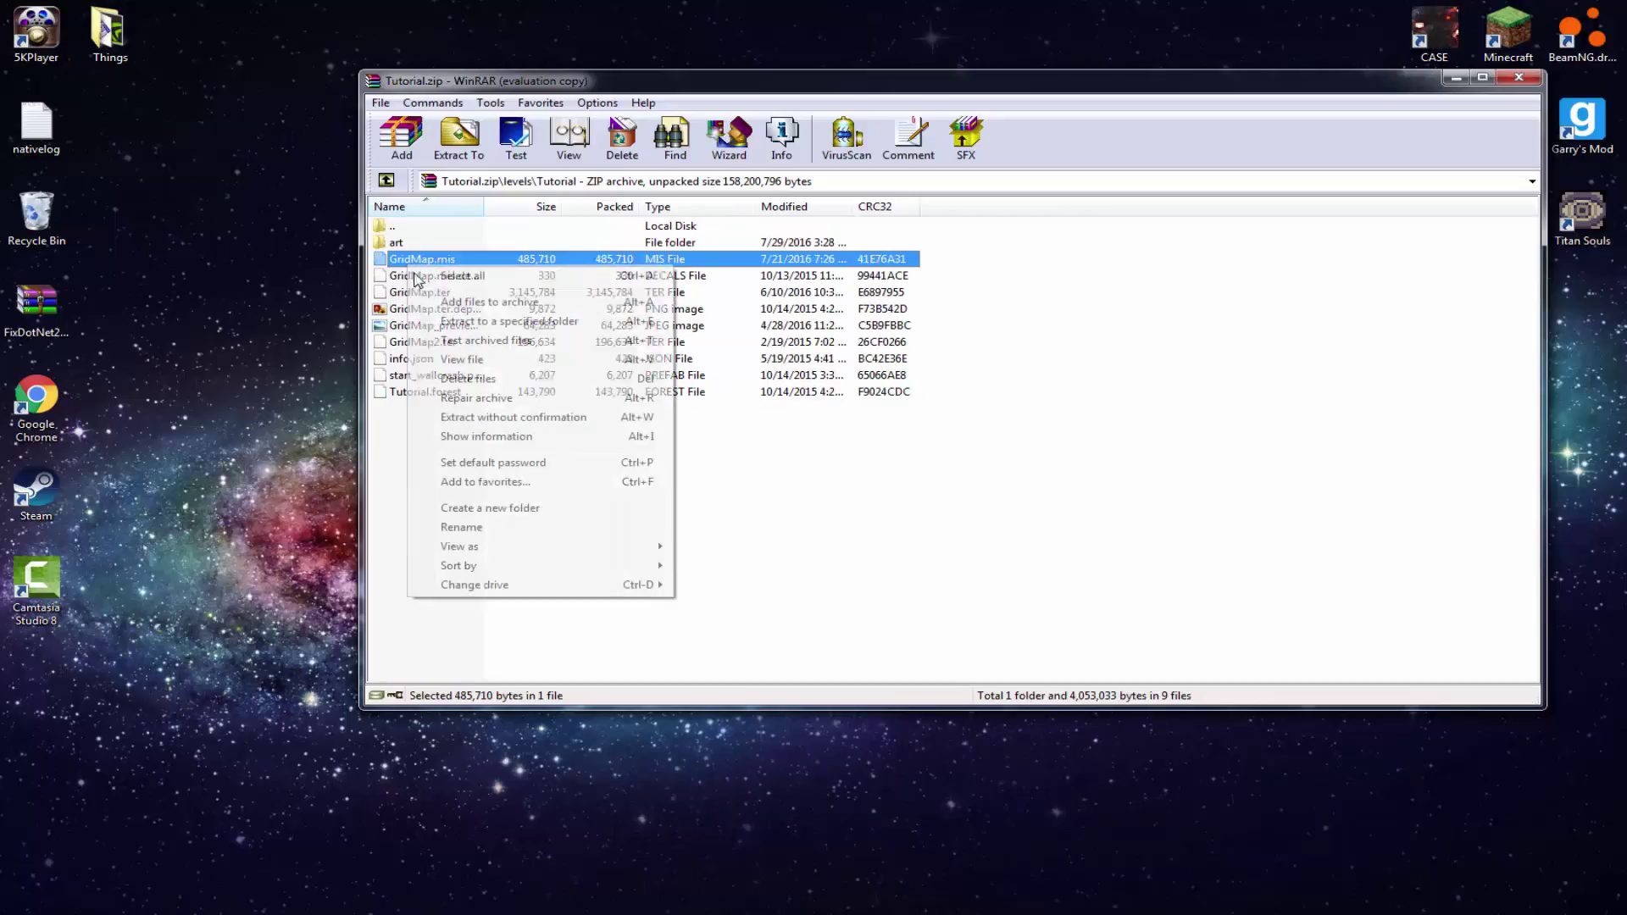
click(441, 530)
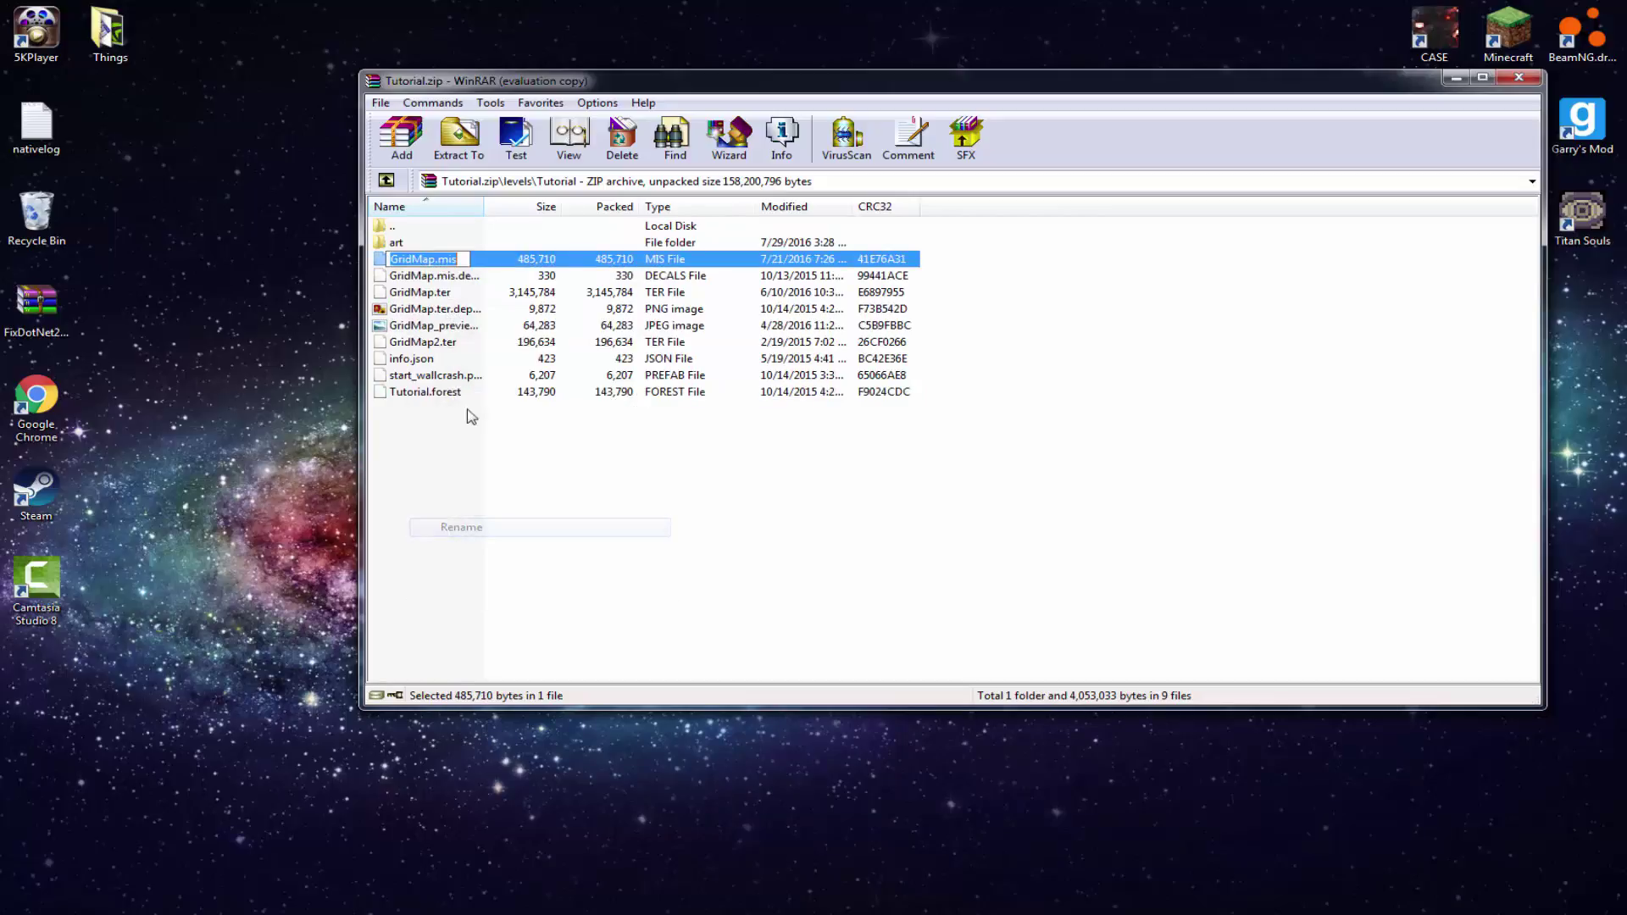
double_click(435, 263)
text(Tutorial)
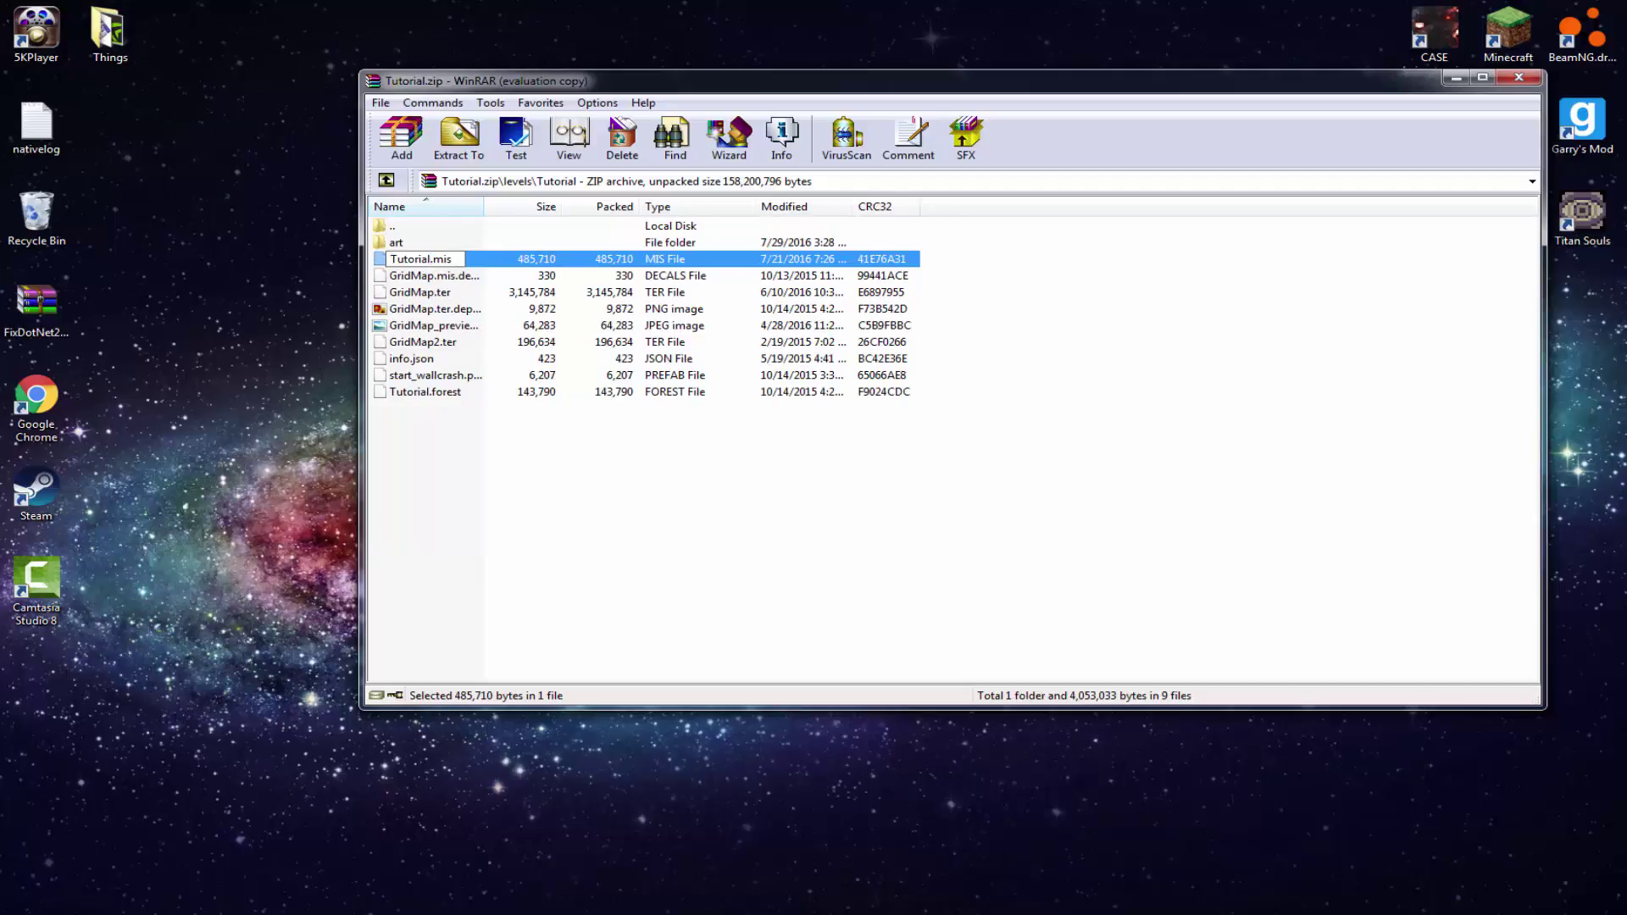
key(Return)
Step: Rename GridMap.mis.decals and GridMap2.ter to Tutorial.mis.decals and Tutorial2.ter
right_click(398, 259)
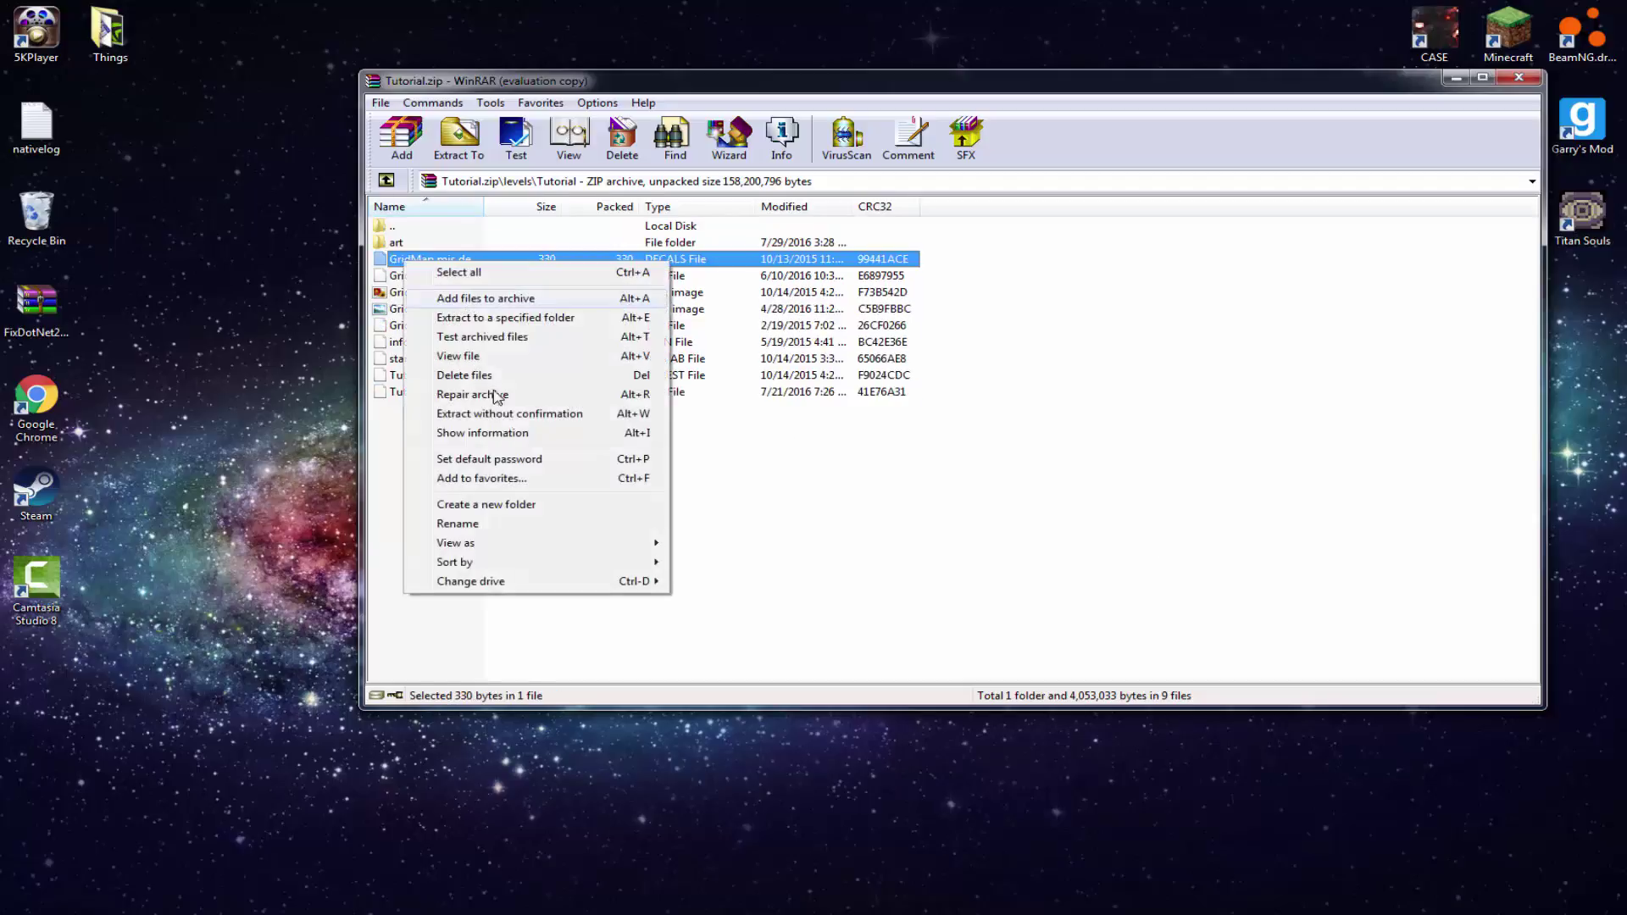
click(449, 530)
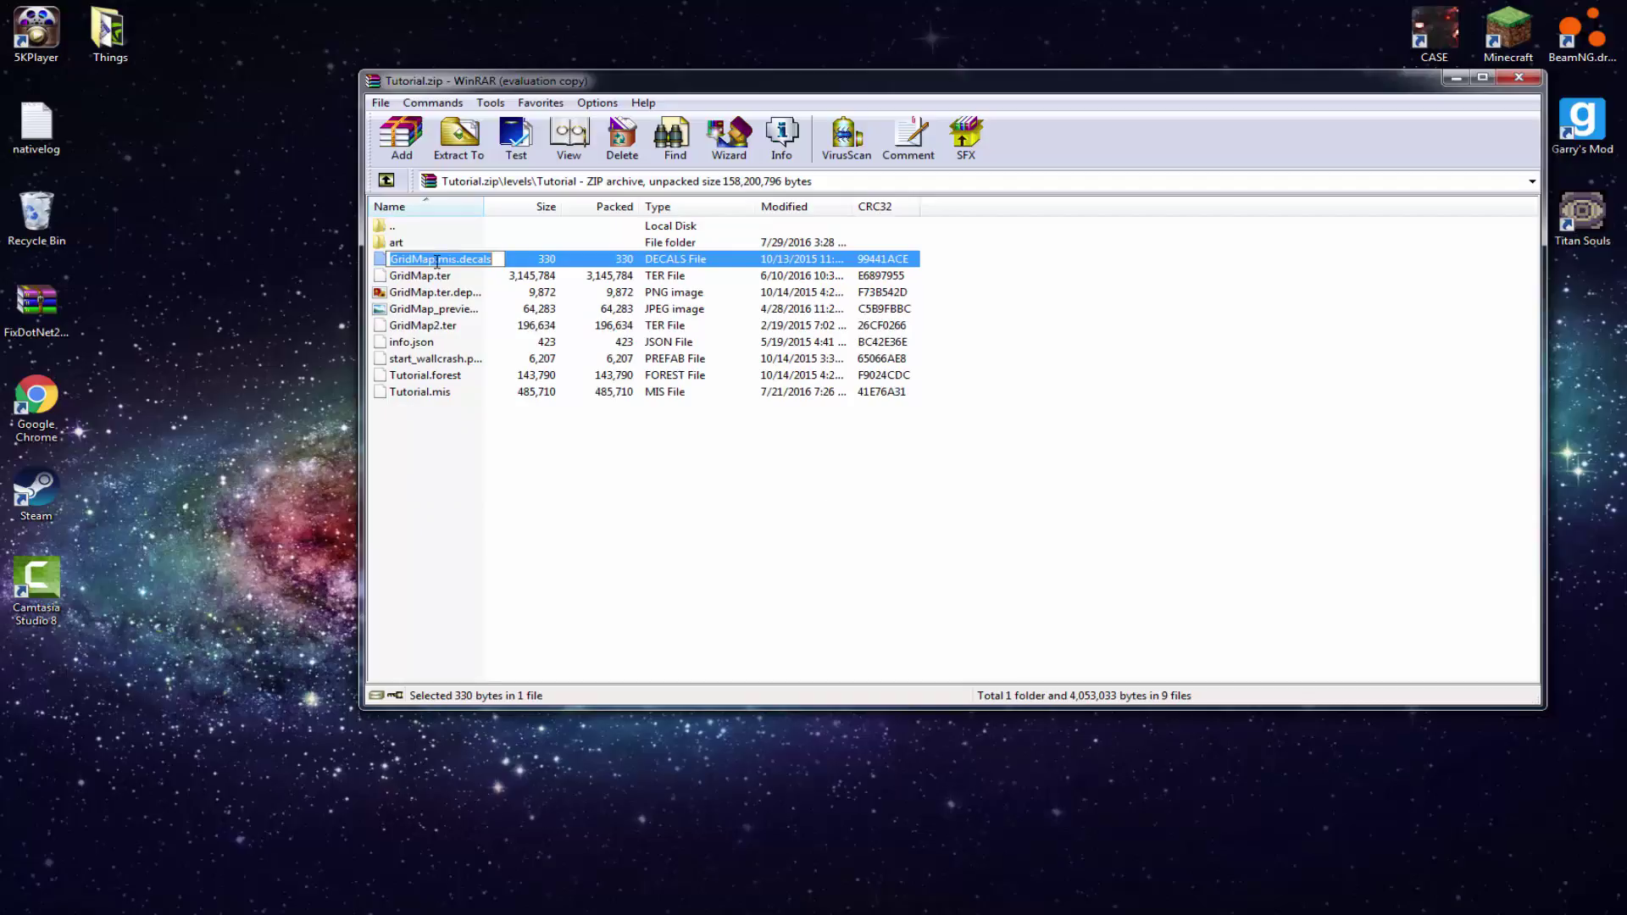
drag(437, 261, 384, 273)
text(Tutorial)
key(Return)
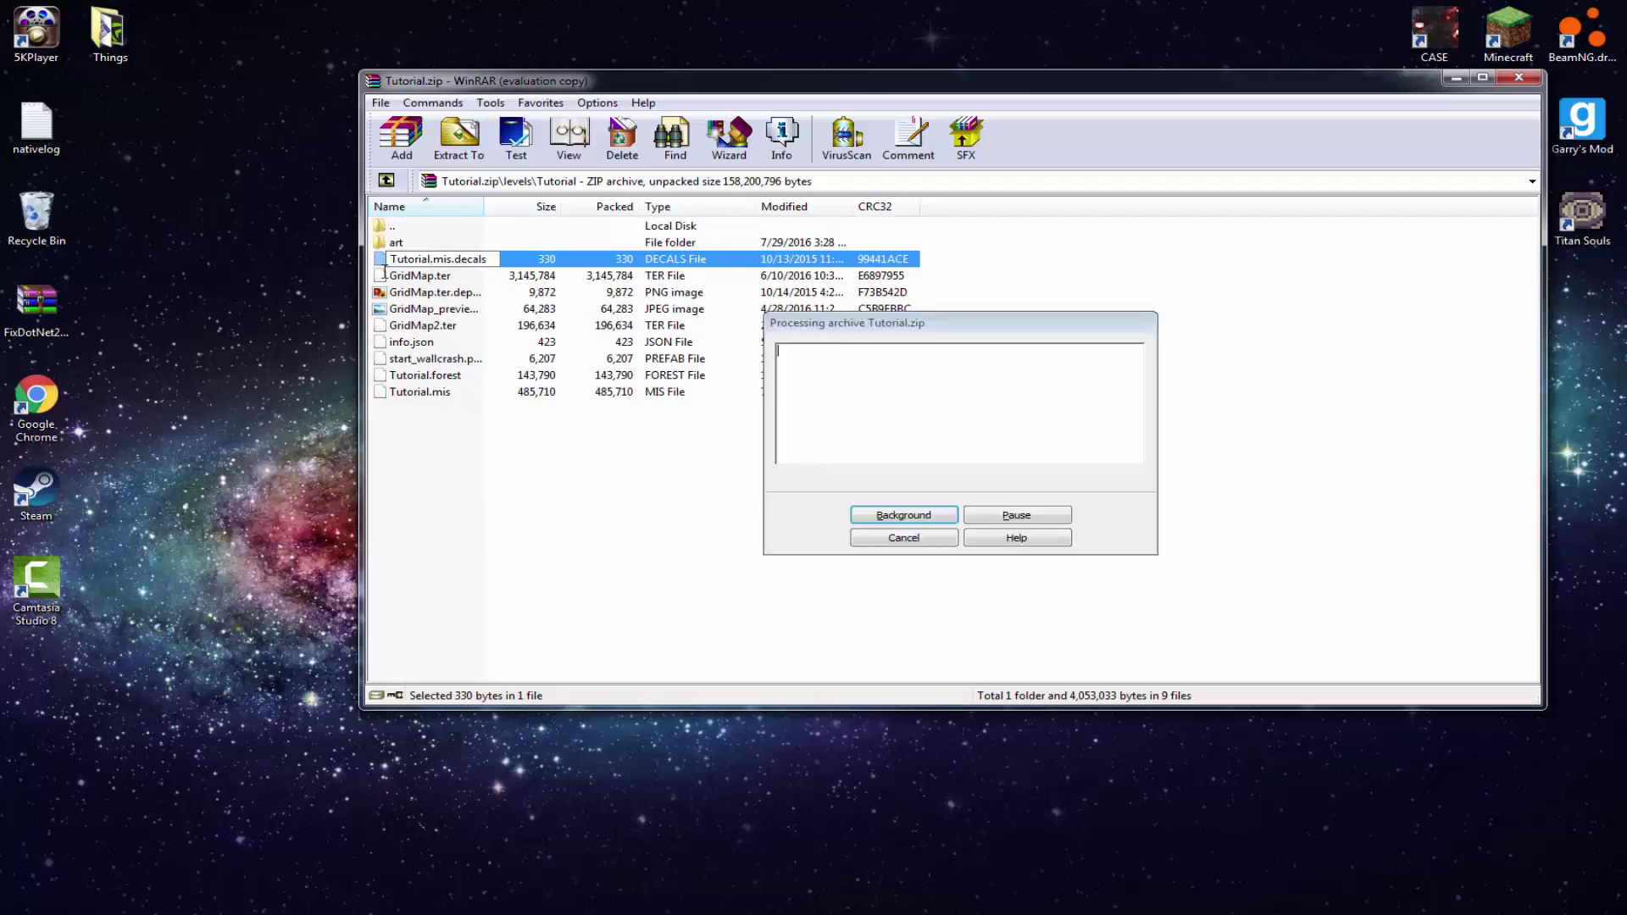
right_click(433, 264)
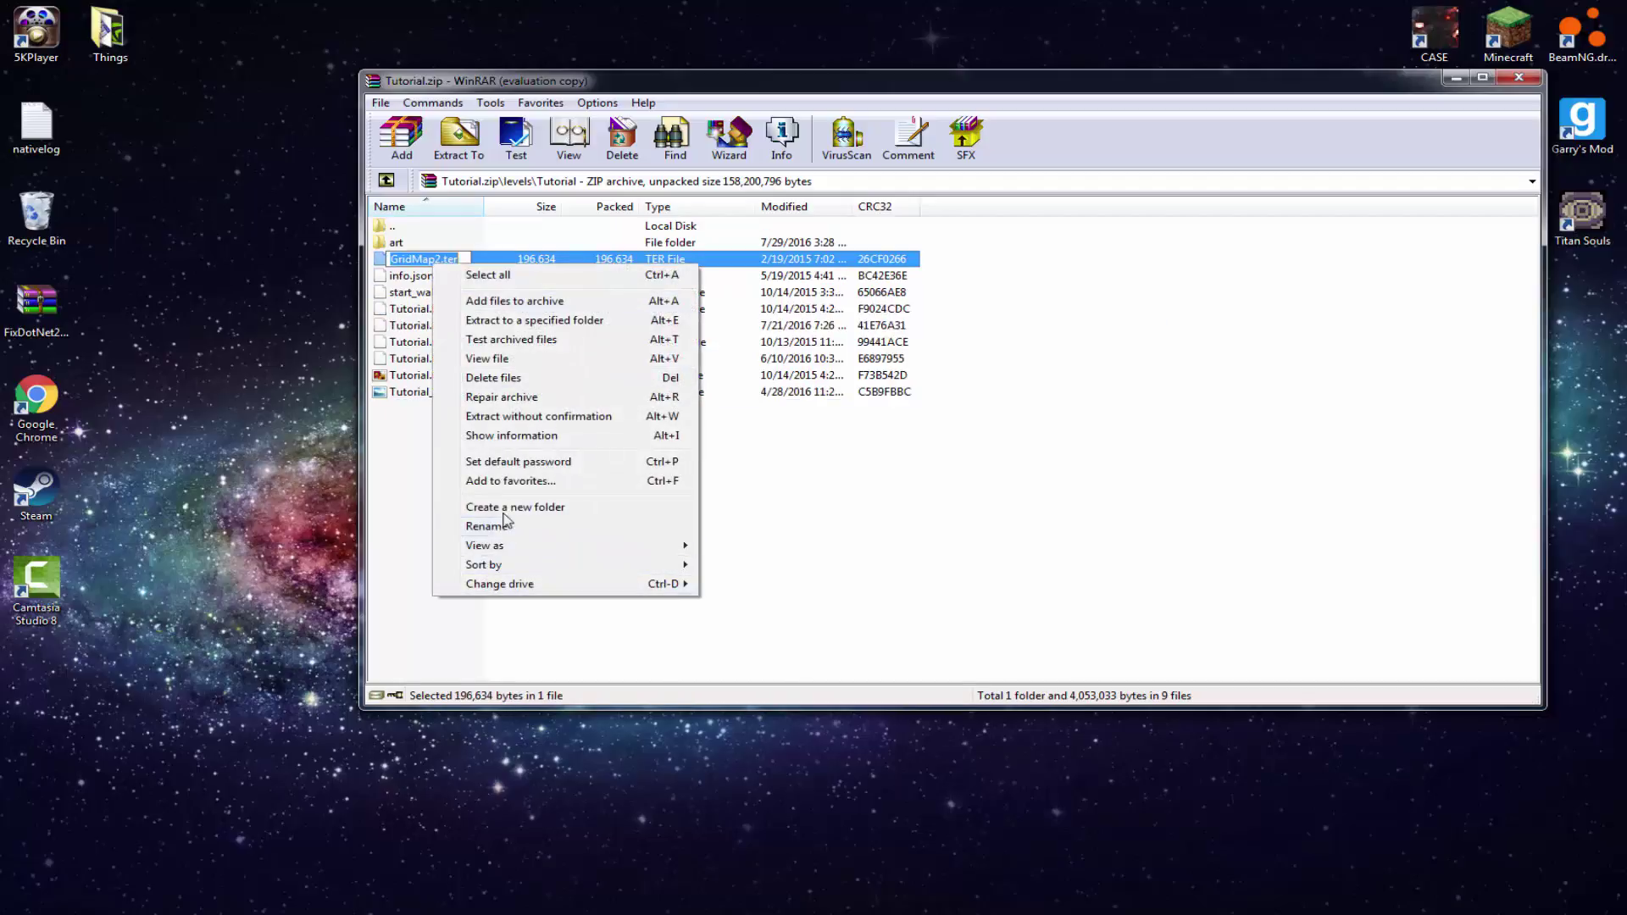
click(479, 526)
drag(434, 262, 370, 267)
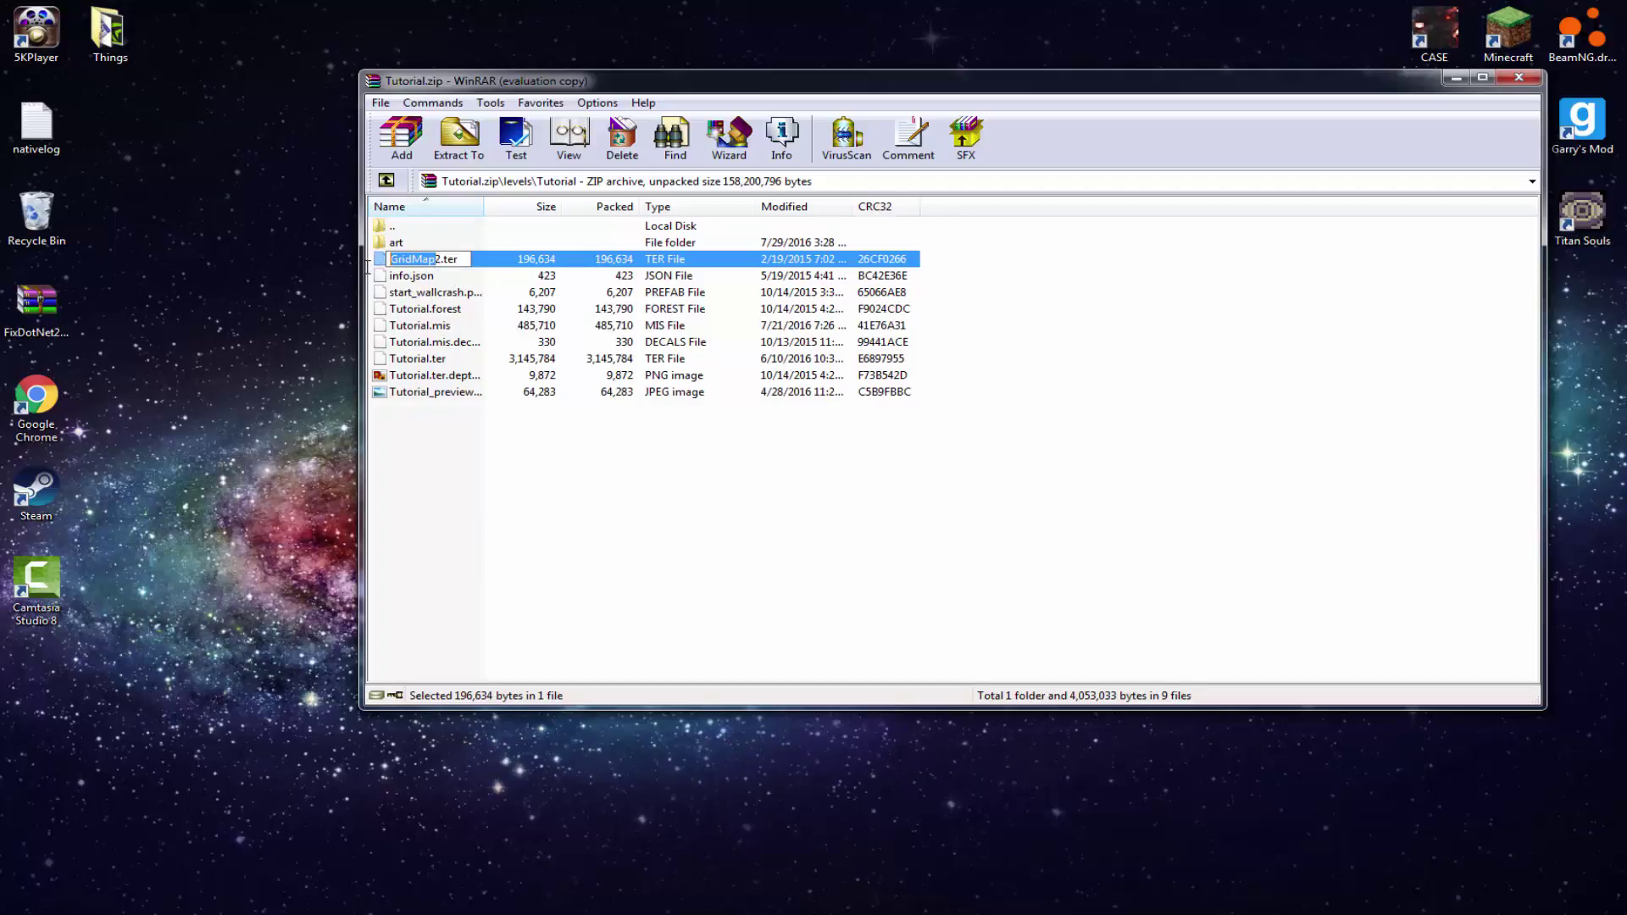
text(Tutorial)
key(Return)
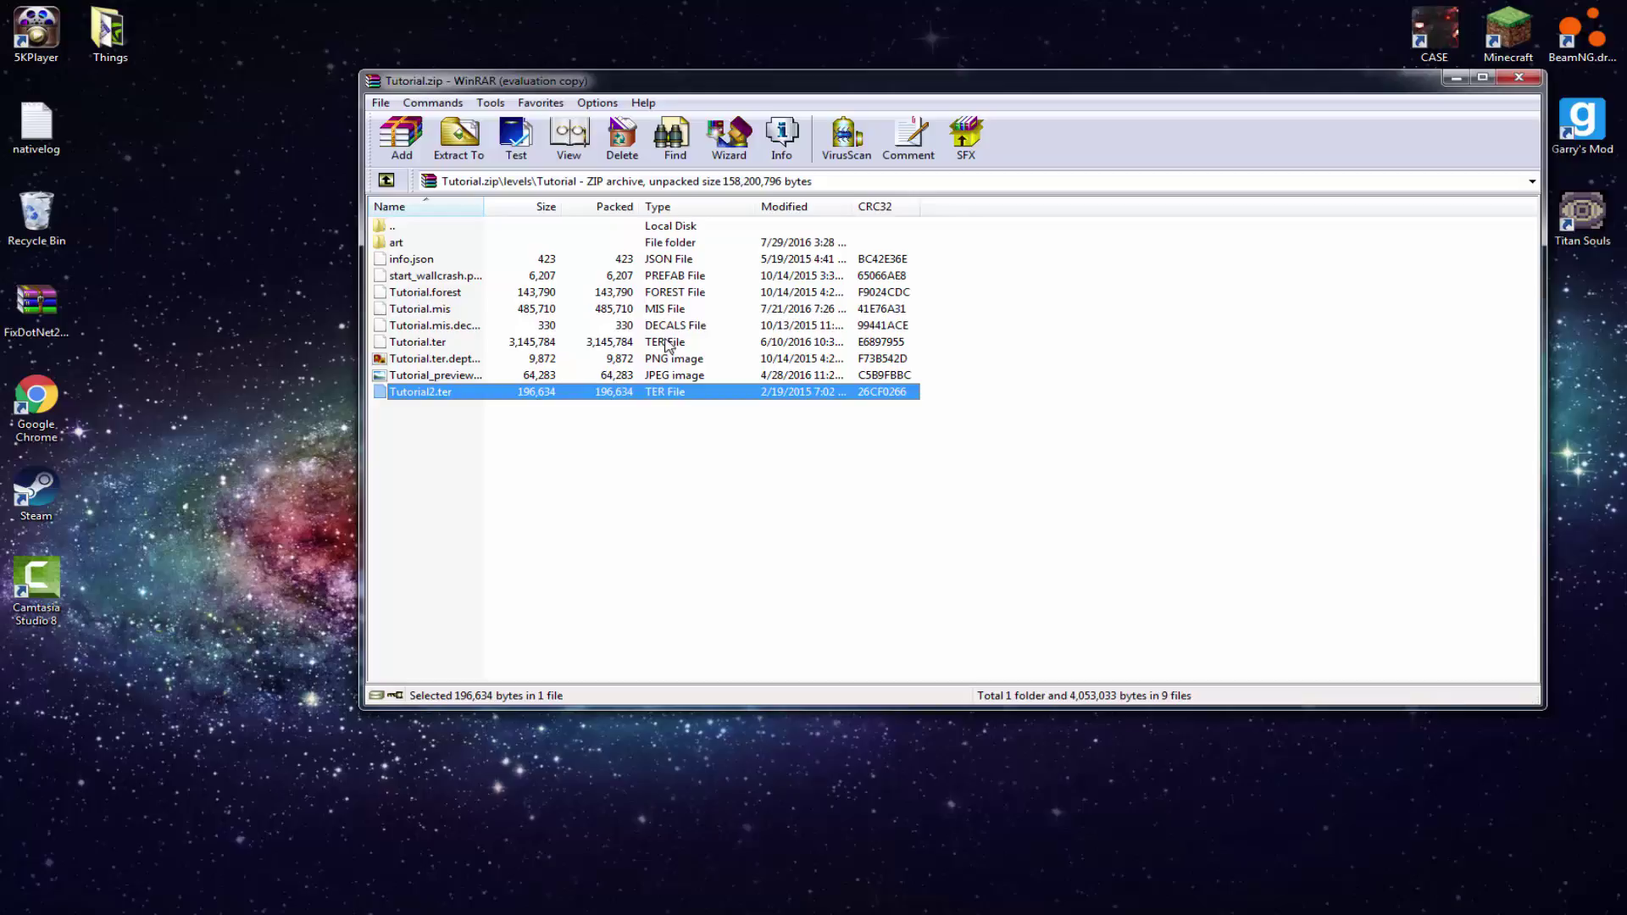
click(448, 310)
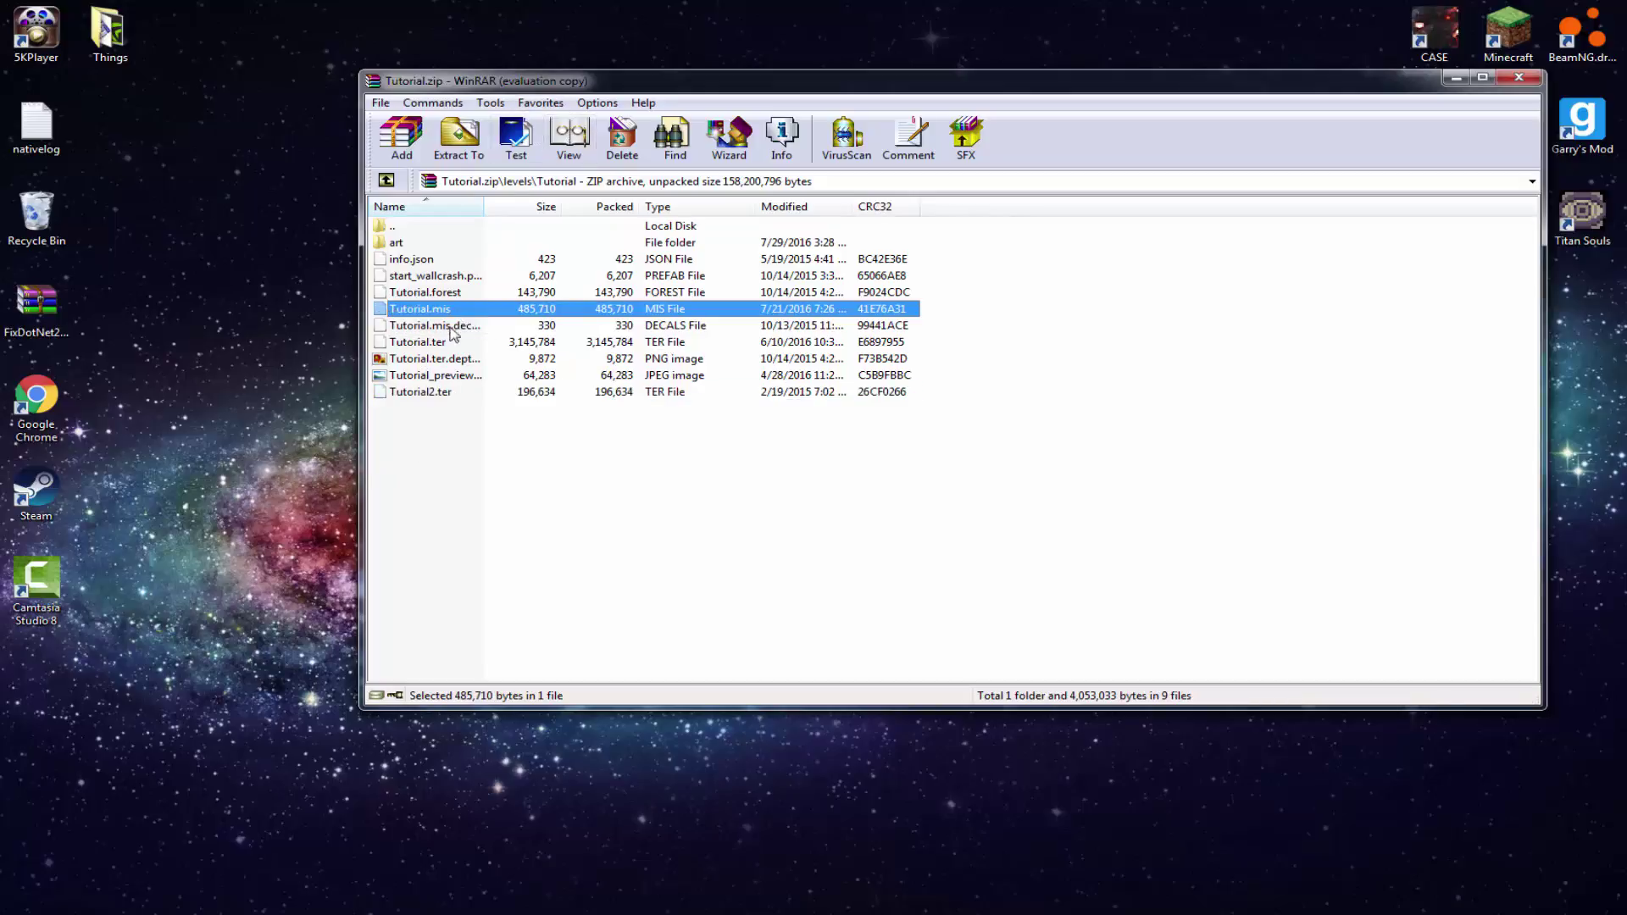
Step: Extract Tutorial.mis to the desktop and open it with Notepad++
drag(444, 319, 250, 318)
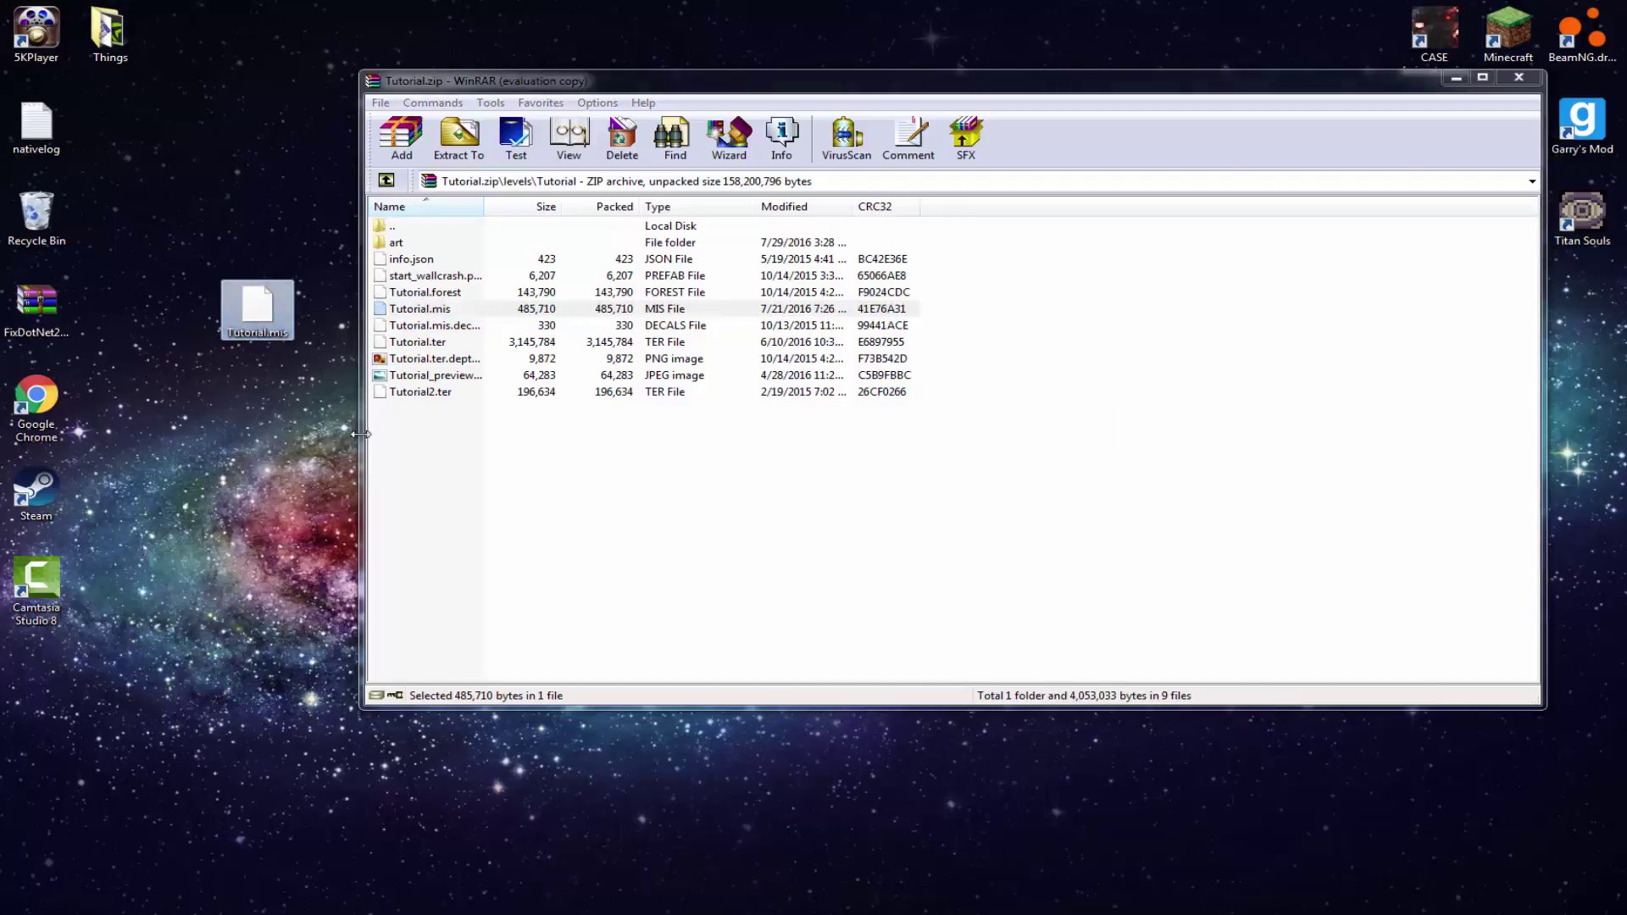
right_click(276, 322)
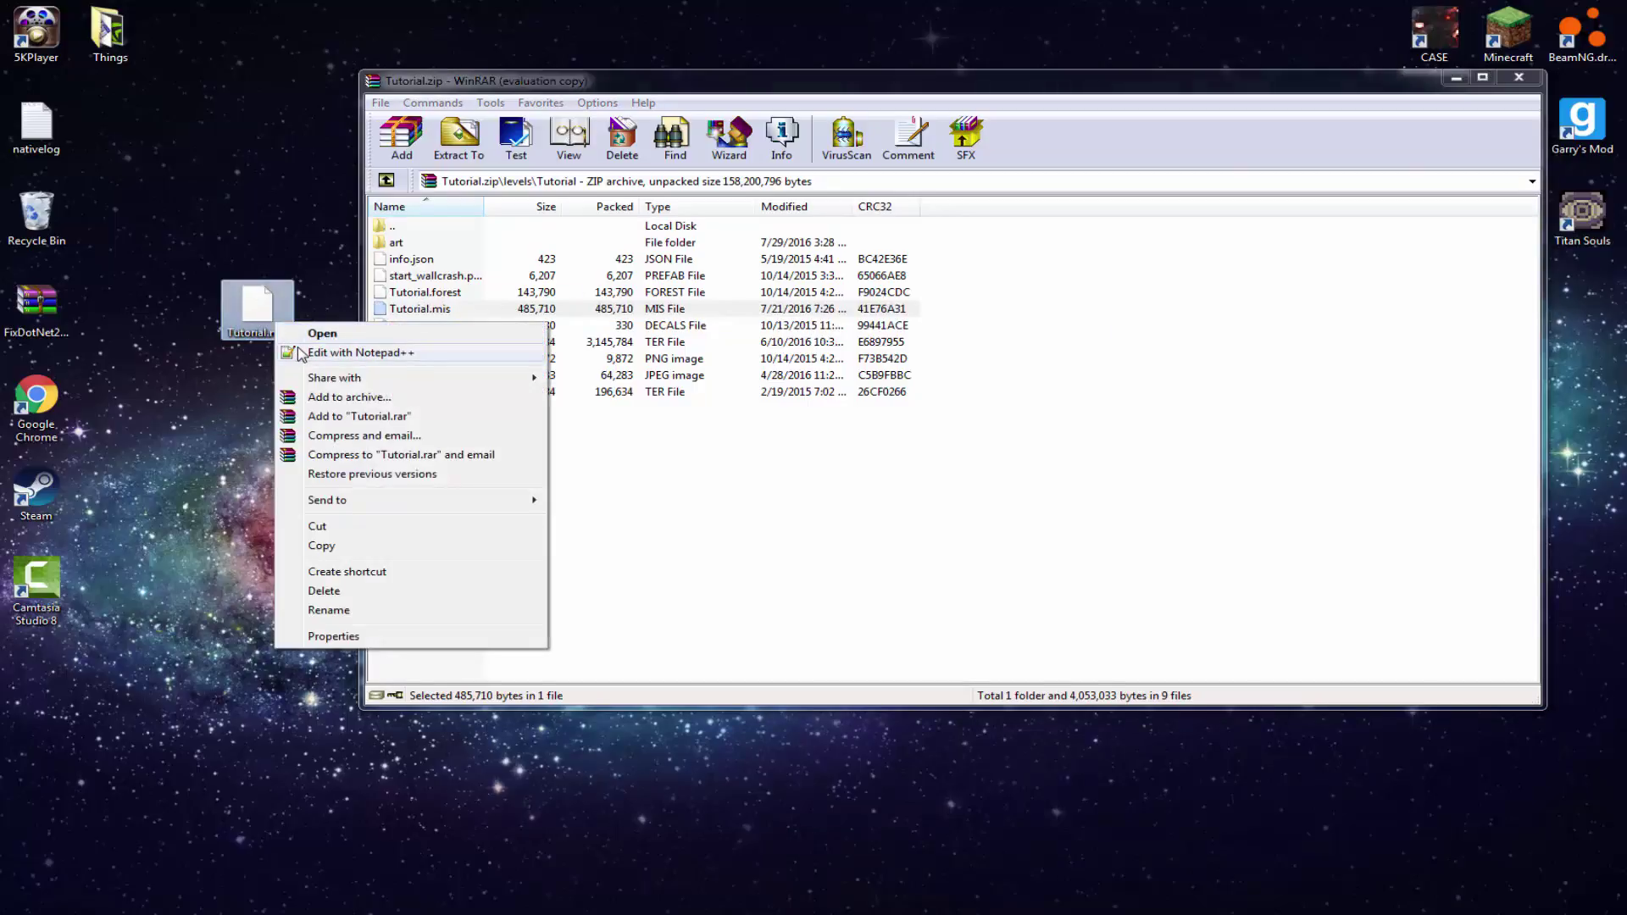
click(301, 354)
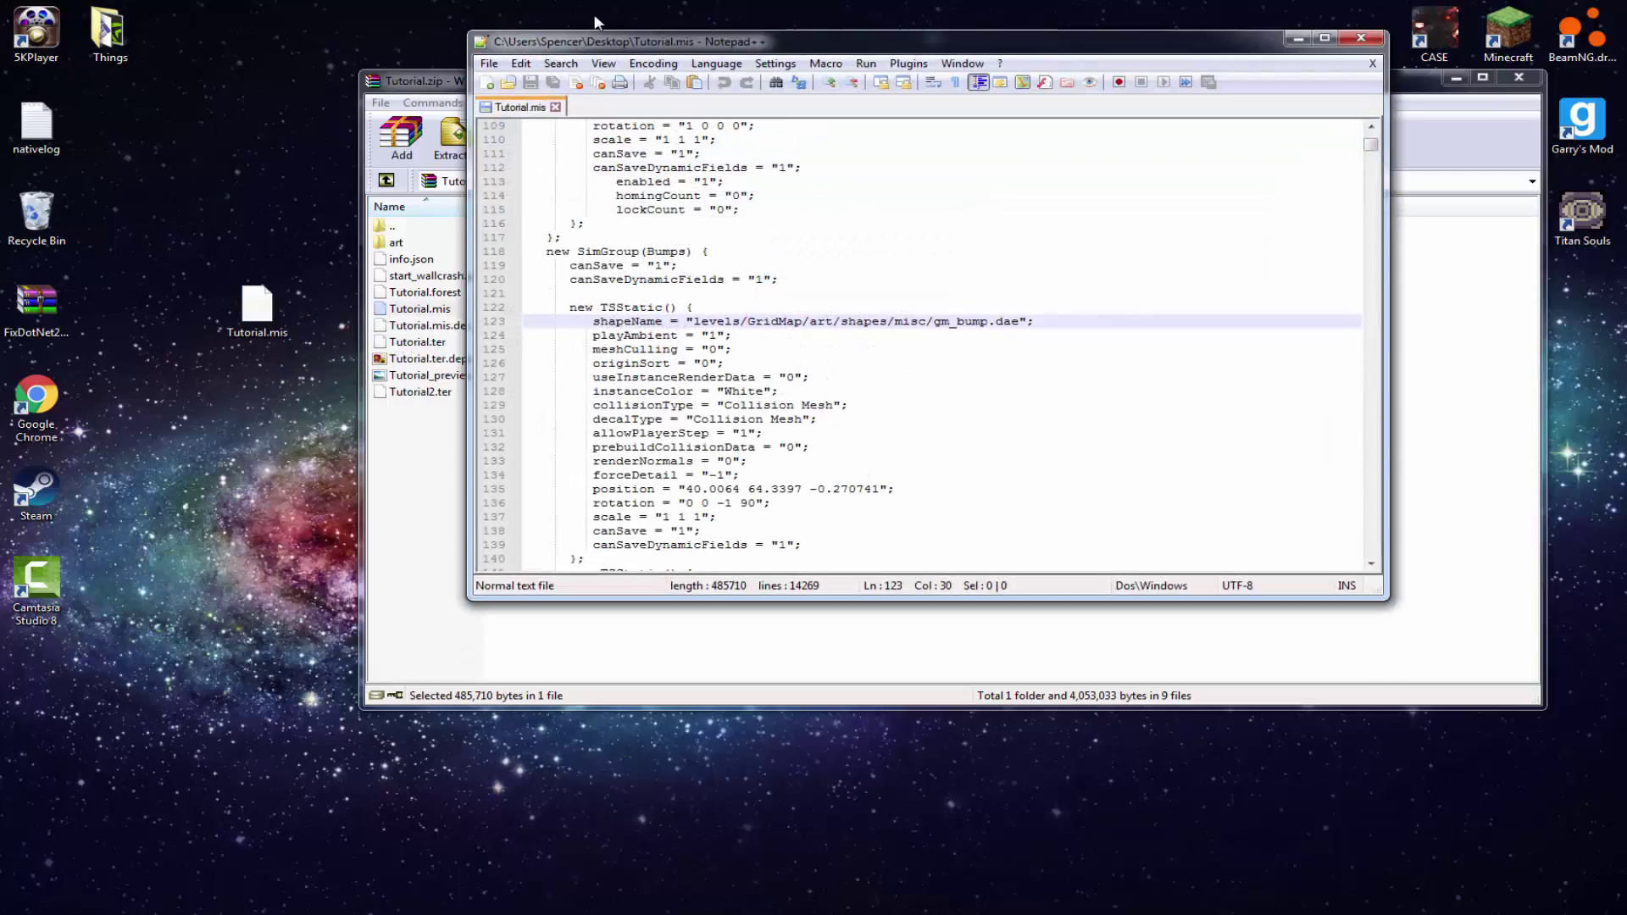
drag(586, 54, 550, 80)
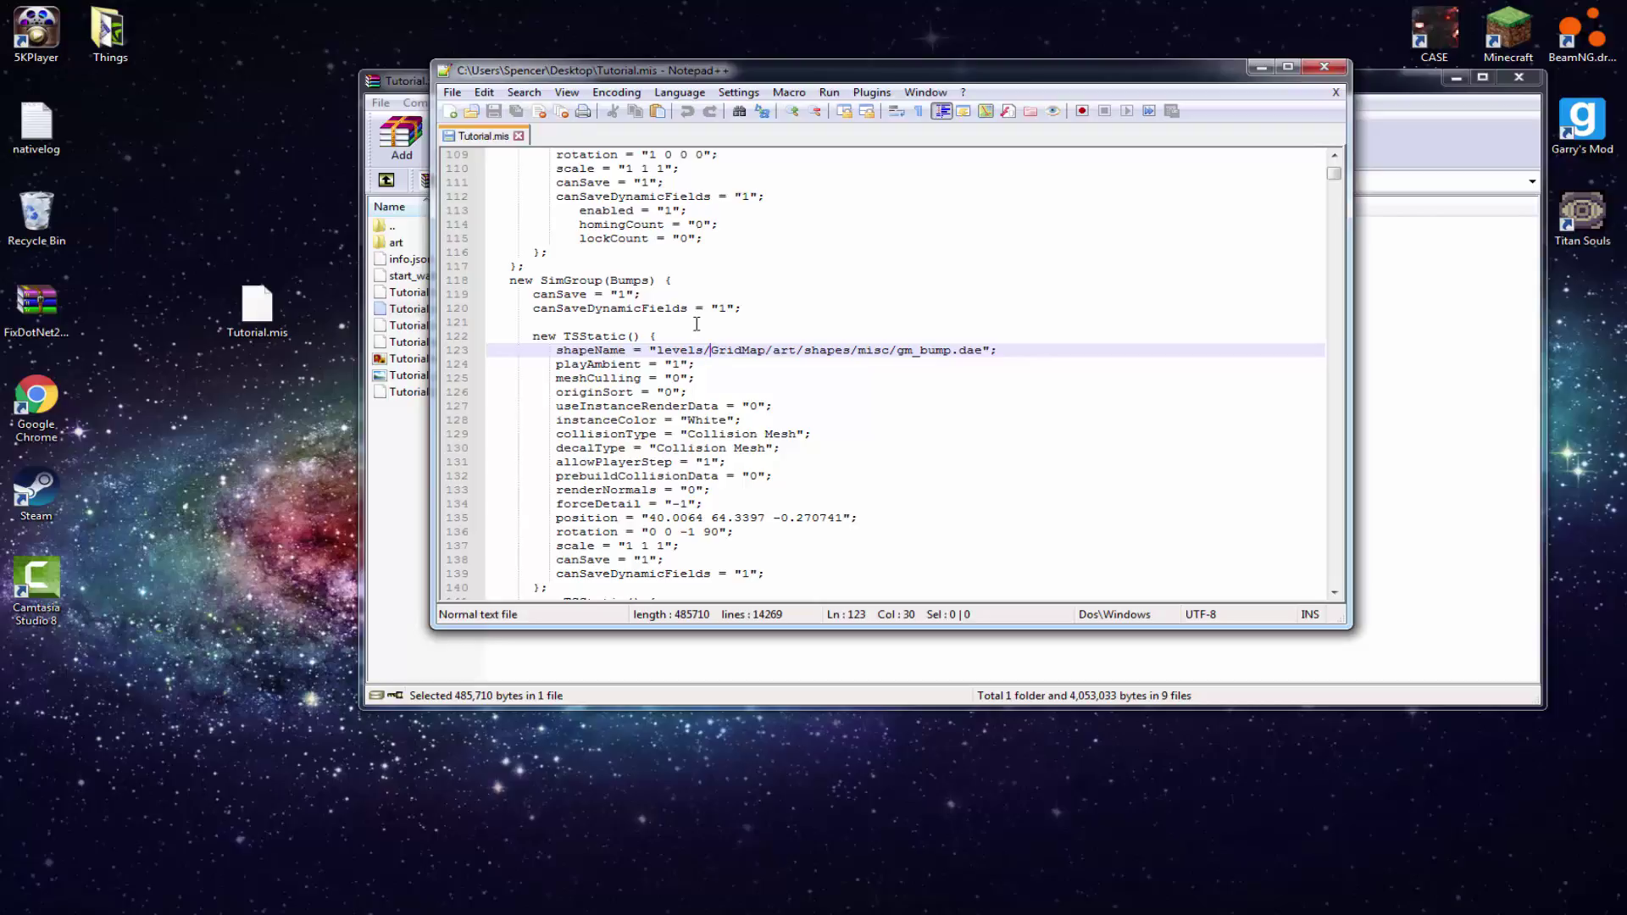
Step: Find the levels/GridMap shape paths, selecting GridMap on line 142
drag(664, 351, 974, 348)
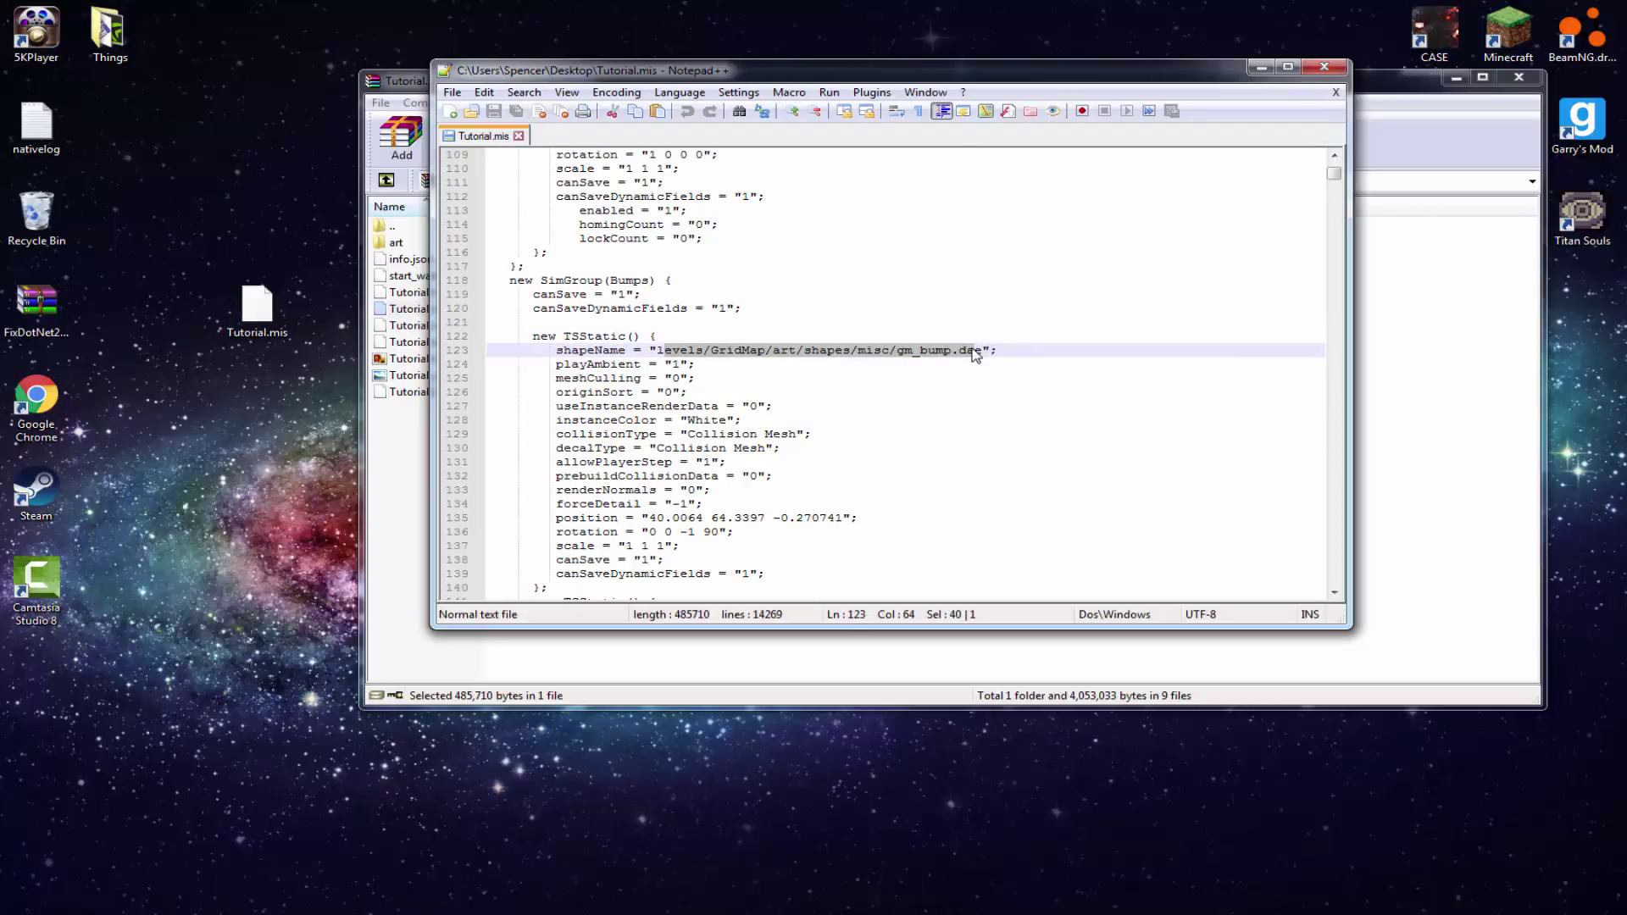
scroll(975, 354, up, 20)
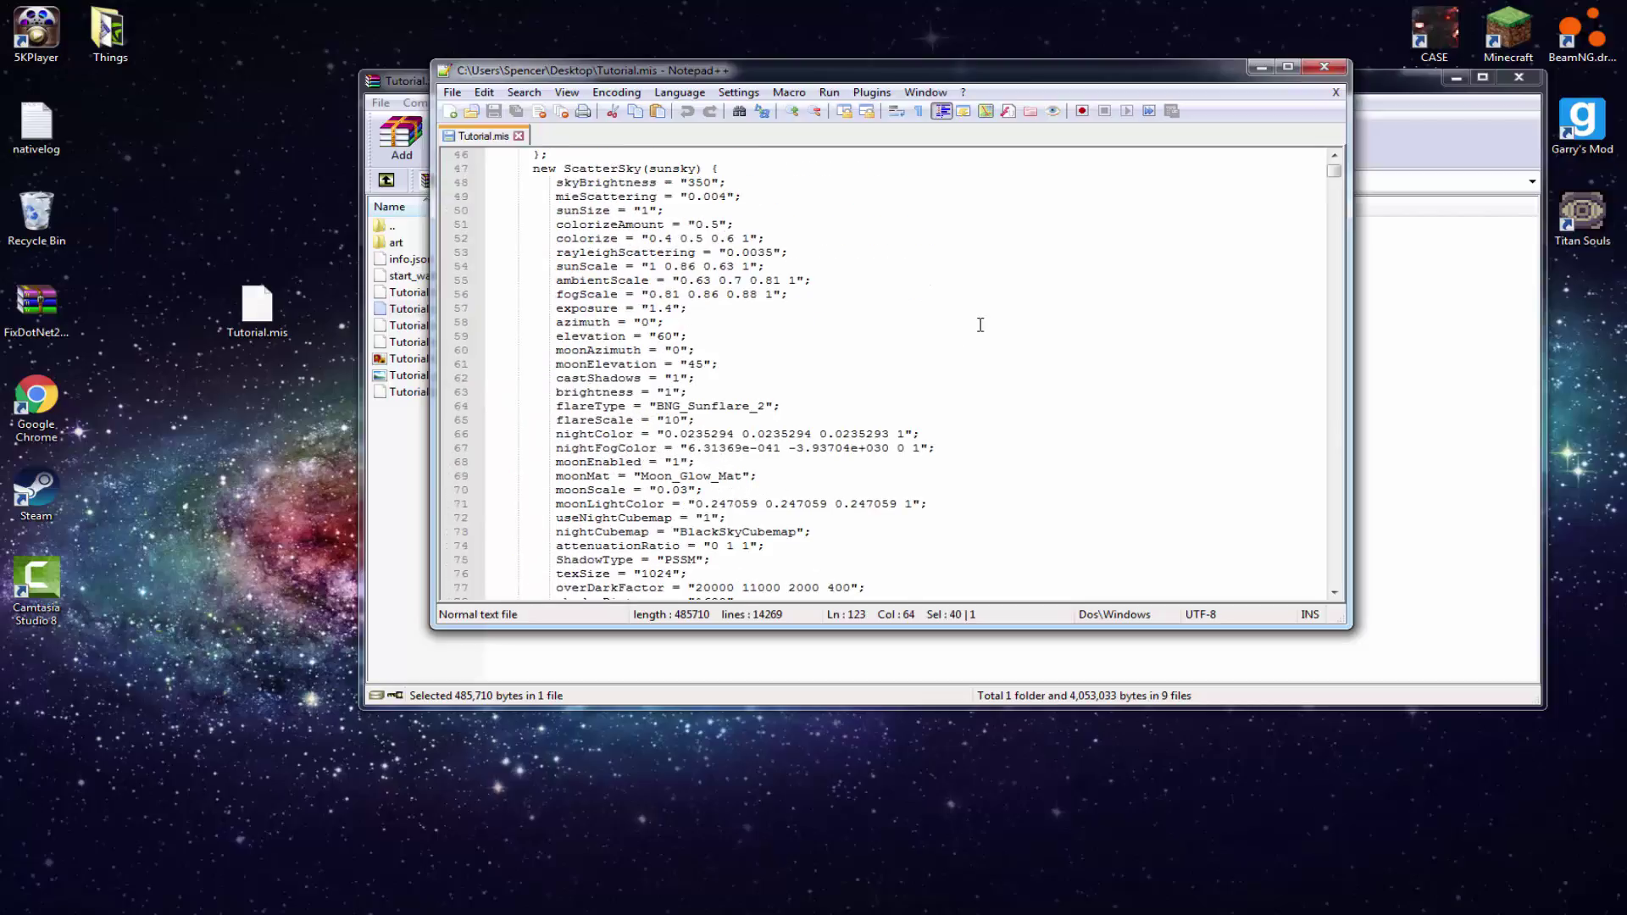
scroll(980, 325, up, 15)
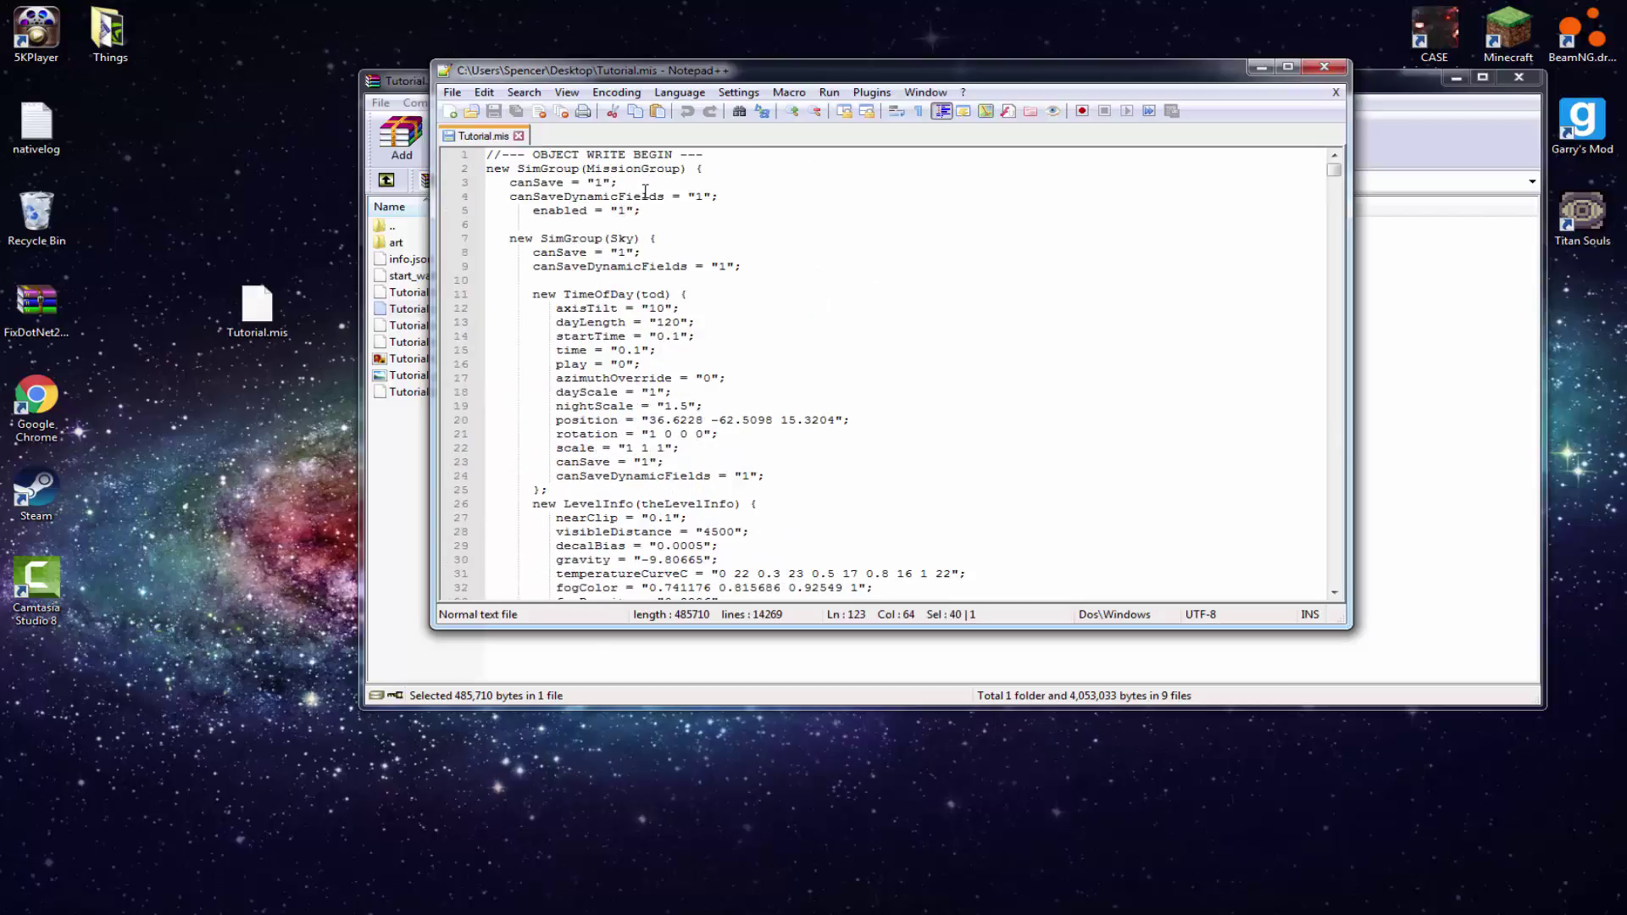
scroll(695, 194, down, 20)
scroll(703, 220, down, 2)
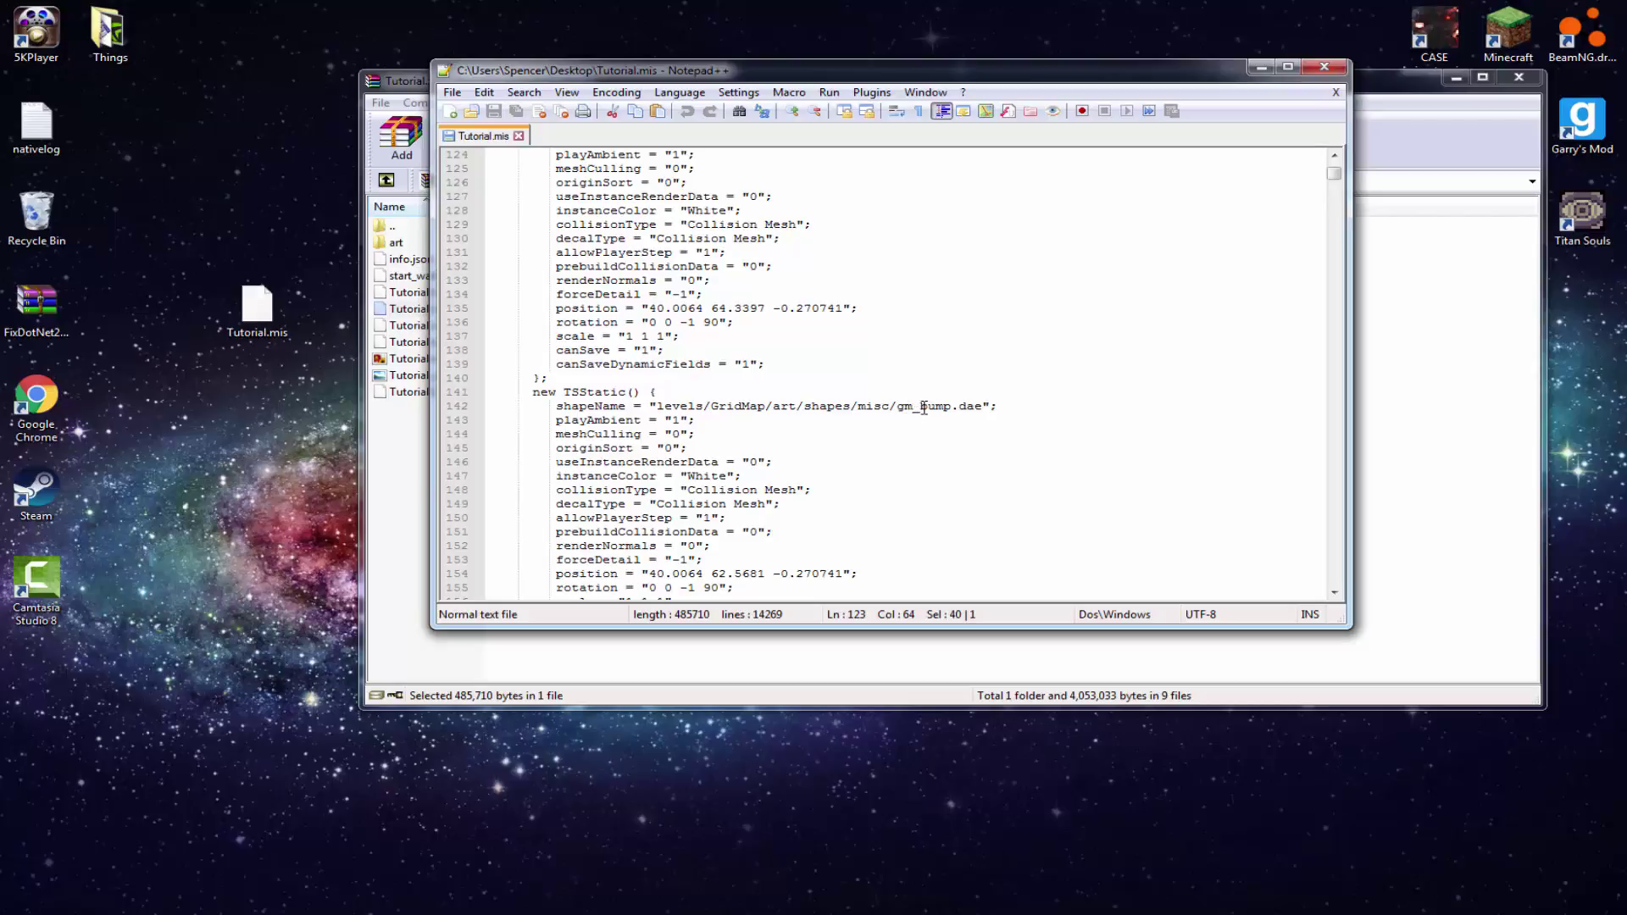
scroll(923, 407, down, 8)
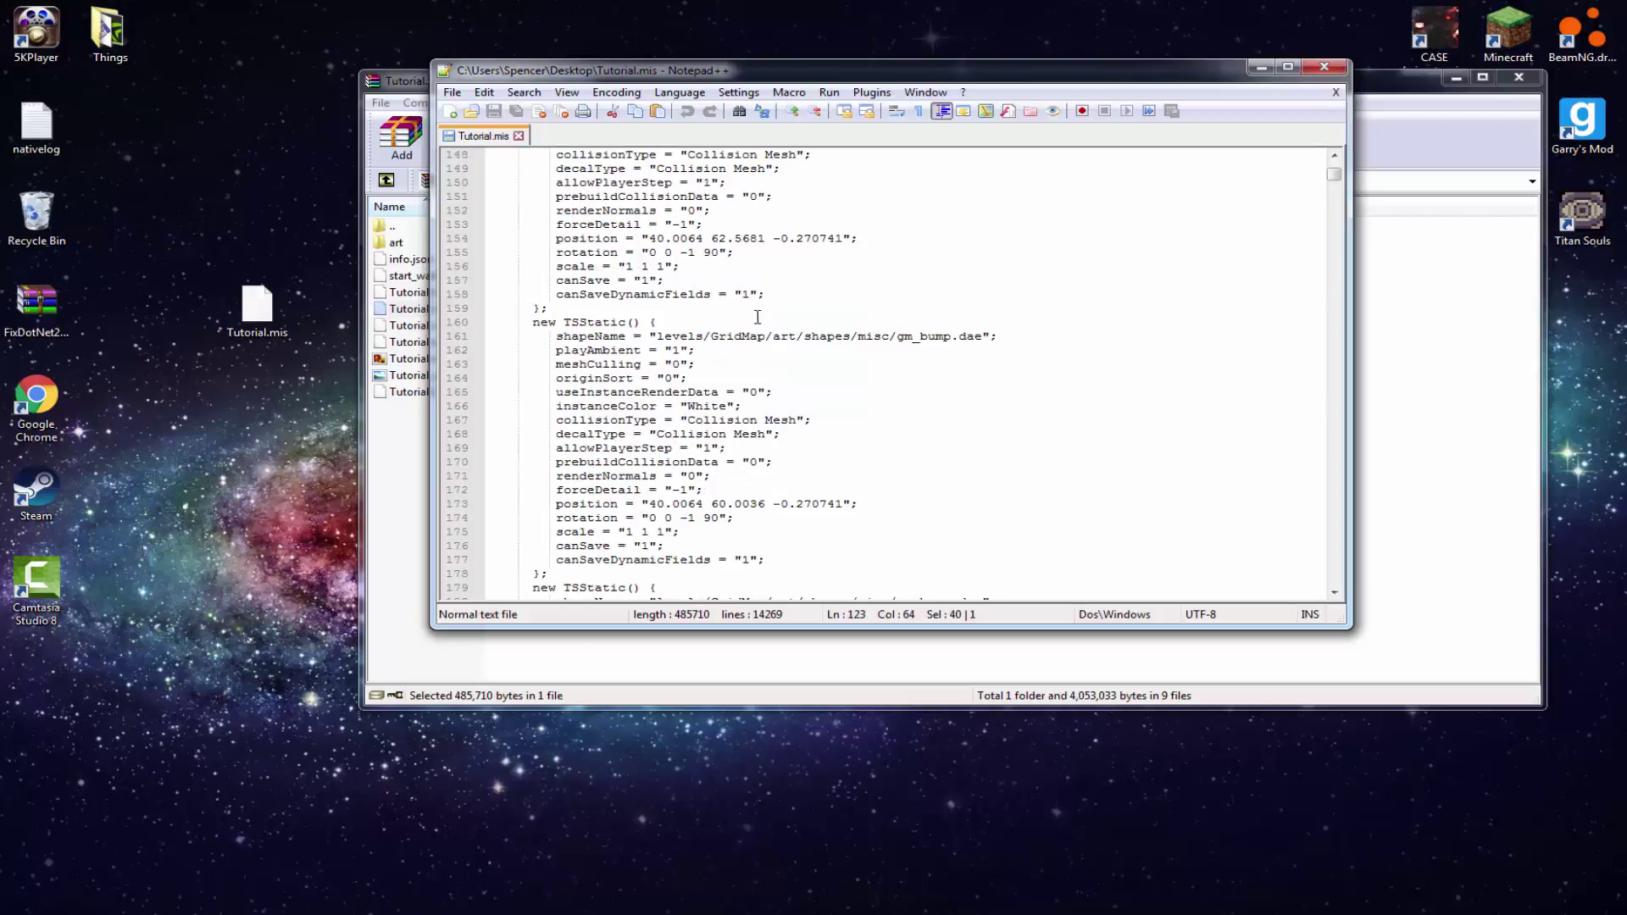
scroll(859, 341, up, 7)
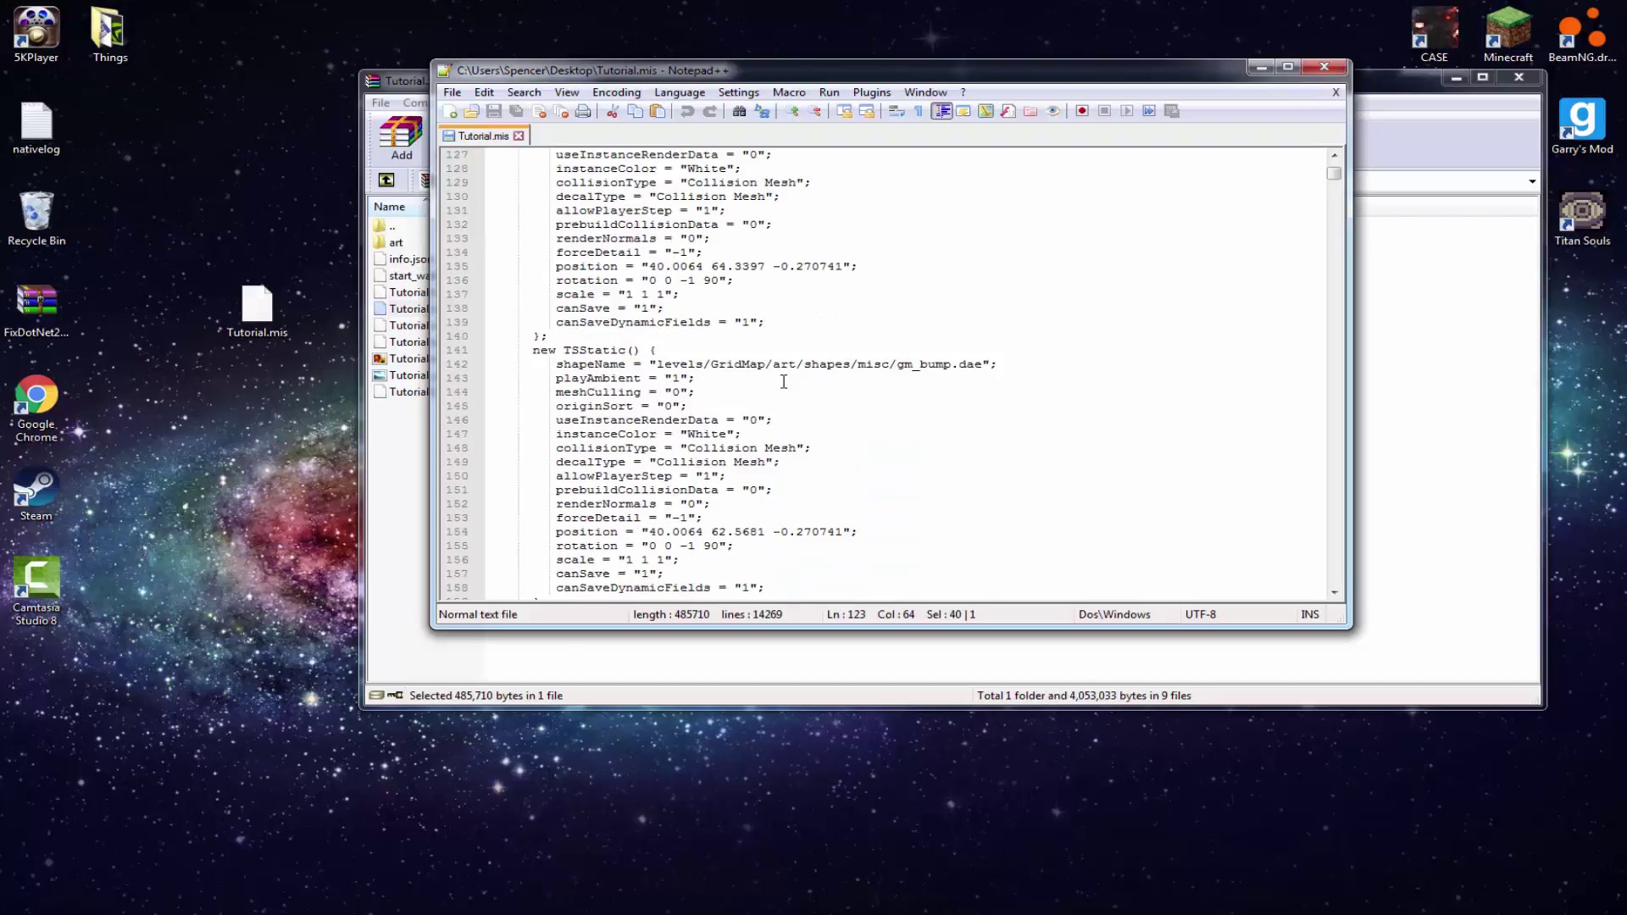
double_click(727, 364)
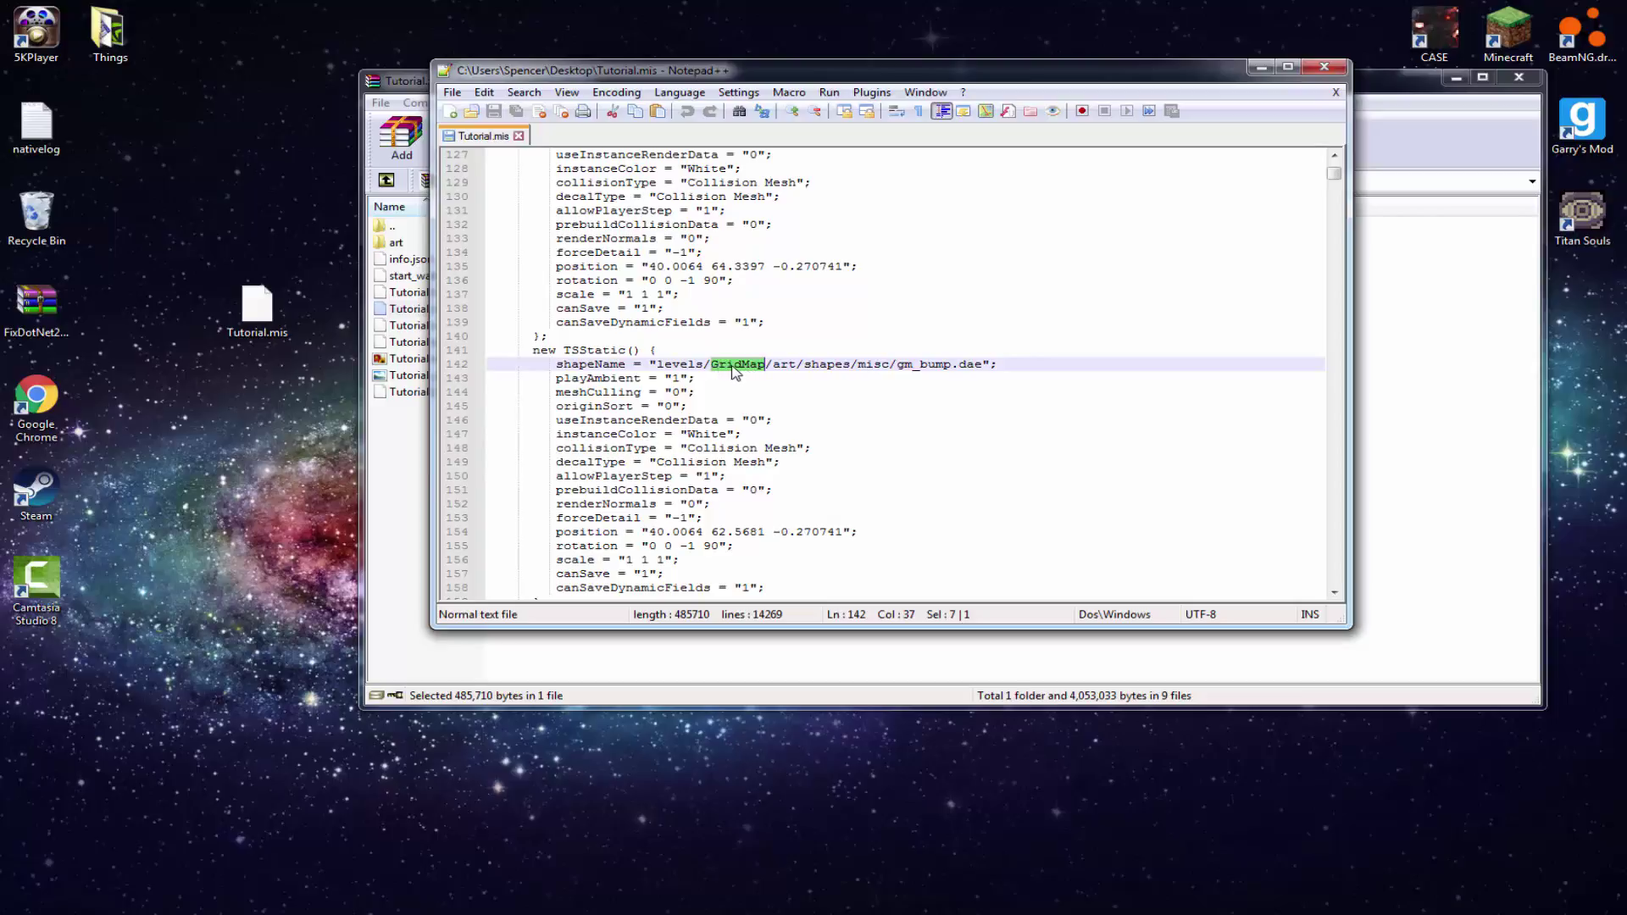
Step: Set up Find and Replace with GridMap as the search term and Tutorial as replacement
key(ctrl+f)
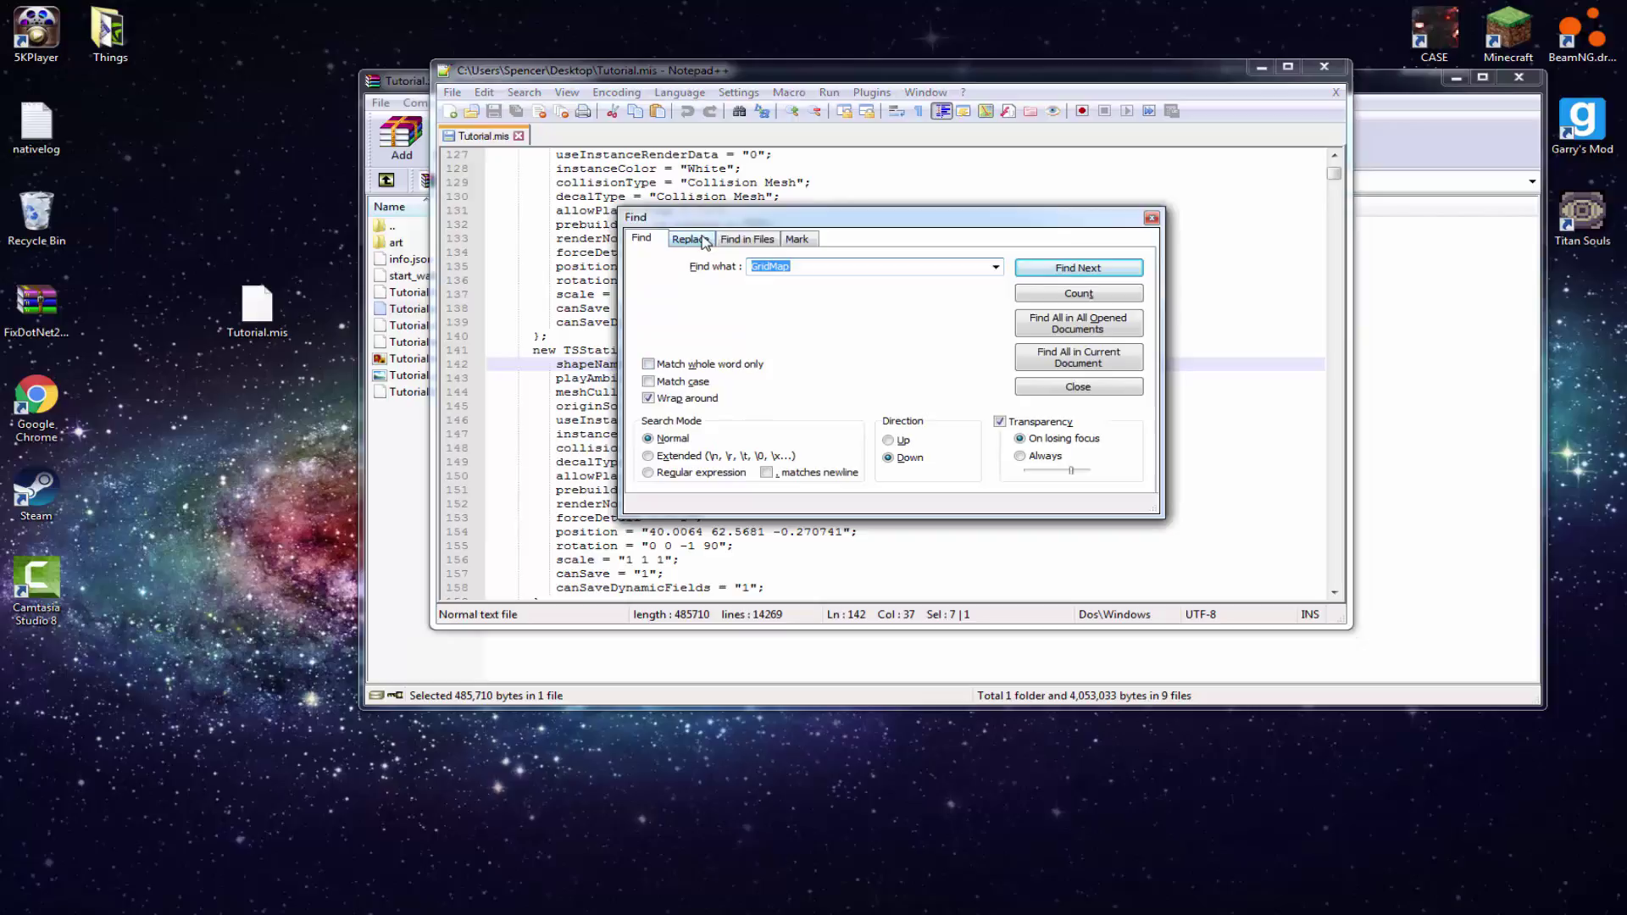
drag(701, 243, 736, 217)
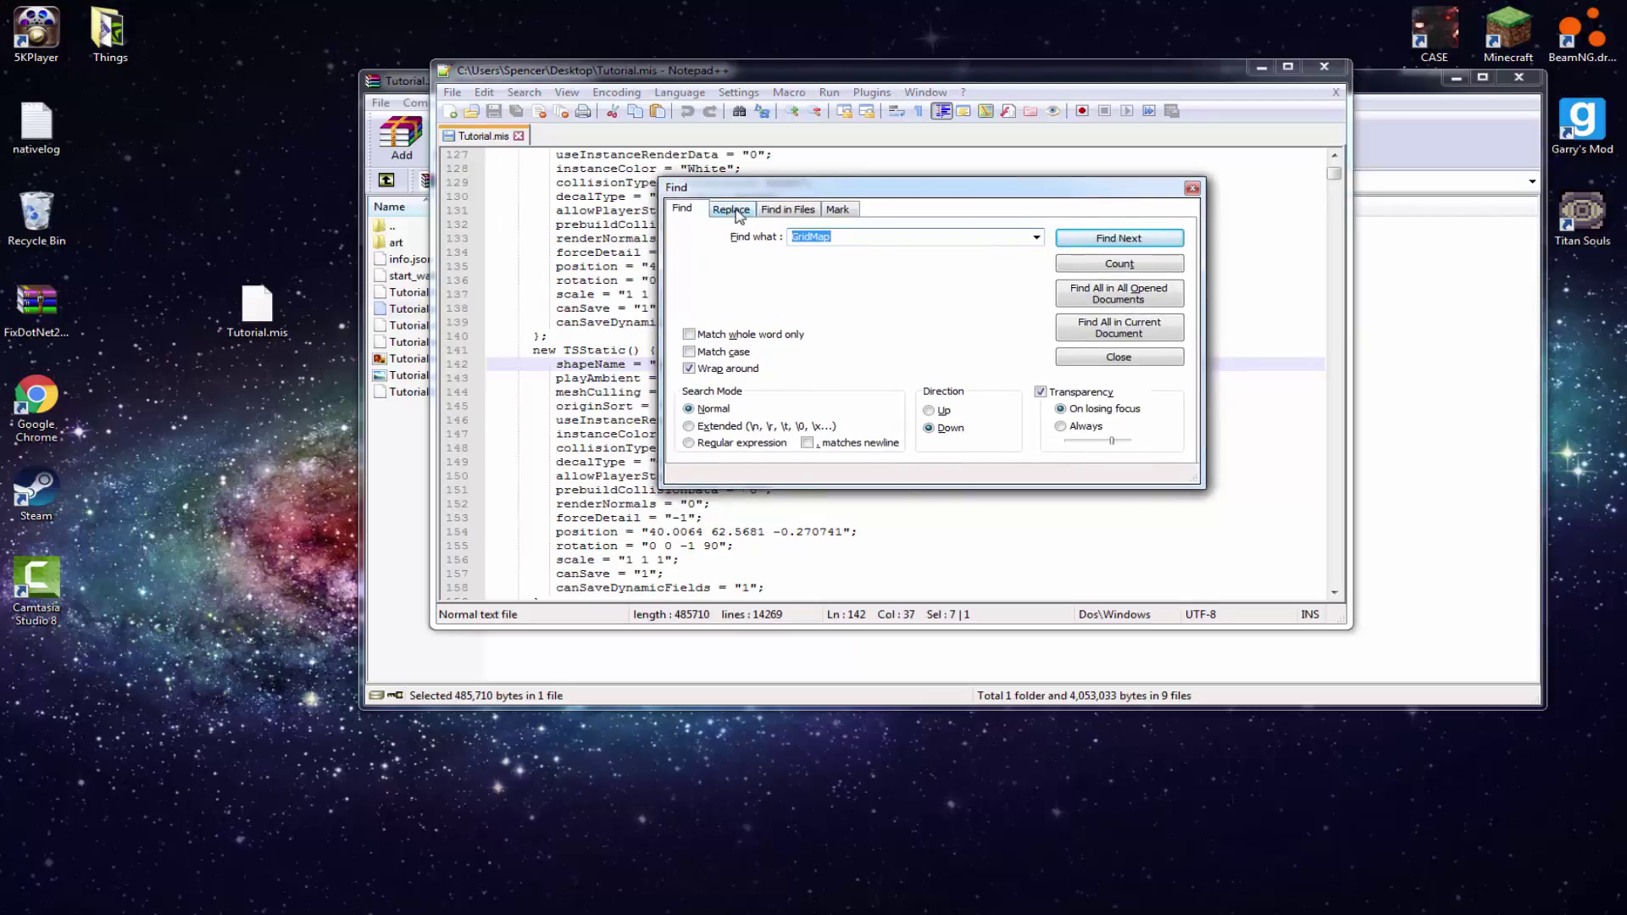
click(732, 210)
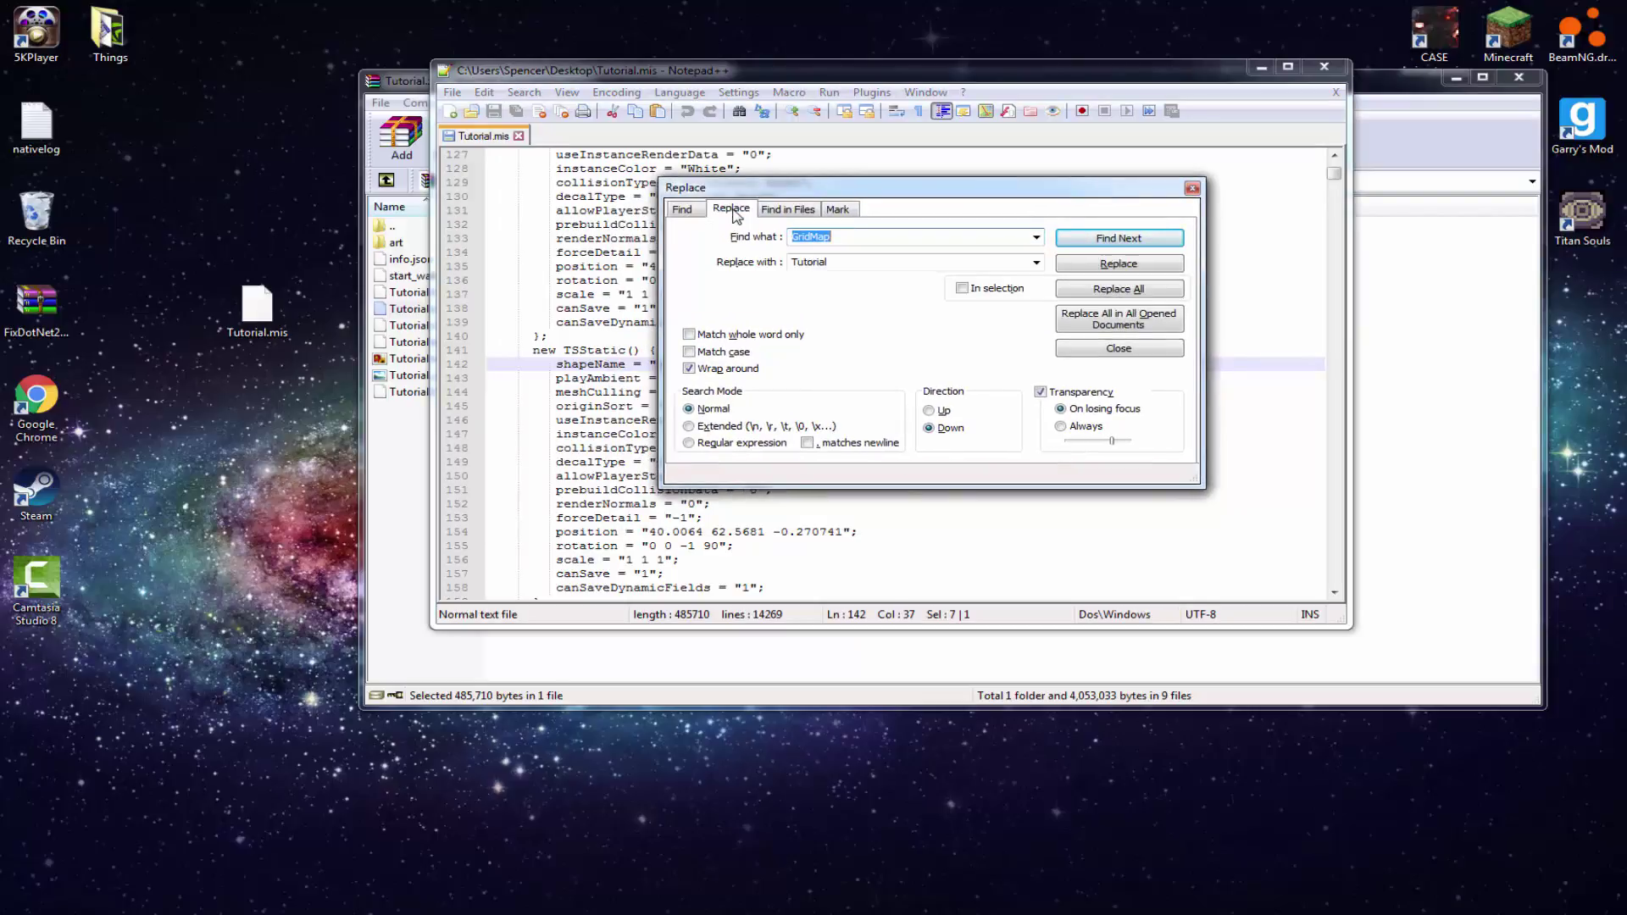
key(Tab)
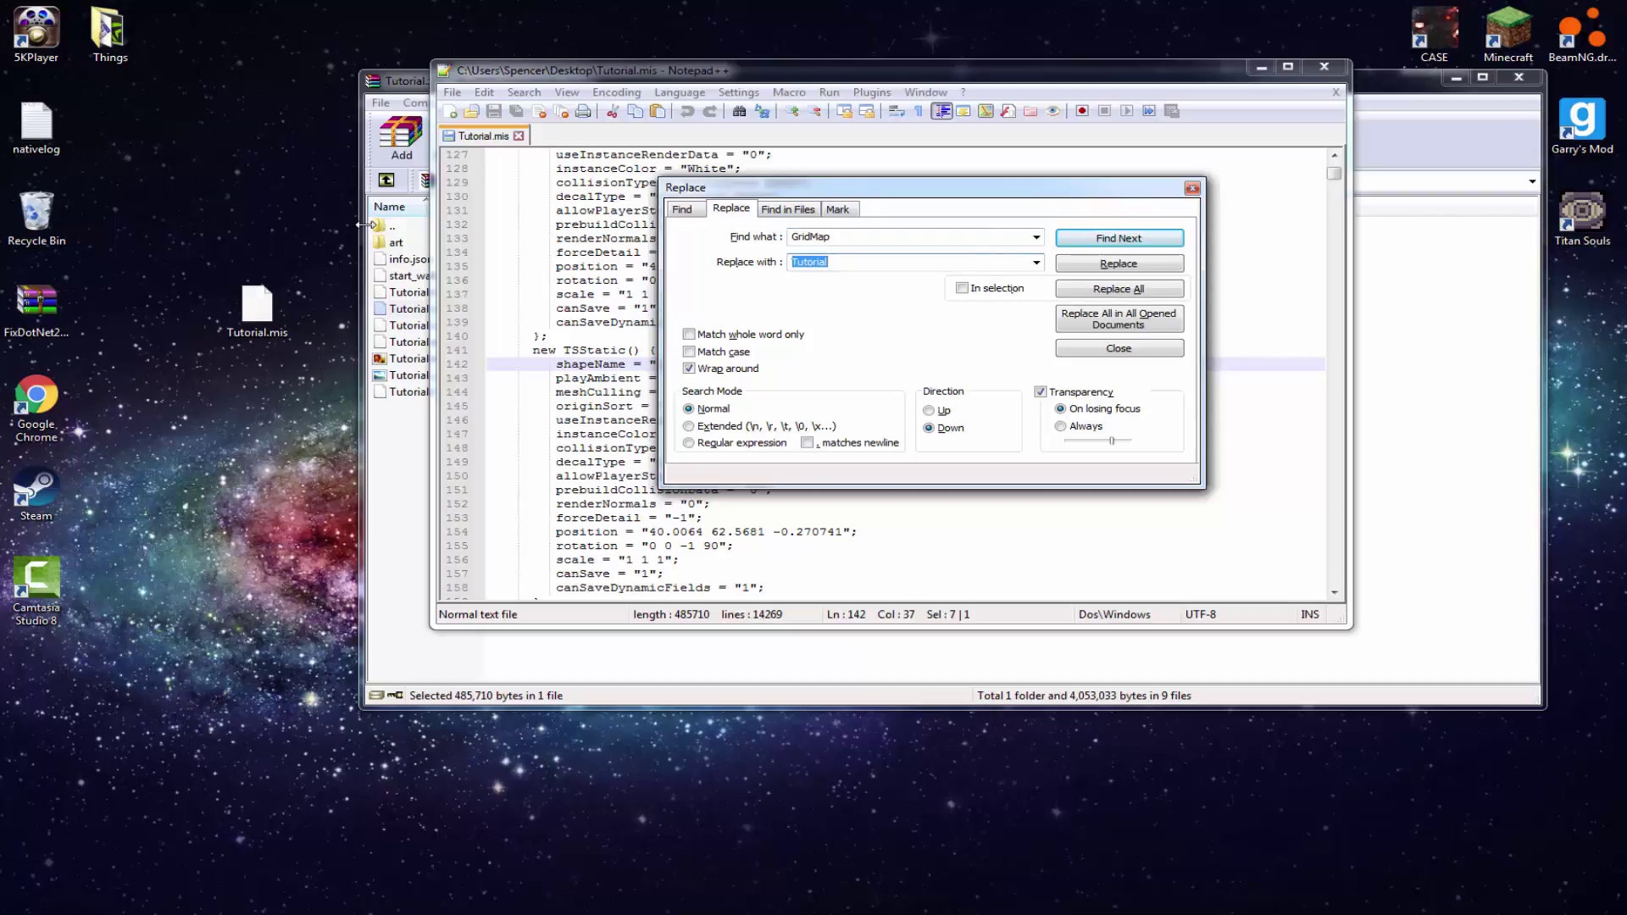
key(BackSpace)
text(Tutorial)
drag(1050, 191, 1051, 182)
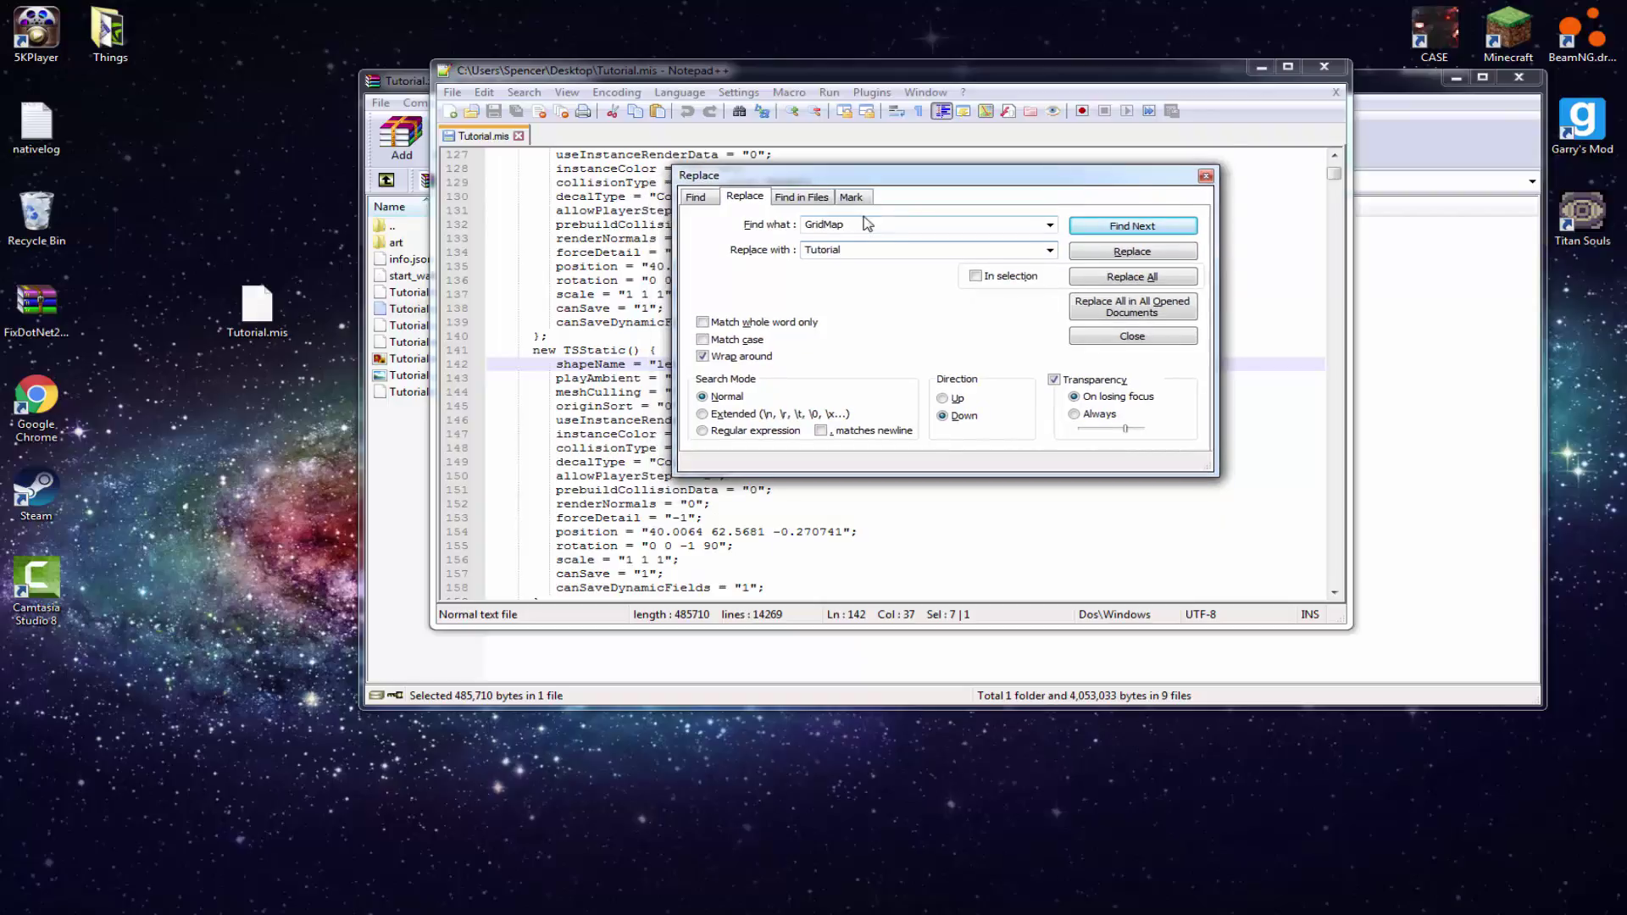
drag(861, 222, 803, 227)
click(880, 227)
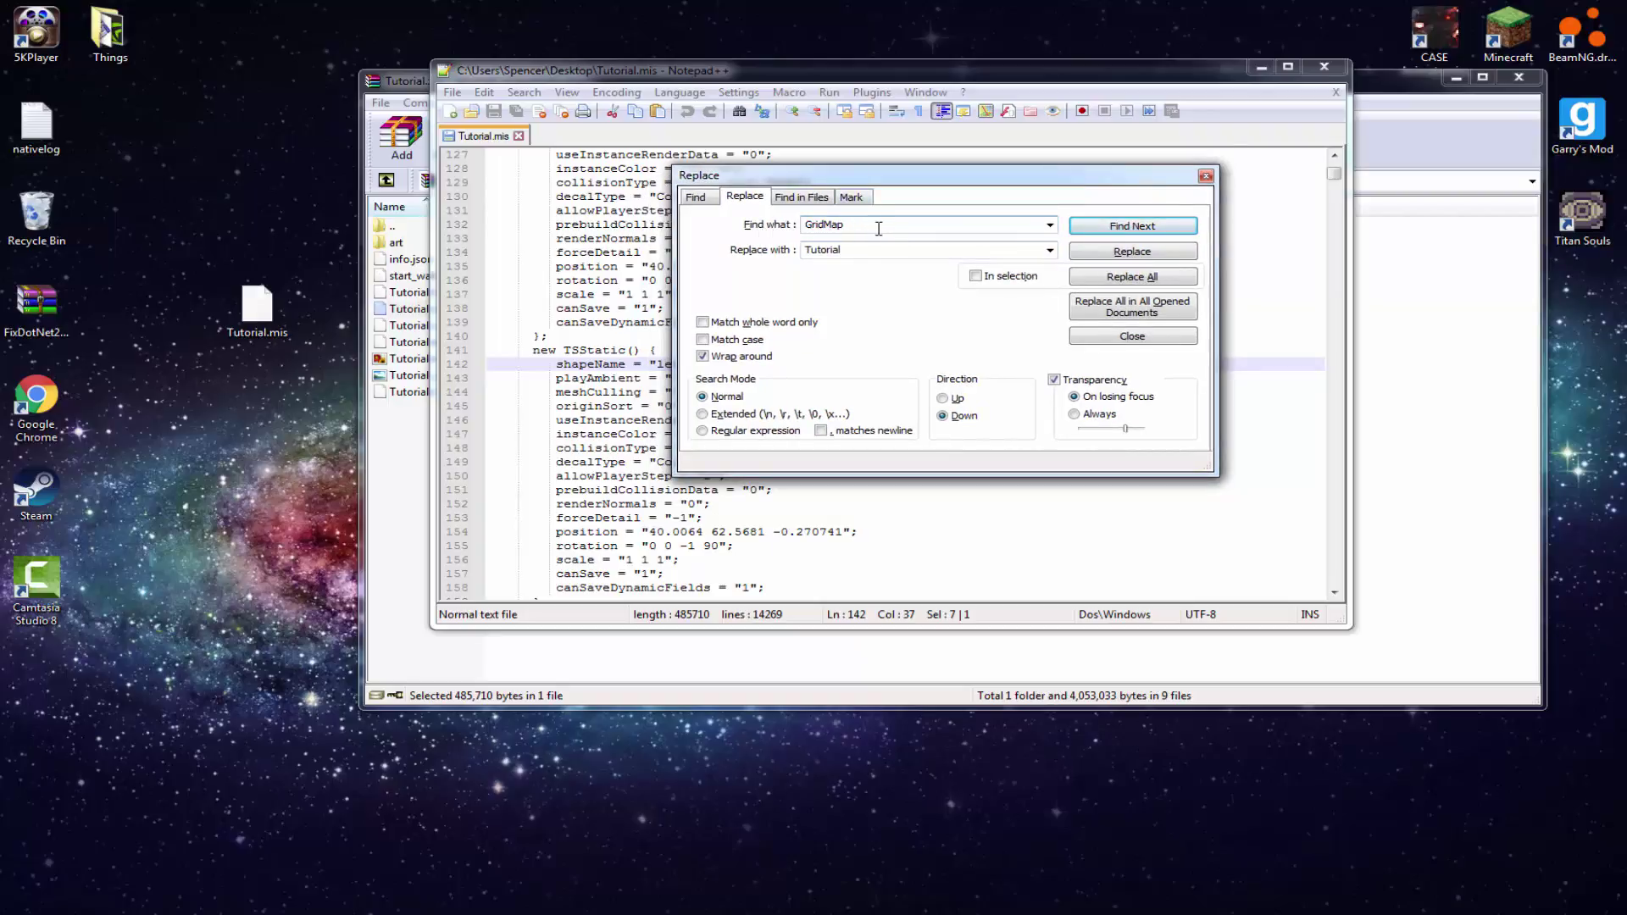
click(809, 226)
key(BackSpace)
drag(893, 183, 909, 181)
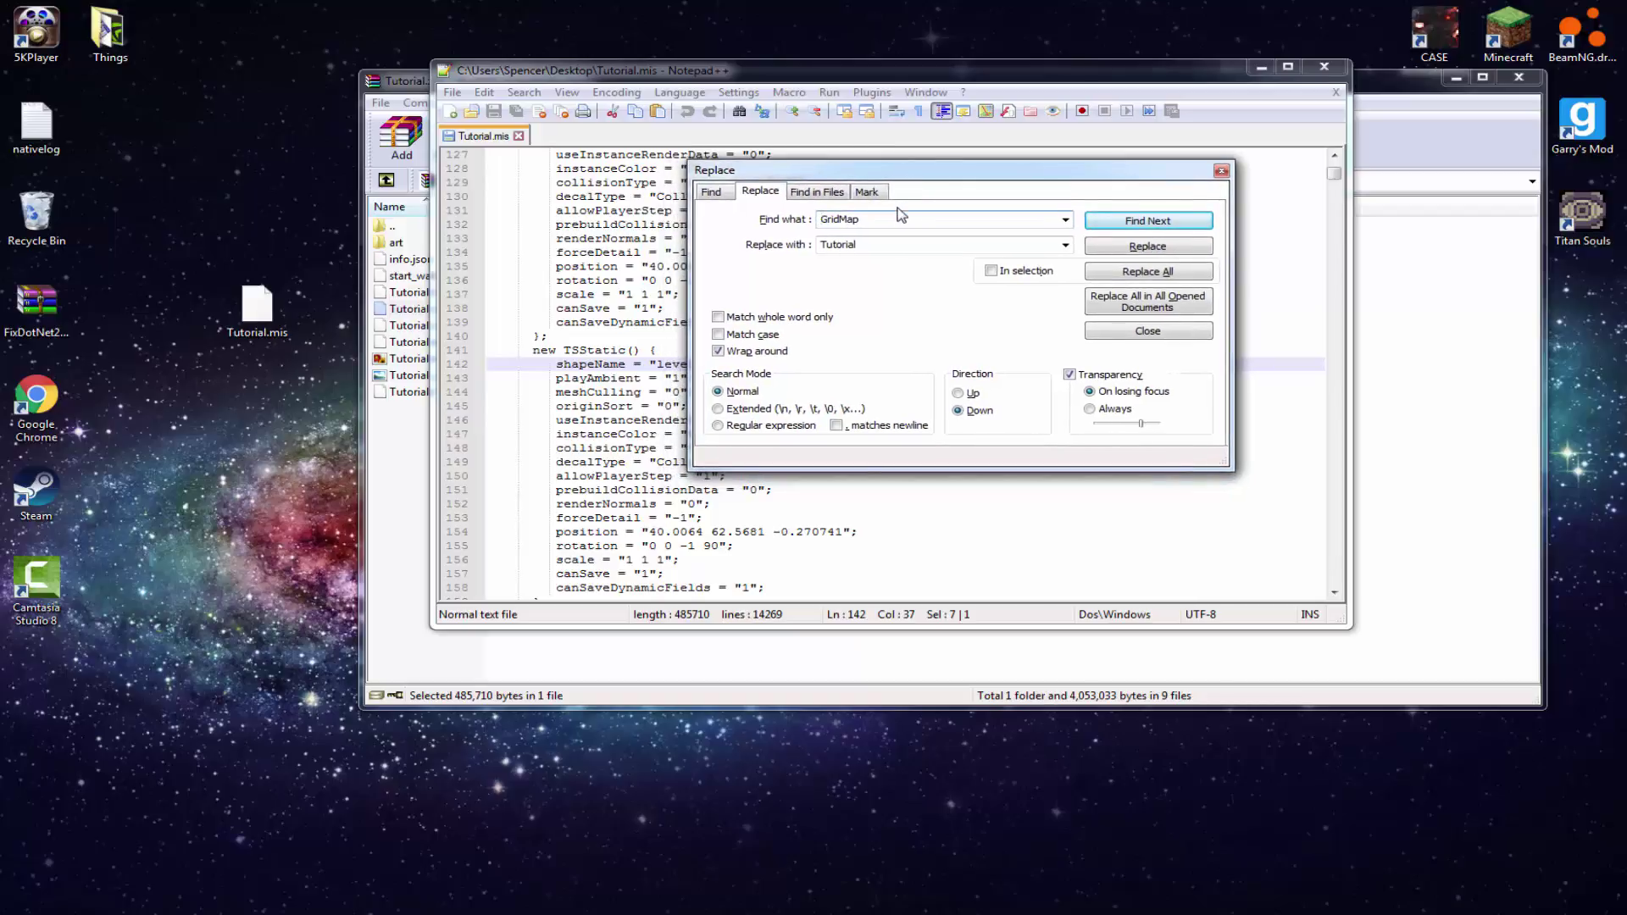
key(Return)
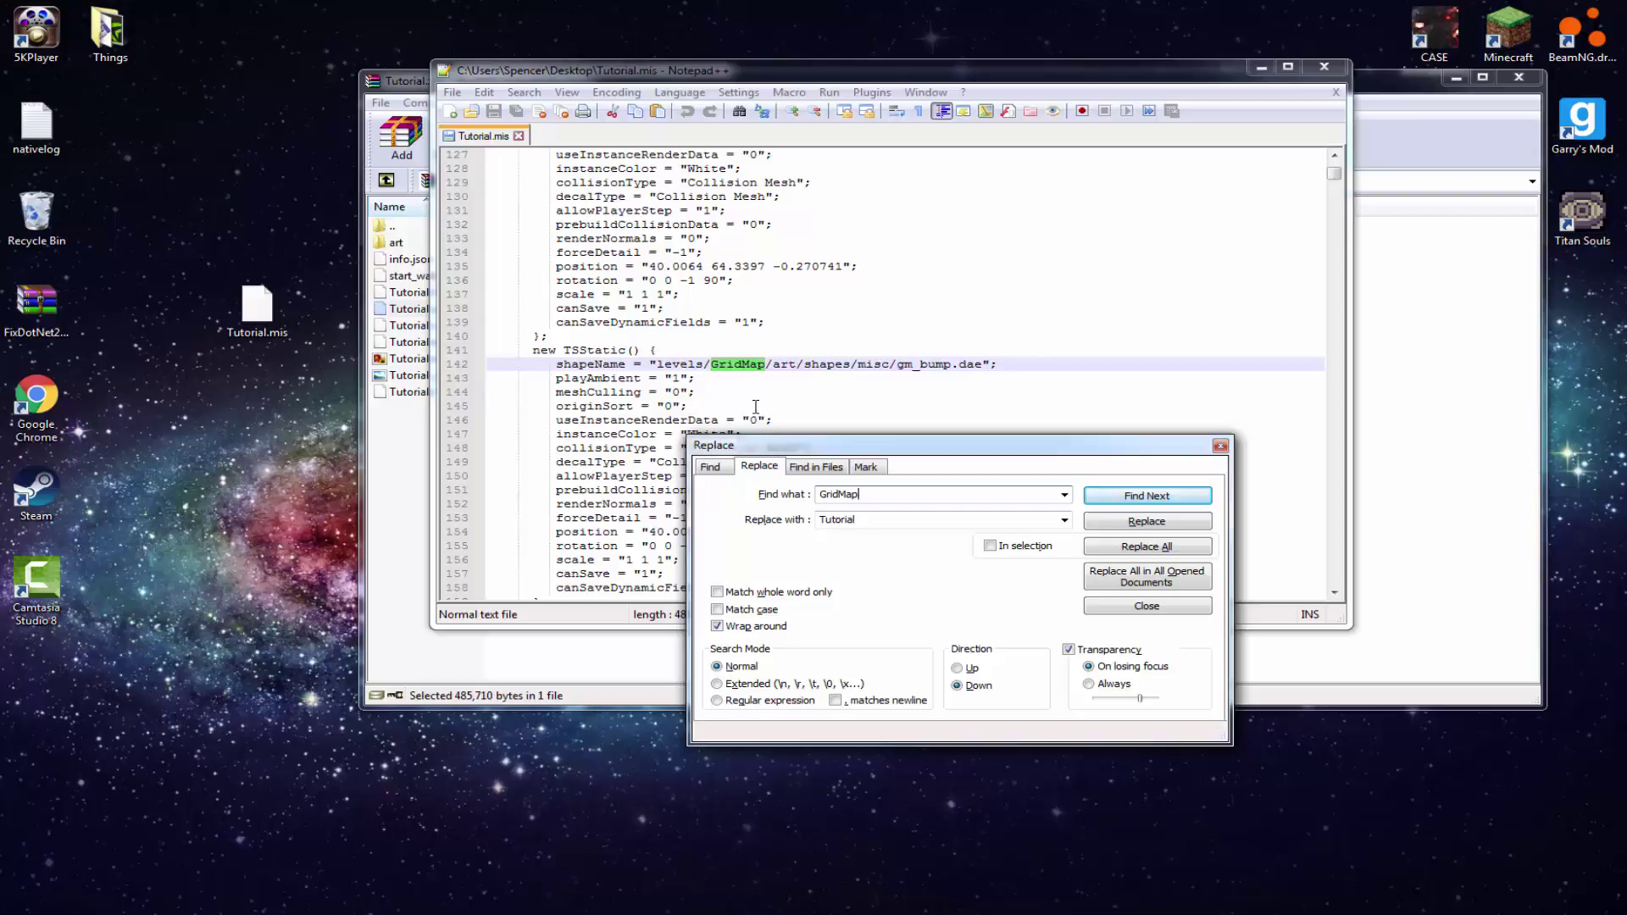
Step: Replace all 598 GridMap occurrences with Tutorial
drag(802, 449, 835, 232)
double_click(924, 302)
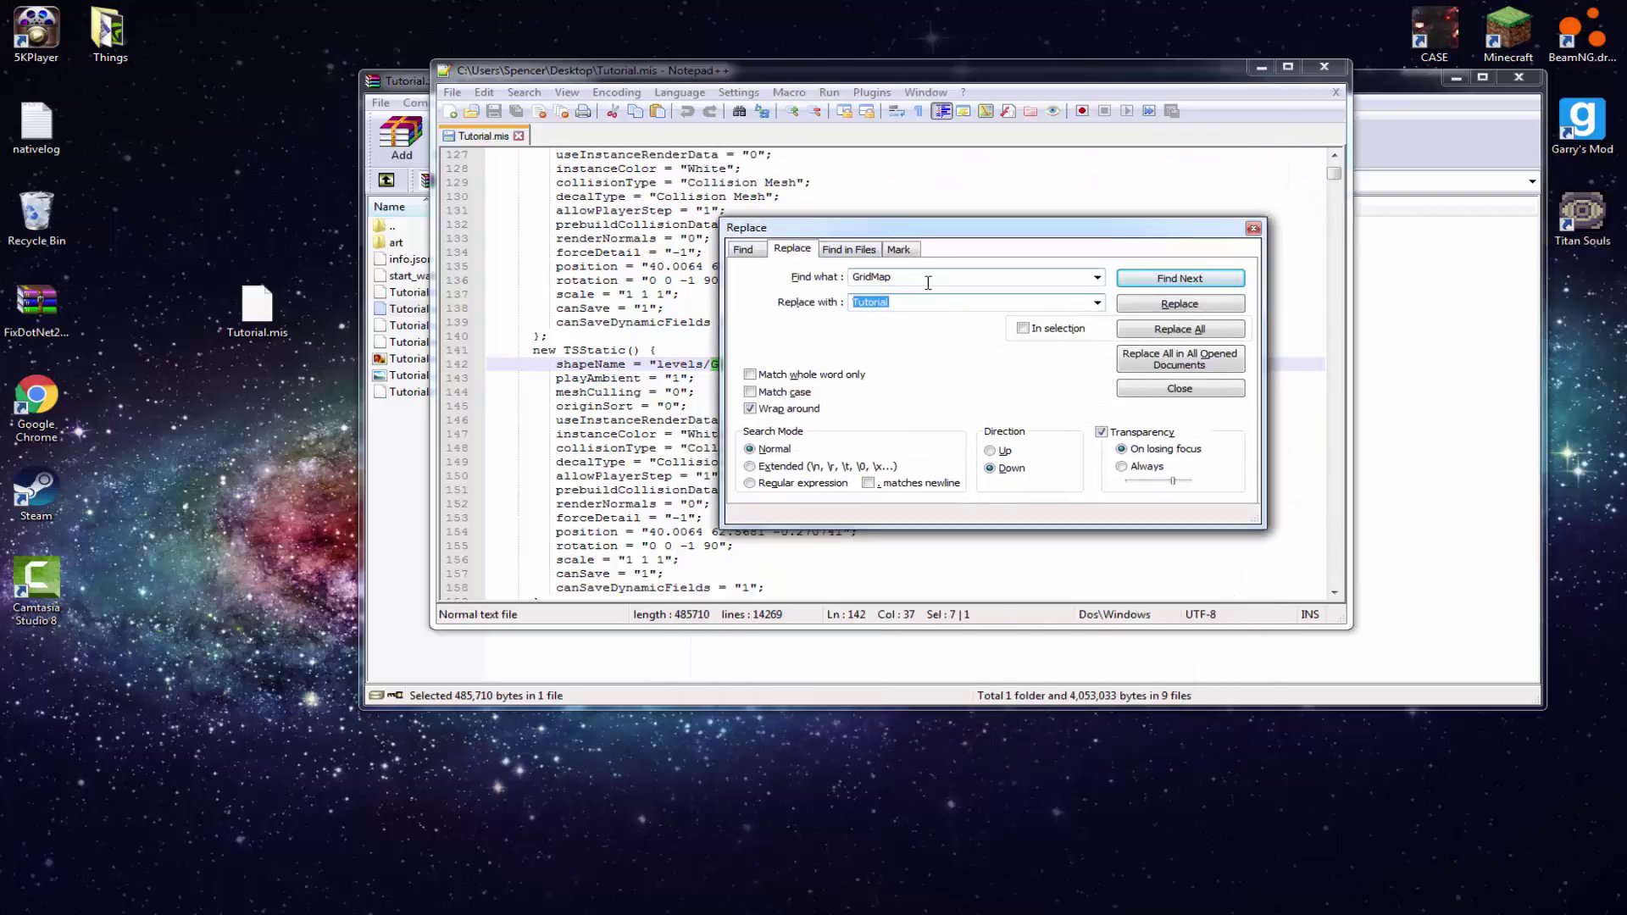
double_click(928, 283)
double_click(924, 302)
click(924, 301)
click(1144, 331)
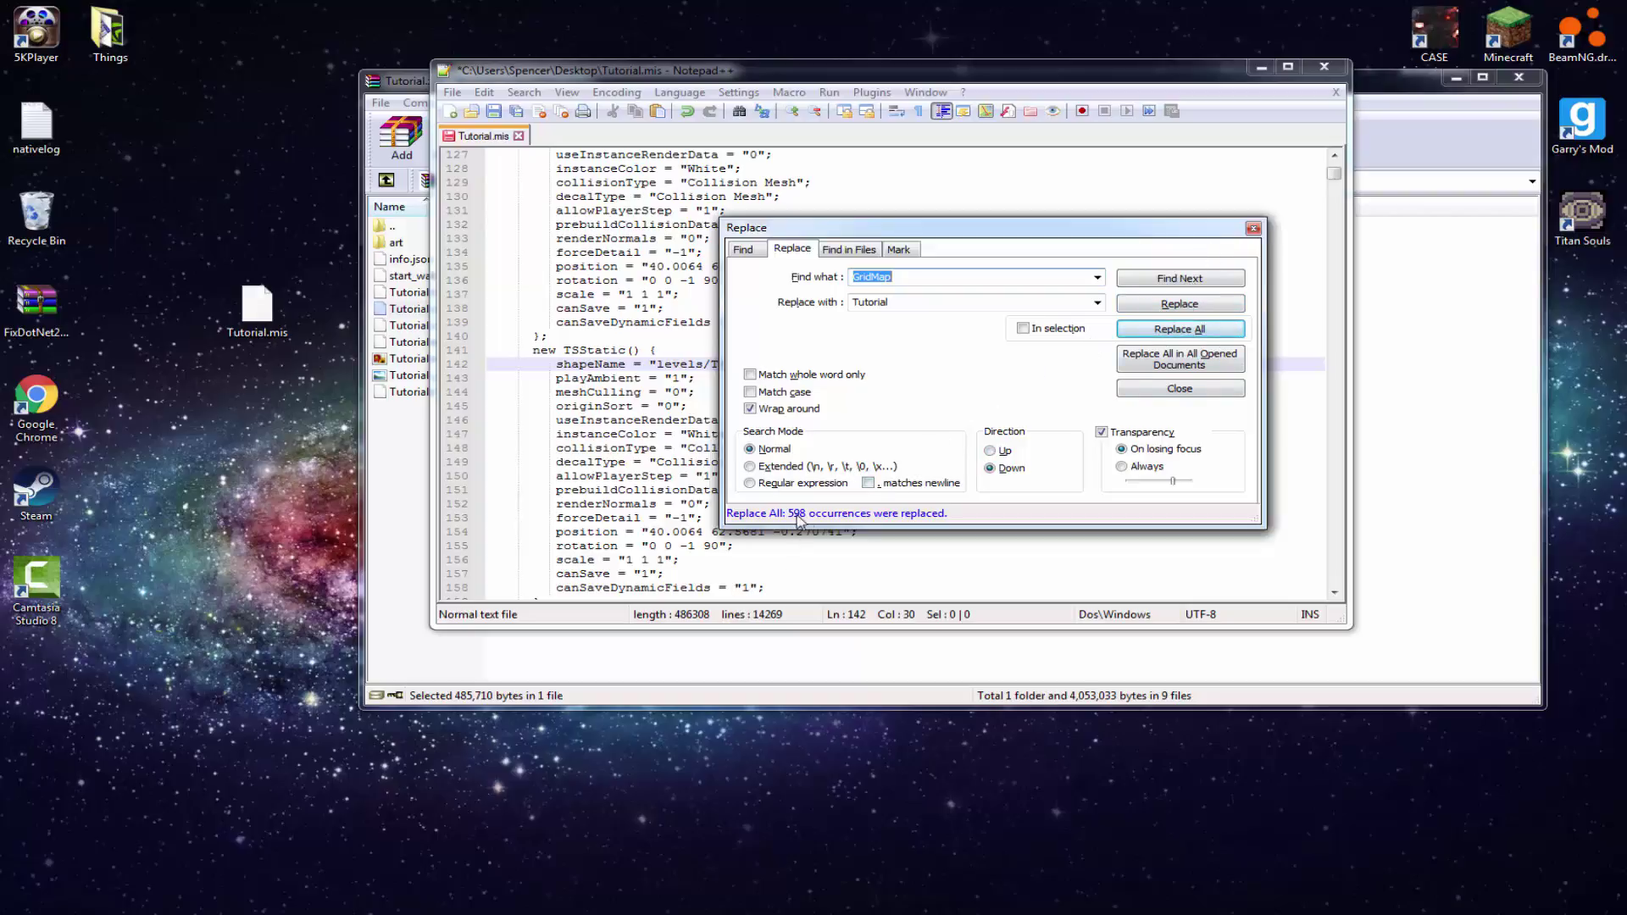
click(1252, 229)
Step: Save Tutorial.mis and add it back into the archive's levels\Tutorial folder
key(ctrl+s)
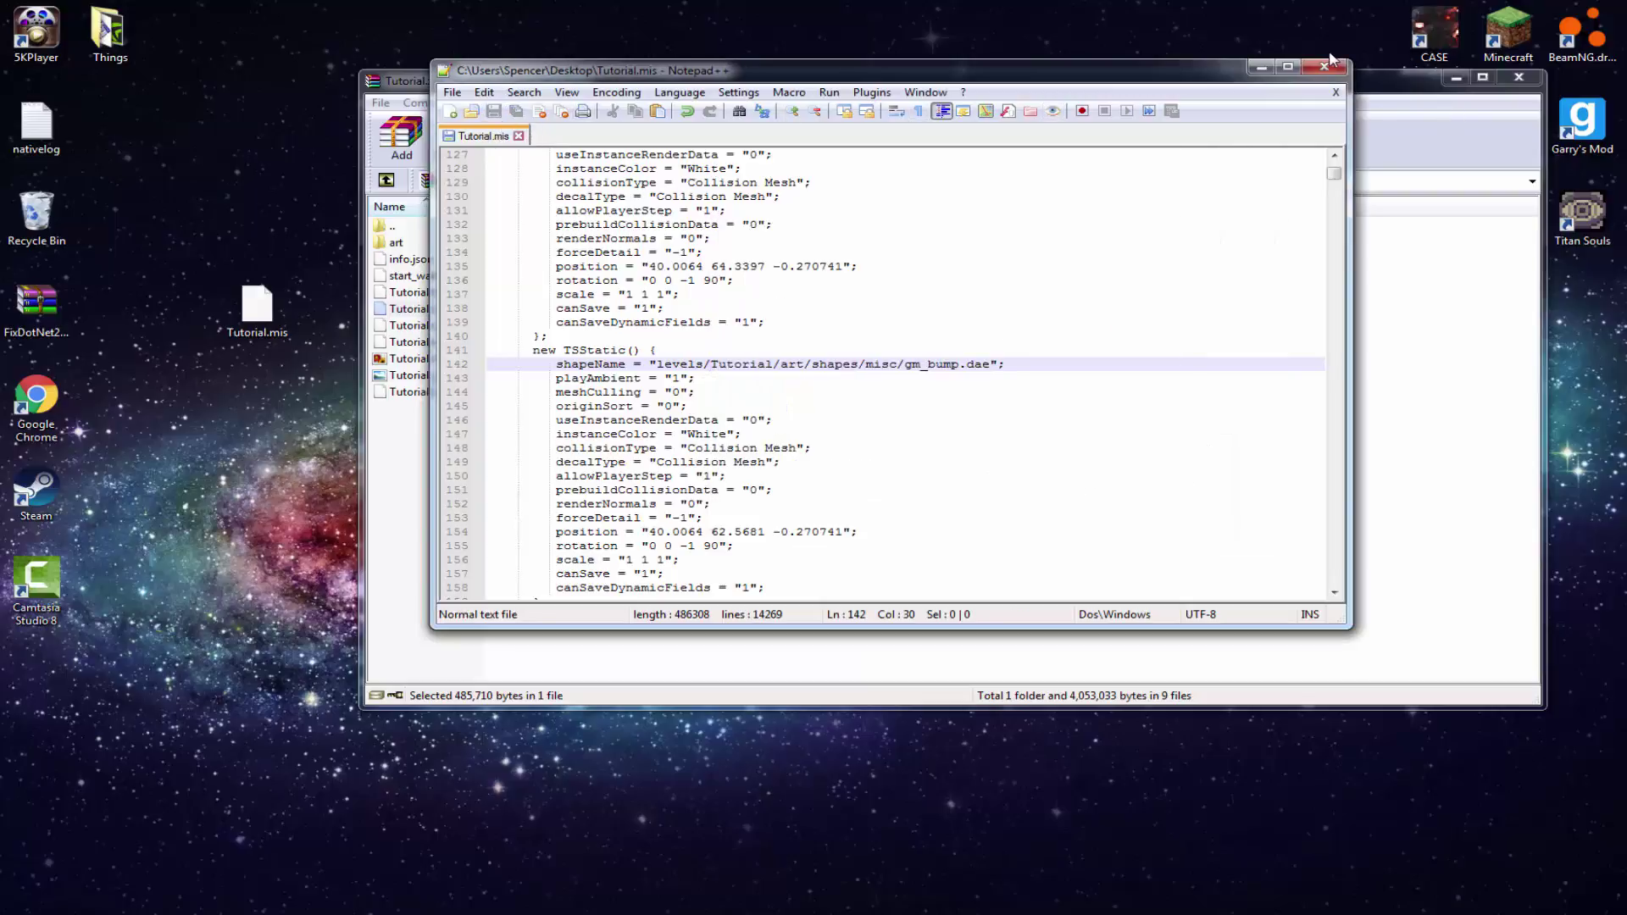
click(1325, 66)
drag(257, 310, 427, 511)
click(967, 556)
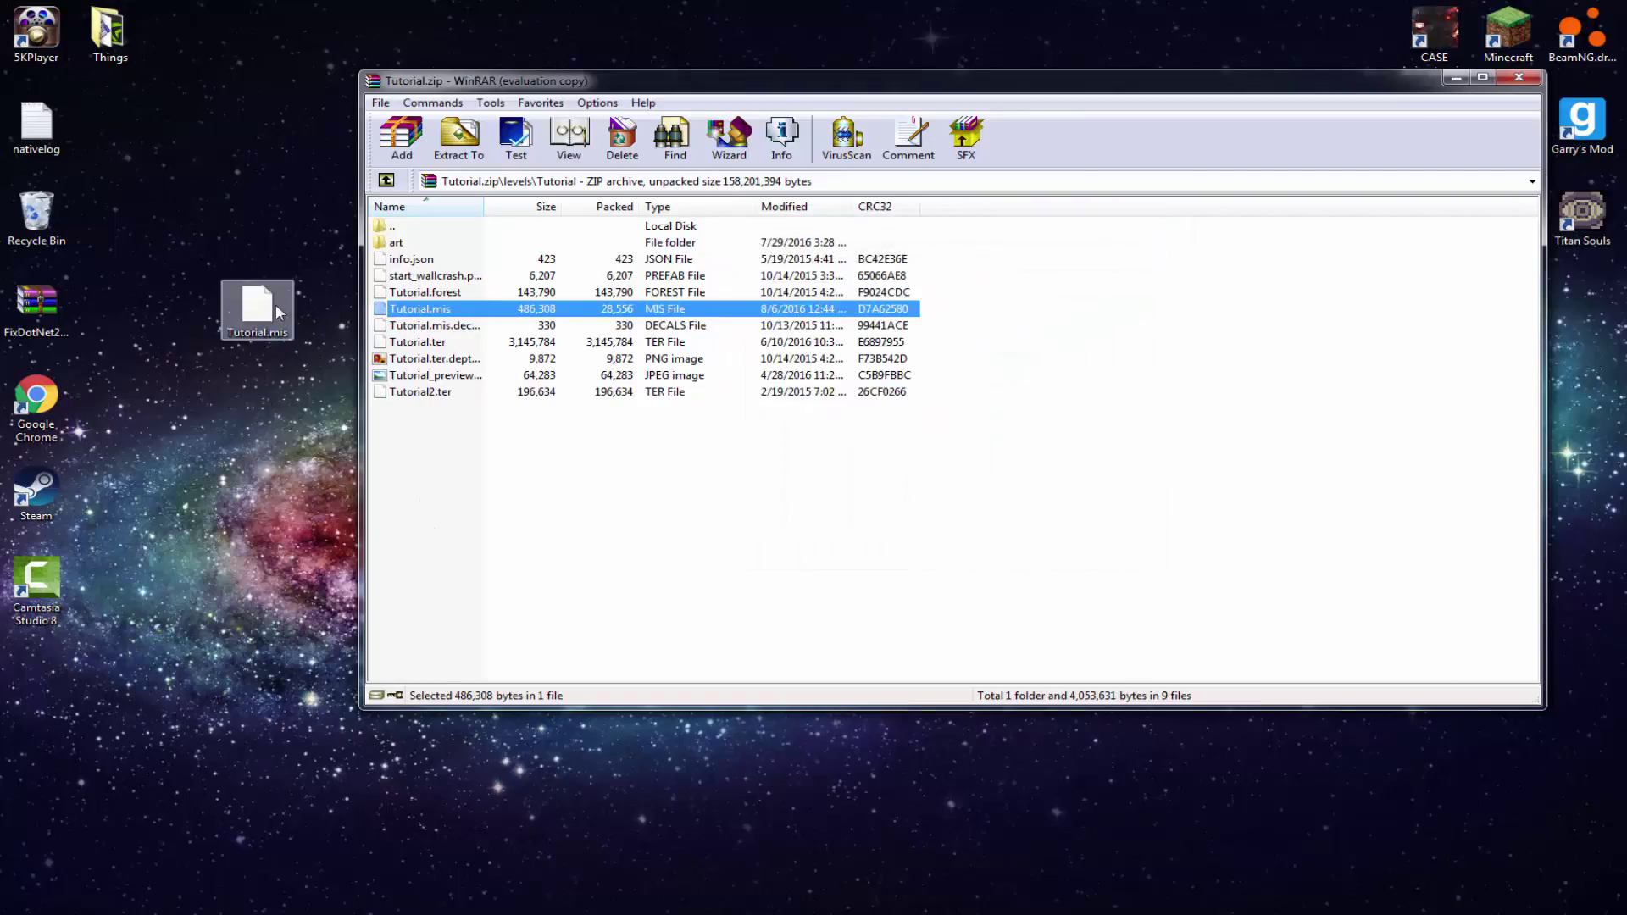
Step: Delete the desktop copy of Tutorial.mis and select info.json in the archive
drag(278, 312, 37, 212)
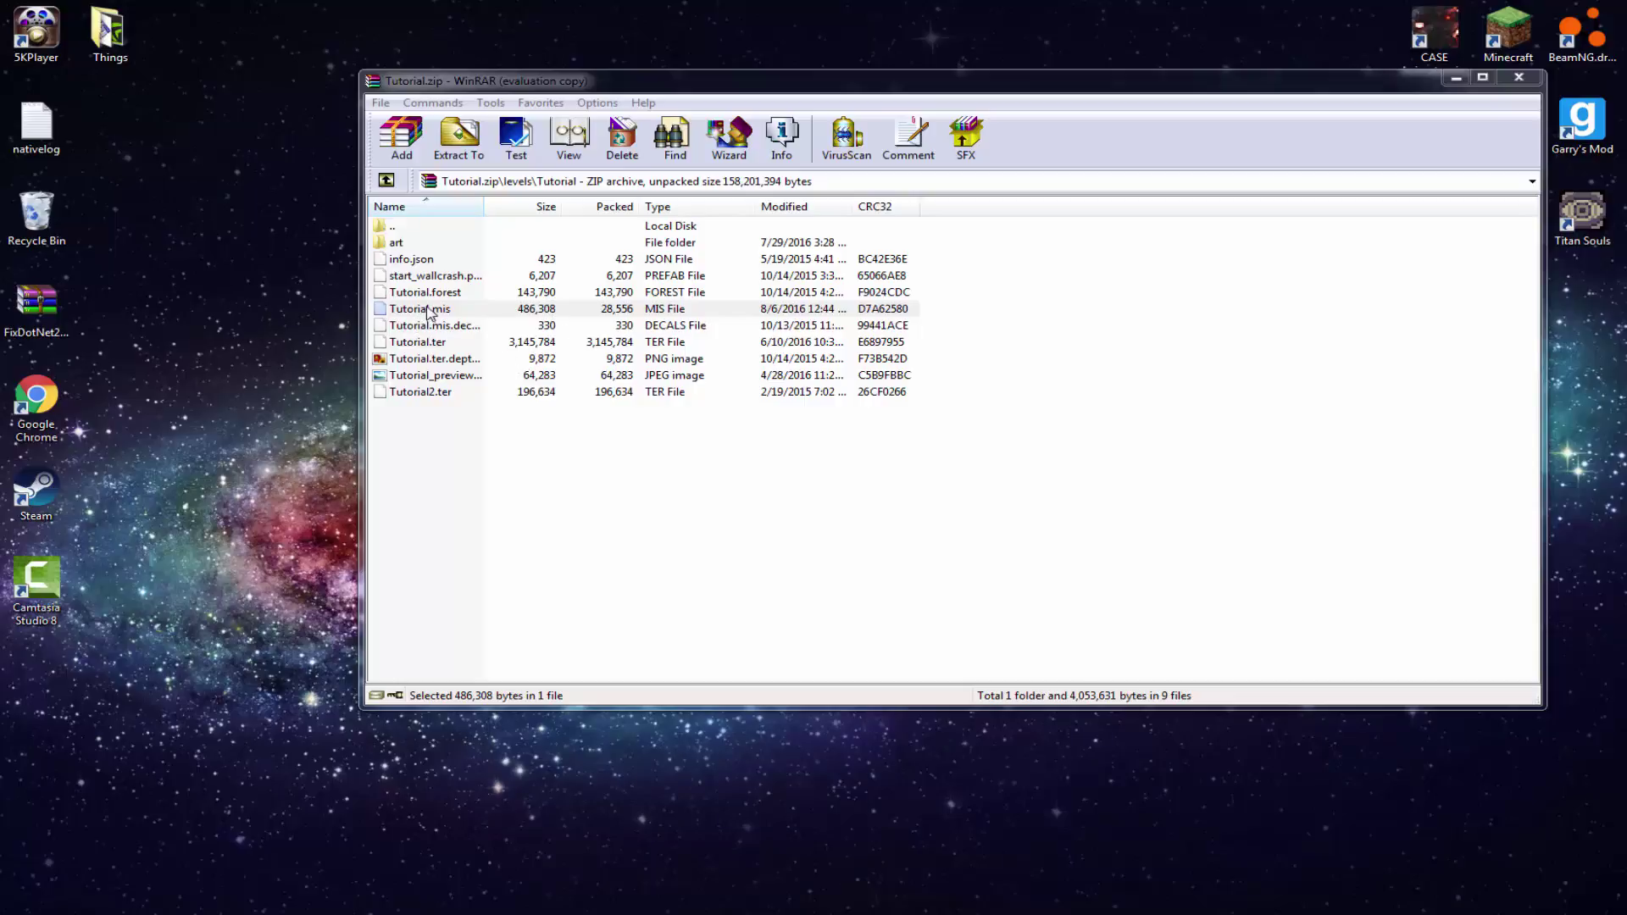
click(430, 406)
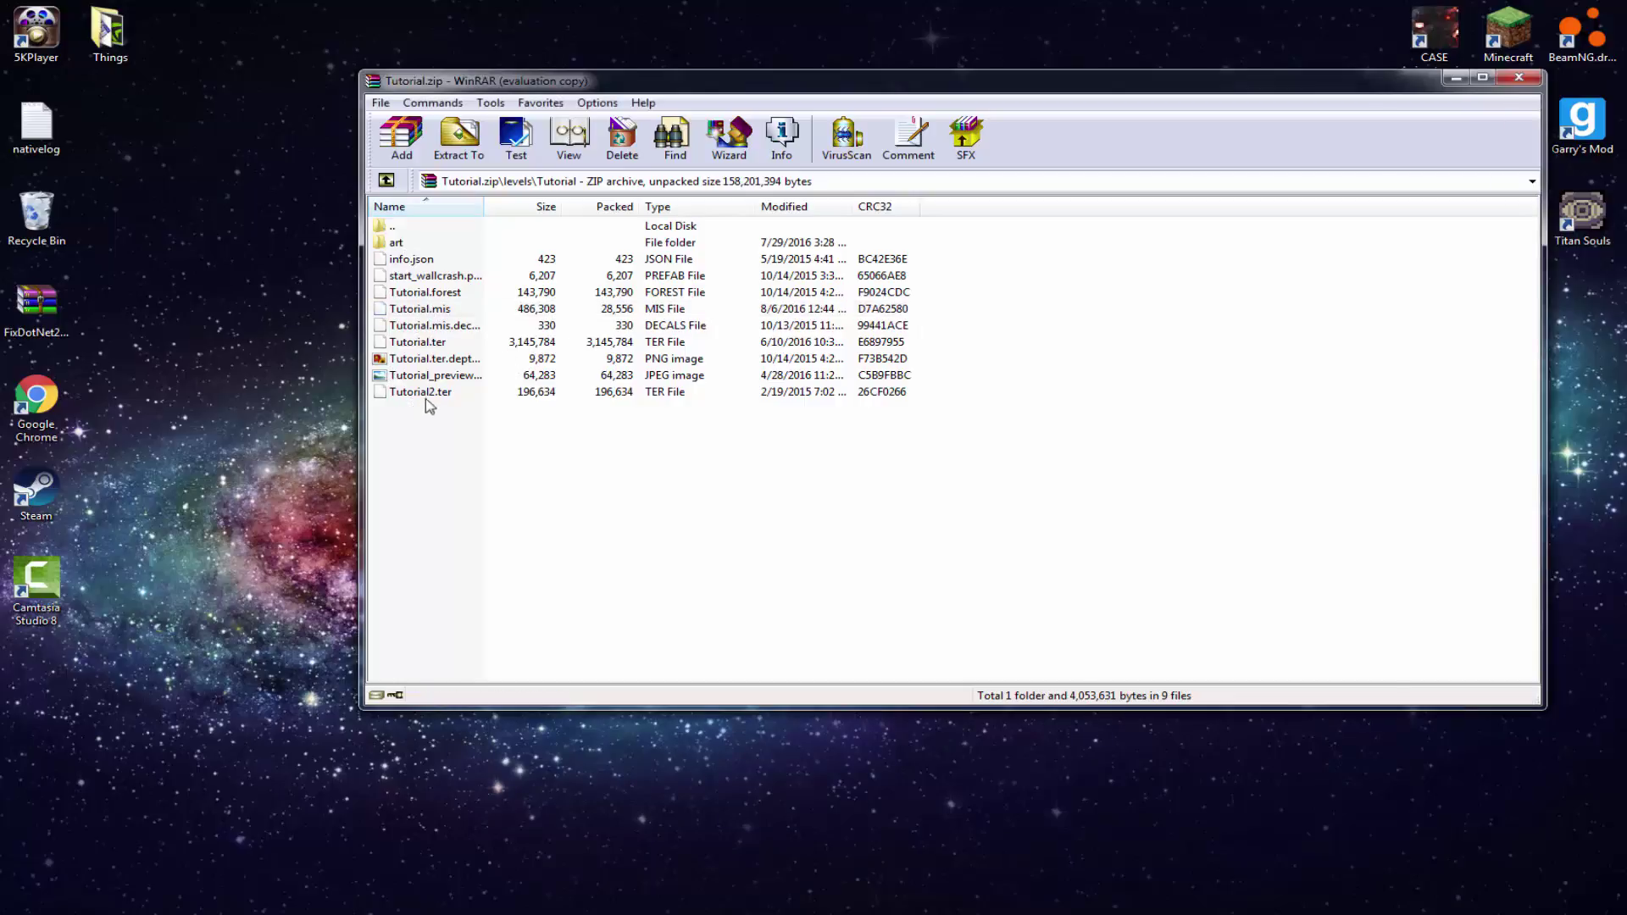
click(426, 266)
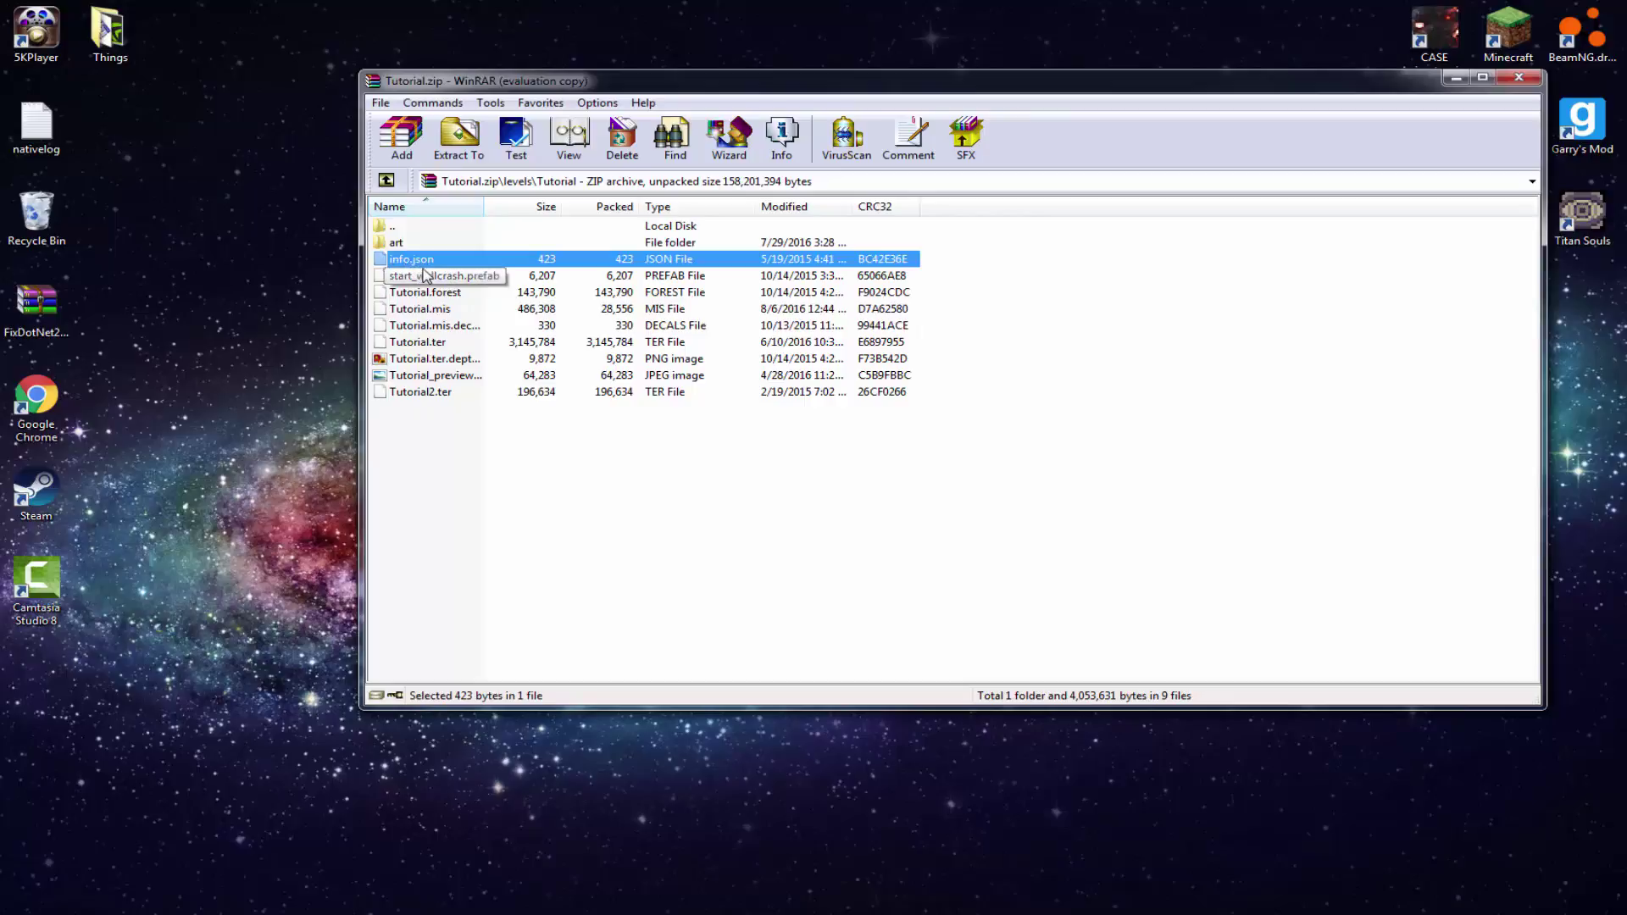
Step: Extract info.json to the desktop and open it in Notepad++
drag(428, 270, 293, 286)
drag(333, 224, 184, 306)
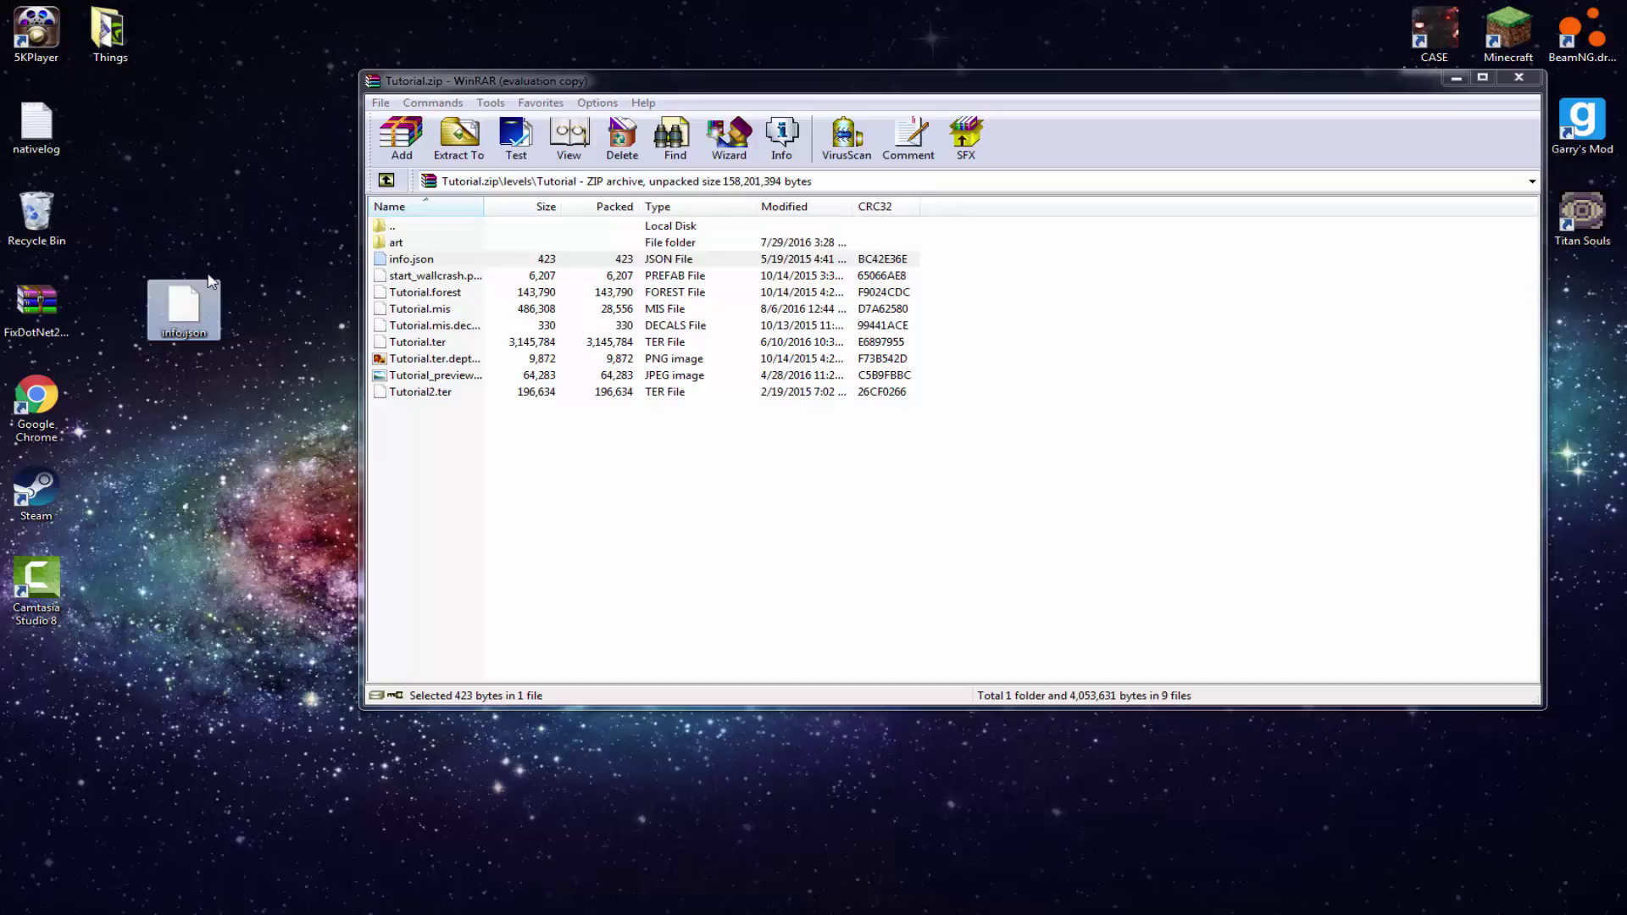
right_click(186, 294)
click(227, 326)
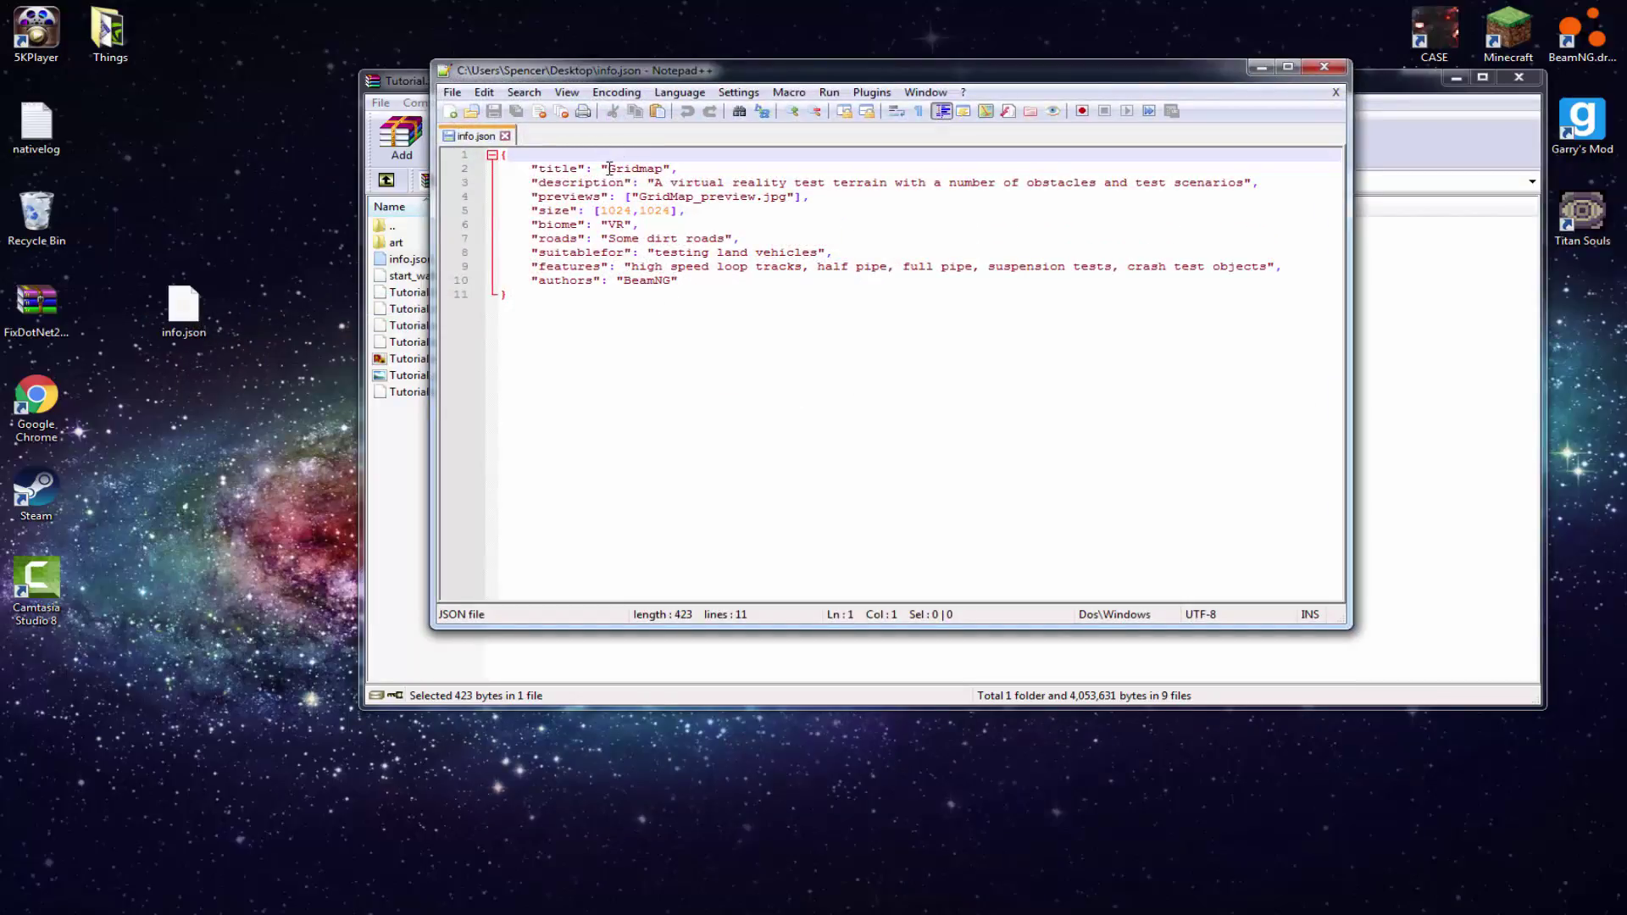
Step: Set the title to Tutorial, description to 'Tutorial for beamng dri', and previews to Tutorial
drag(609, 169, 665, 174)
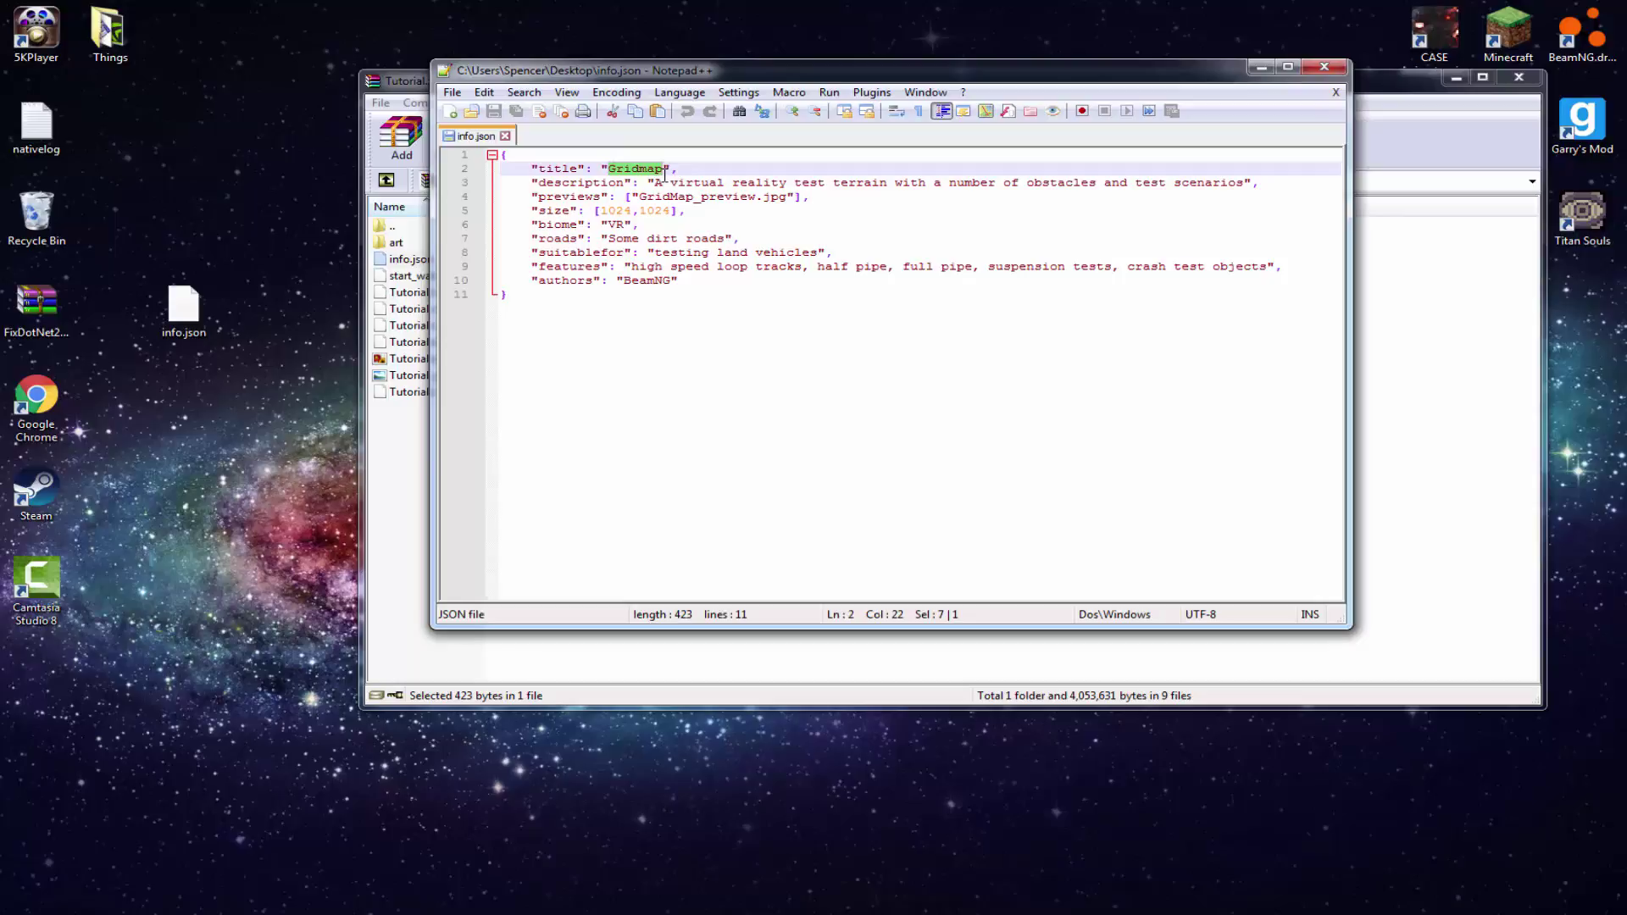
text(Tutorial)
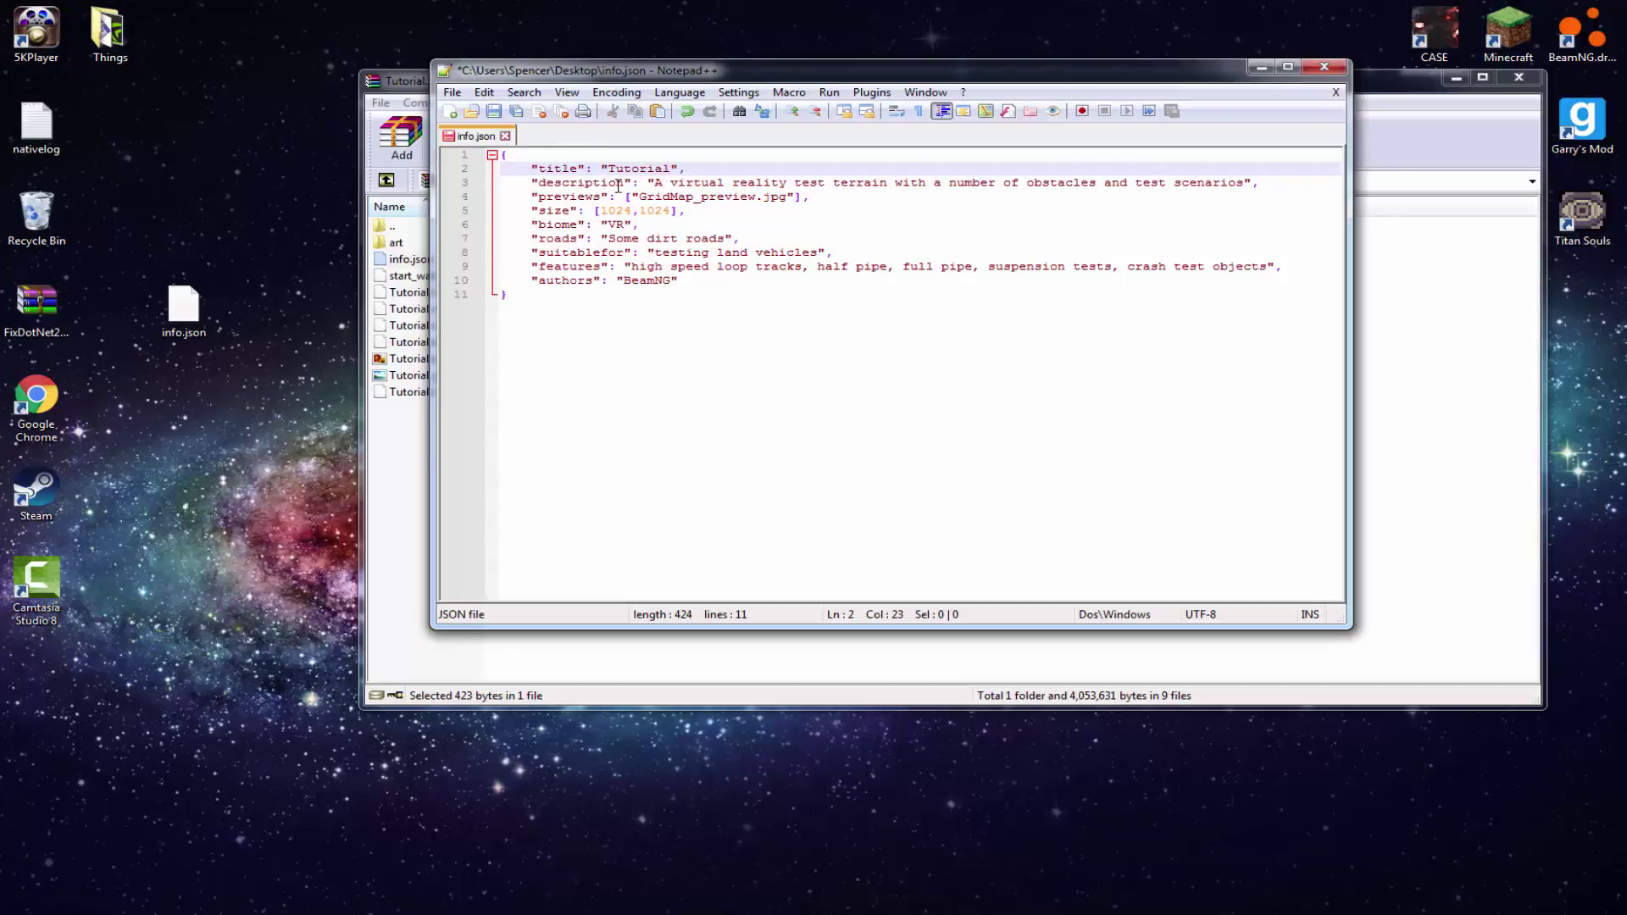
mouse_move(651, 183)
mouse_down()
mouse_move(1255, 190)
mouse_move(656, 179)
mouse_up()
text(Tutorial)
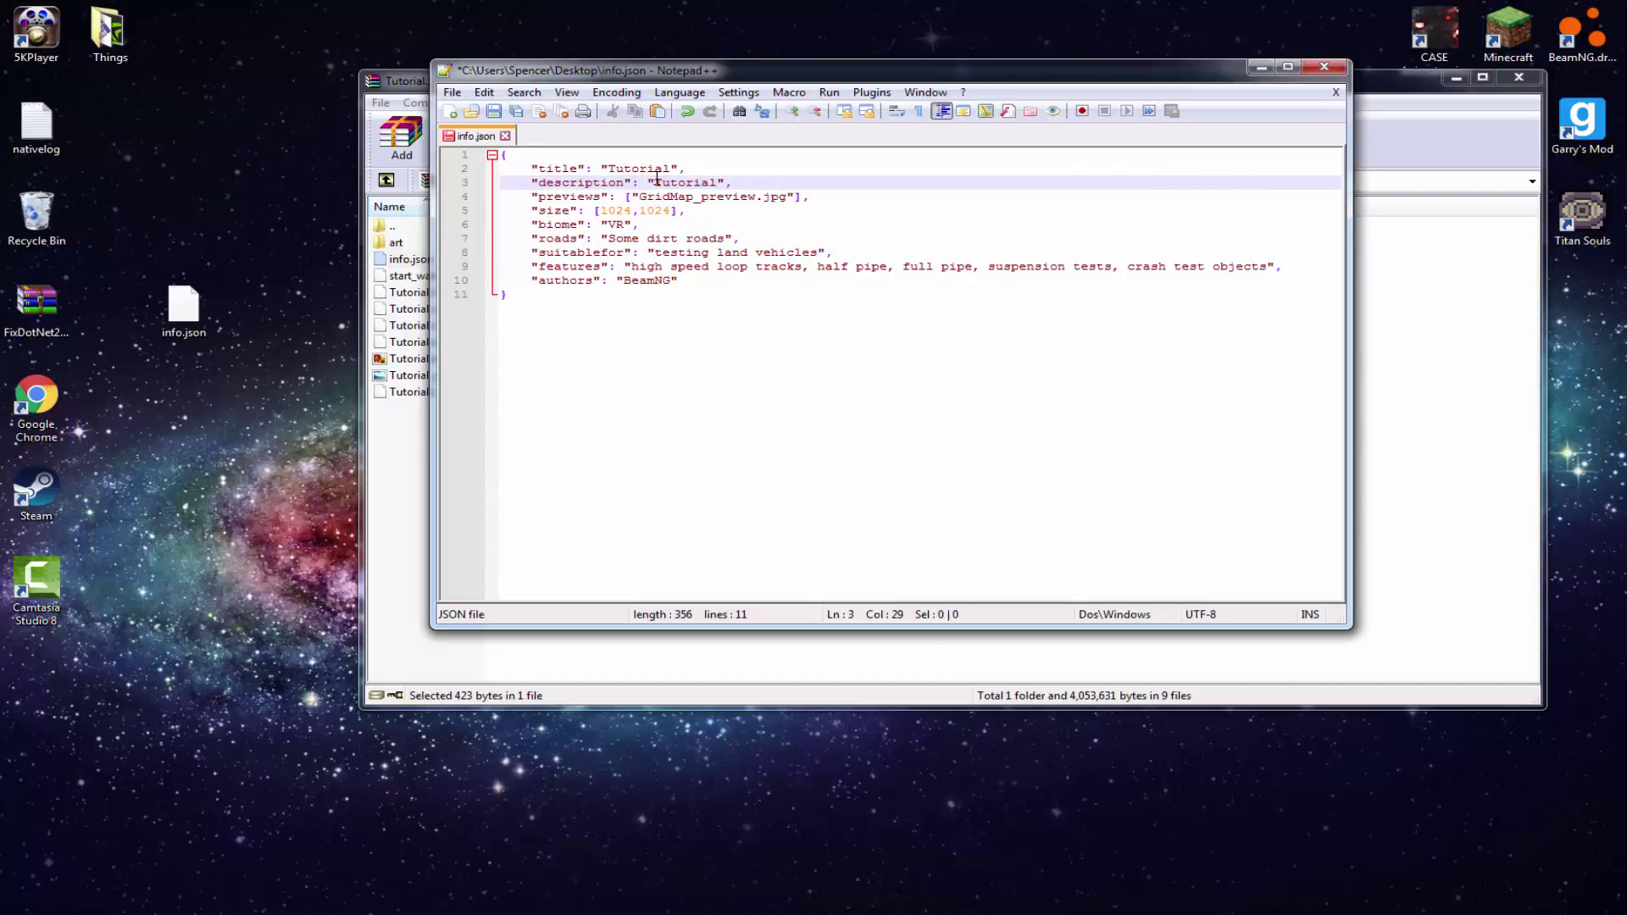
text(for beamng drive)
drag(641, 196, 697, 198)
text(Tutorial)
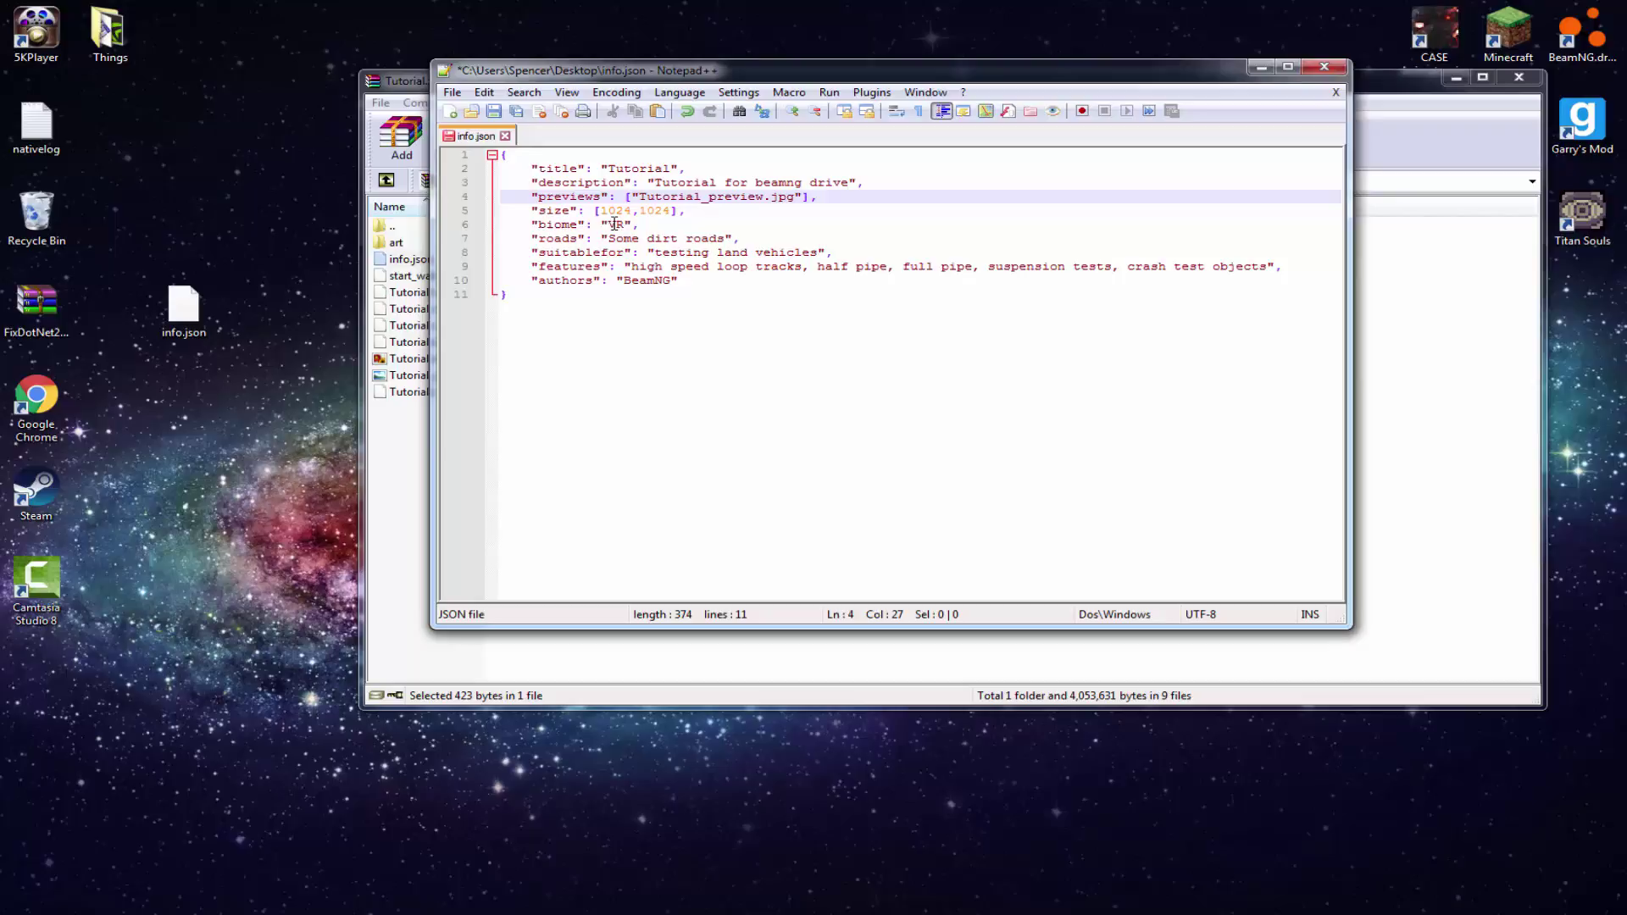
Step: Set biome, roads, suitablefor and features to Tutorial, change the author name, and save
drag(609, 224, 715, 240)
text(Tutorial)
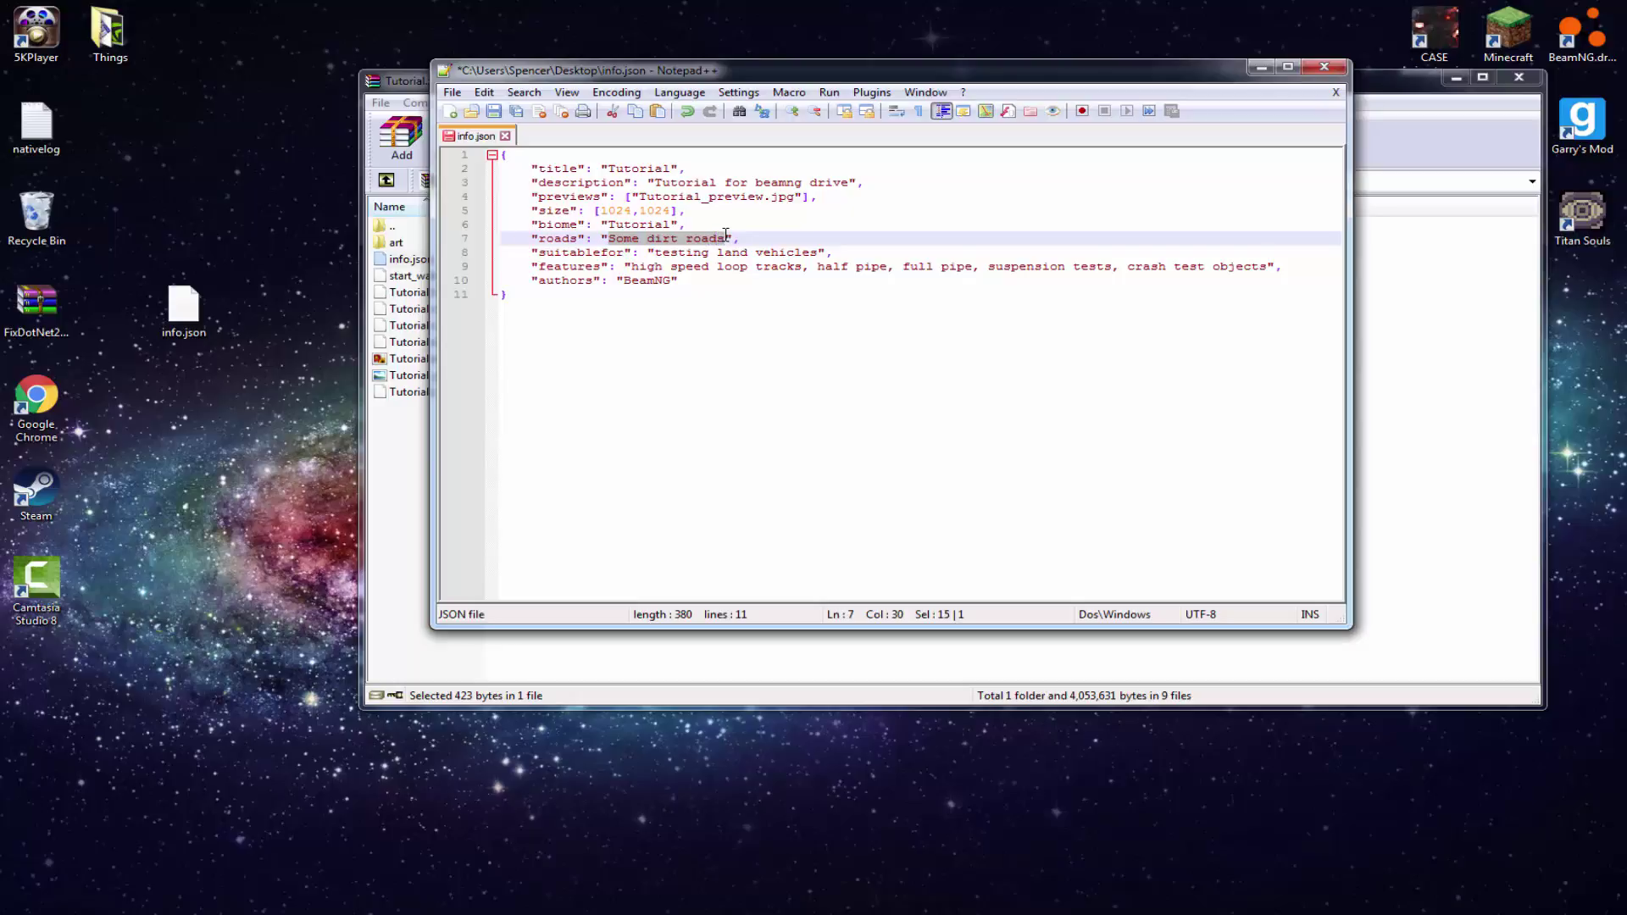
text(Tutorial)
drag(650, 253, 819, 251)
text(Tutorial)
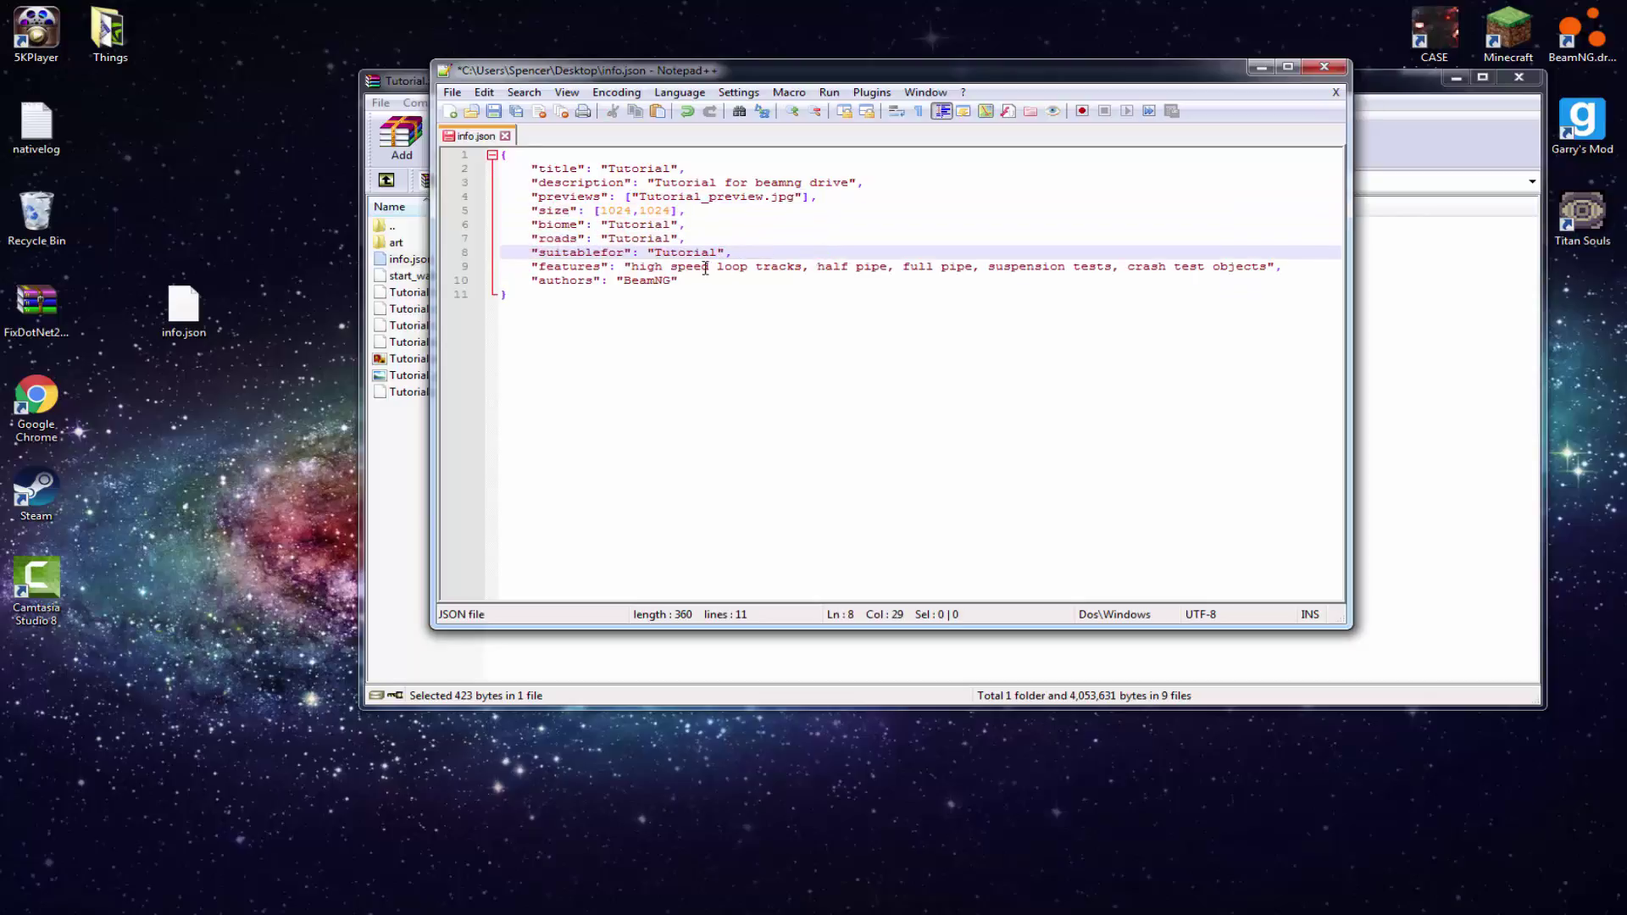
drag(634, 260, 1267, 264)
text(Tutorial)
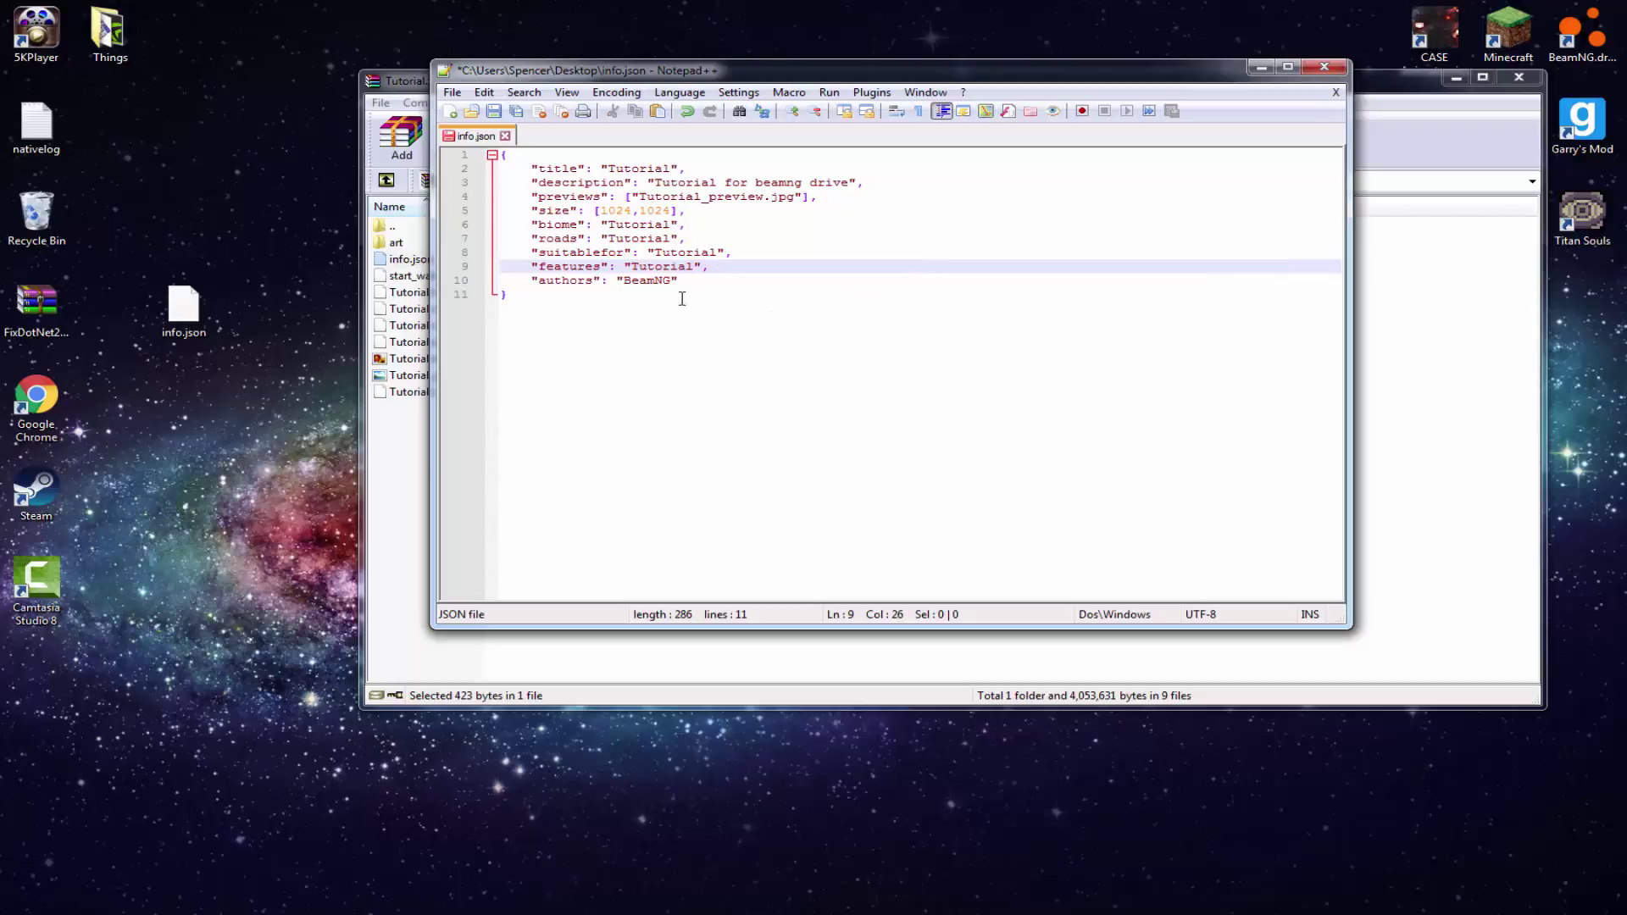
double_click(627, 285)
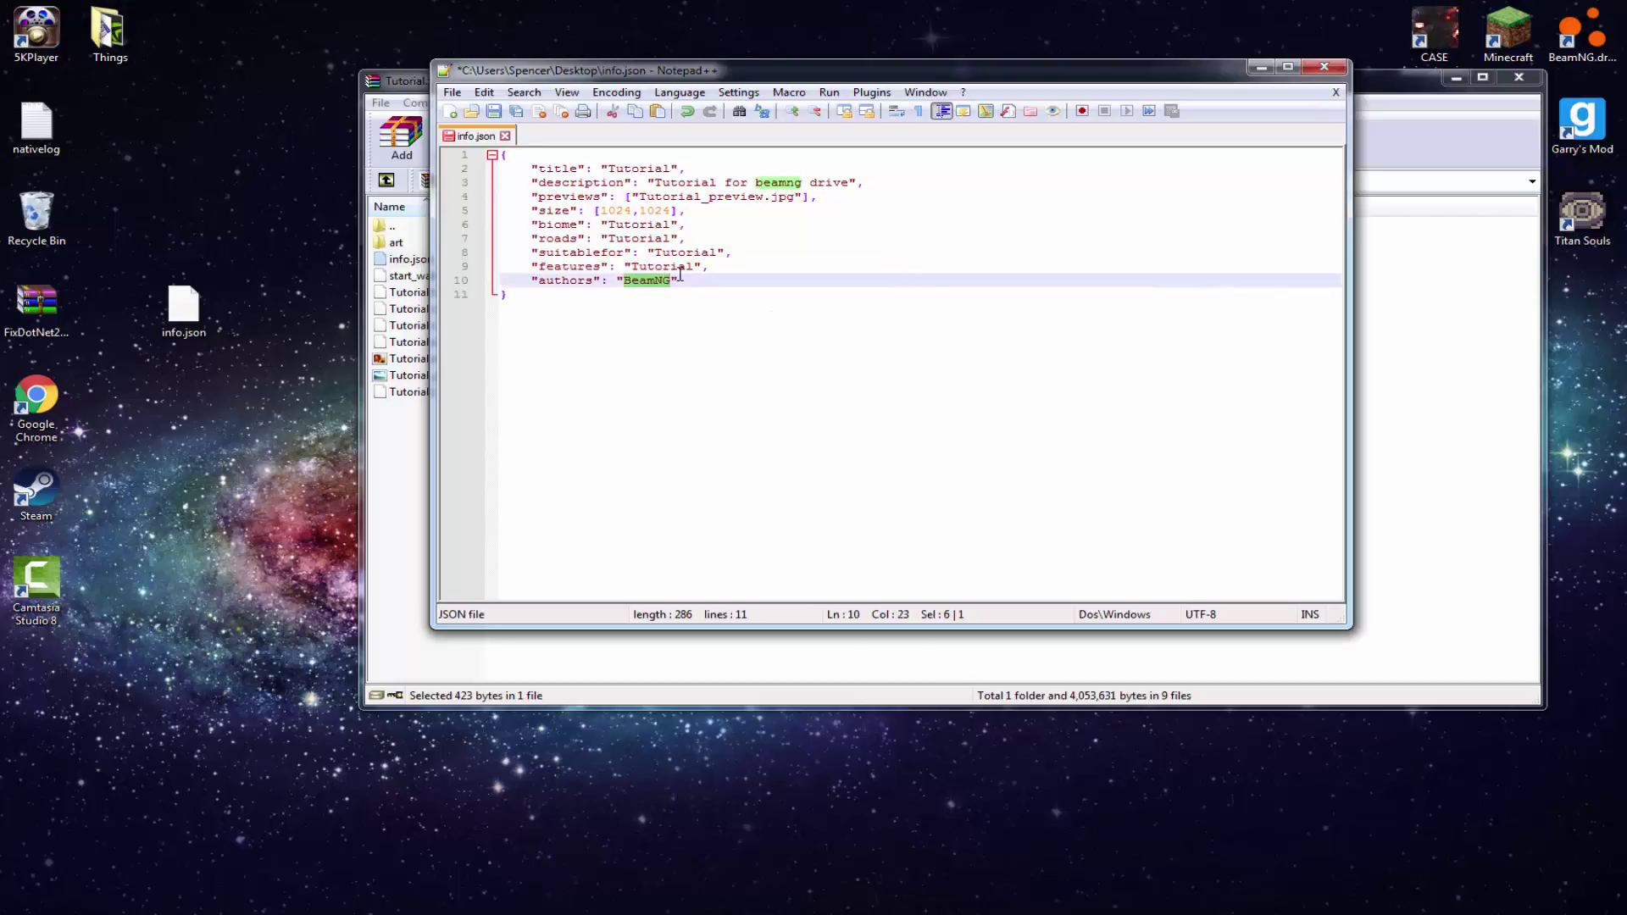
text(StingingGamer)
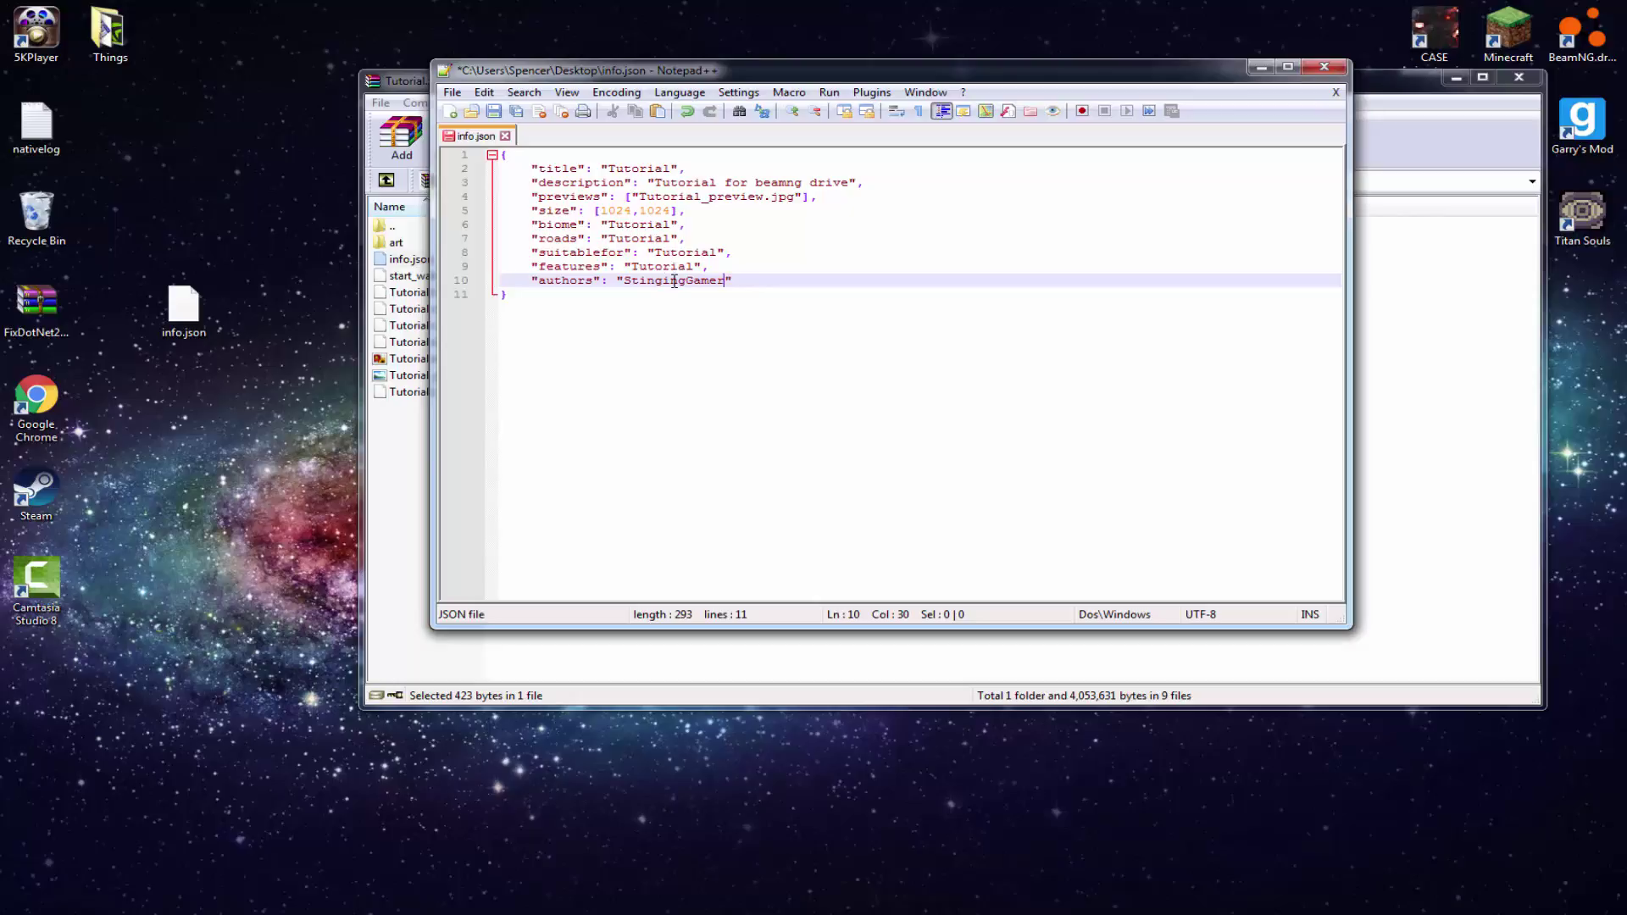
click(495, 112)
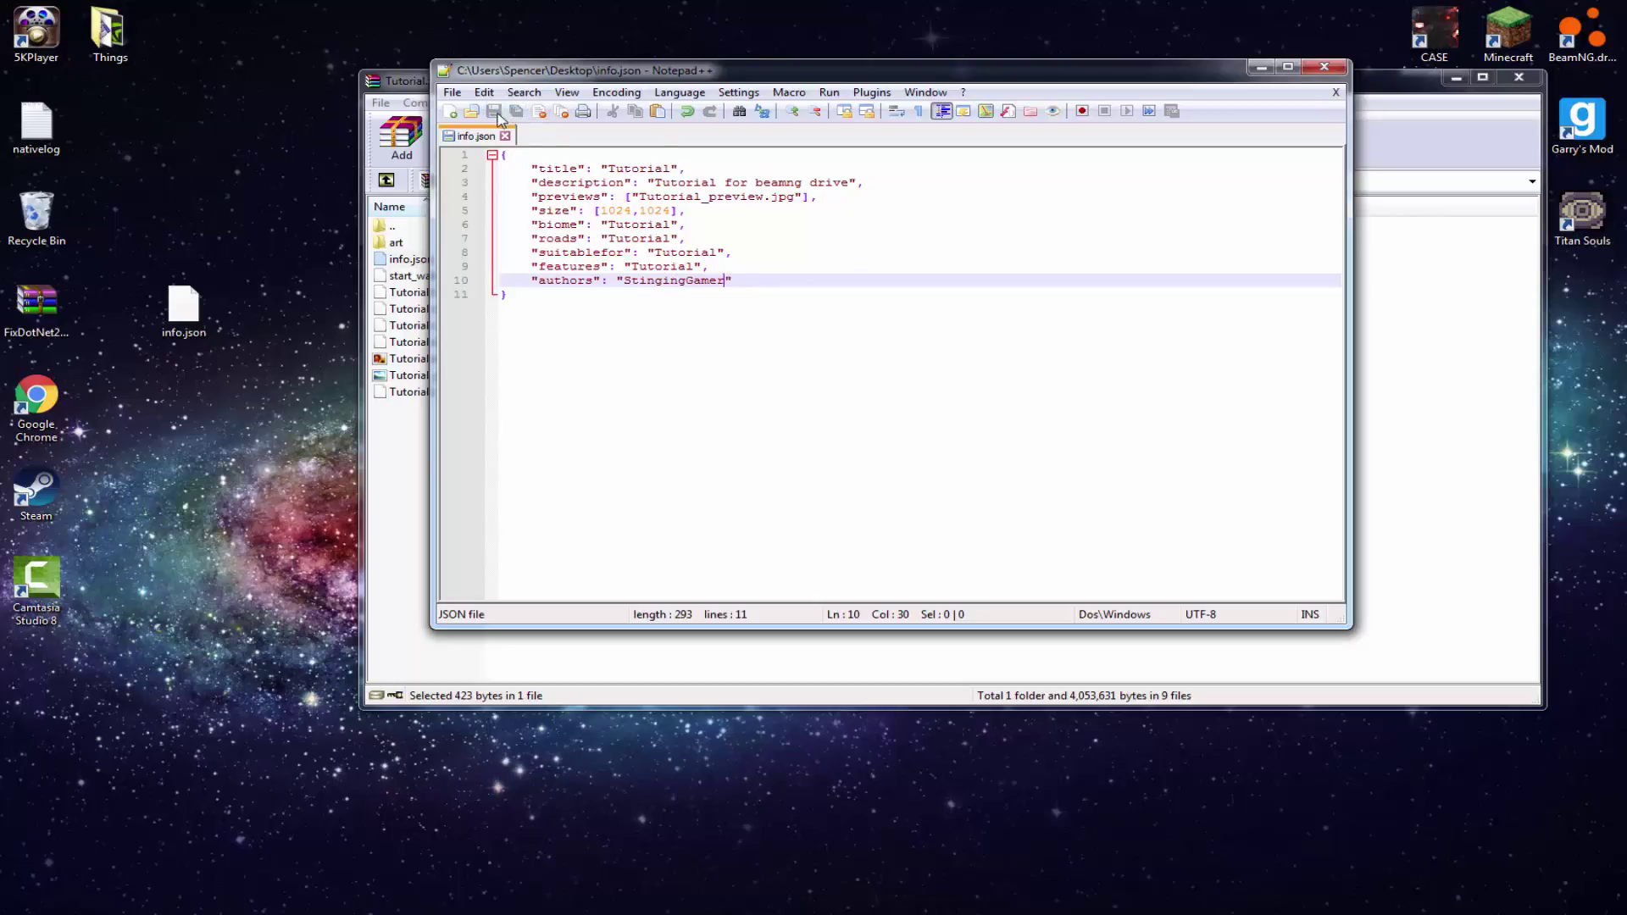
Step: Close Notepad++ and update info.json inside the archive
click(1324, 66)
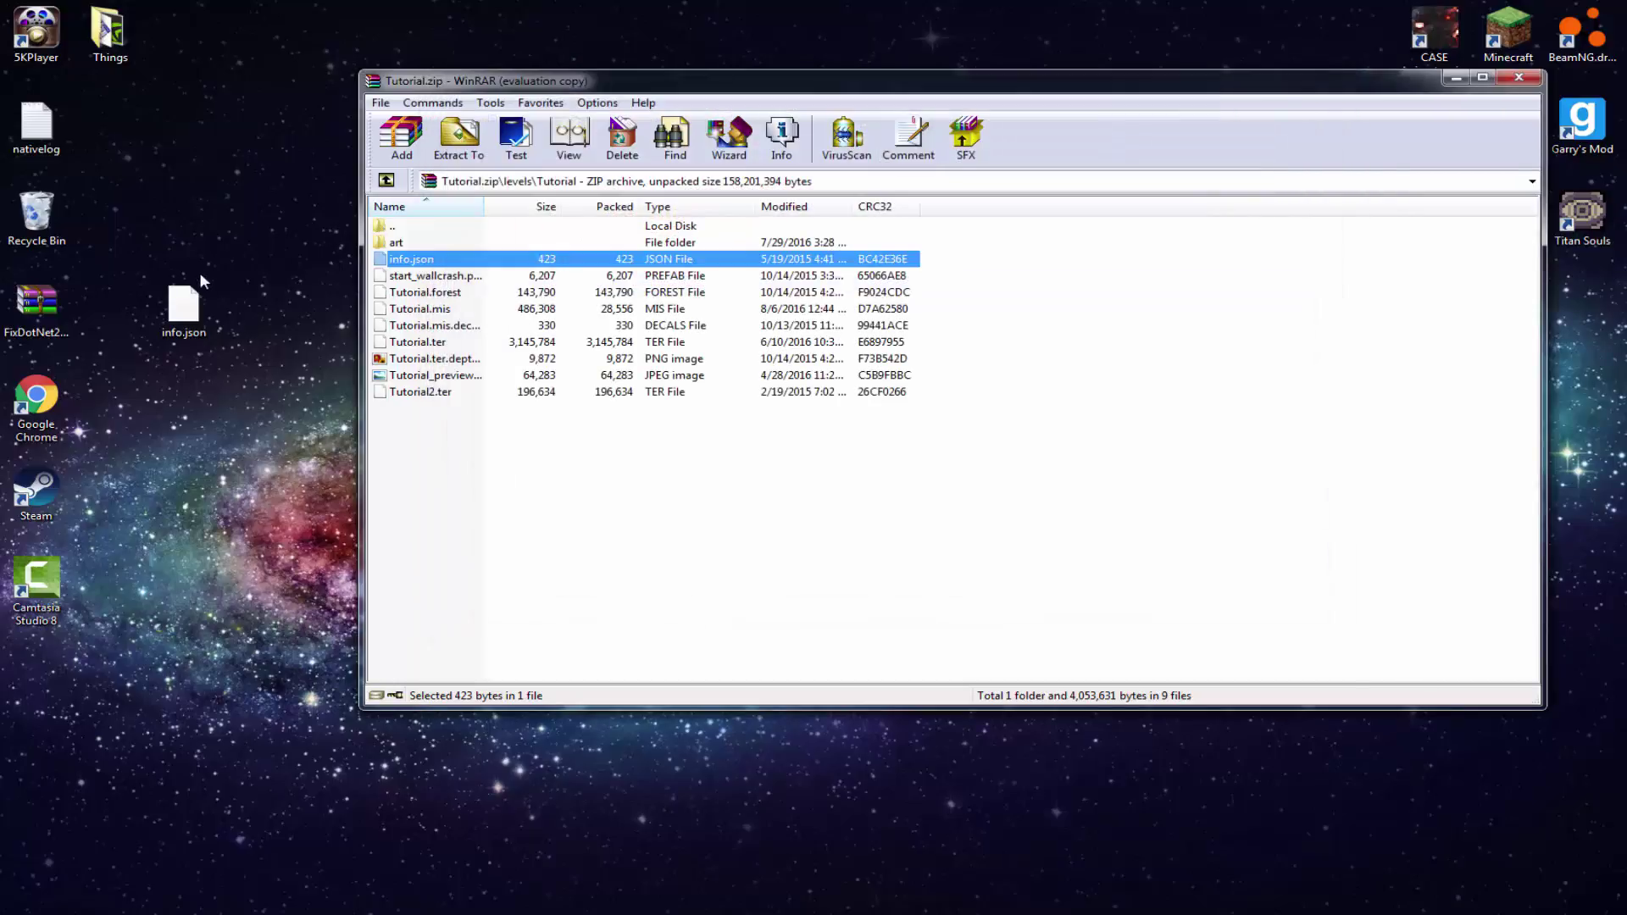
drag(489, 534, 492, 536)
key(Return)
click(221, 293)
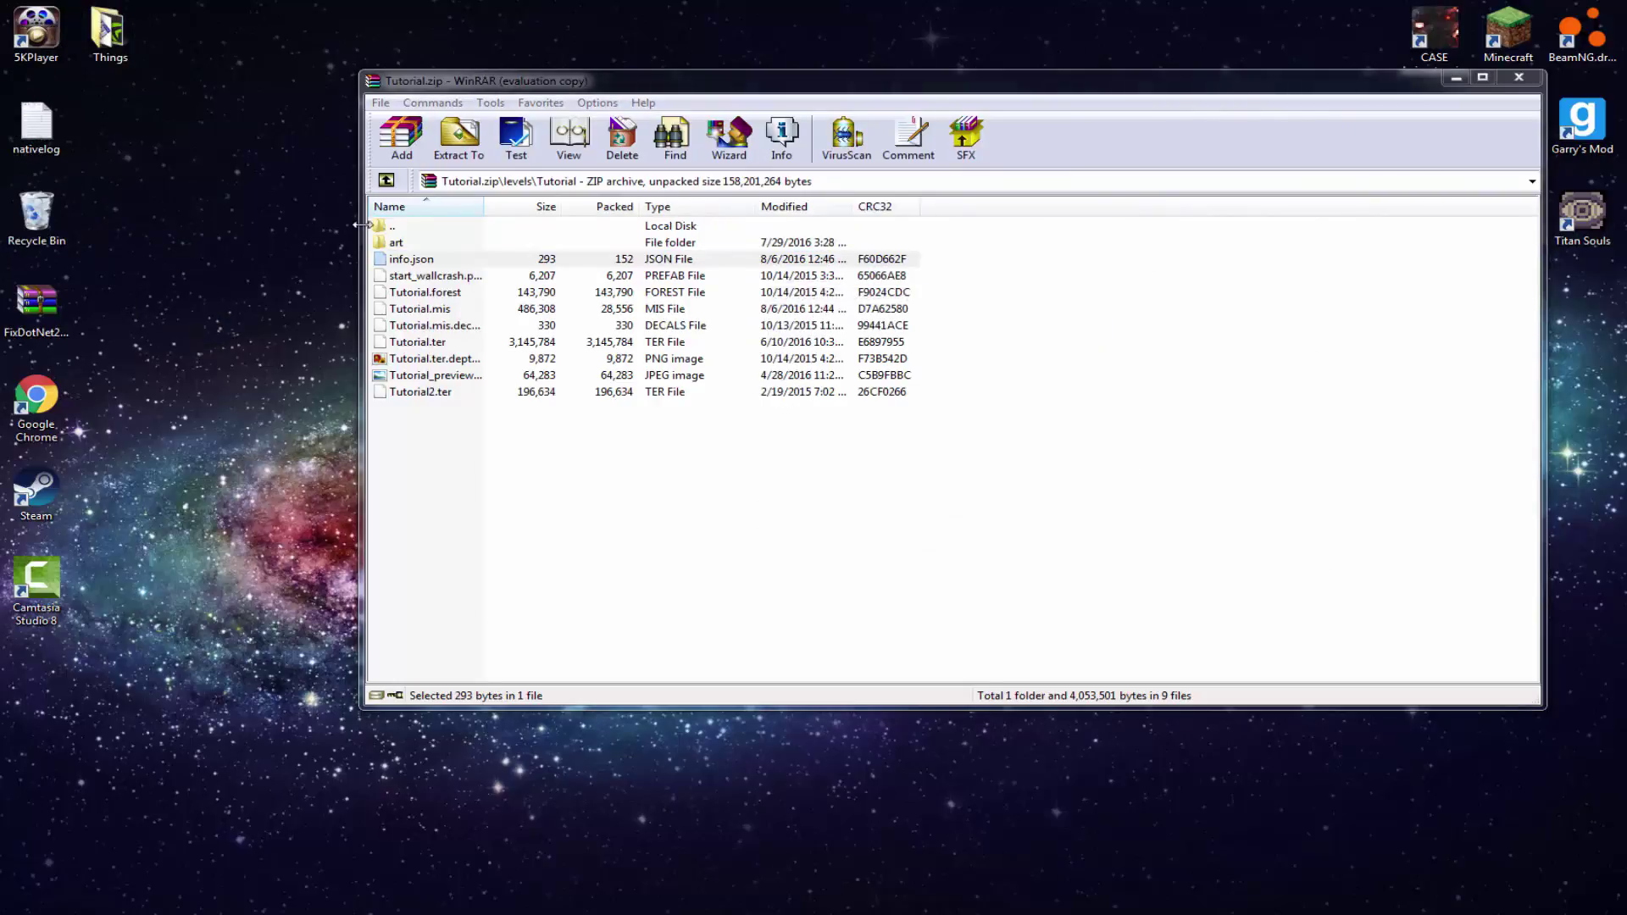
Step: Extract materials.cs from art\decals to the desktop
double_click(415, 243)
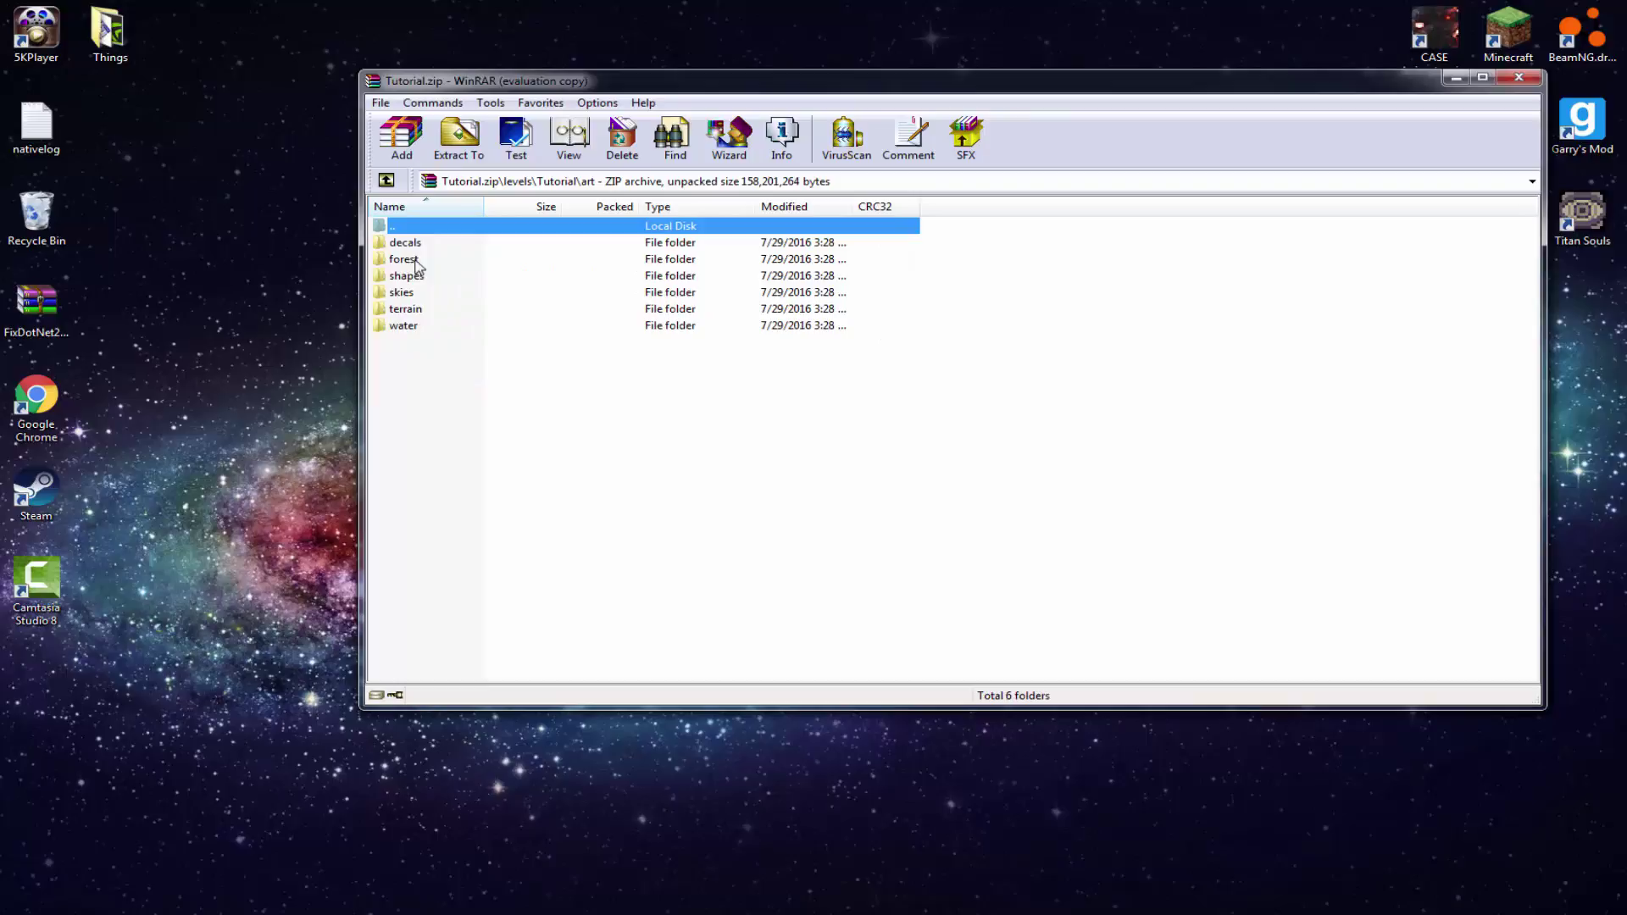
double_click(426, 248)
drag(411, 276, 252, 279)
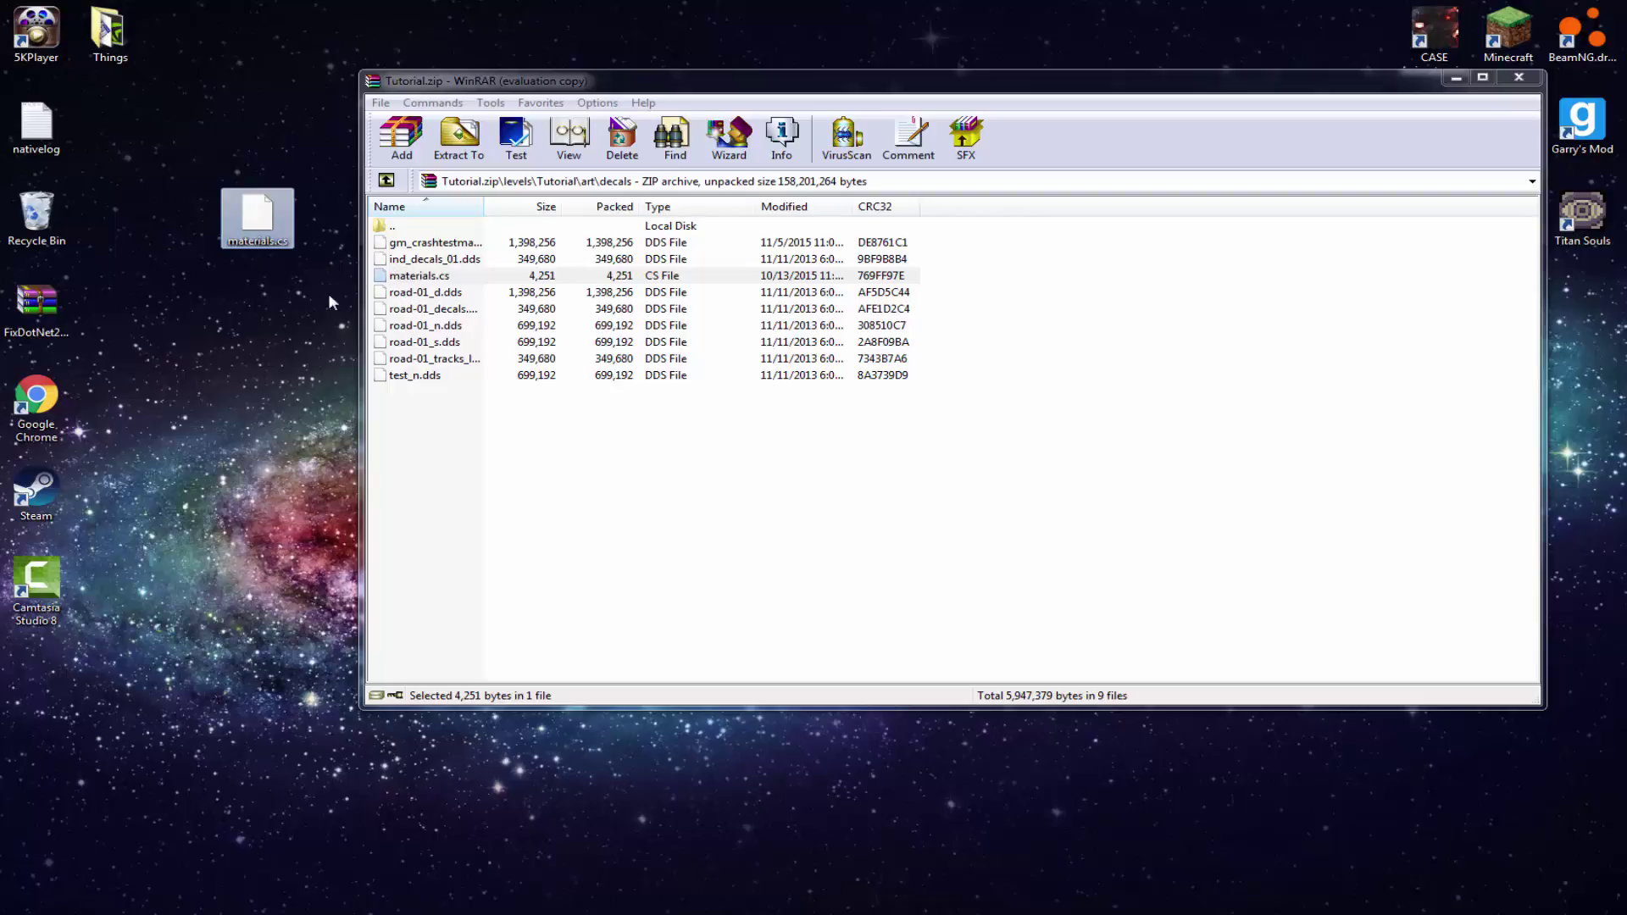
Step: Open the desktop materials.cs with Edit with Notepad++ to view its 145 decal lines
right_click(228, 235)
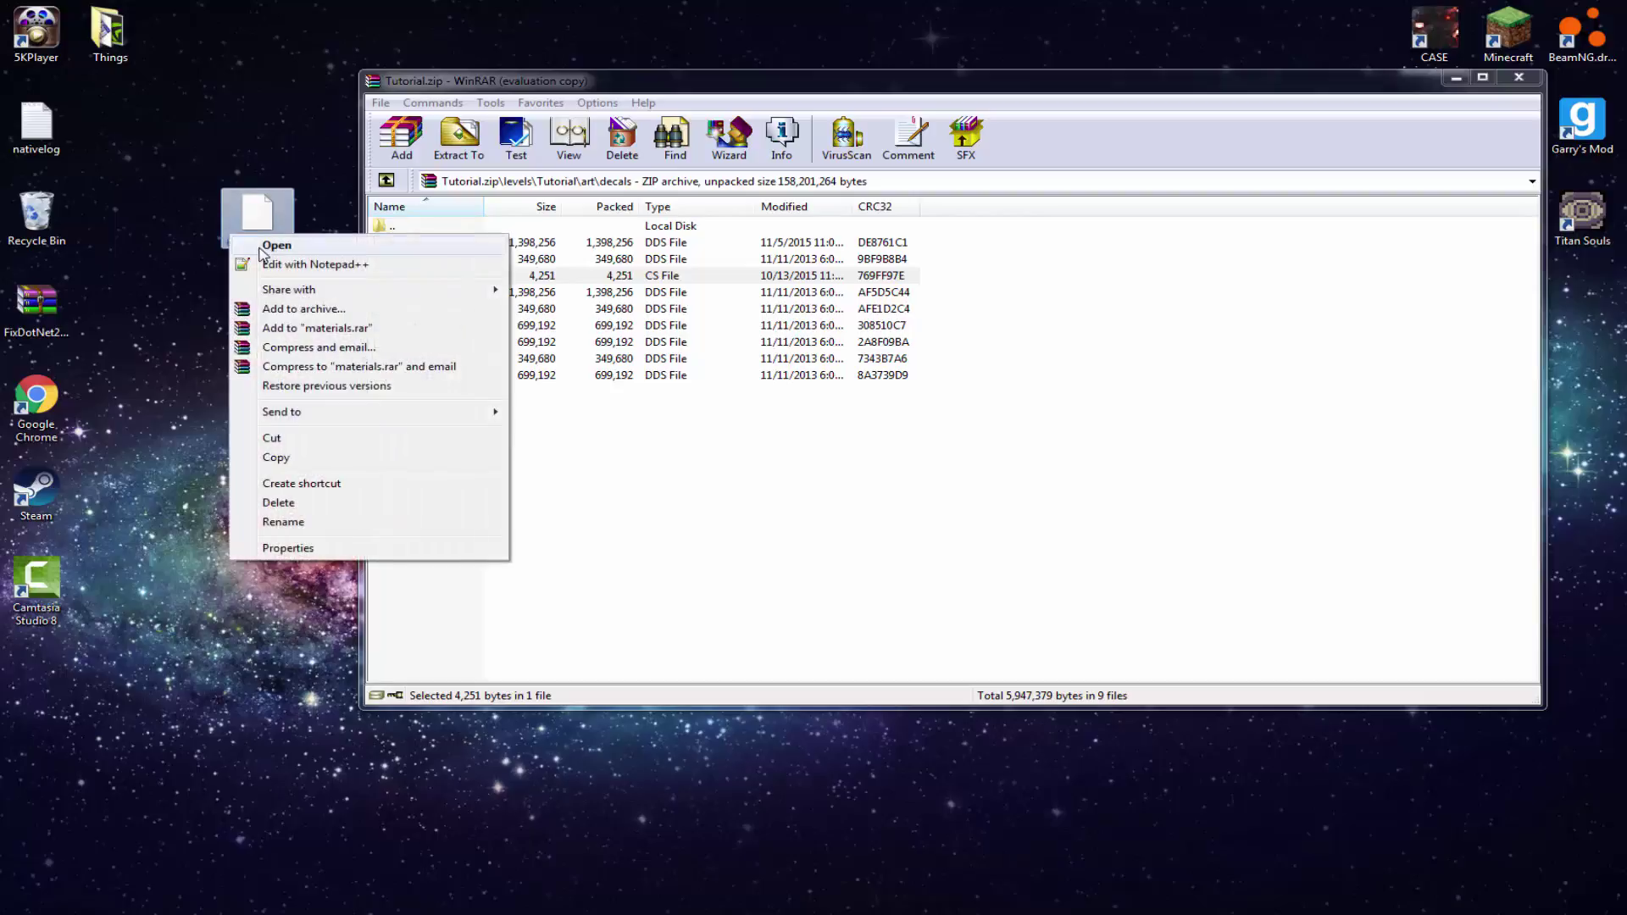
click(205, 227)
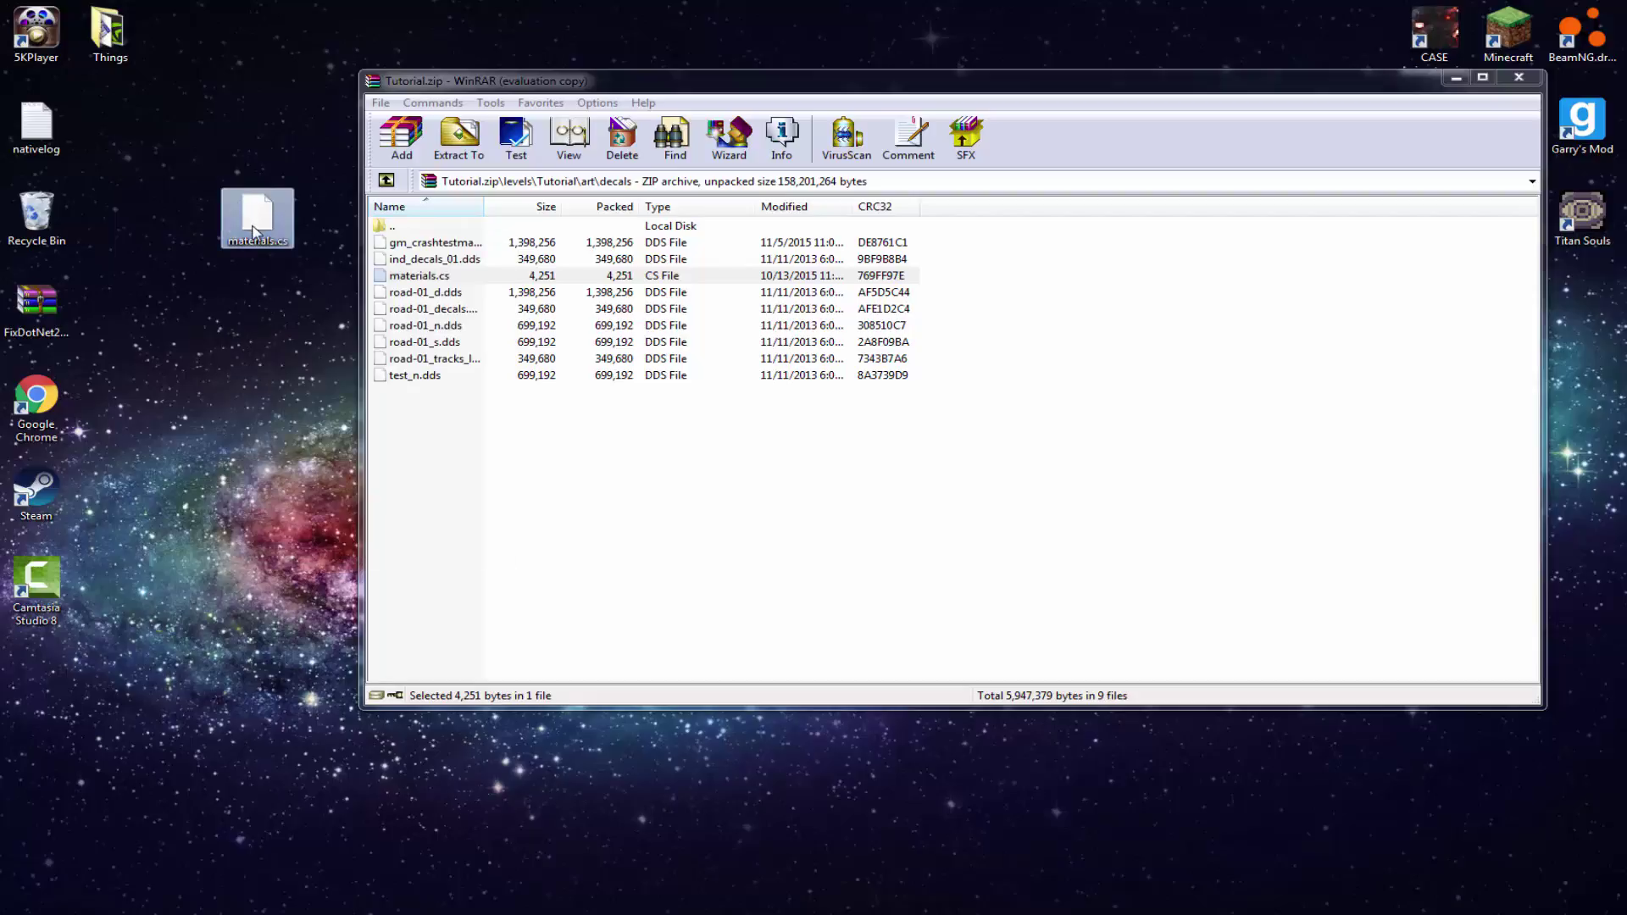
right_click(246, 217)
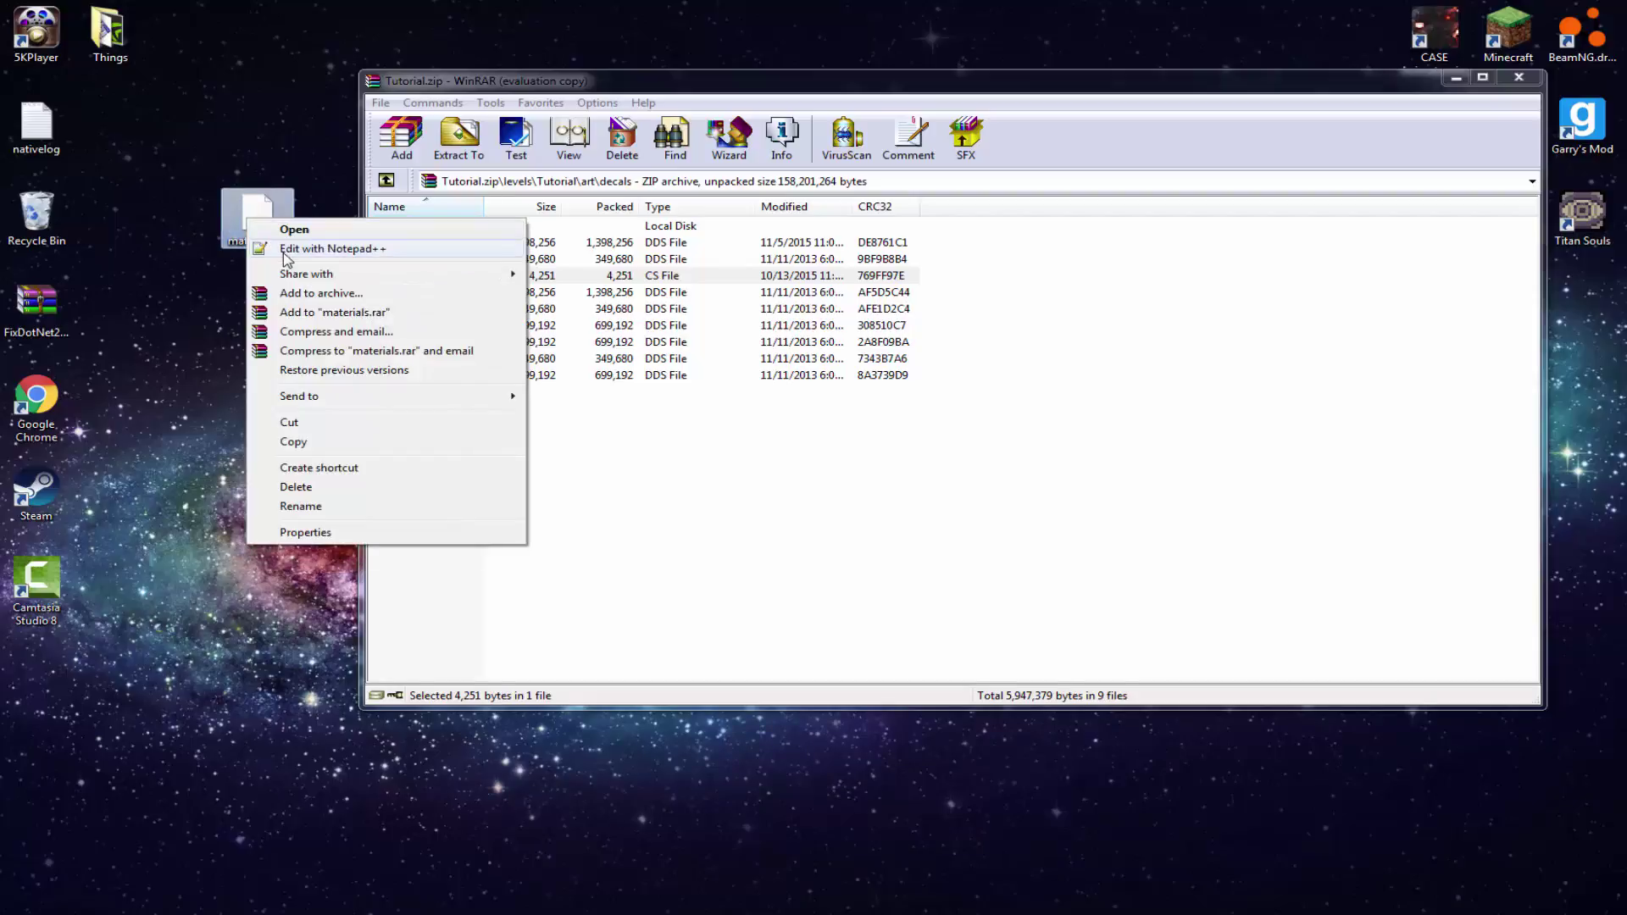
click(288, 247)
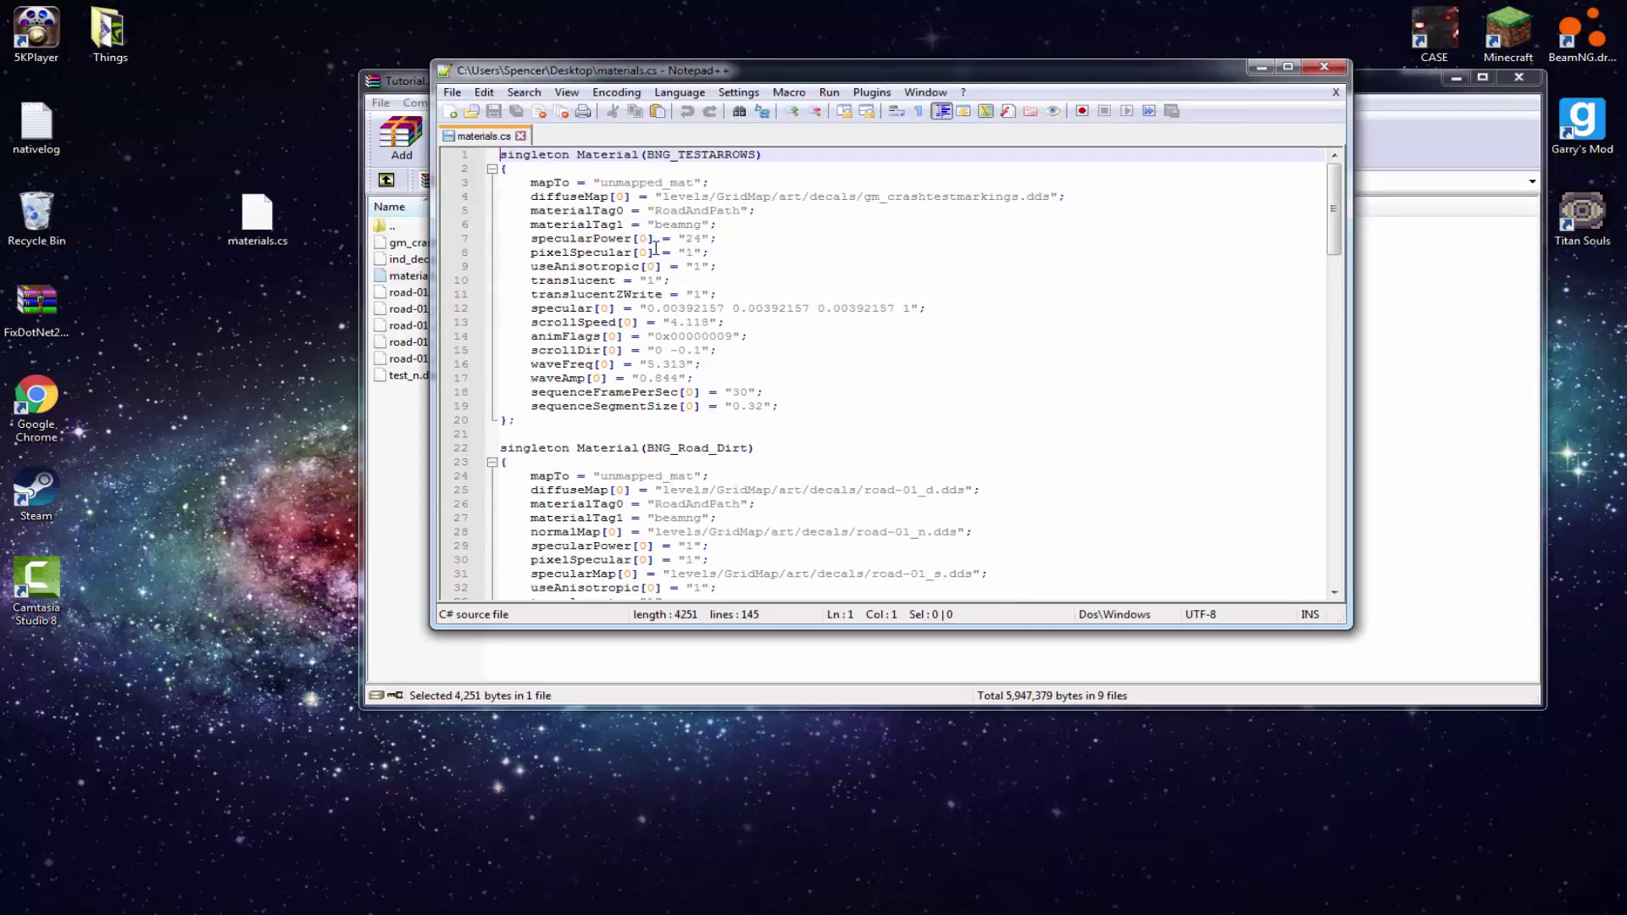
Step: Replace all 9 GridMap occurrences in materials.cs with Tutorial
double_click(740, 198)
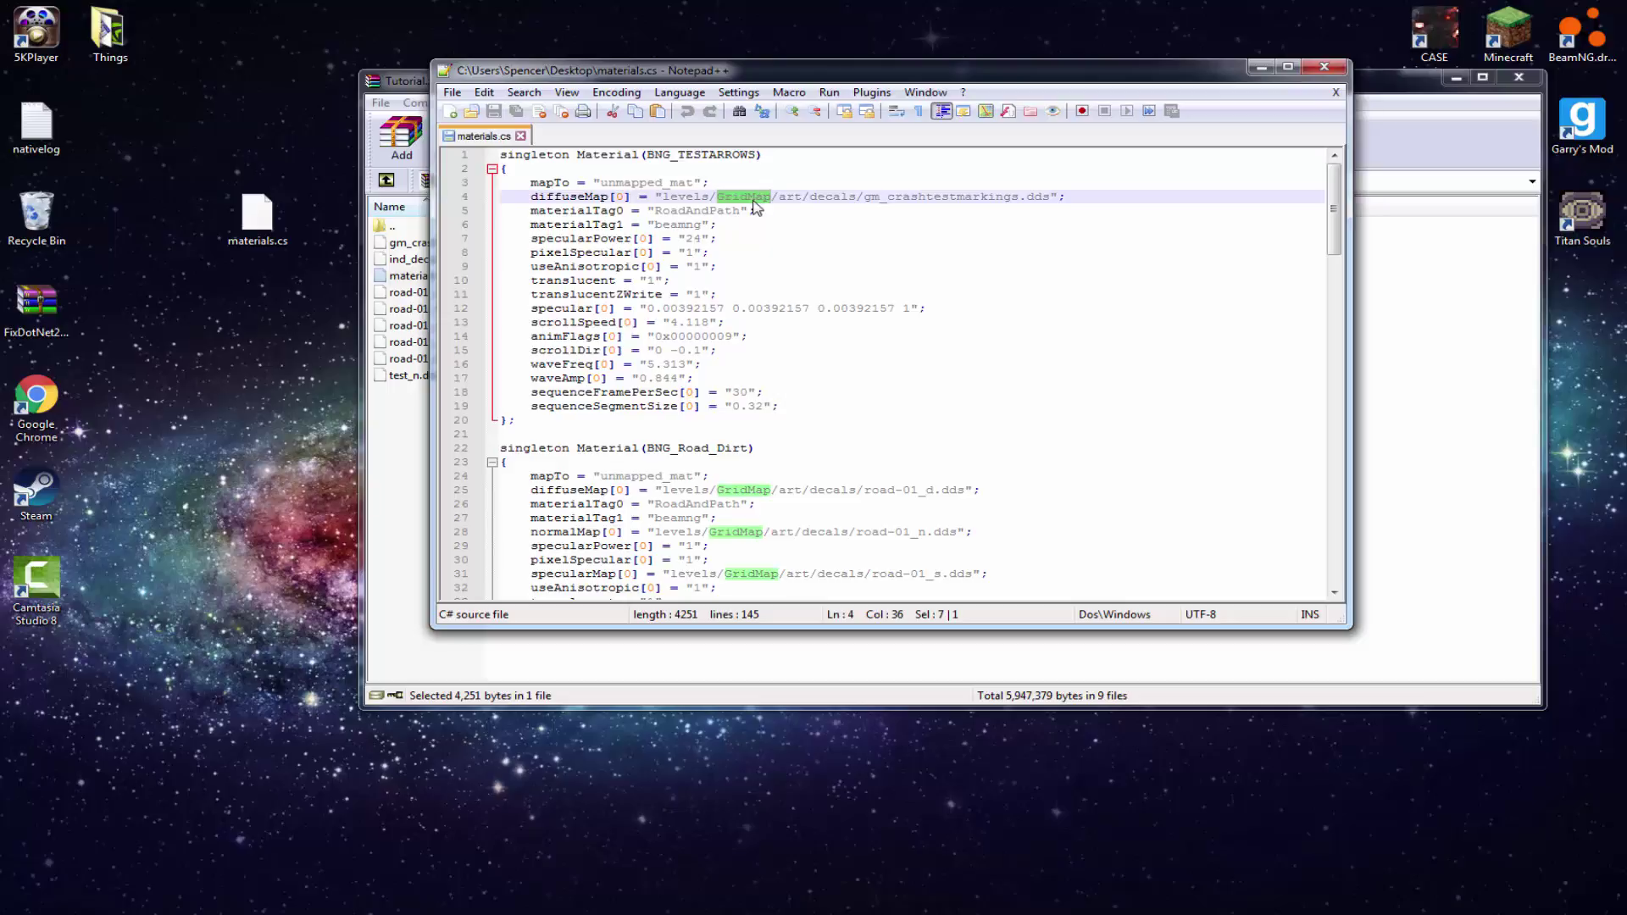
key(ctrl+f)
click(689, 239)
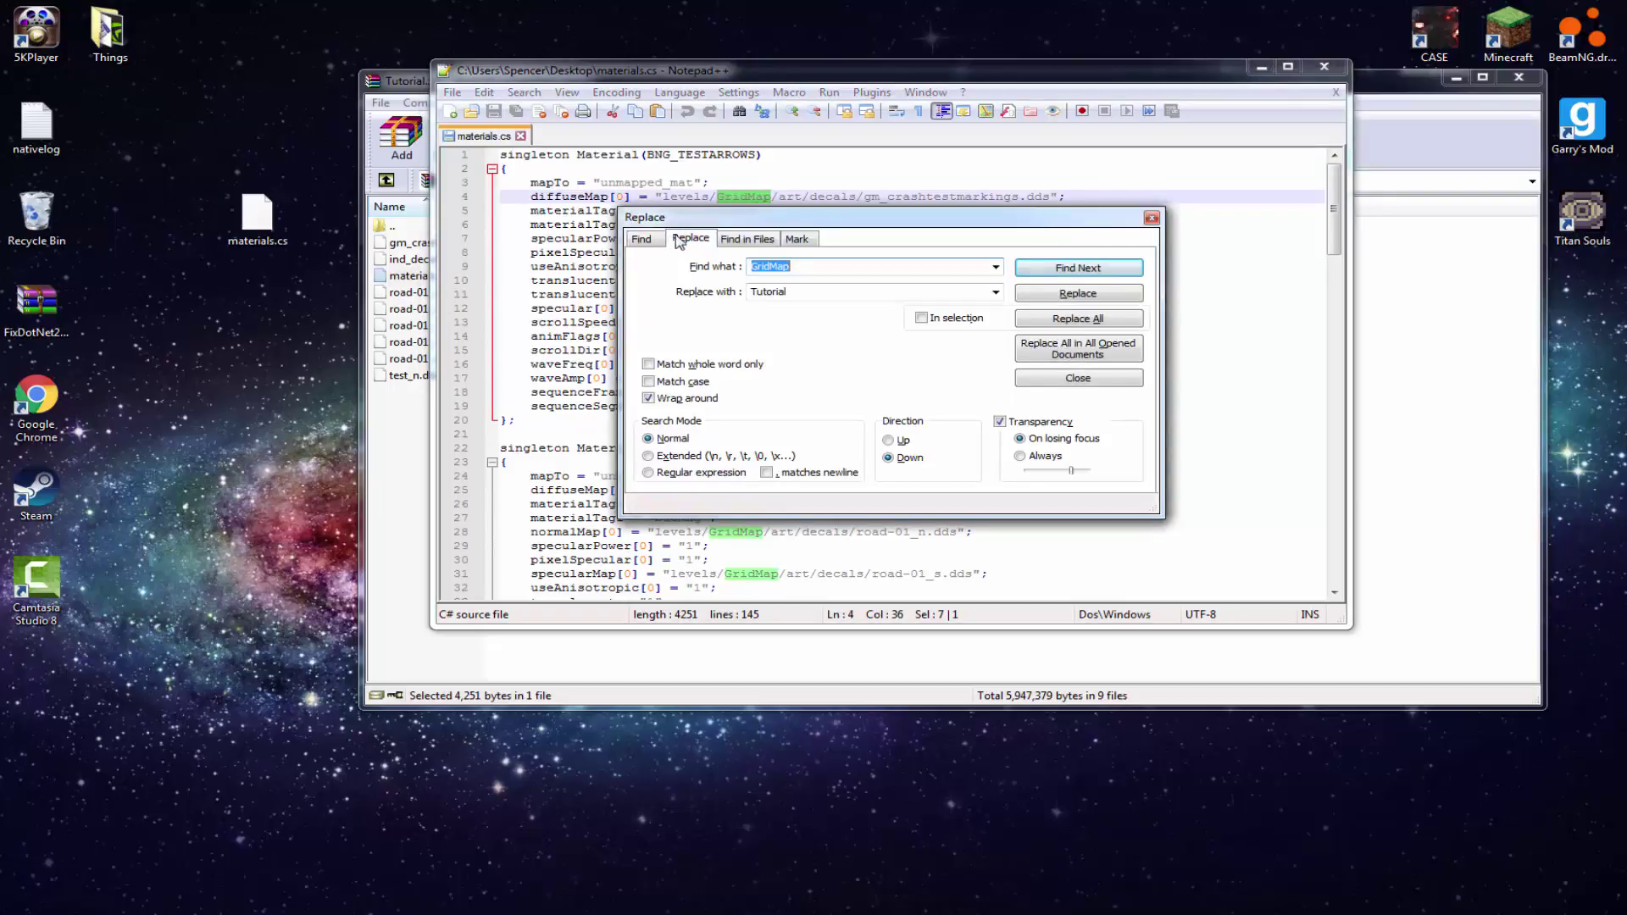
click(1075, 319)
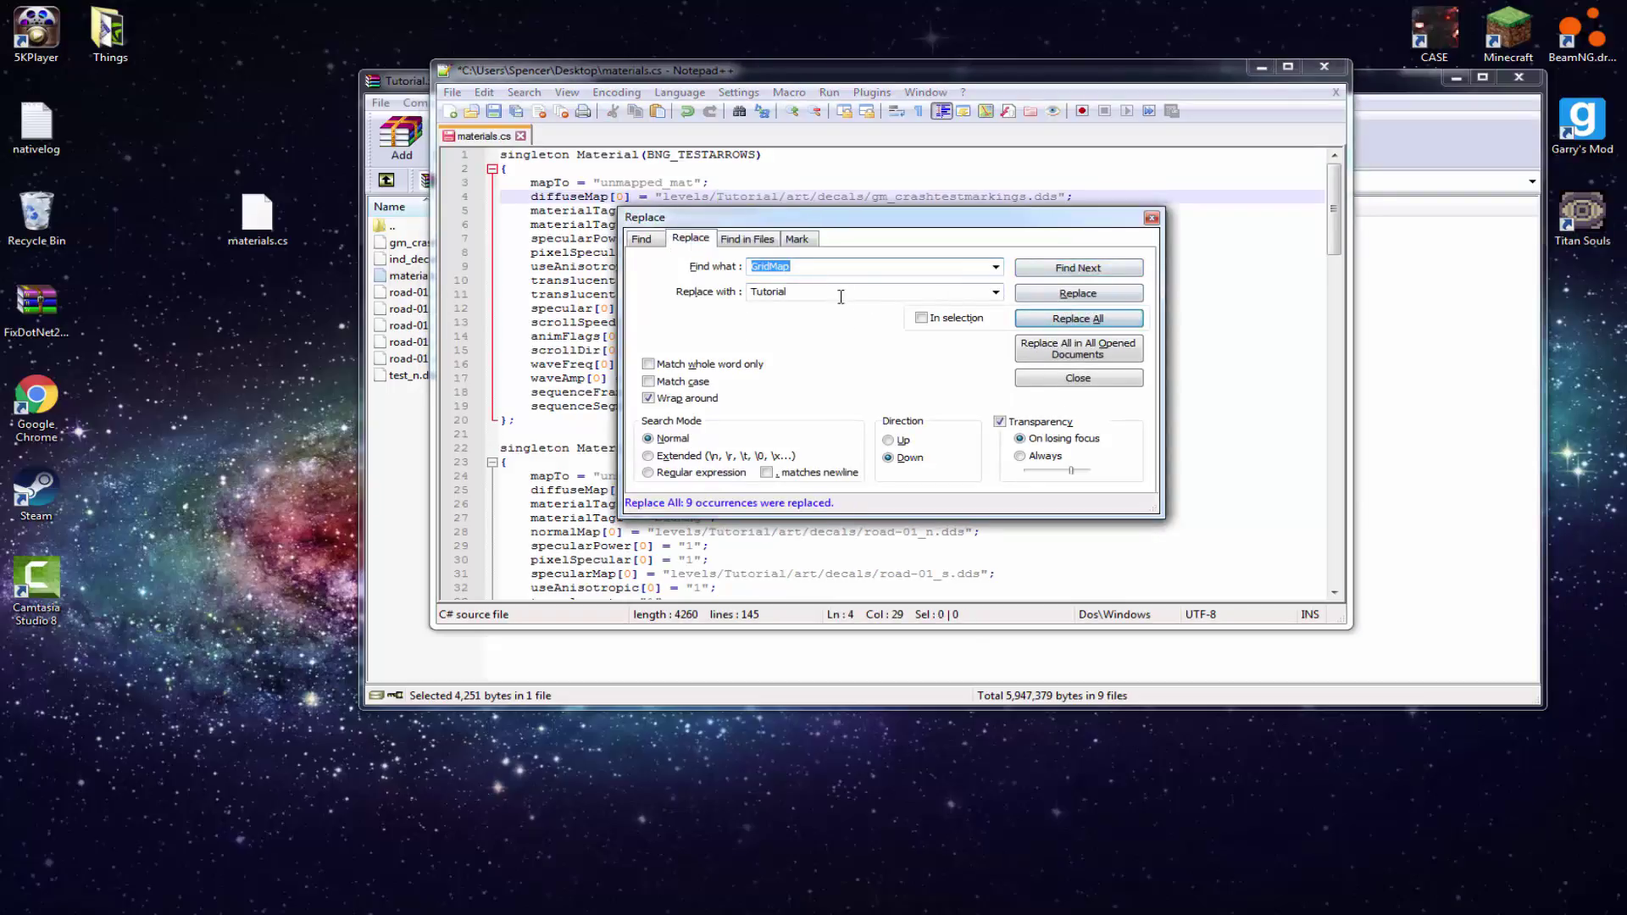
double_click(768, 294)
click(806, 289)
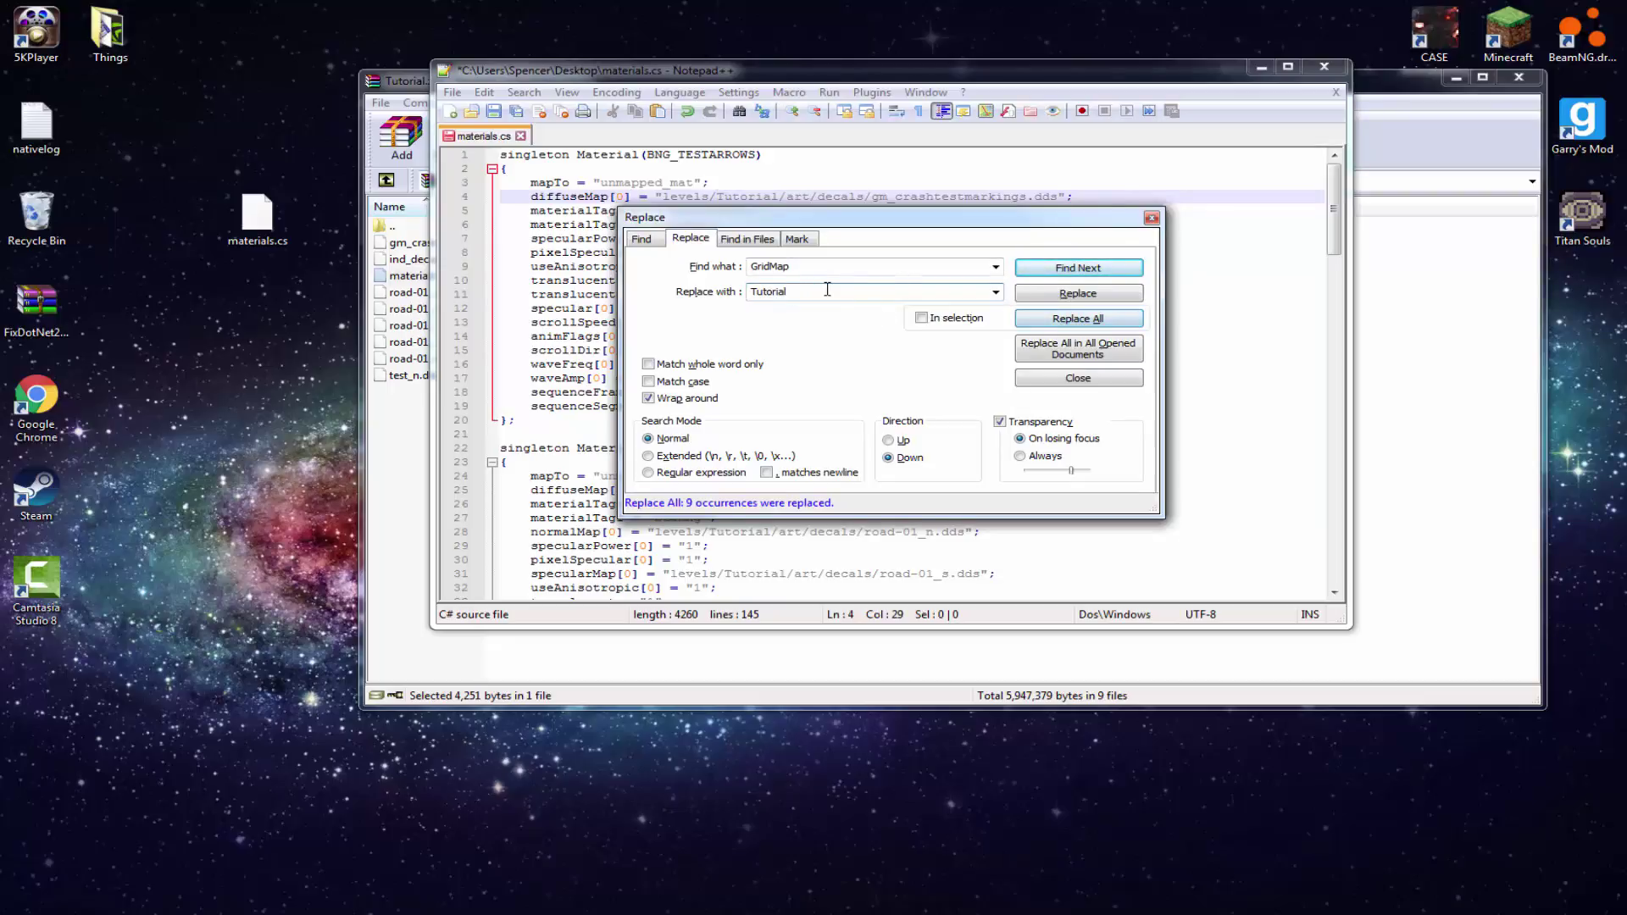
click(1152, 219)
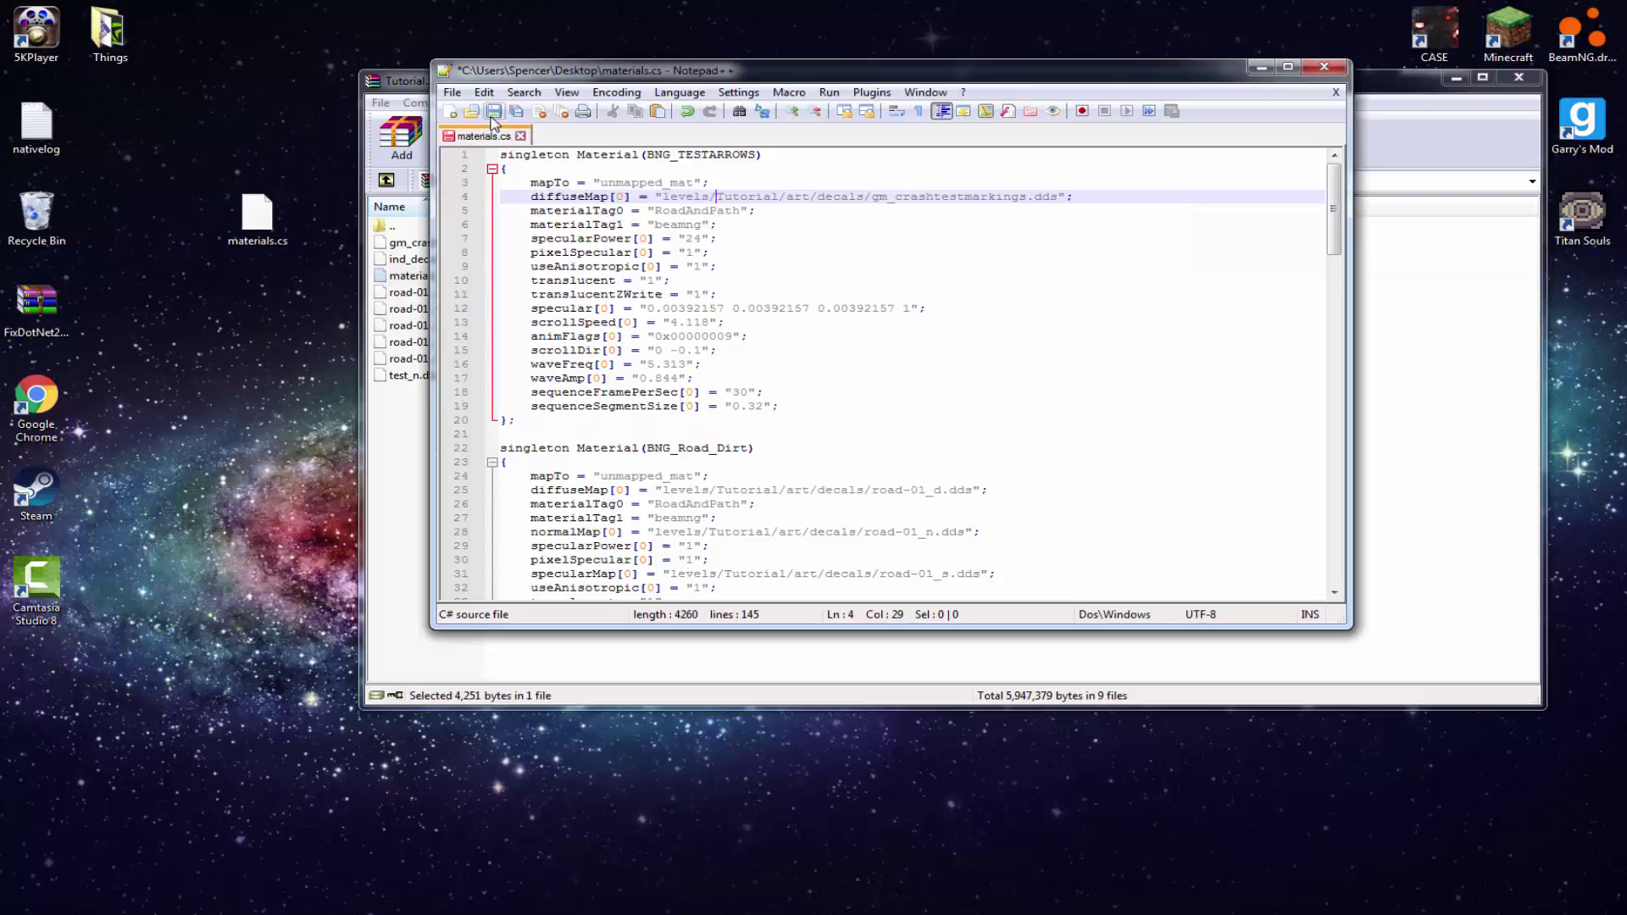
Step: Save materials.cs, close Notepad++, and drag the file back into the decals folder
click(517, 112)
click(1324, 66)
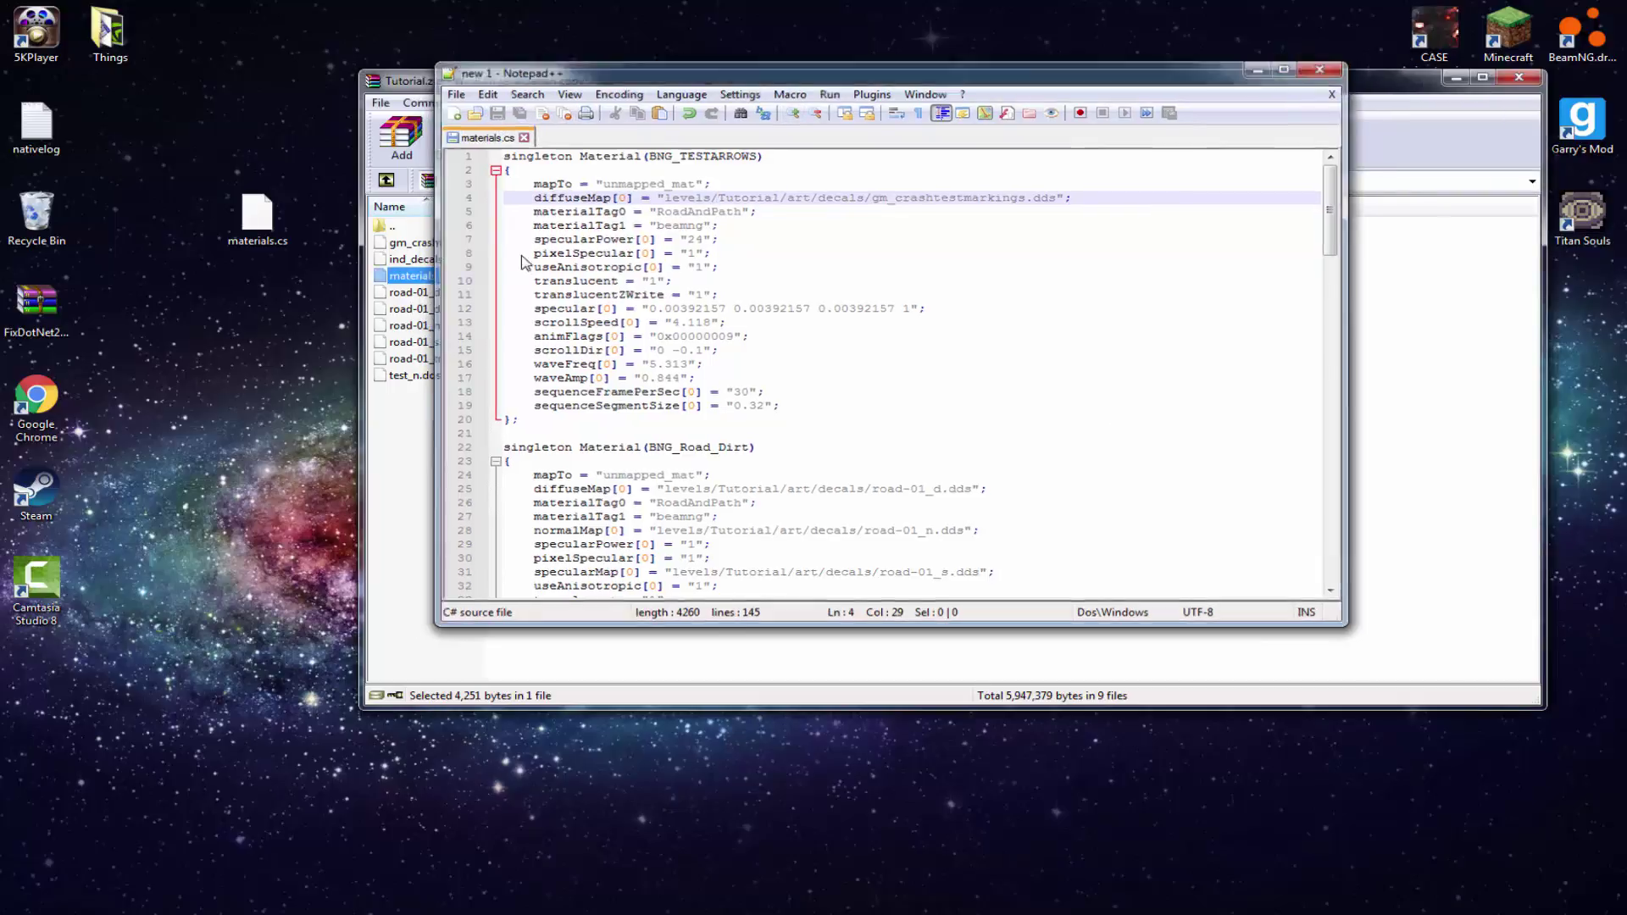
drag(254, 219, 471, 441)
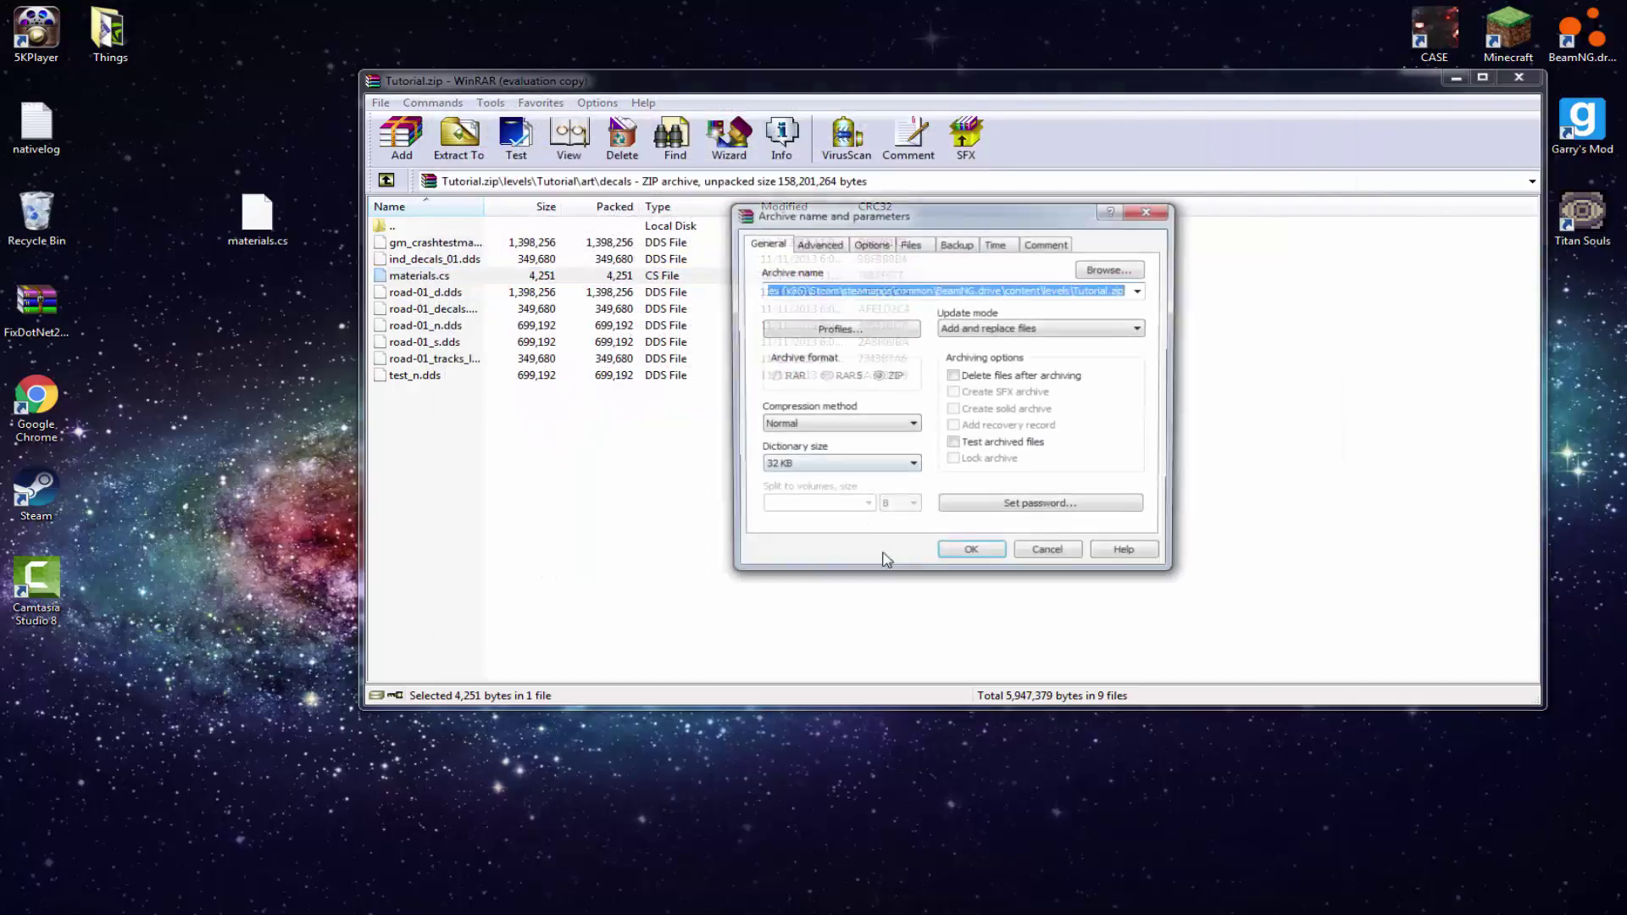
Step: Confirm the archive update, recycle the desktop materials.cs, and go up to the art folder
click(964, 549)
drag(257, 216, 37, 212)
click(386, 181)
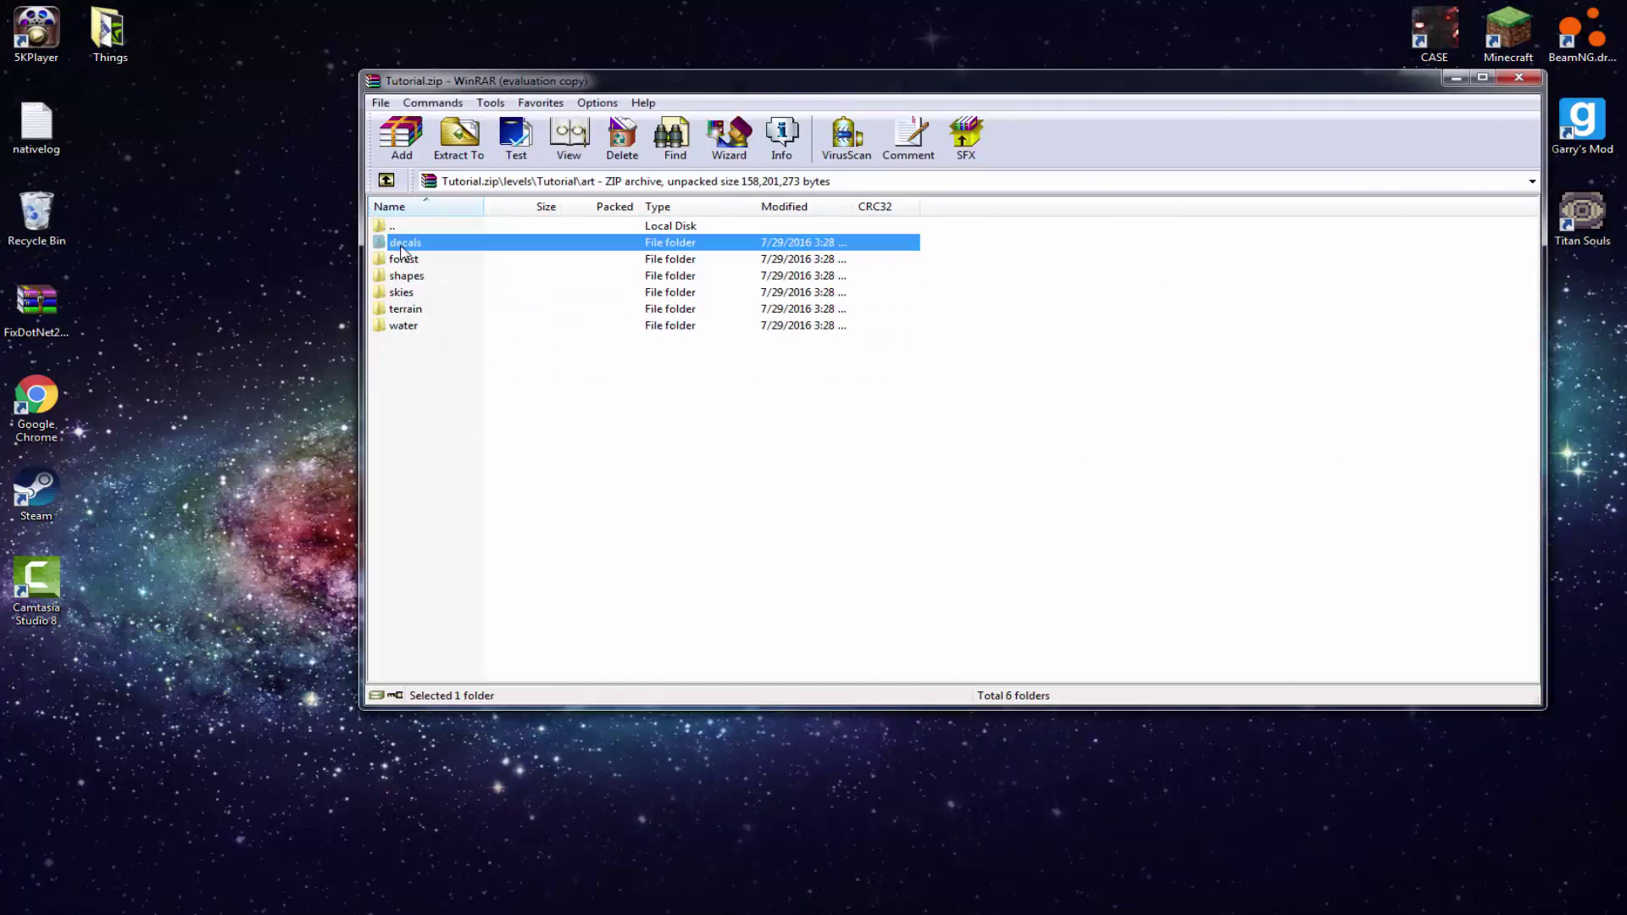
Step: Browse into art\shapes\buildings, which lists 41 files including materials.cs
double_click(415, 278)
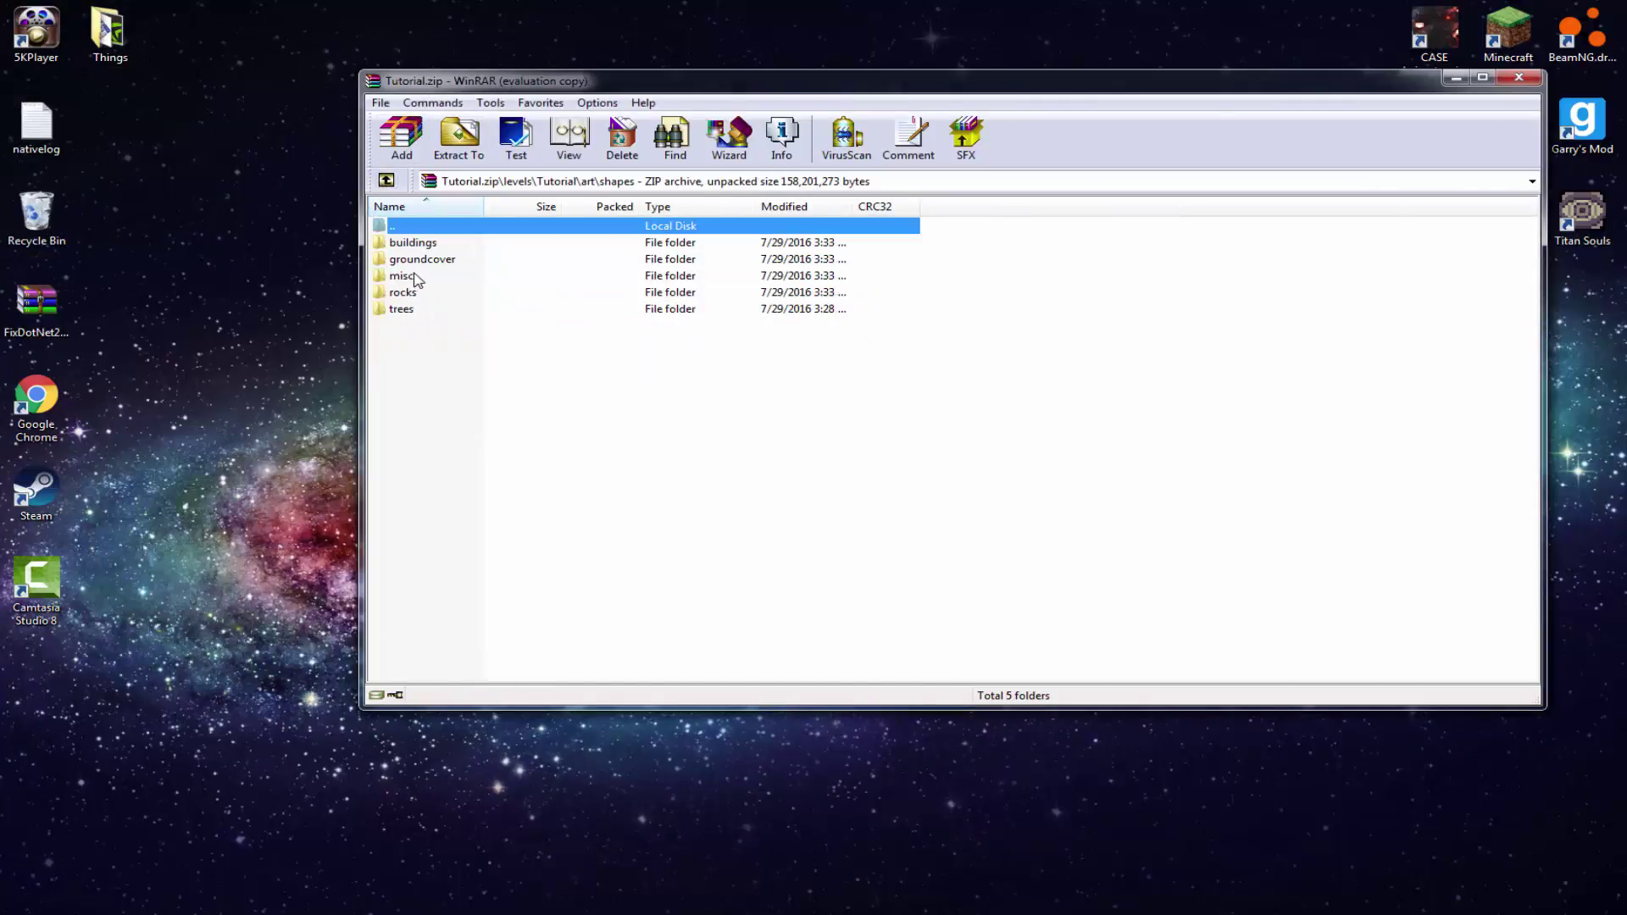
click(387, 180)
double_click(407, 260)
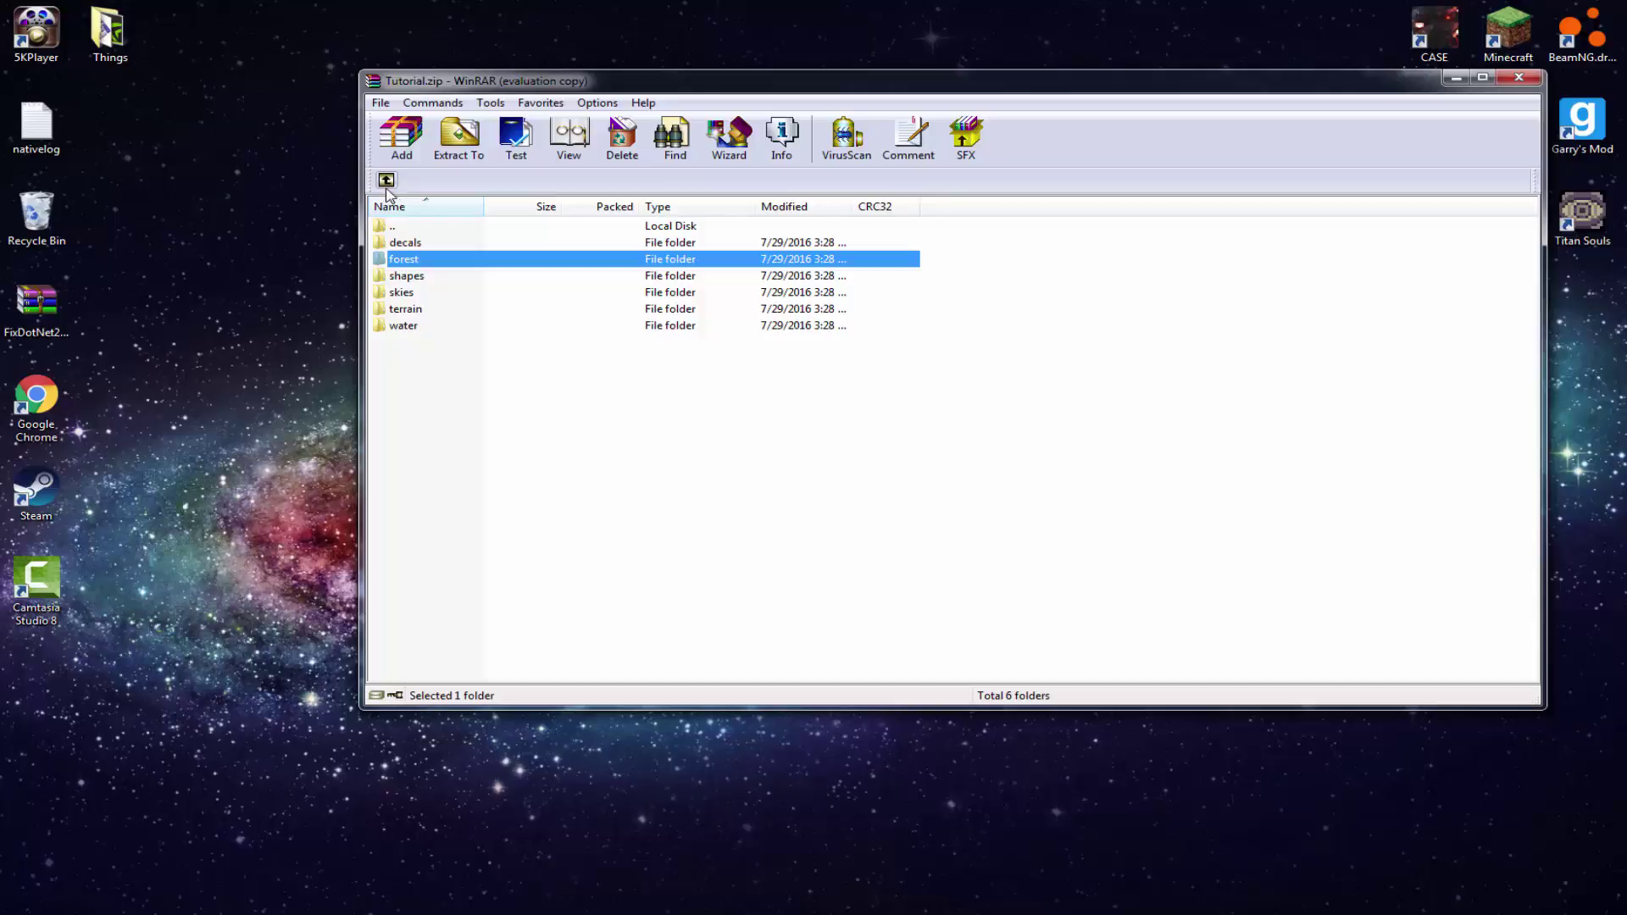
double_click(416, 259)
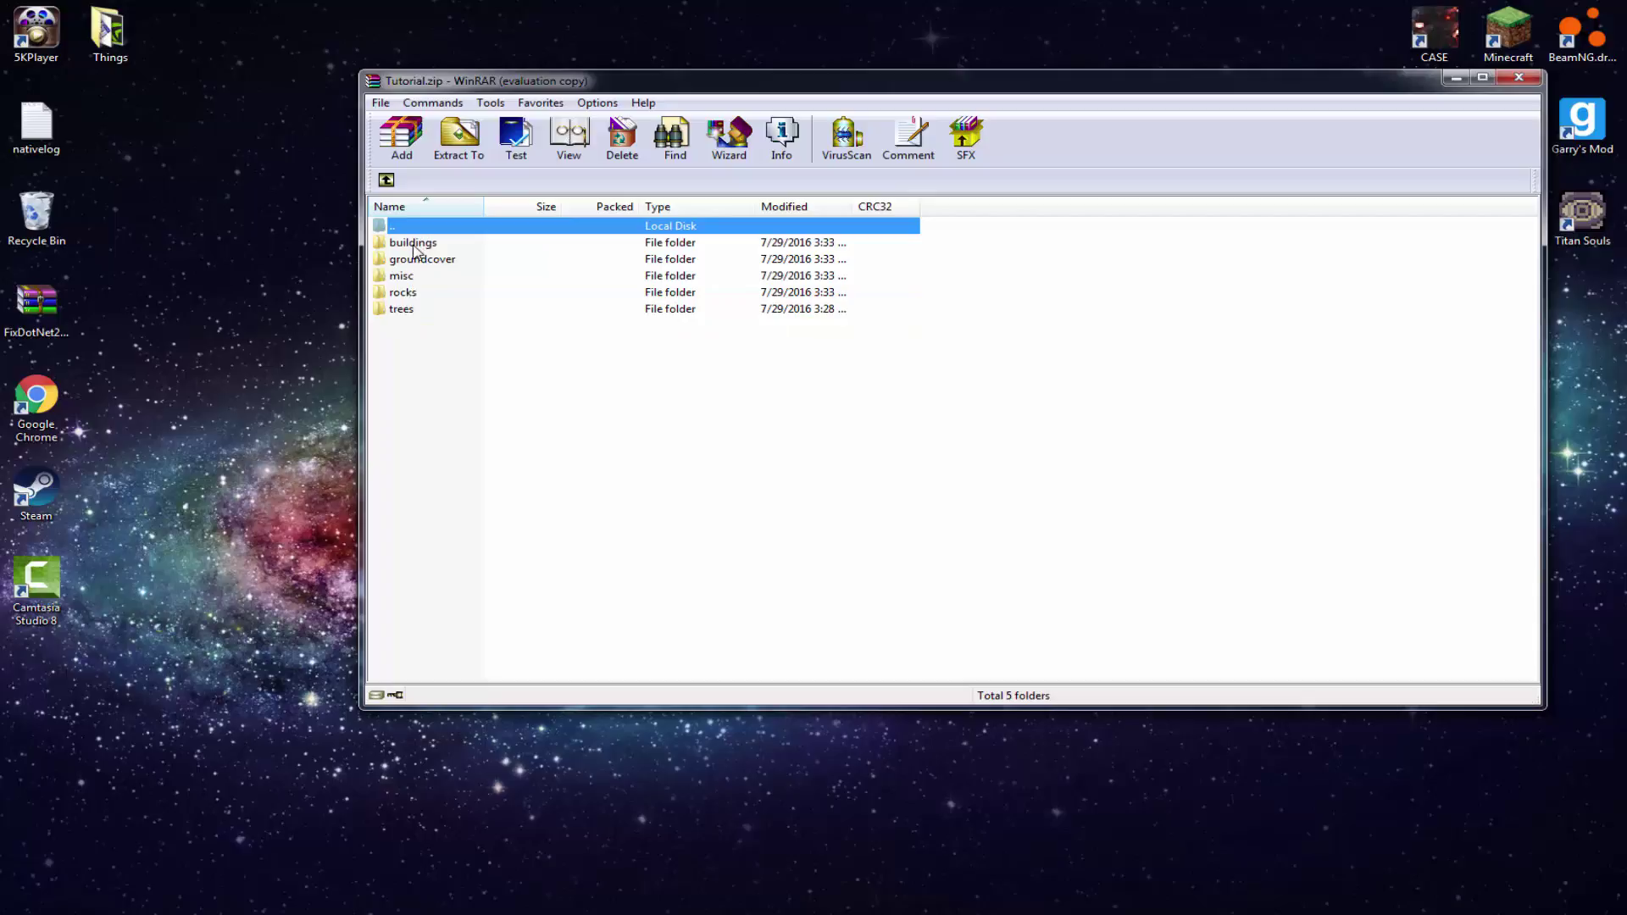
double_click(413, 245)
scroll(415, 371, down, 5)
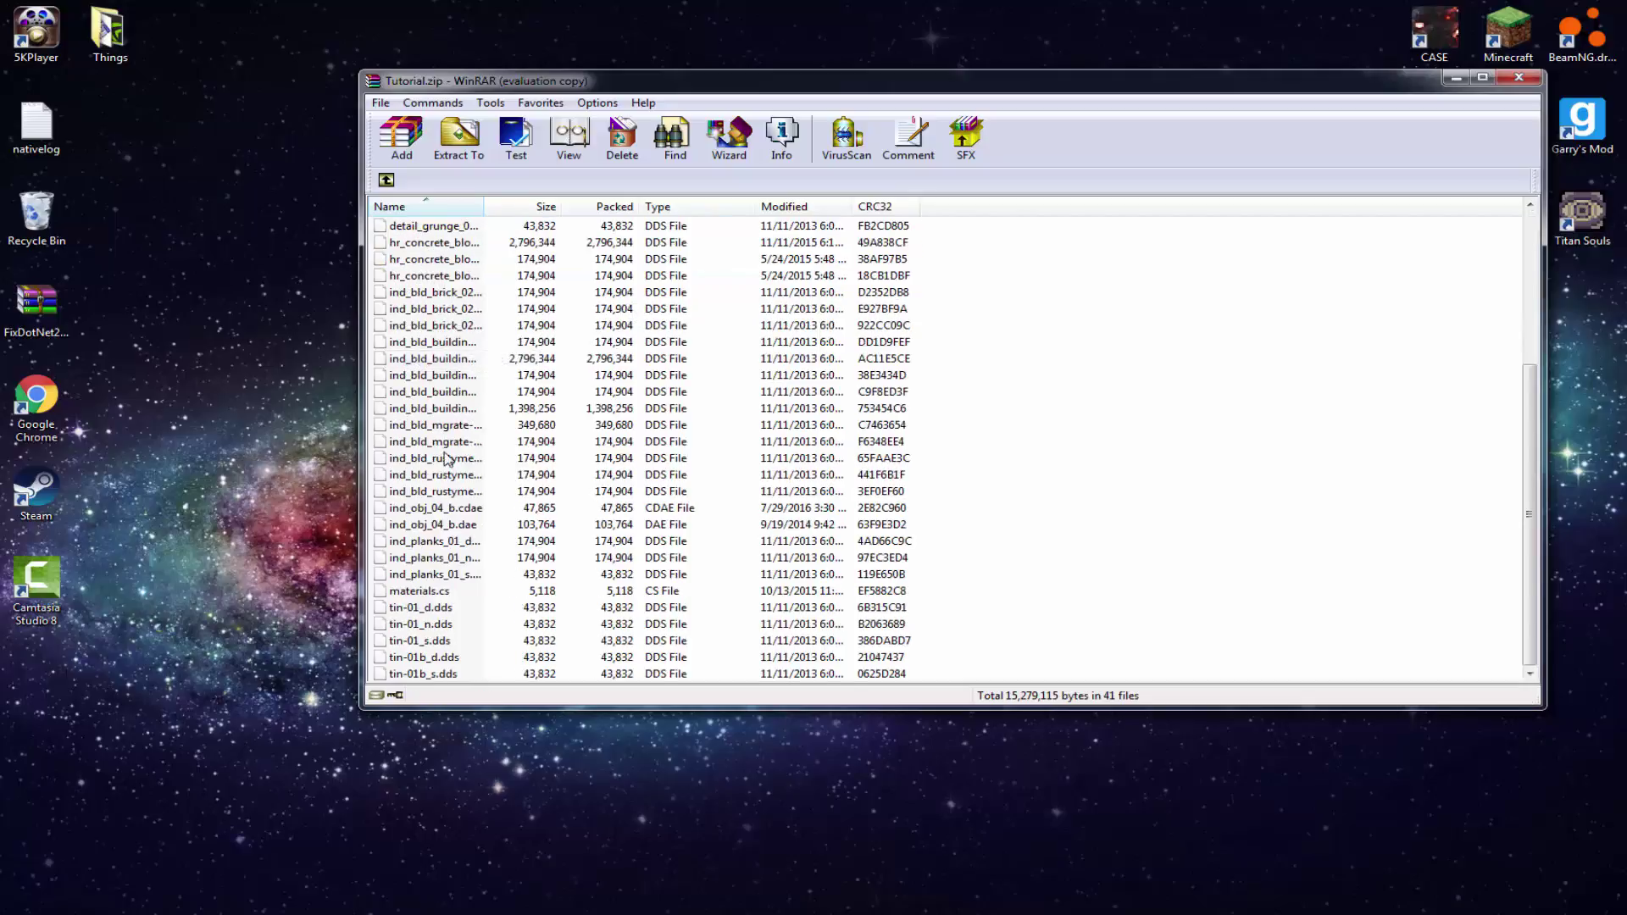
Step: Copy the buildings materials.cs to the desktop and open it in Notepad++
drag(420, 590, 318, 470)
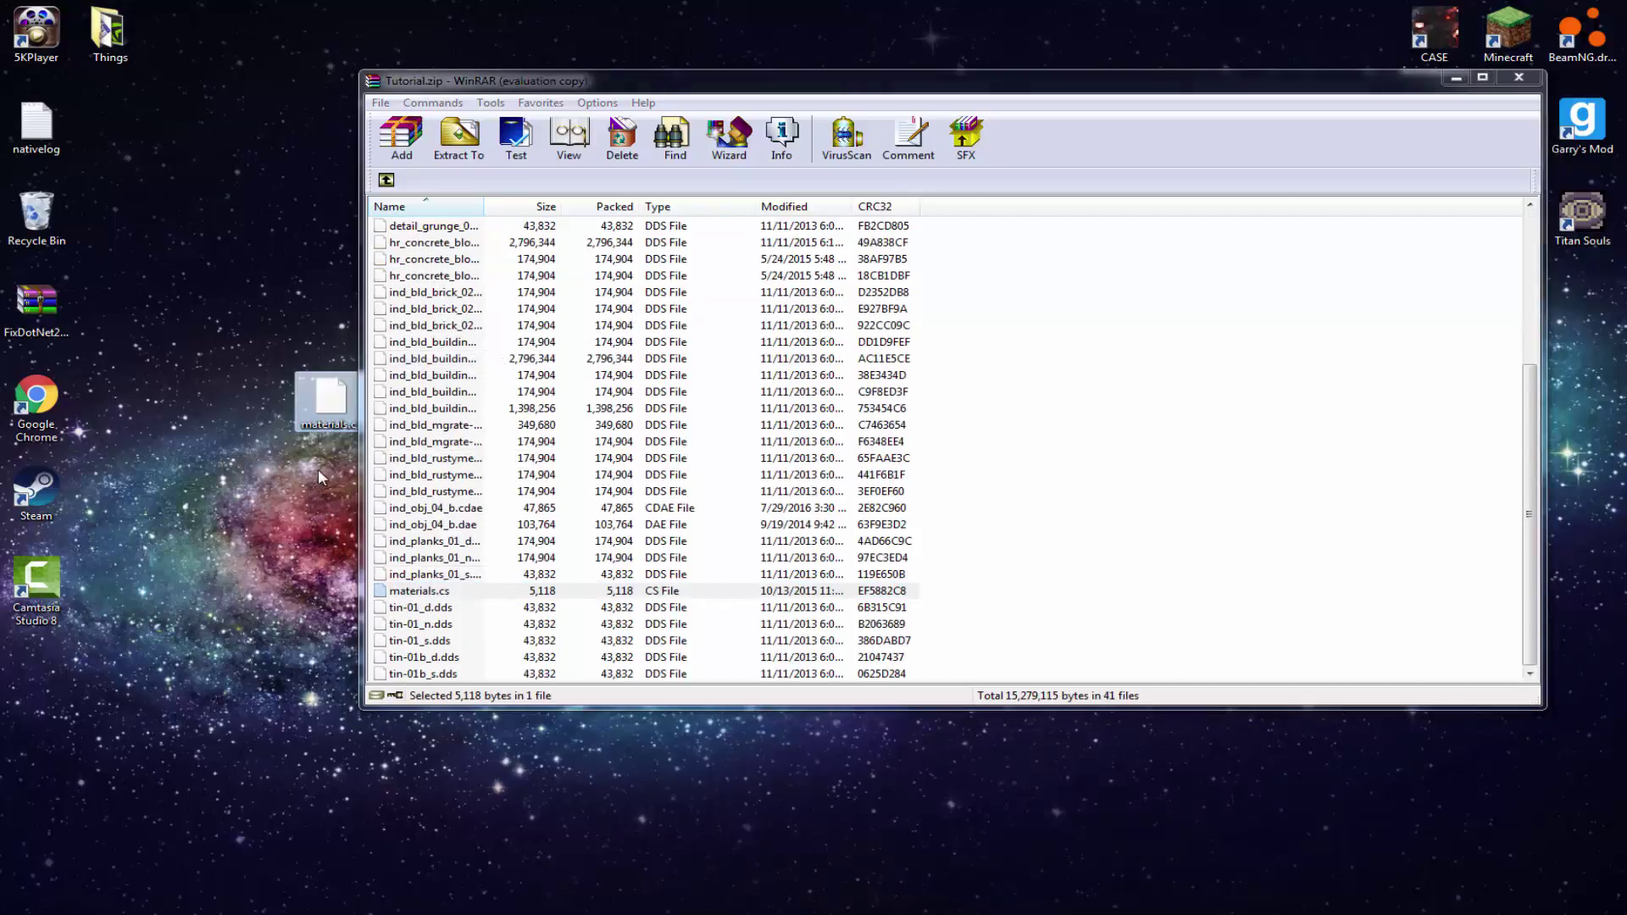
right_click(309, 389)
click(433, 575)
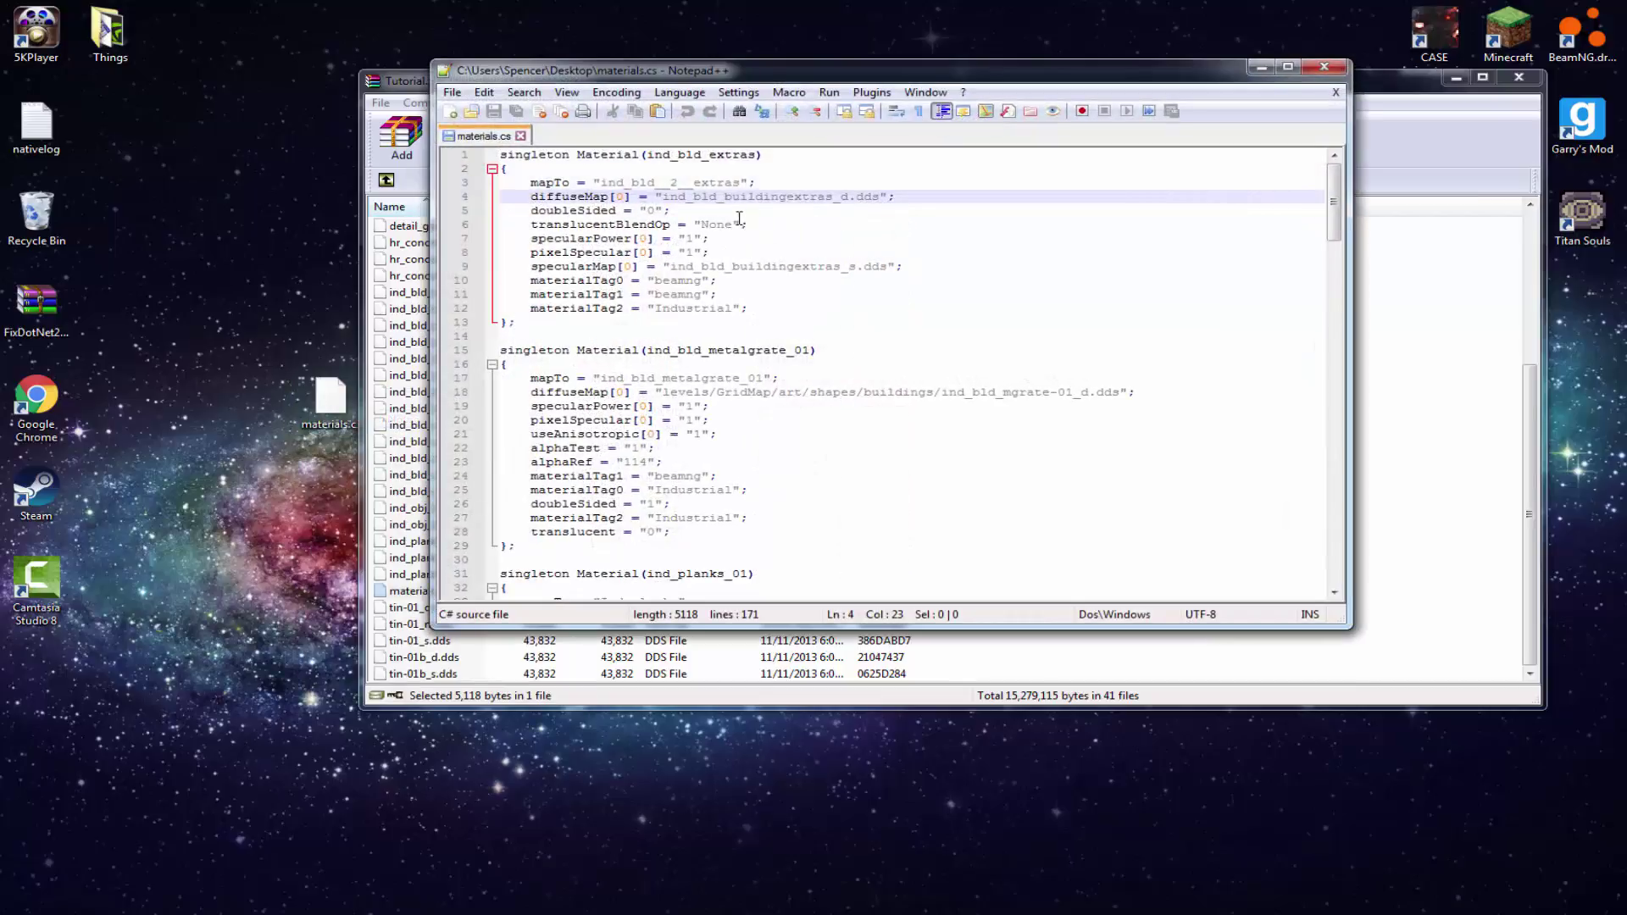
Step: Replace GridMap with Tutorial, save, and drag the file back into the buildings folder
drag(715, 394, 760, 393)
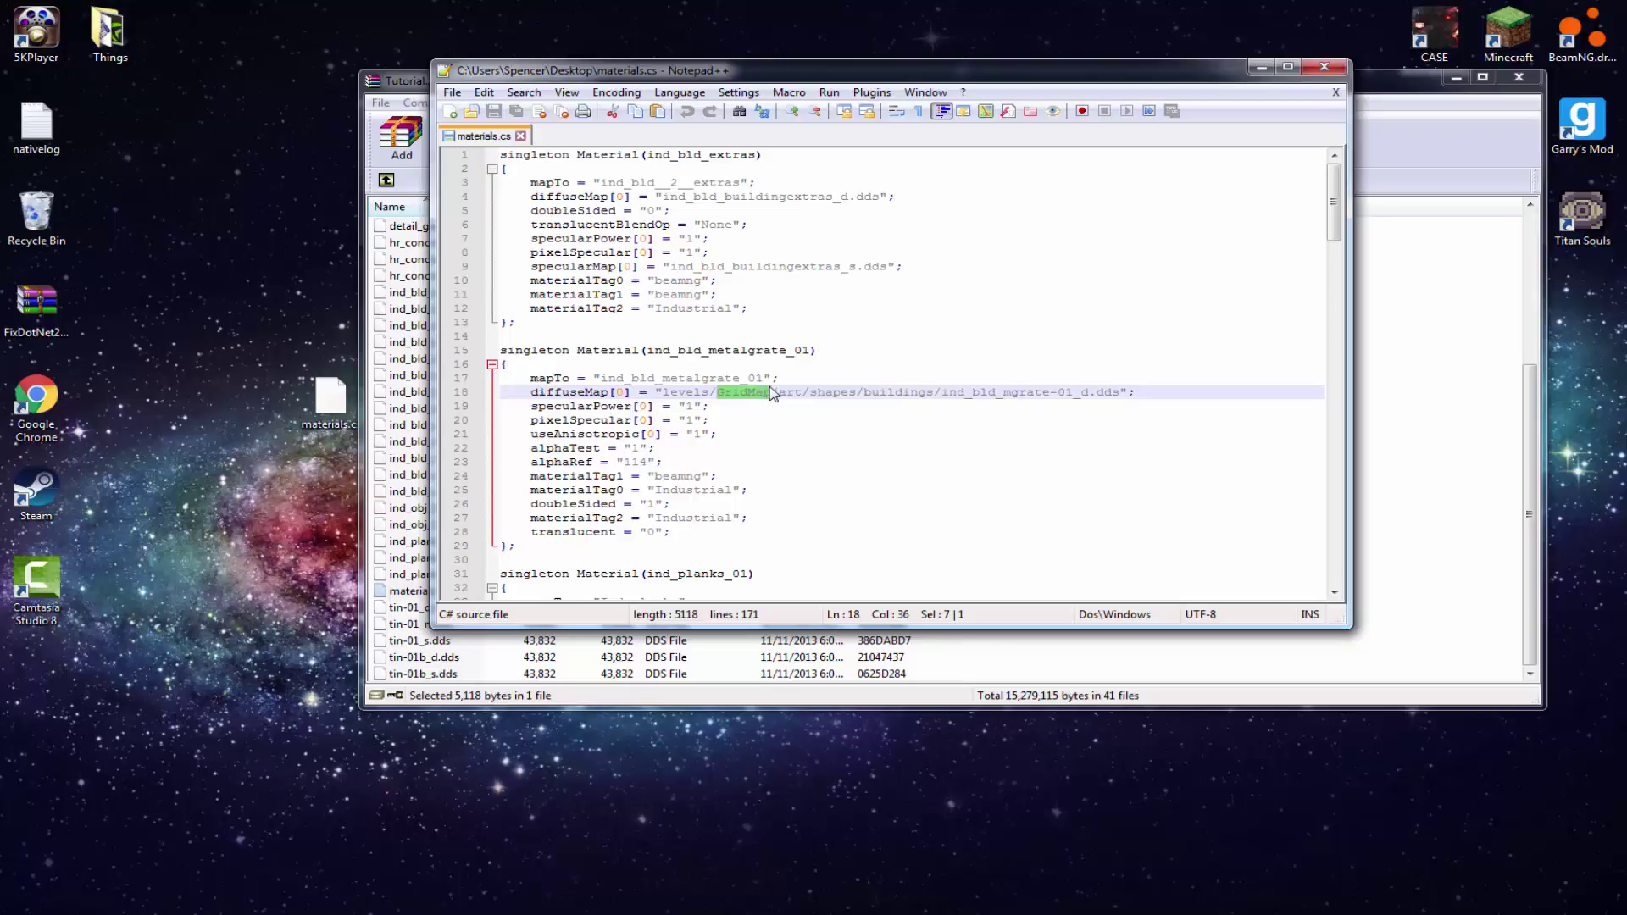
key(ctrl+h)
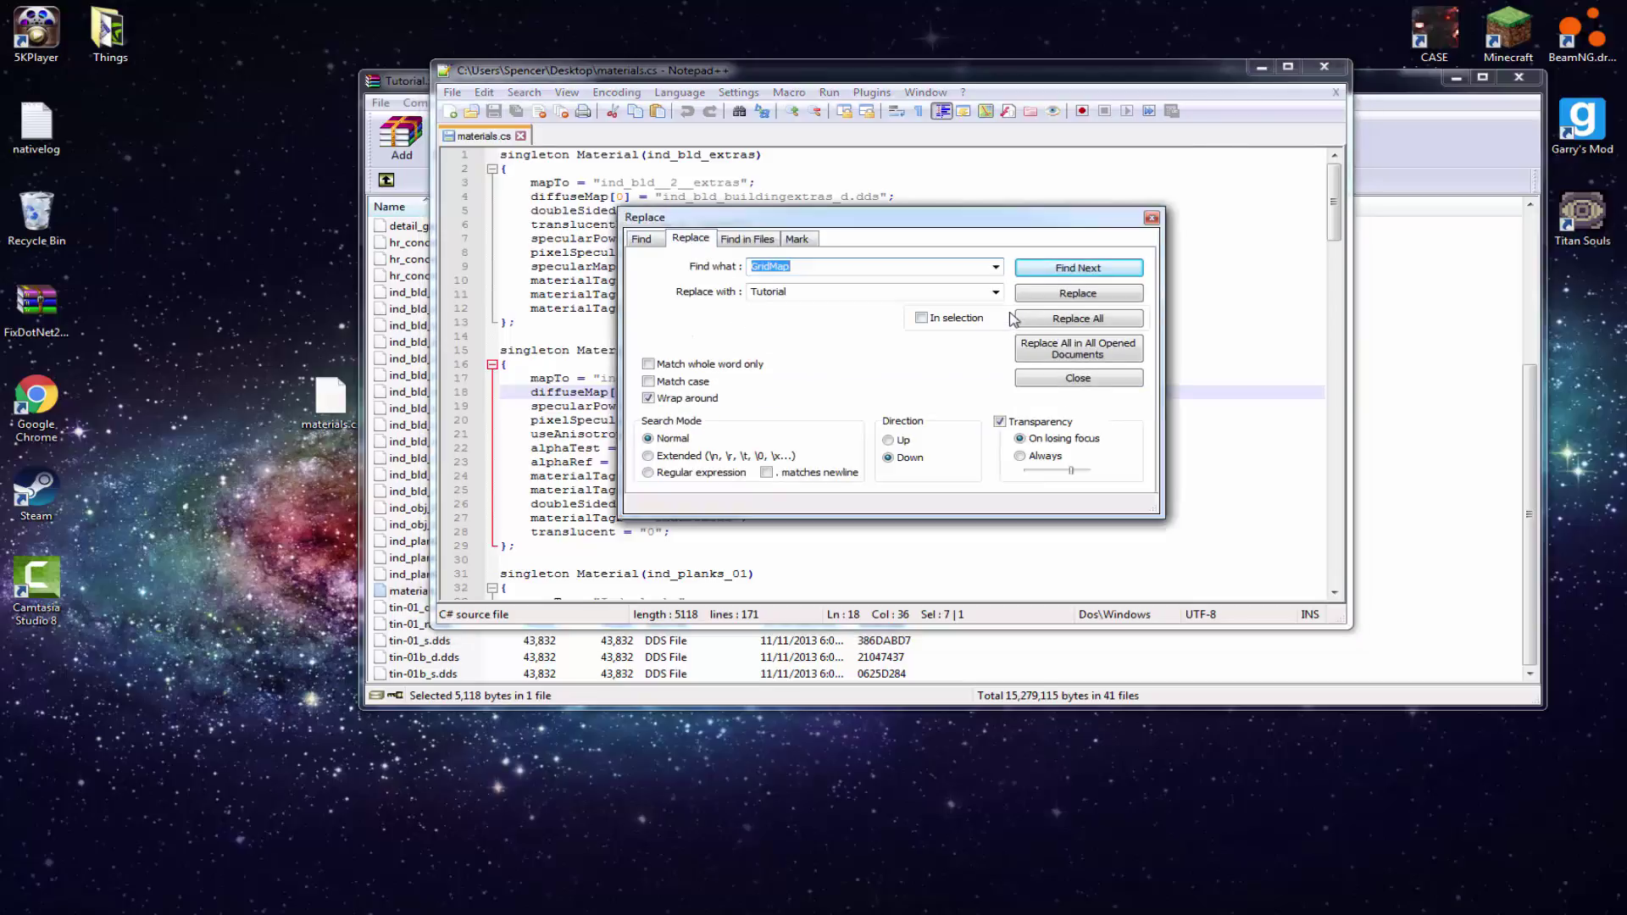
click(1079, 321)
click(1152, 219)
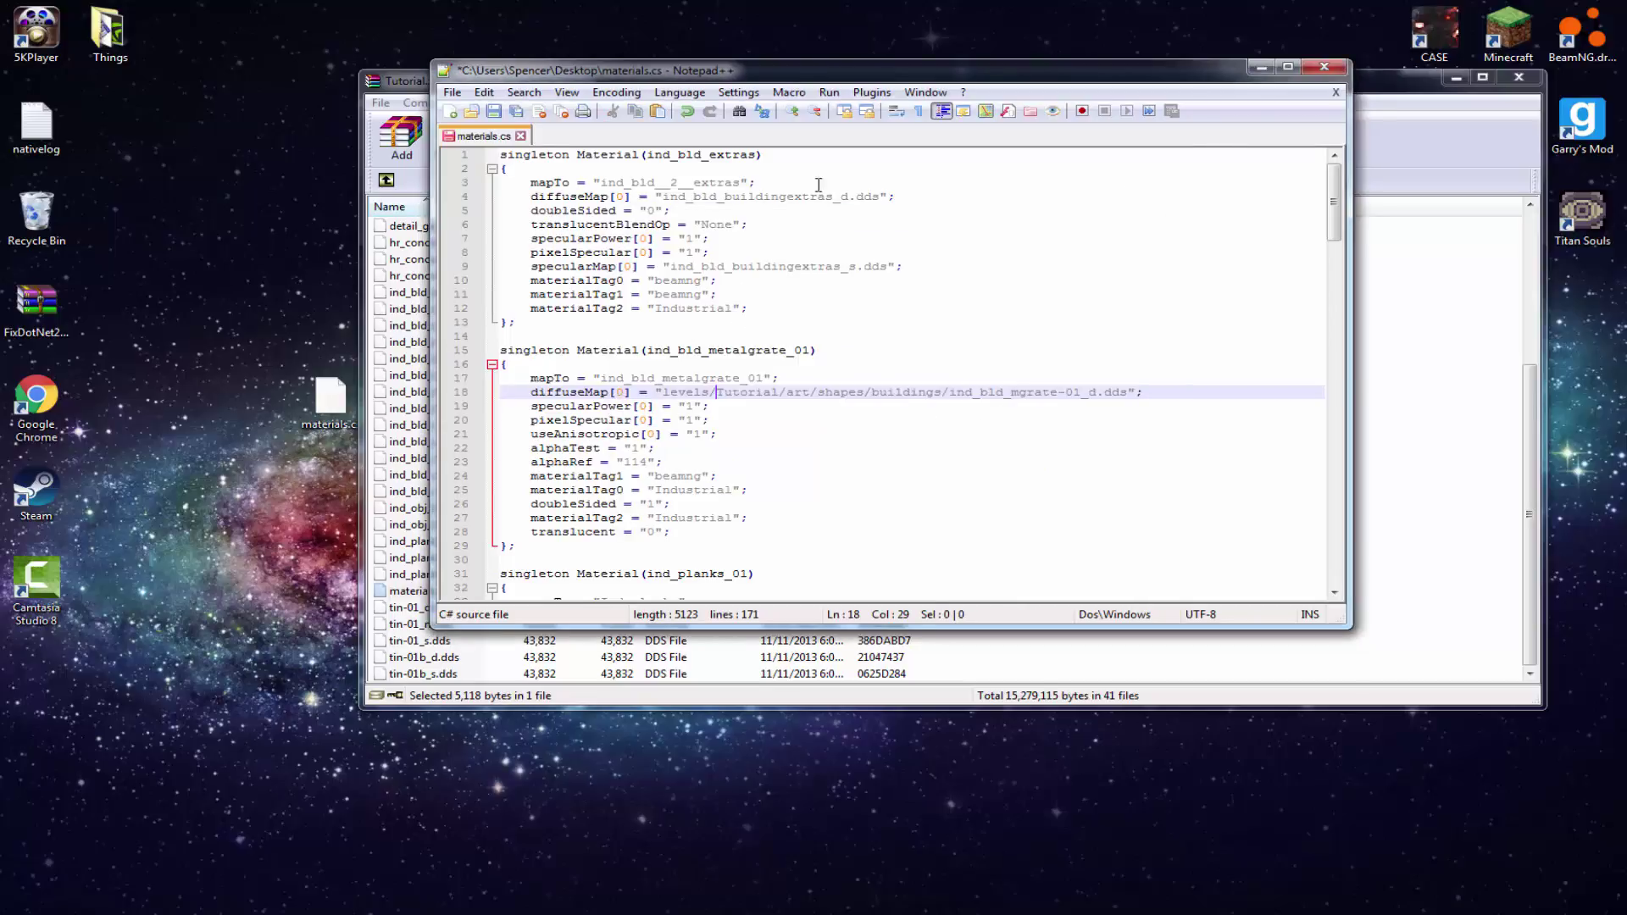
key(ctrl+s)
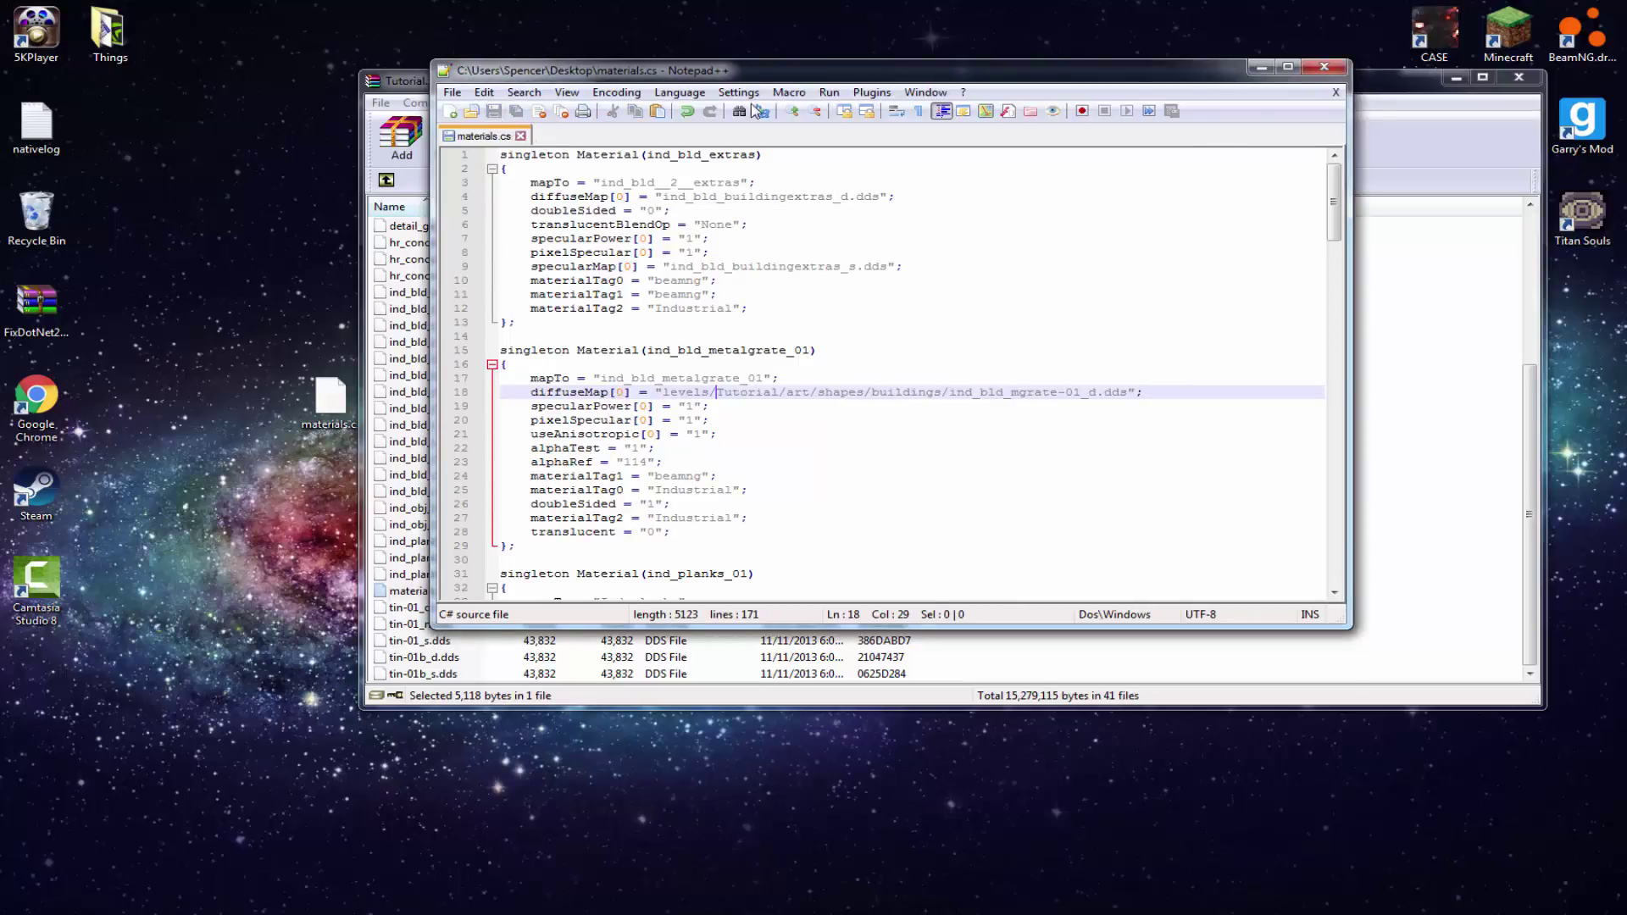
click(1325, 67)
drag(331, 398, 1000, 428)
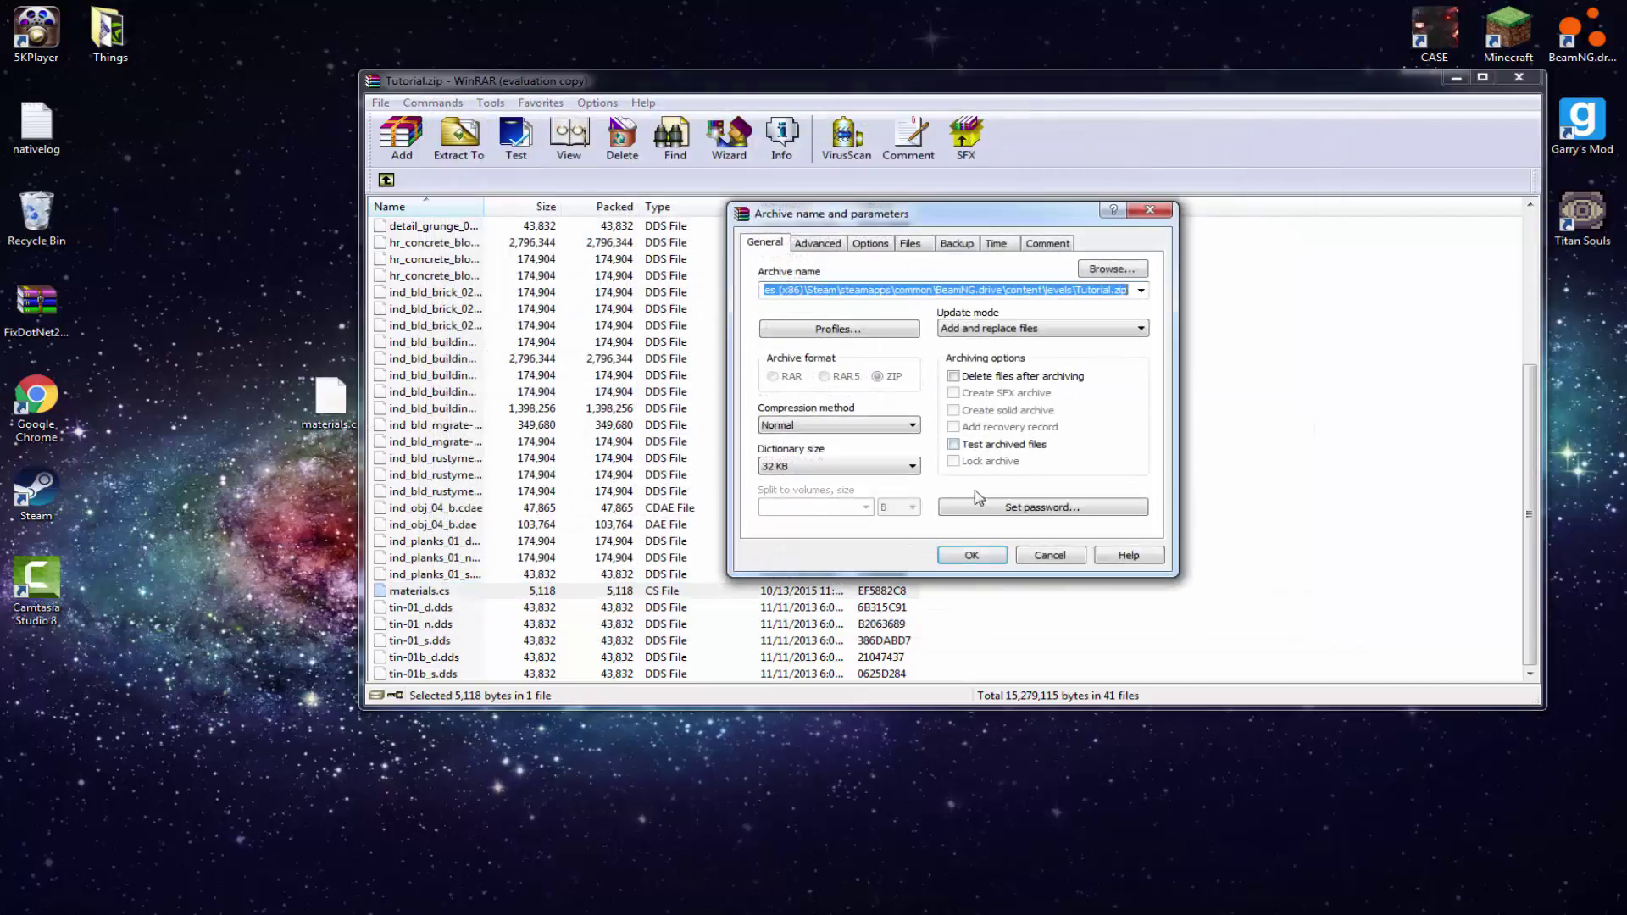
Step: Confirm the buildings archive update and recycle the desktop materials.cs
click(971, 555)
drag(330, 399, 62, 152)
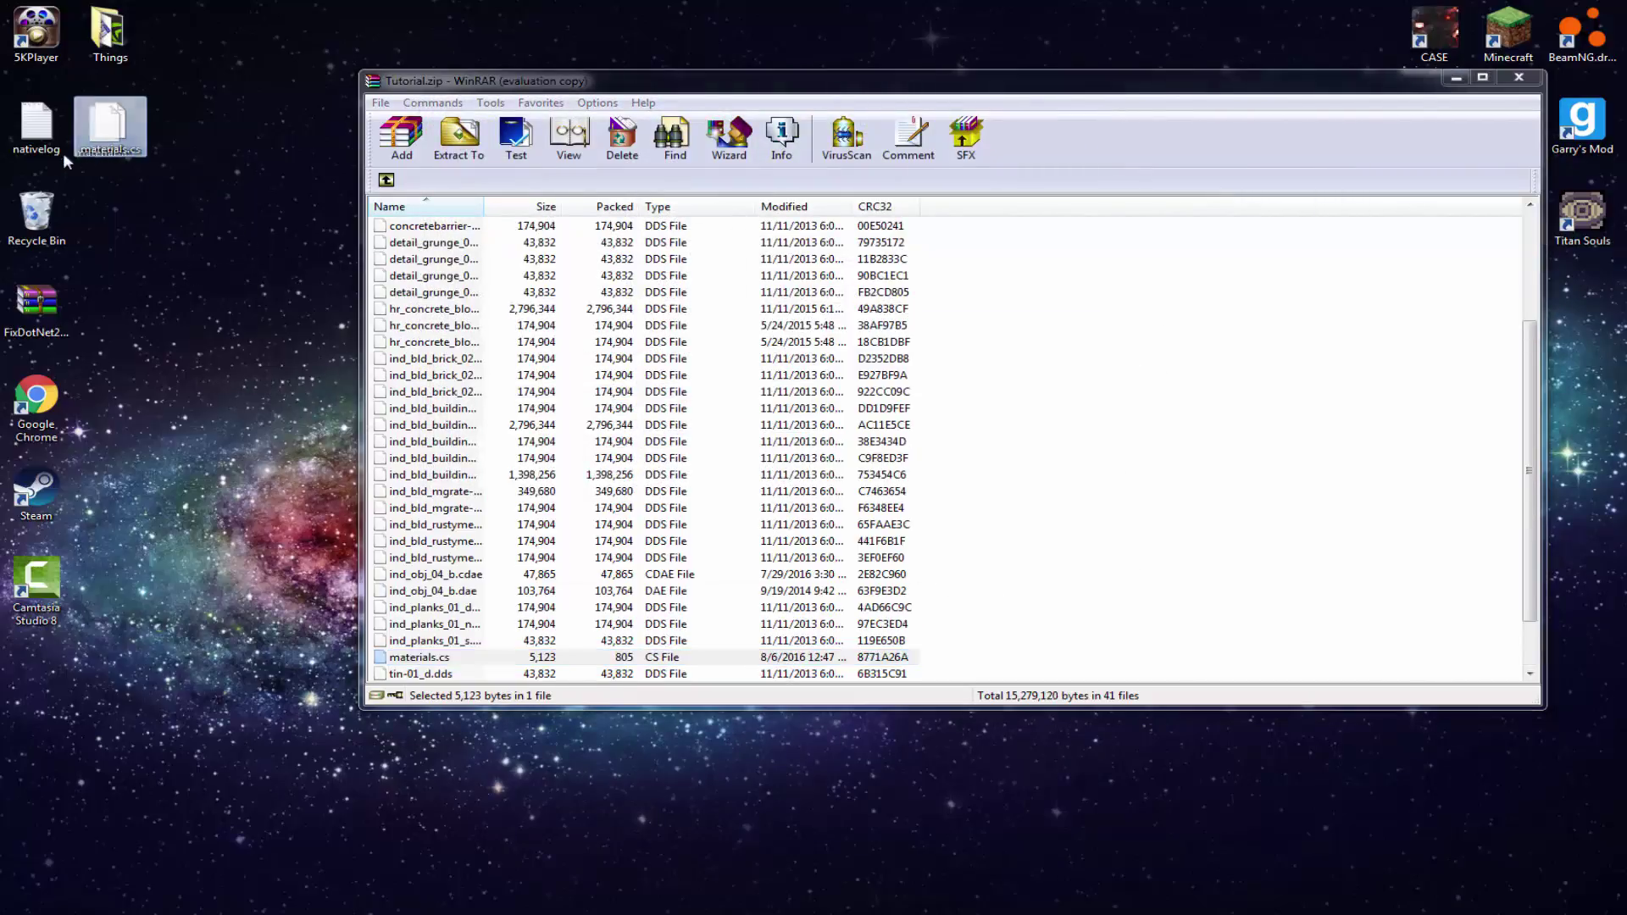
drag(22, 271, 36, 222)
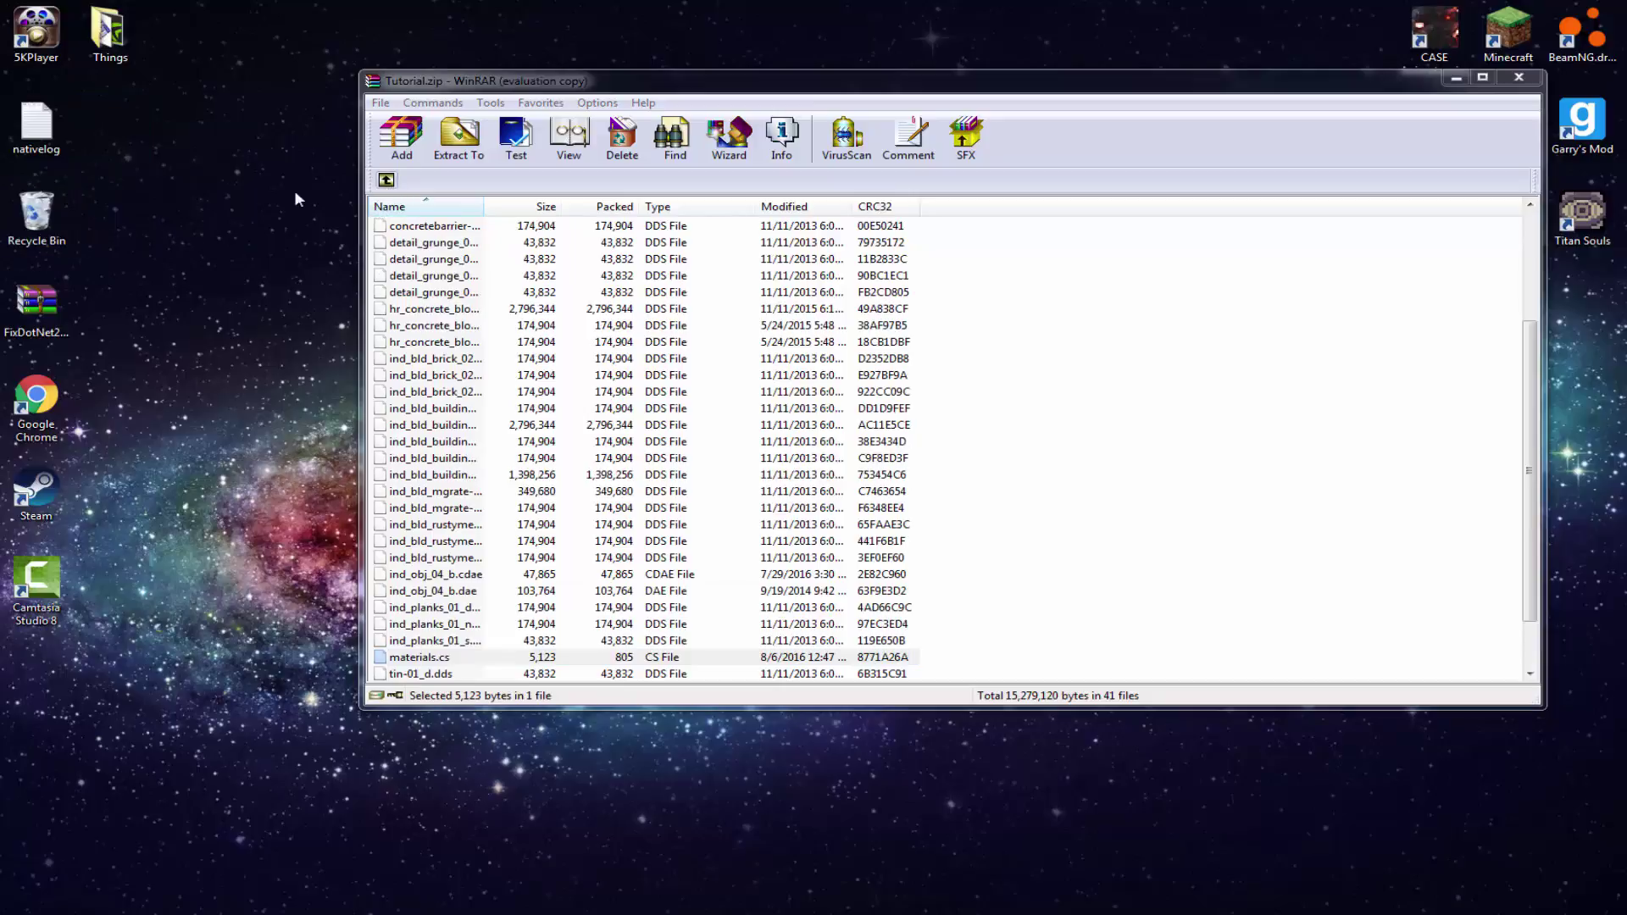
Step: Open the groundcover folder and copy its materials (2).cs to the desktop
click(386, 180)
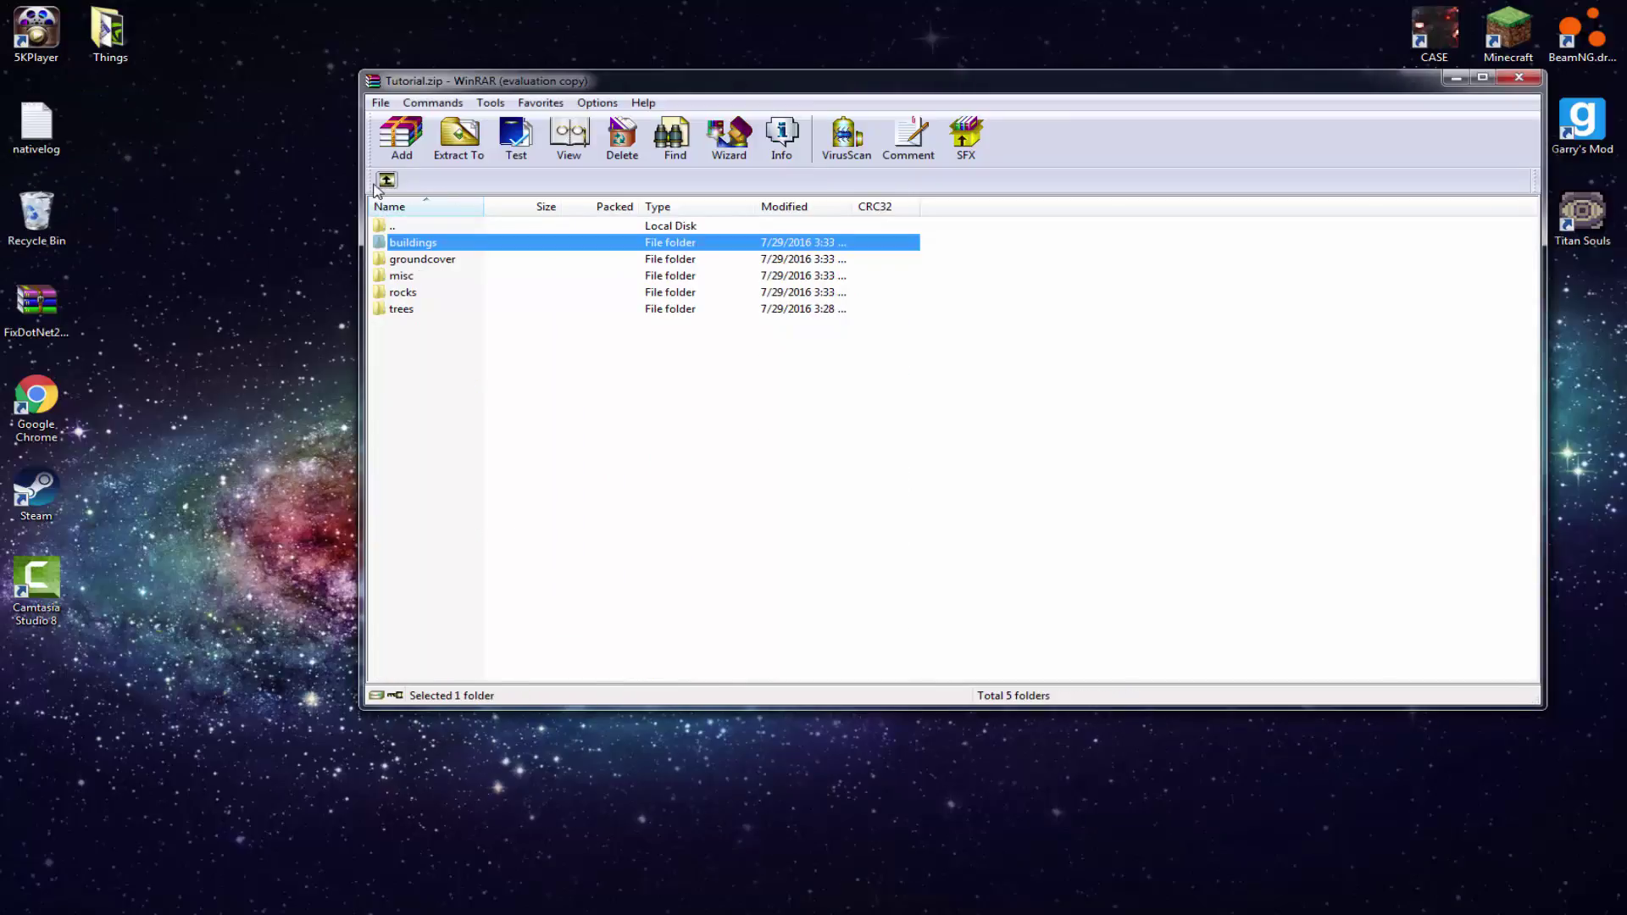
double_click(428, 263)
scroll(437, 365, down, 15)
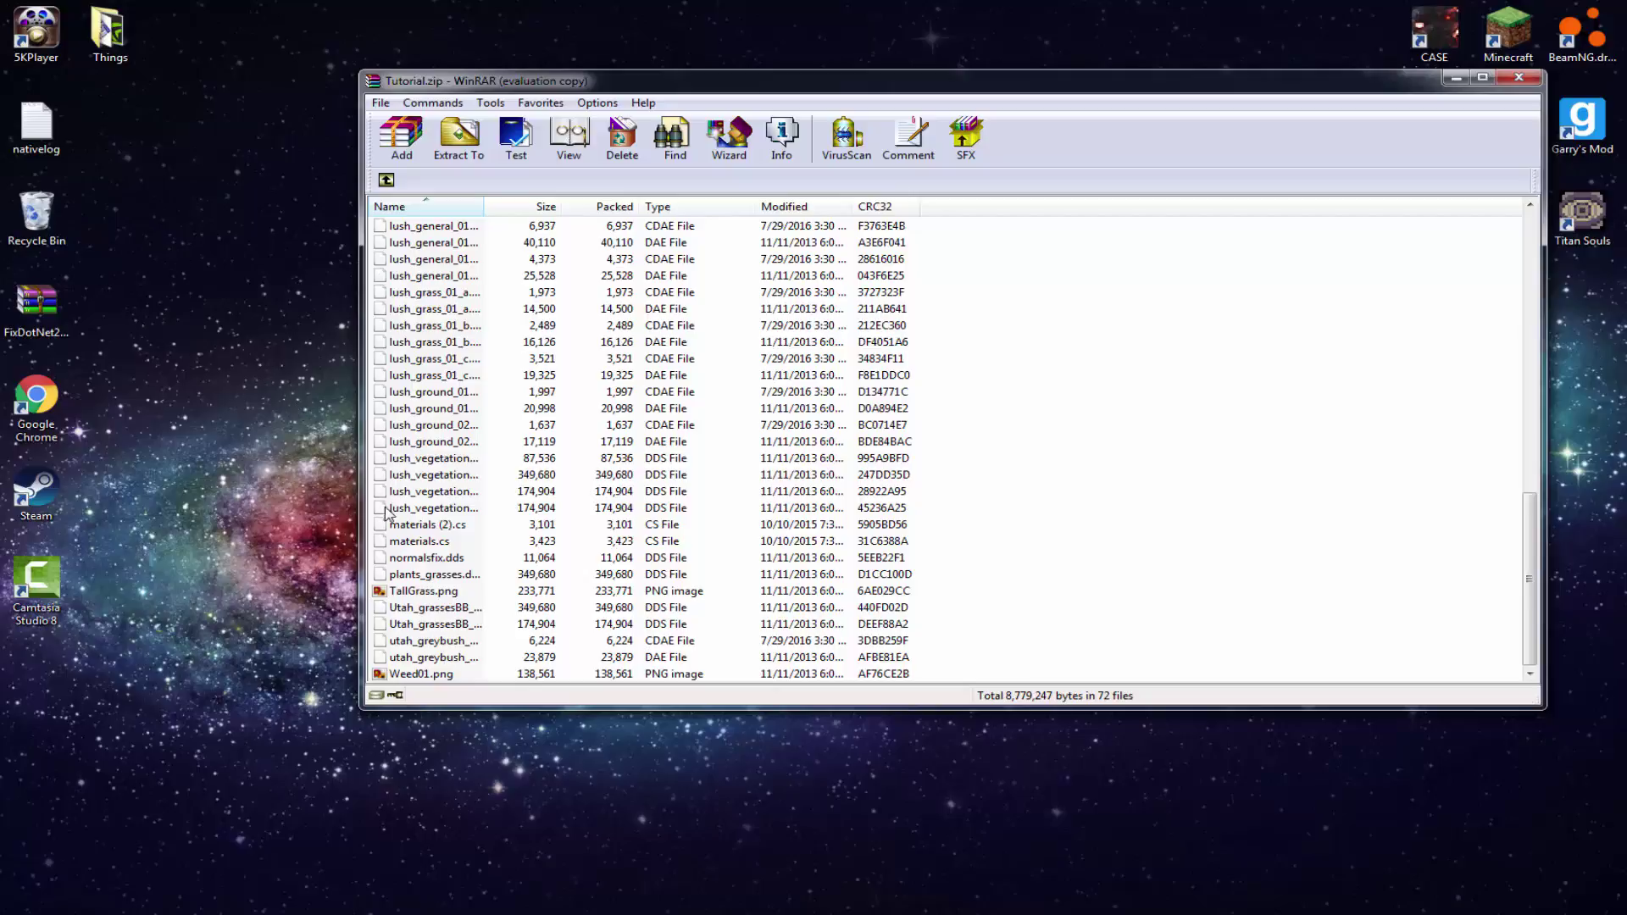
drag(156, 482, 227, 414)
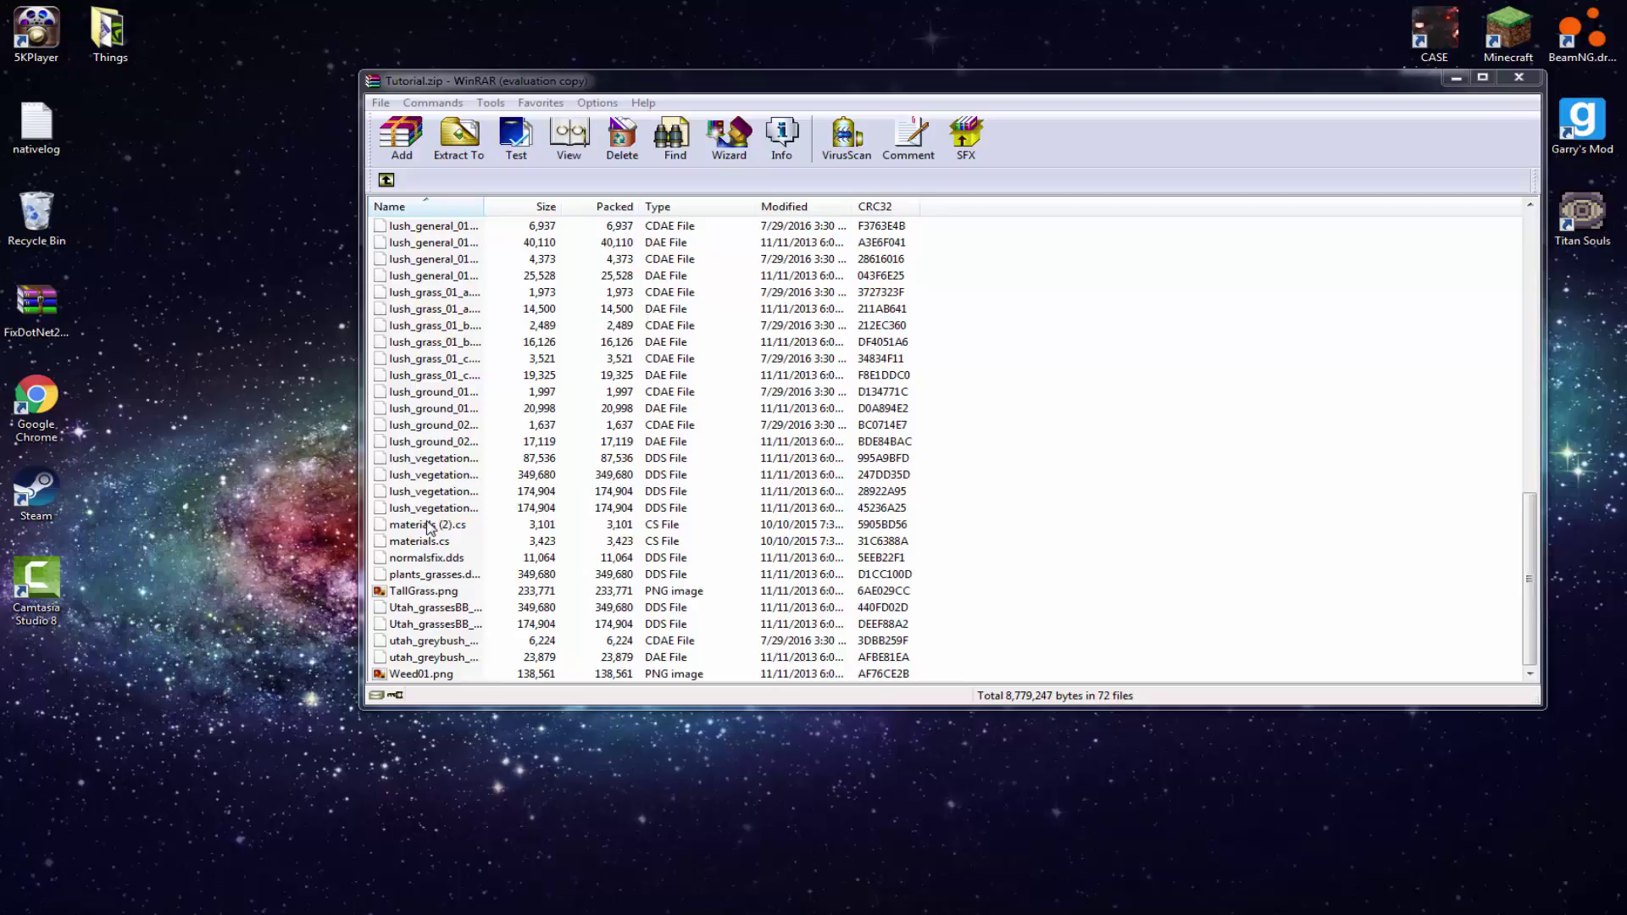
drag(428, 527, 346, 521)
Step: Place materials (2).cs on the desktop and open it in Notepad++
drag(235, 523, 238, 520)
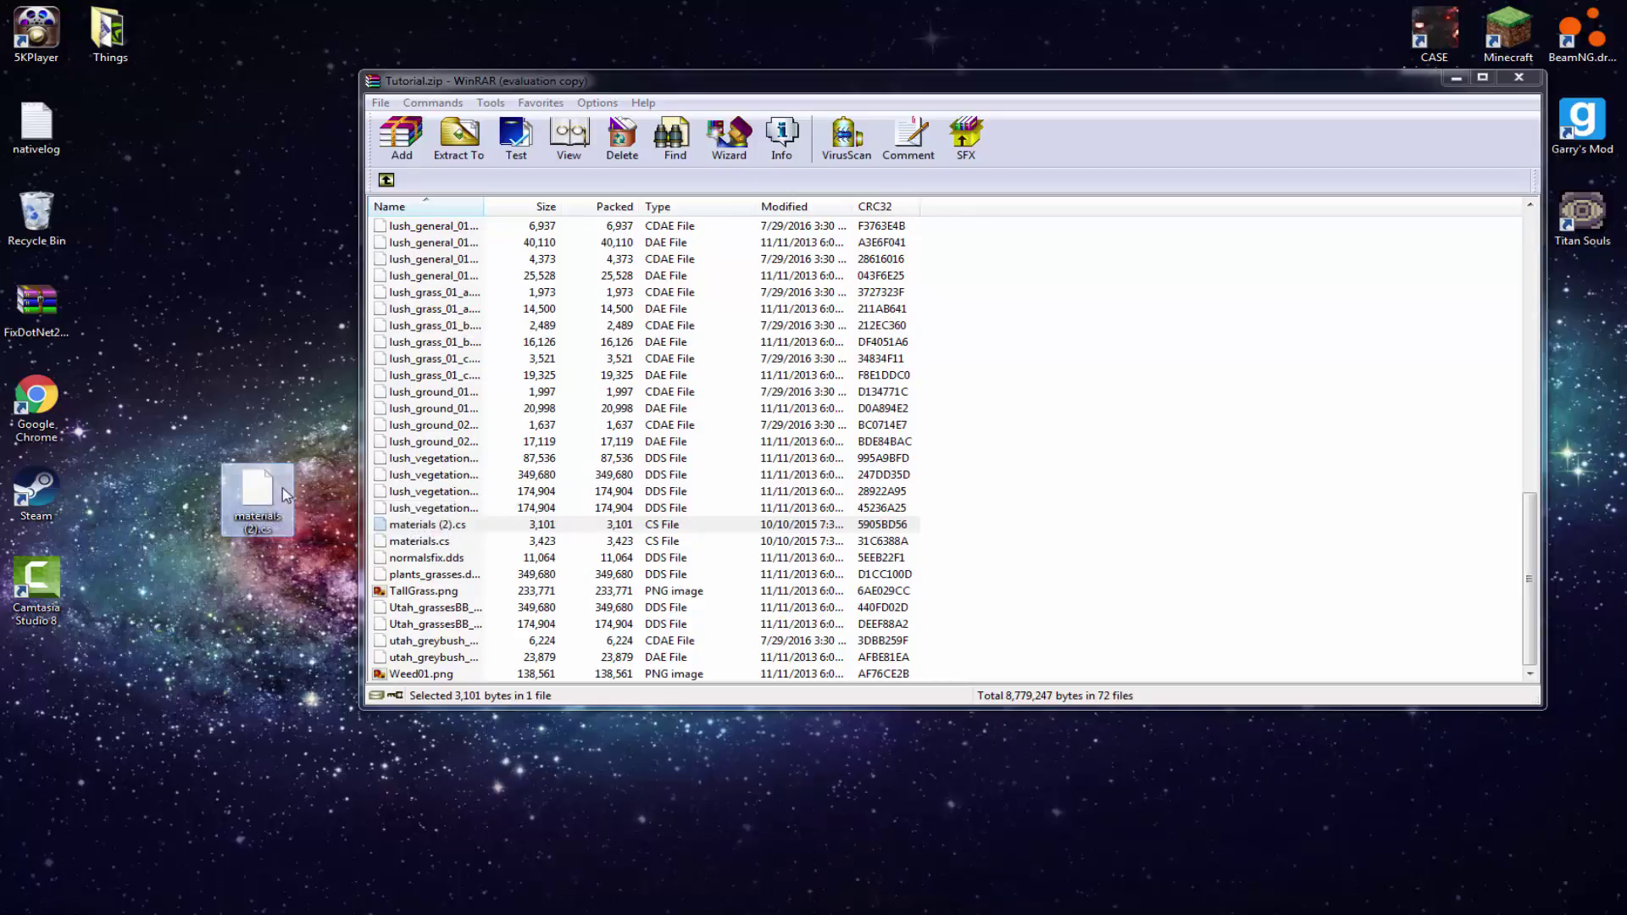
click(457, 545)
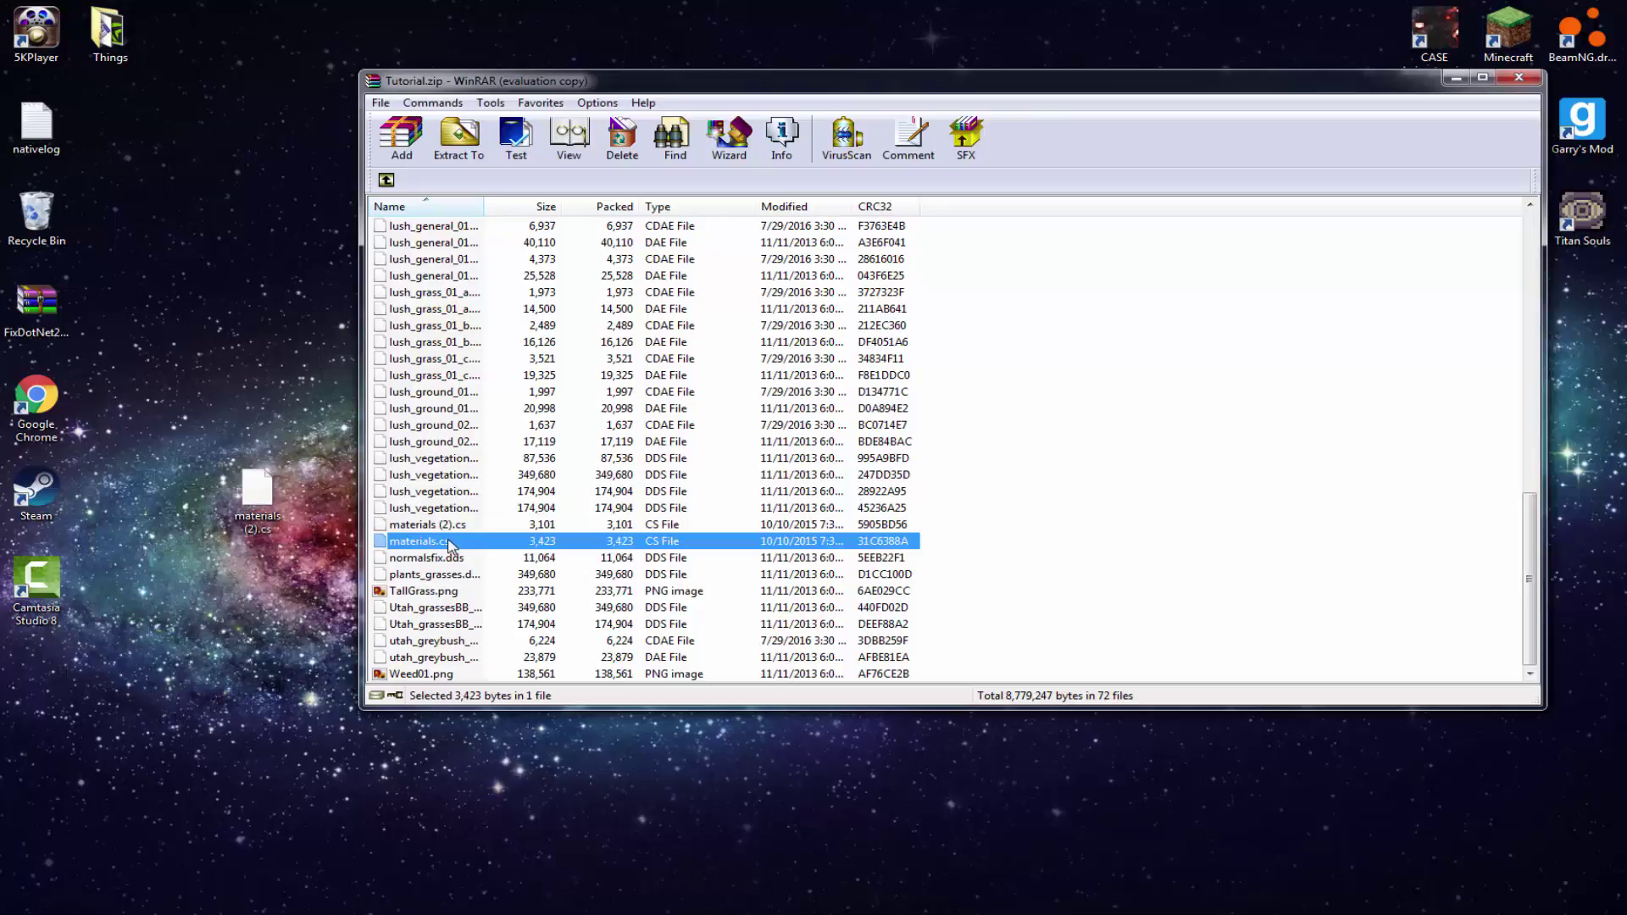
click(283, 530)
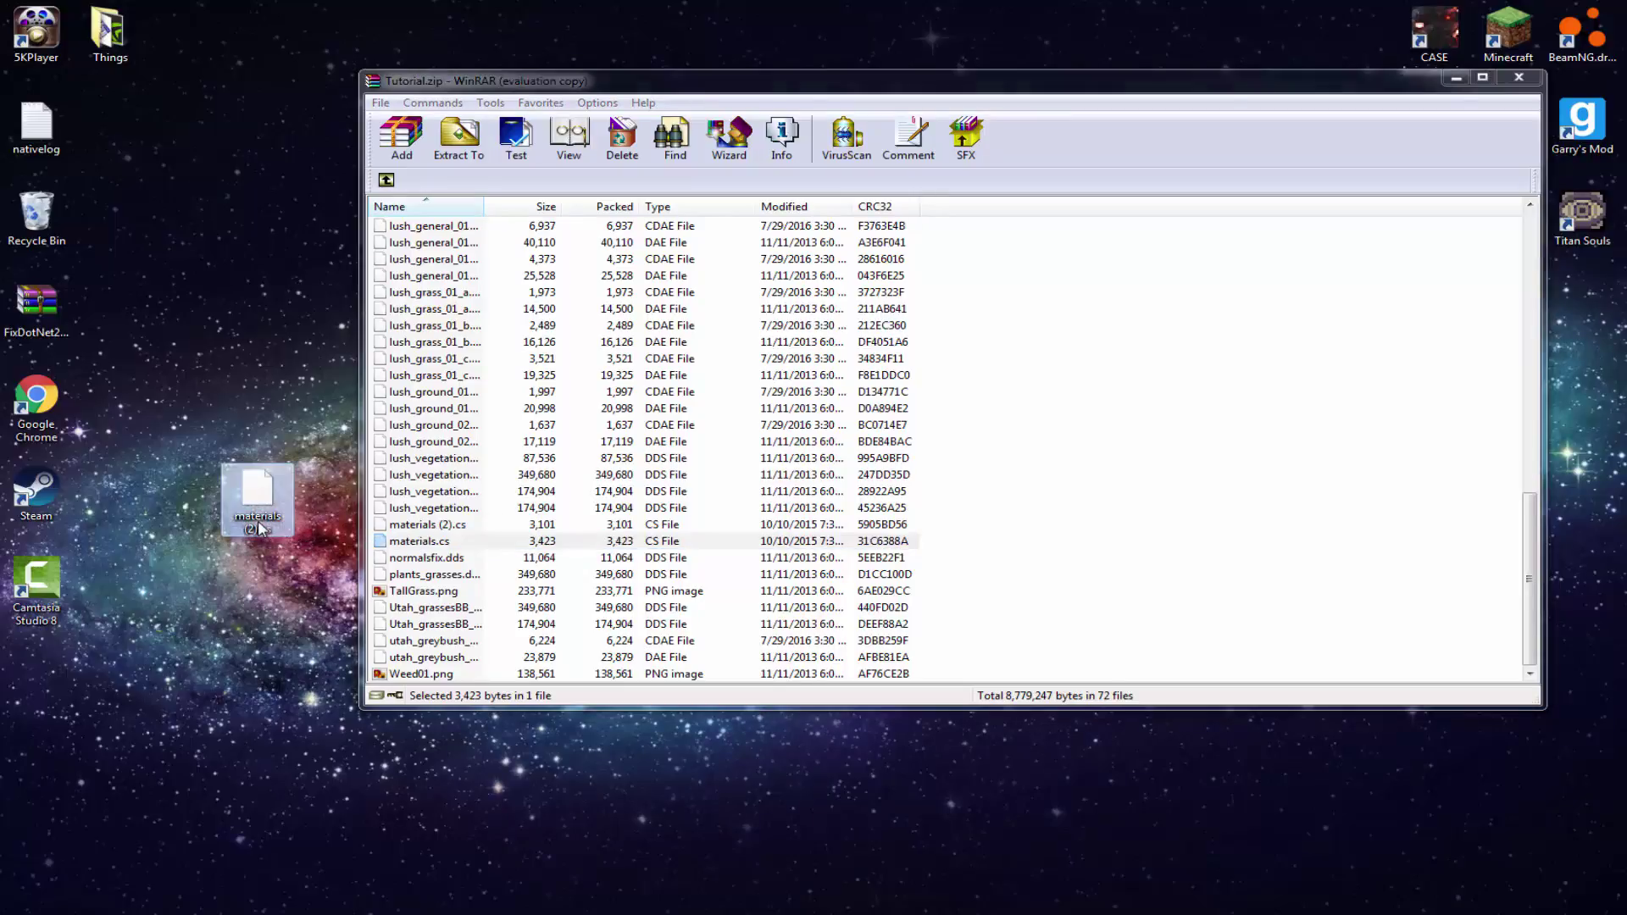
right_click(260, 524)
click(311, 553)
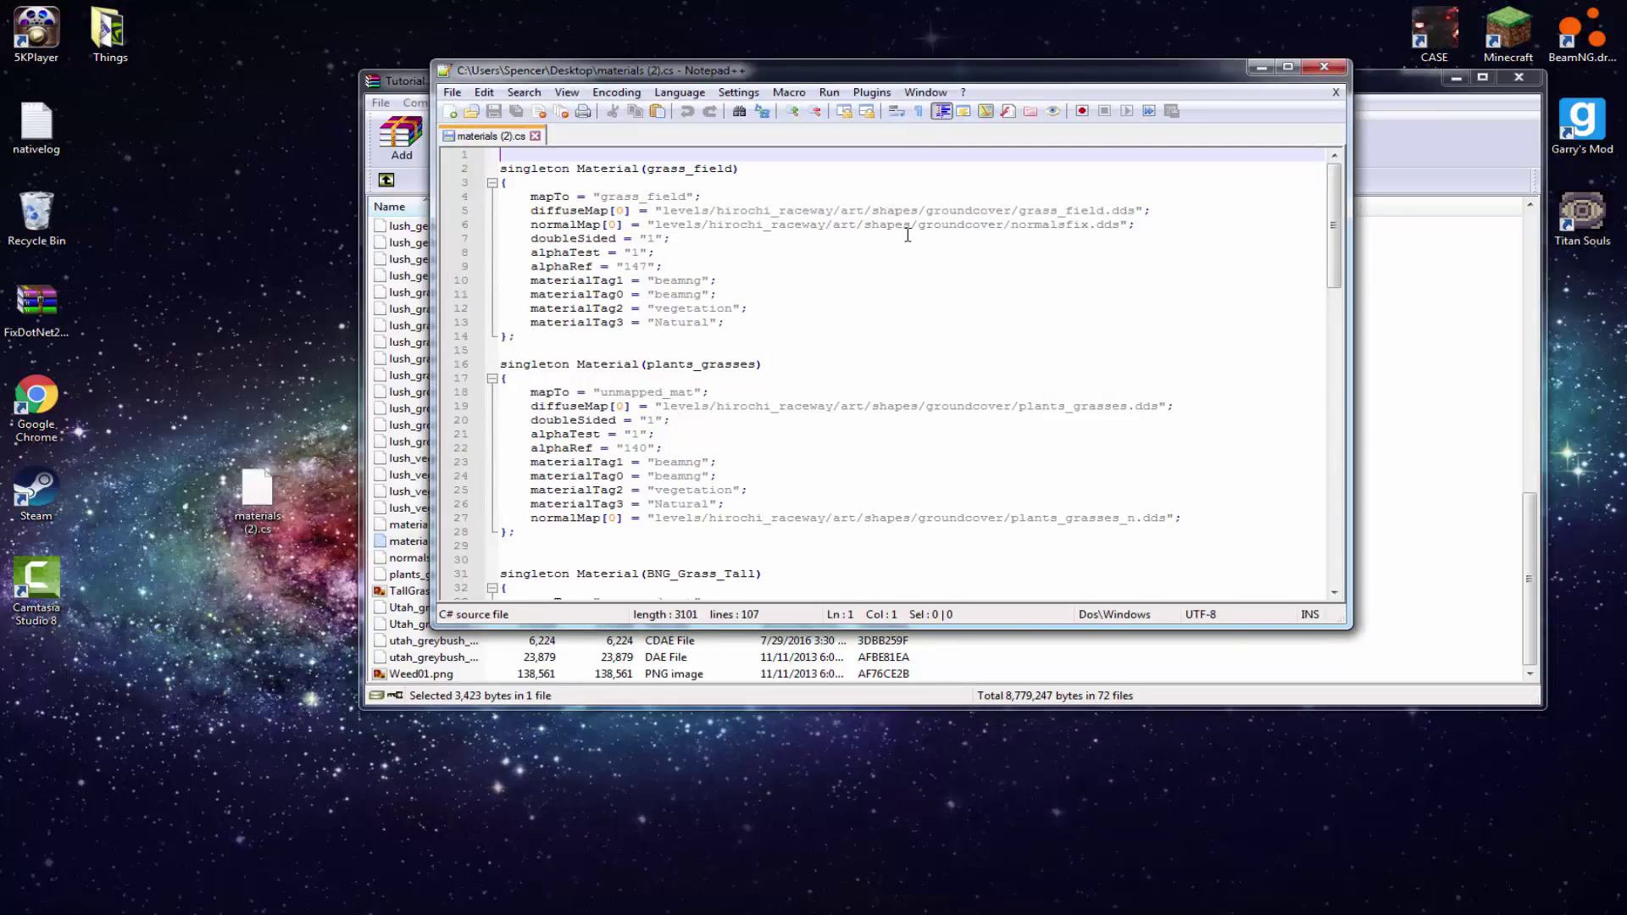
Step: Replace all 8 hirochi_raceway paths with Tutorial, save, and drop the file into groundcover
drag(837, 207, 721, 213)
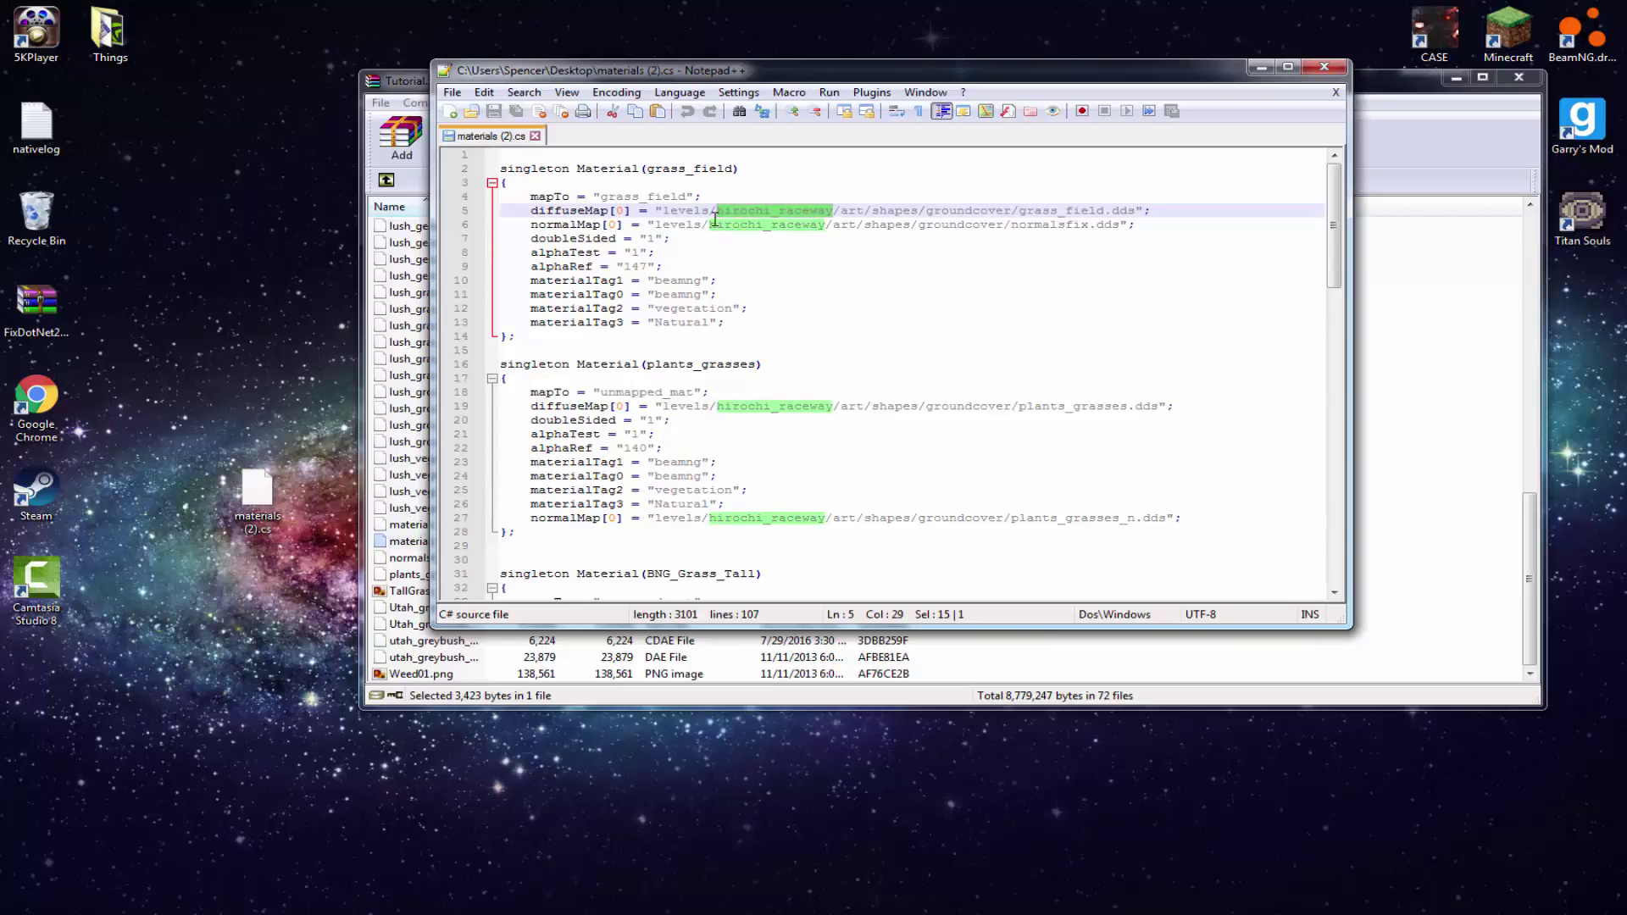
key(ctrl+f)
click(705, 239)
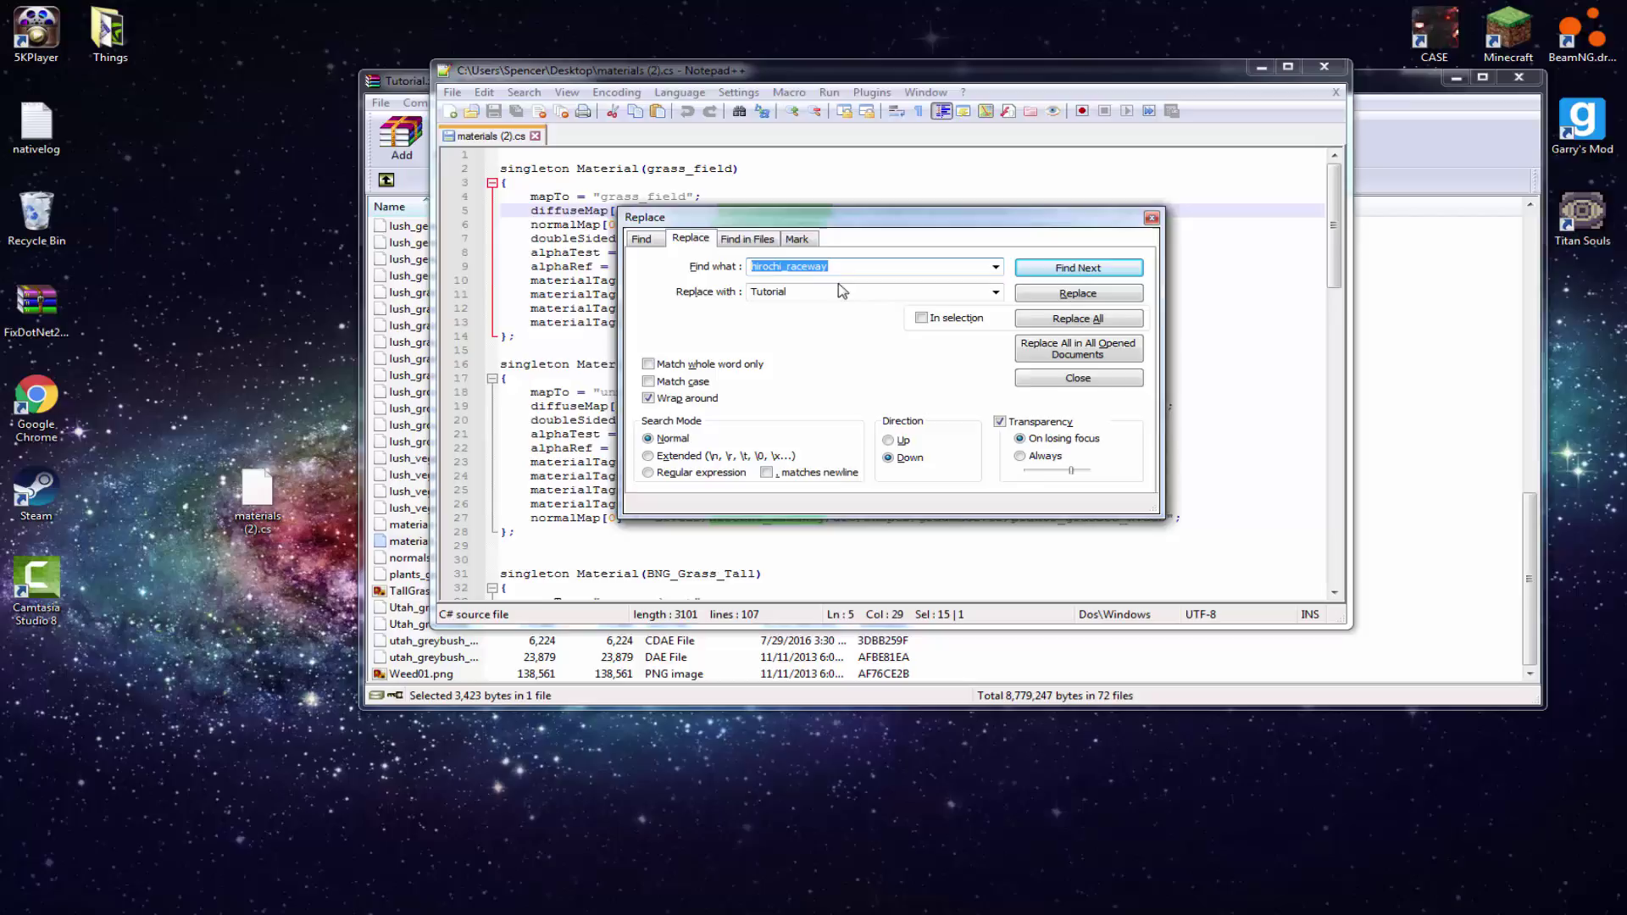
click(1055, 320)
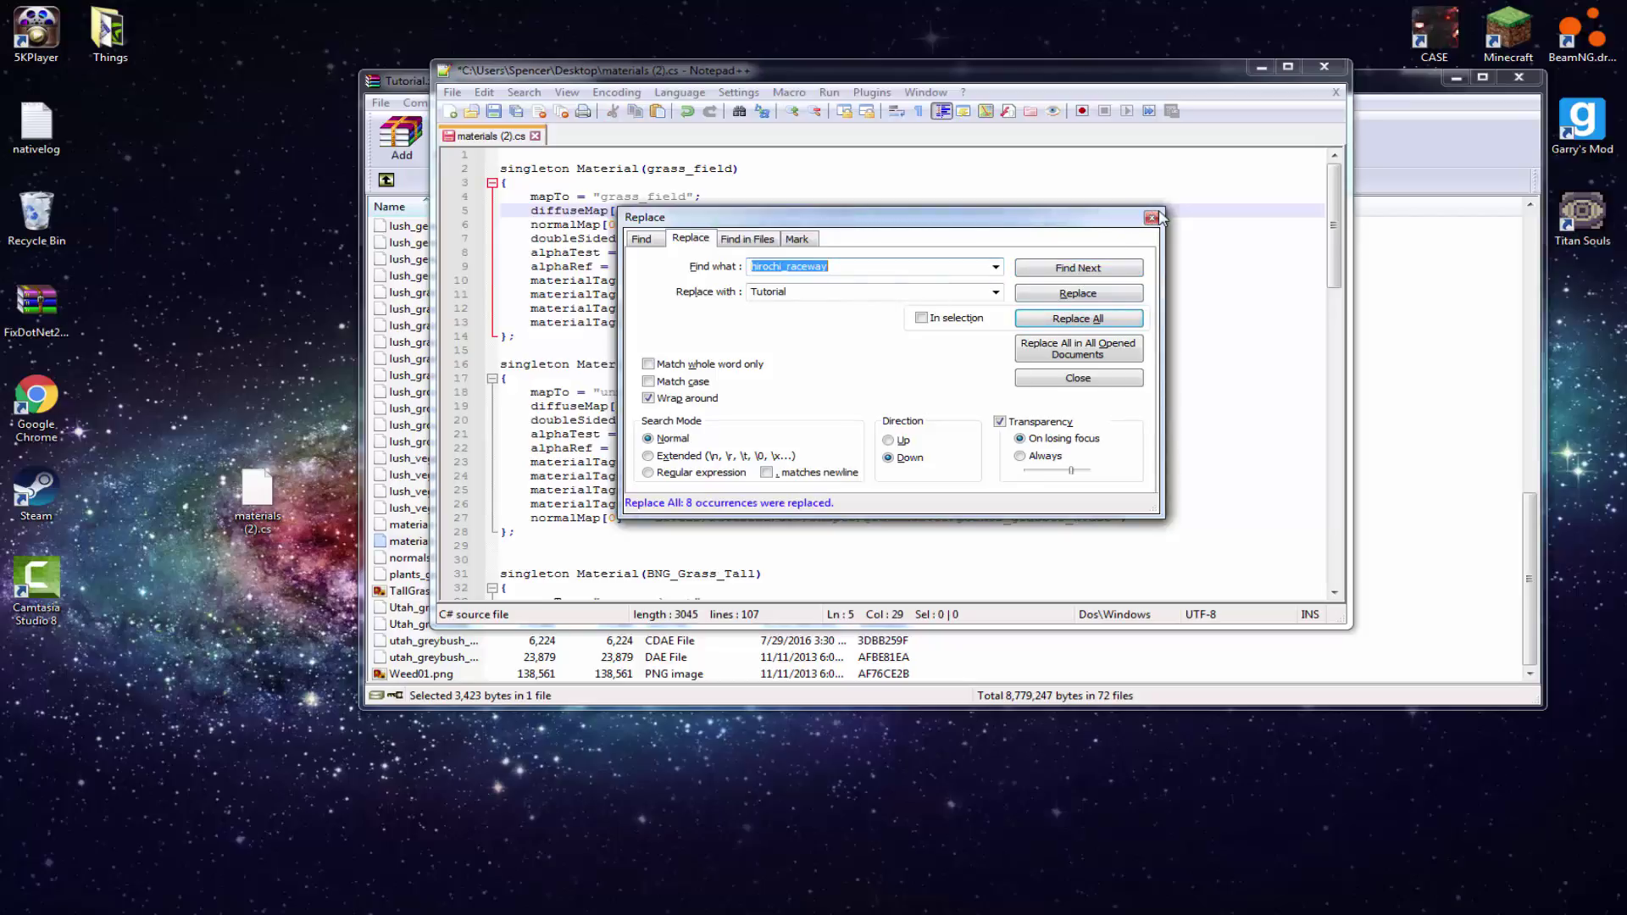
click(1152, 217)
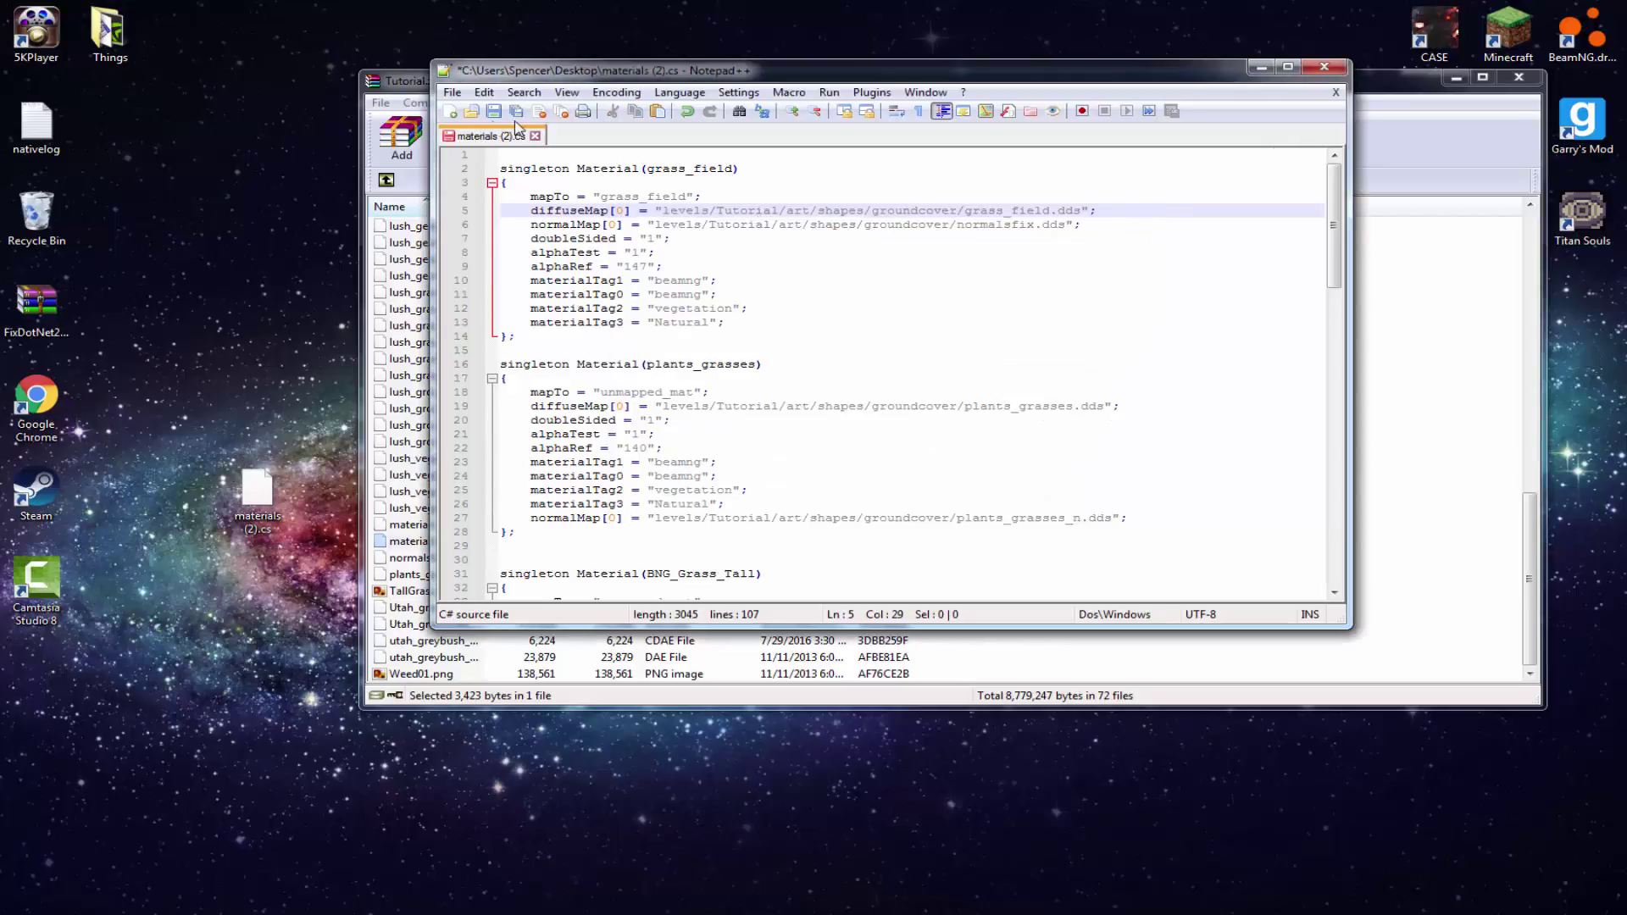
click(494, 111)
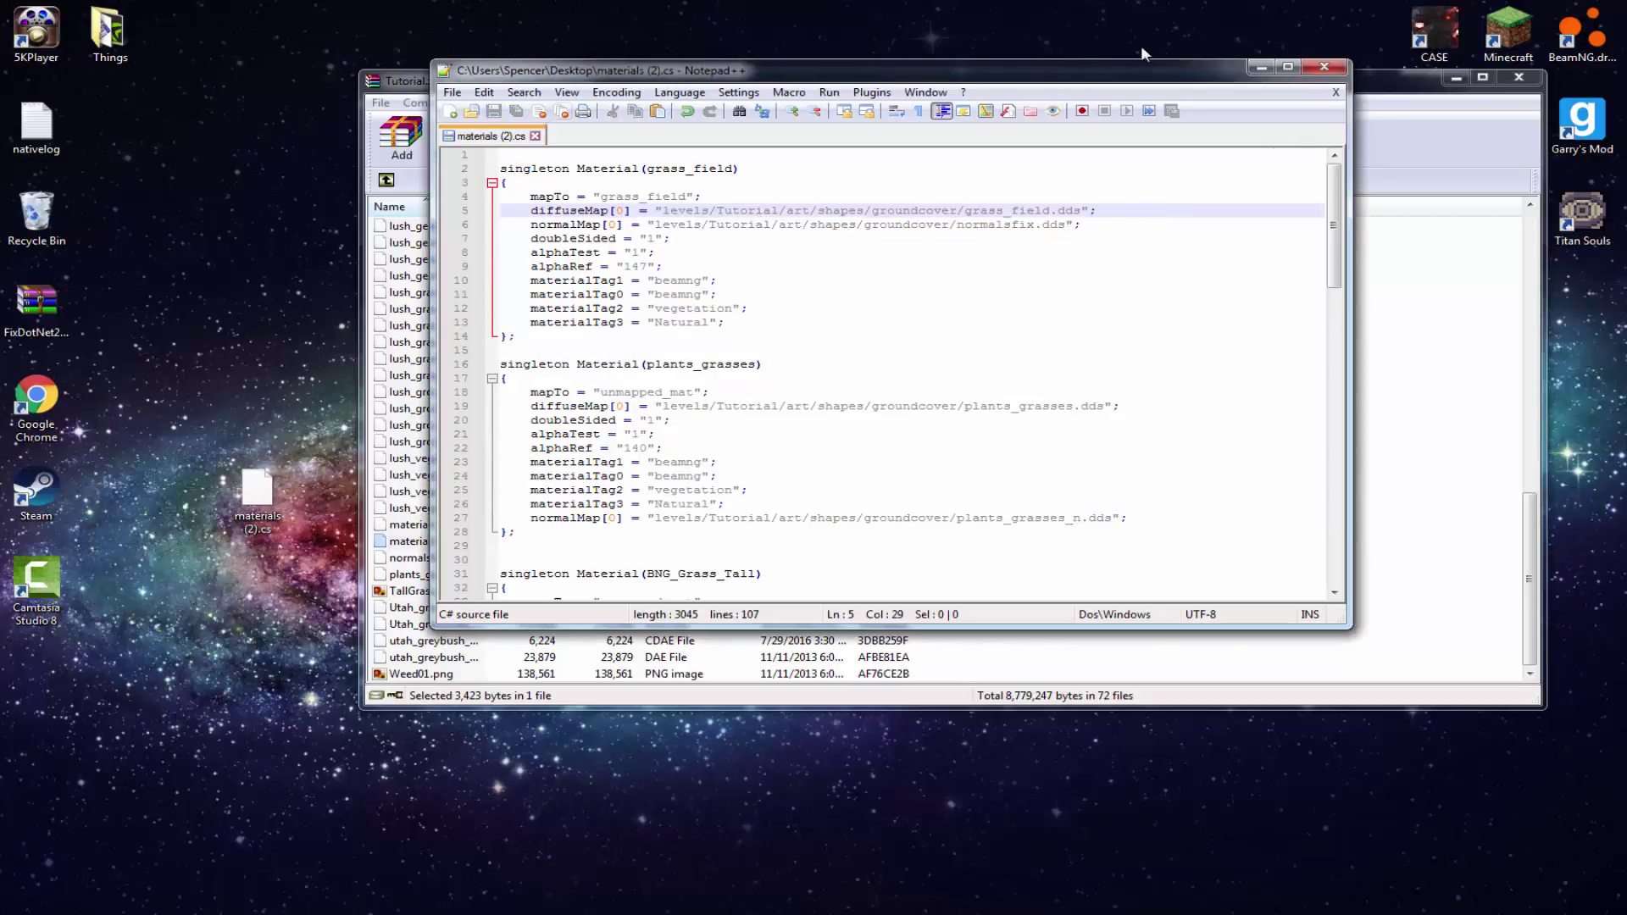
click(1339, 73)
drag(257, 490, 1085, 429)
Step: Confirm the update, recycle materials (2).cs, and copy the 9,098-byte materials.cs to the desktop
click(973, 555)
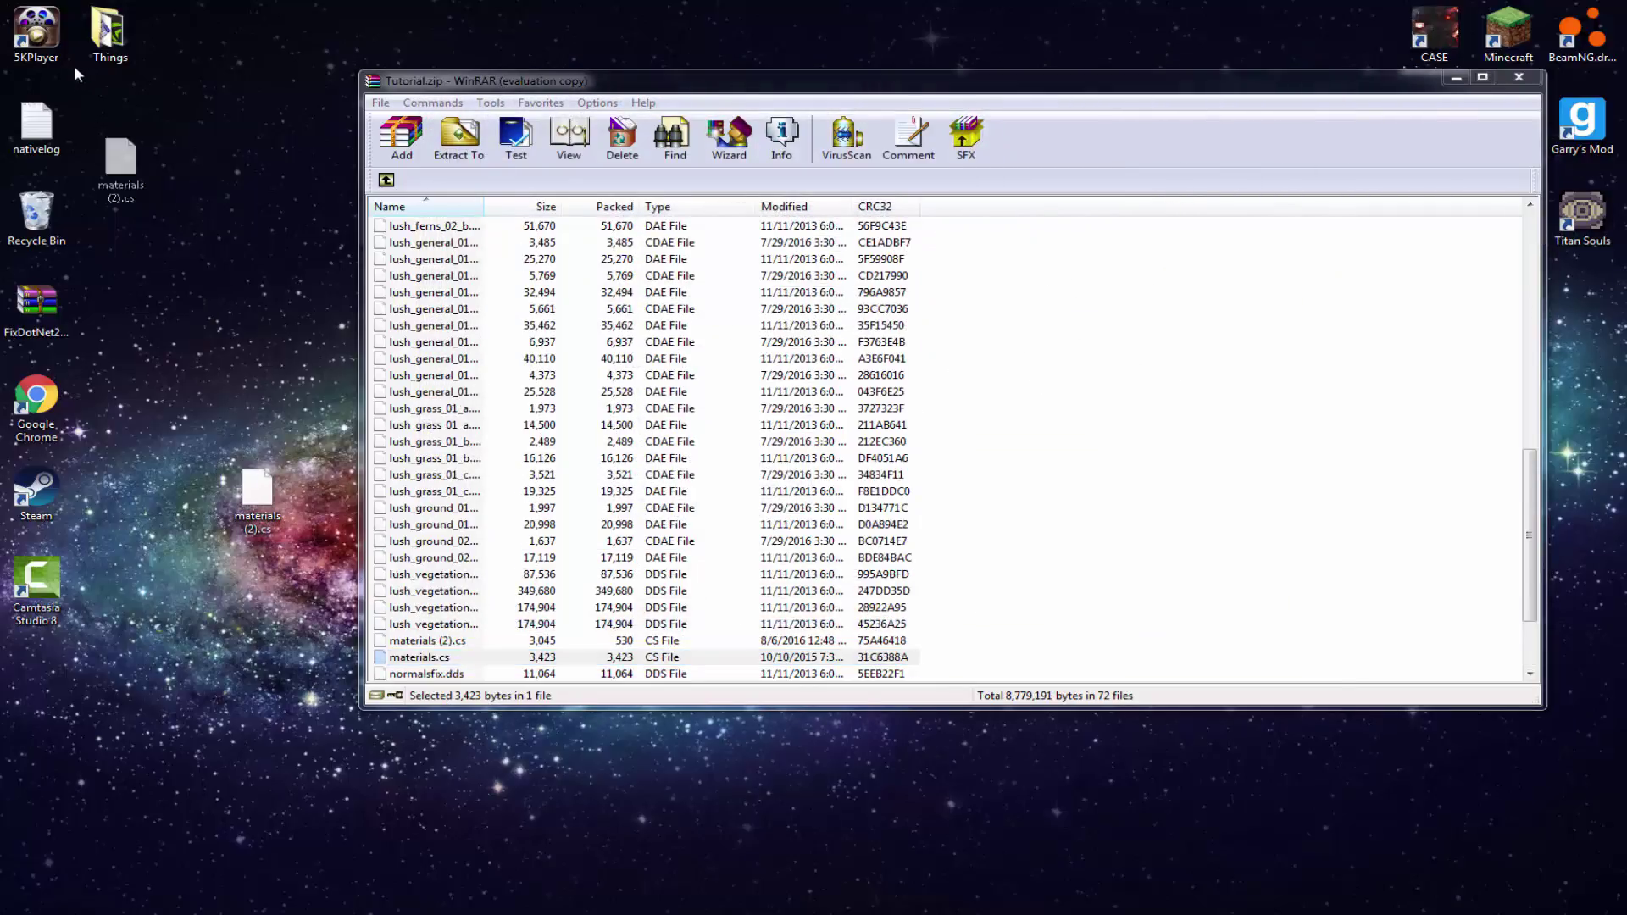
drag(74, 75, 36, 213)
click(386, 180)
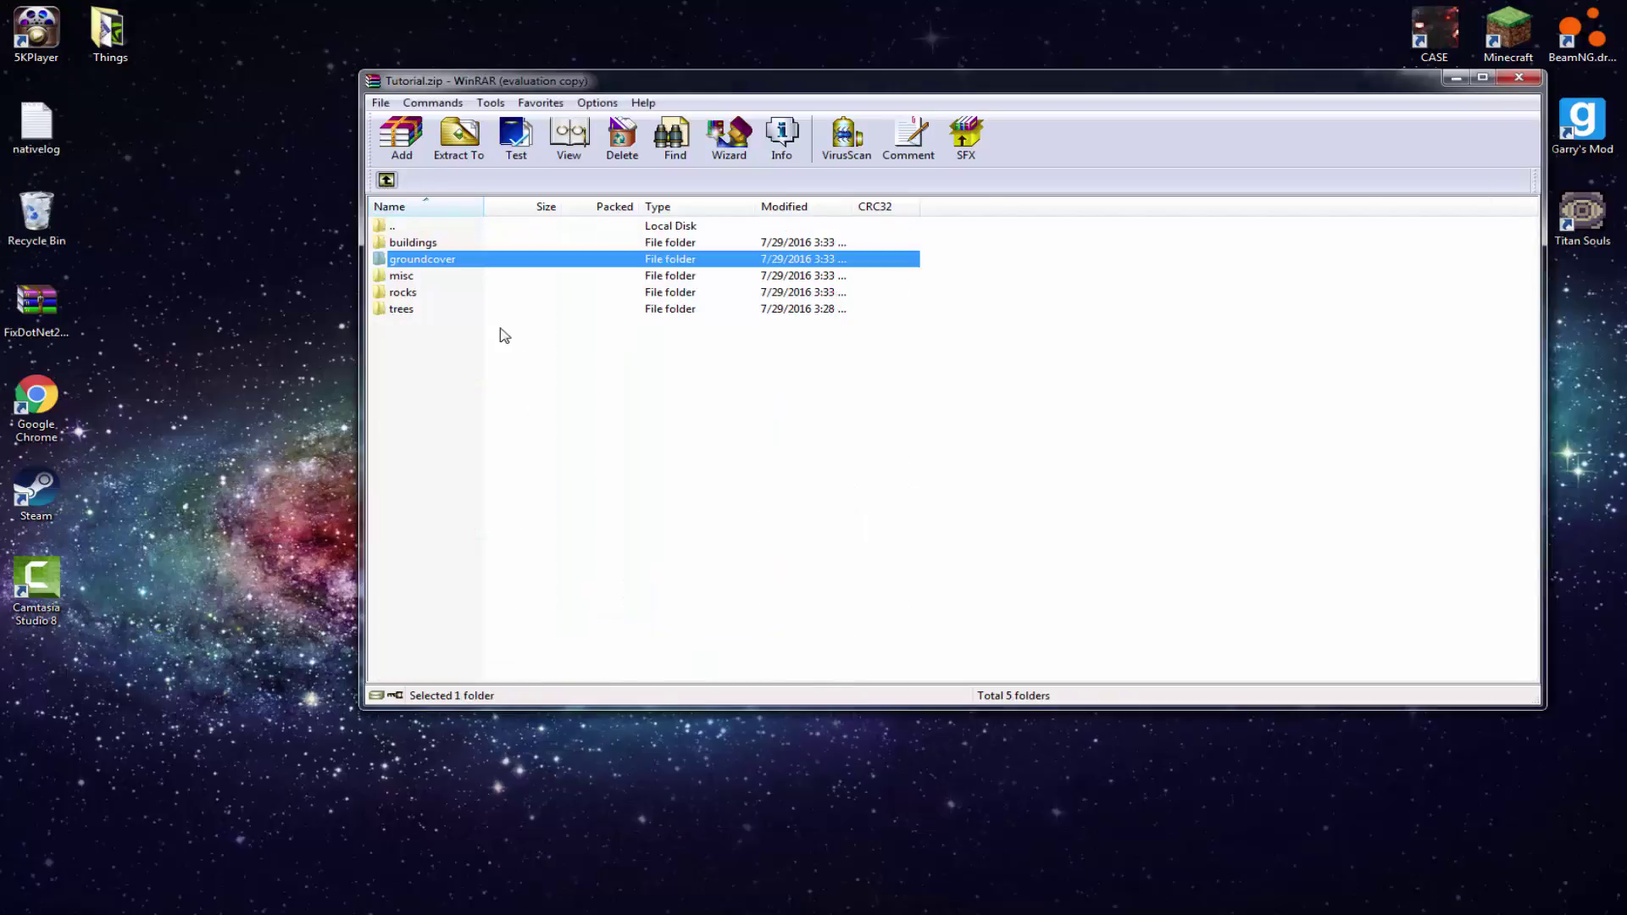
double_click(434, 263)
scroll(428, 301, down, 15)
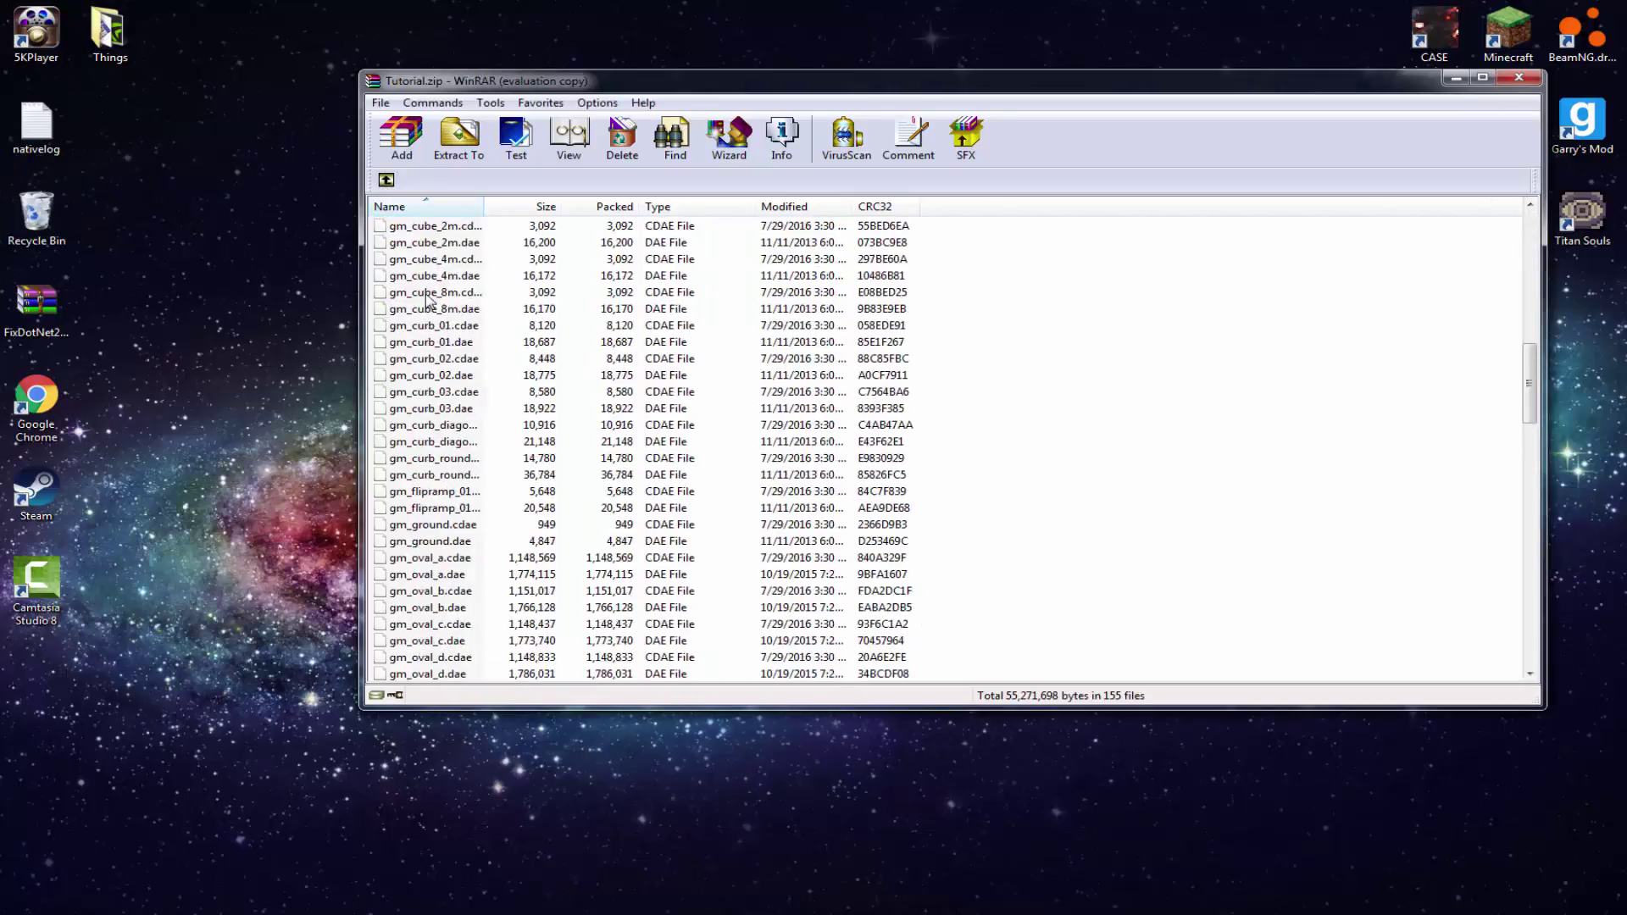
scroll(426, 300, down, 20)
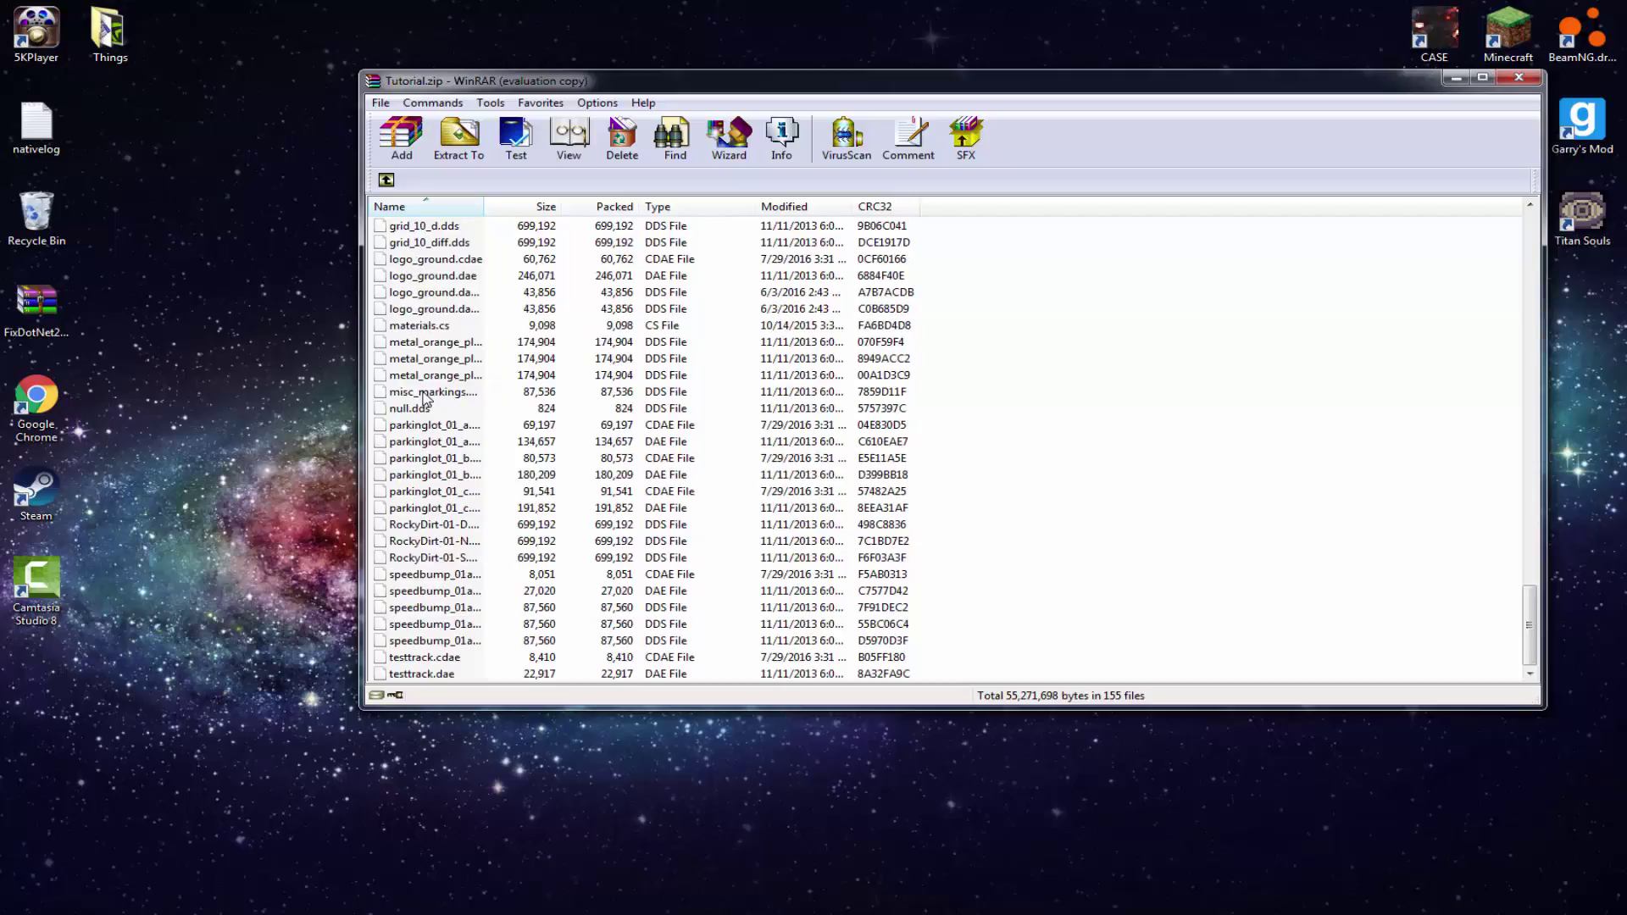
drag(419, 326, 206, 317)
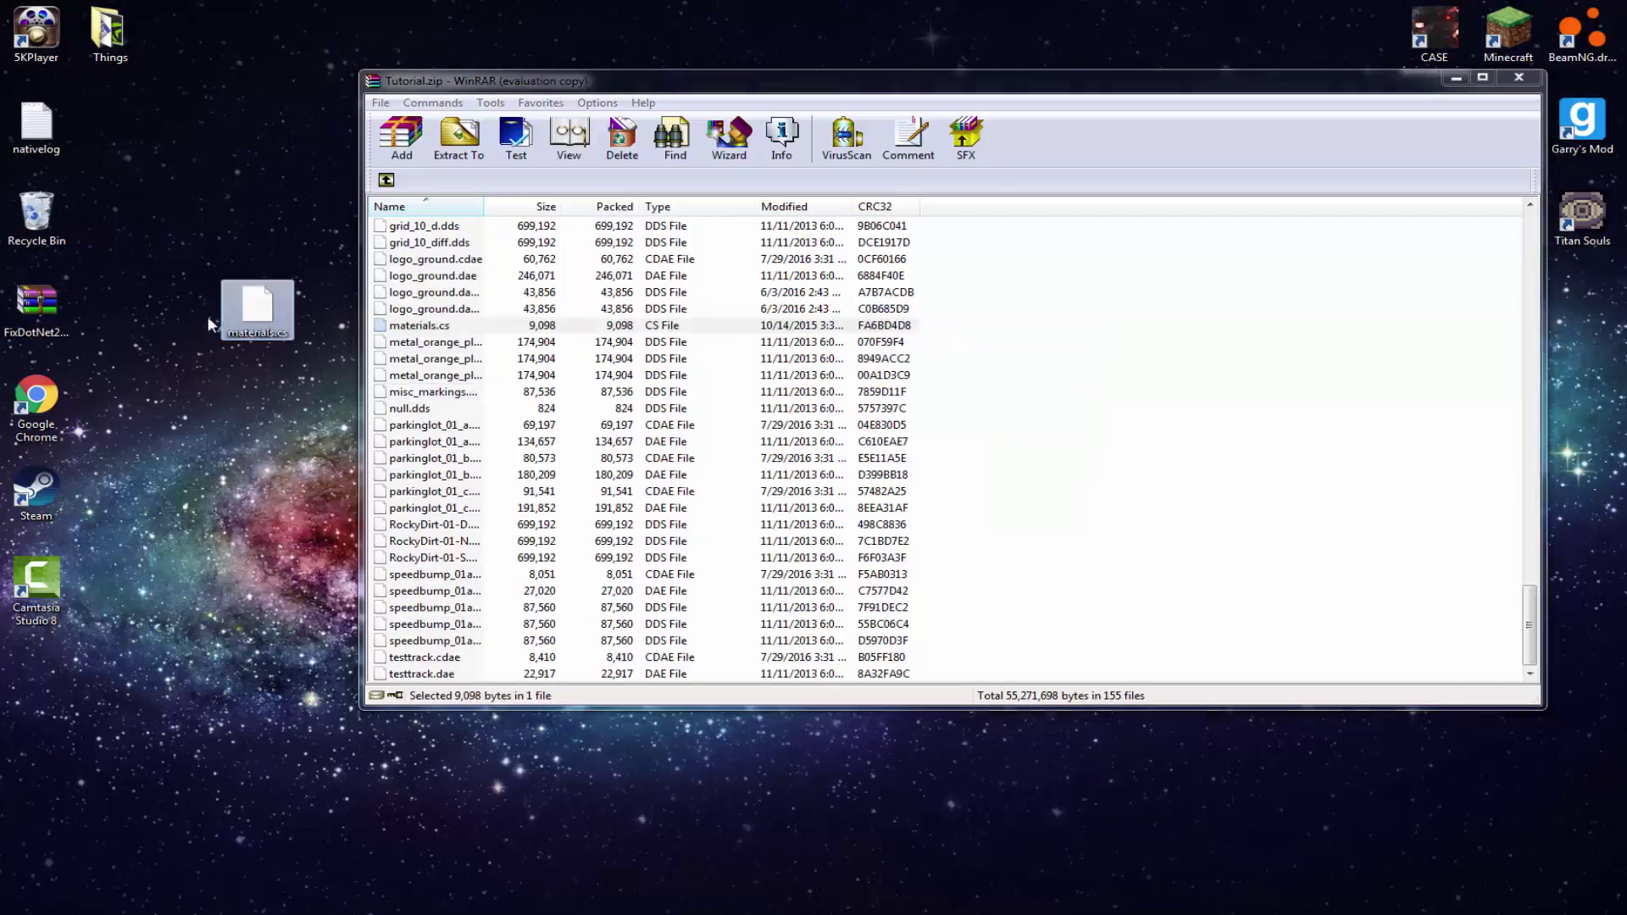
Step: Open the desktop materials.cs in Notepad++ and replace all 9 GridMap paths with Tutorial
right_click(236, 319)
click(272, 355)
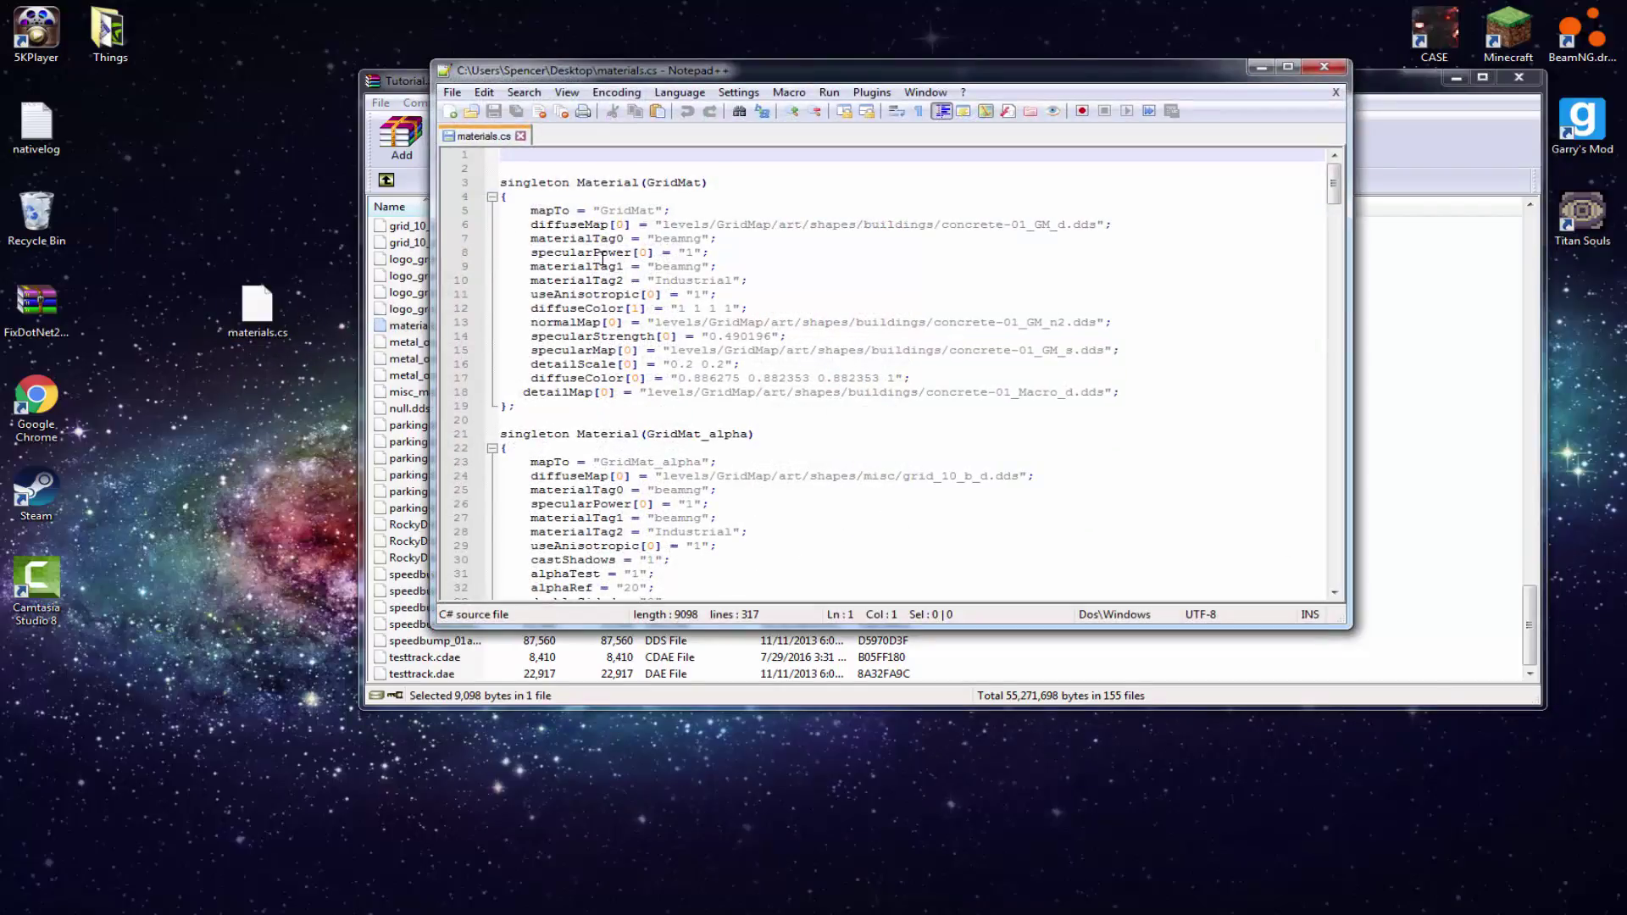
double_click(719, 225)
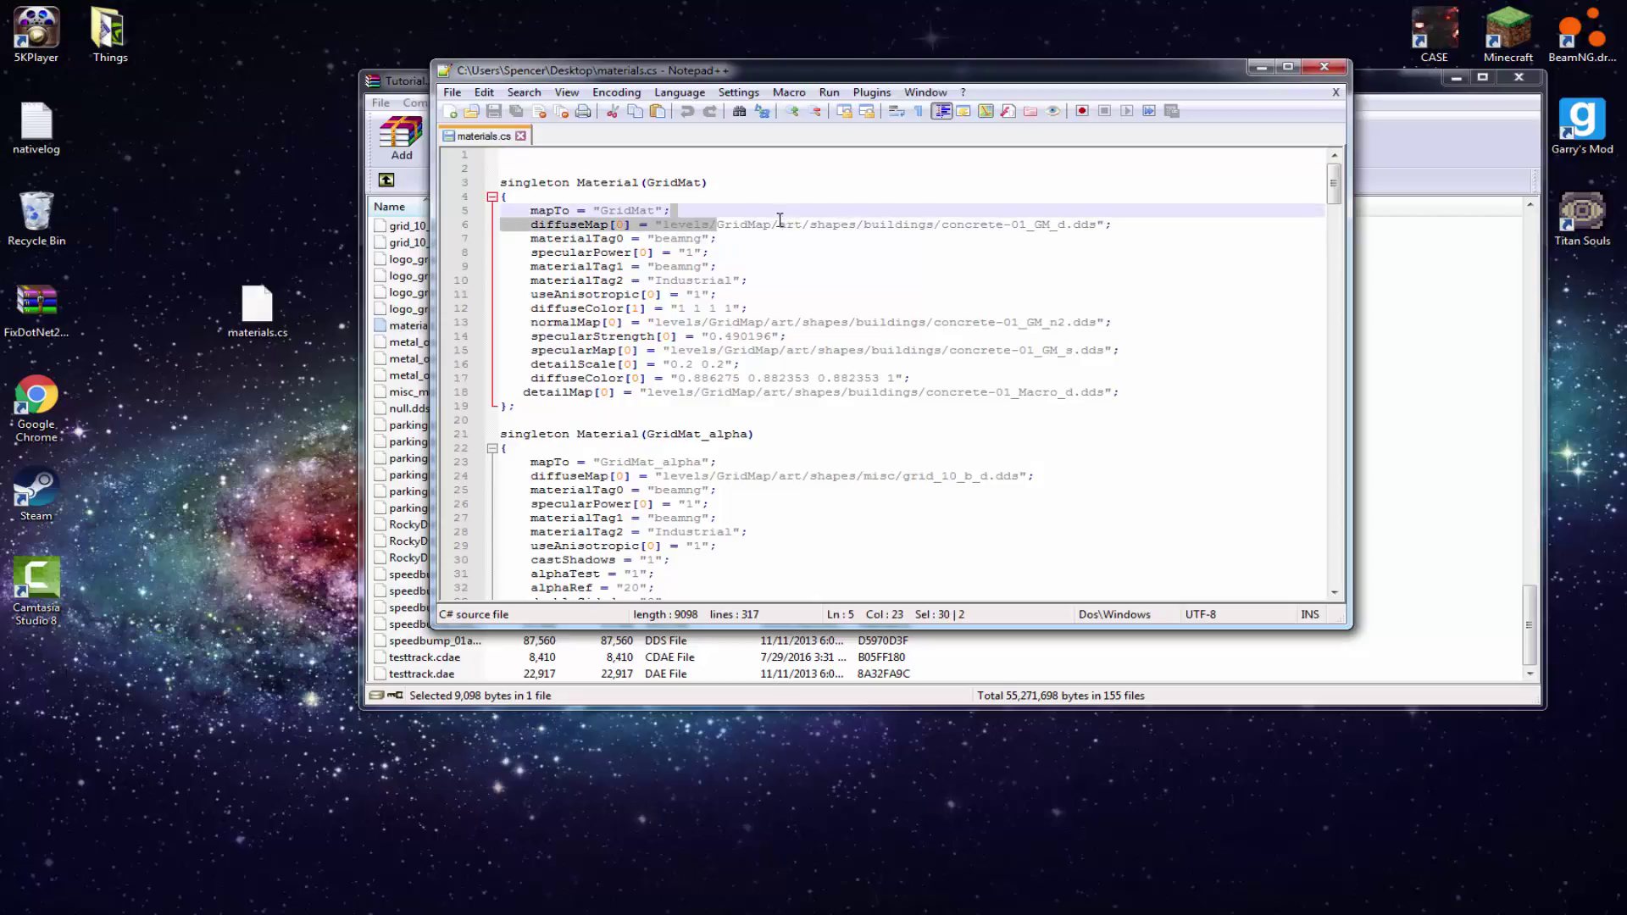
key(ctrl+f)
click(708, 239)
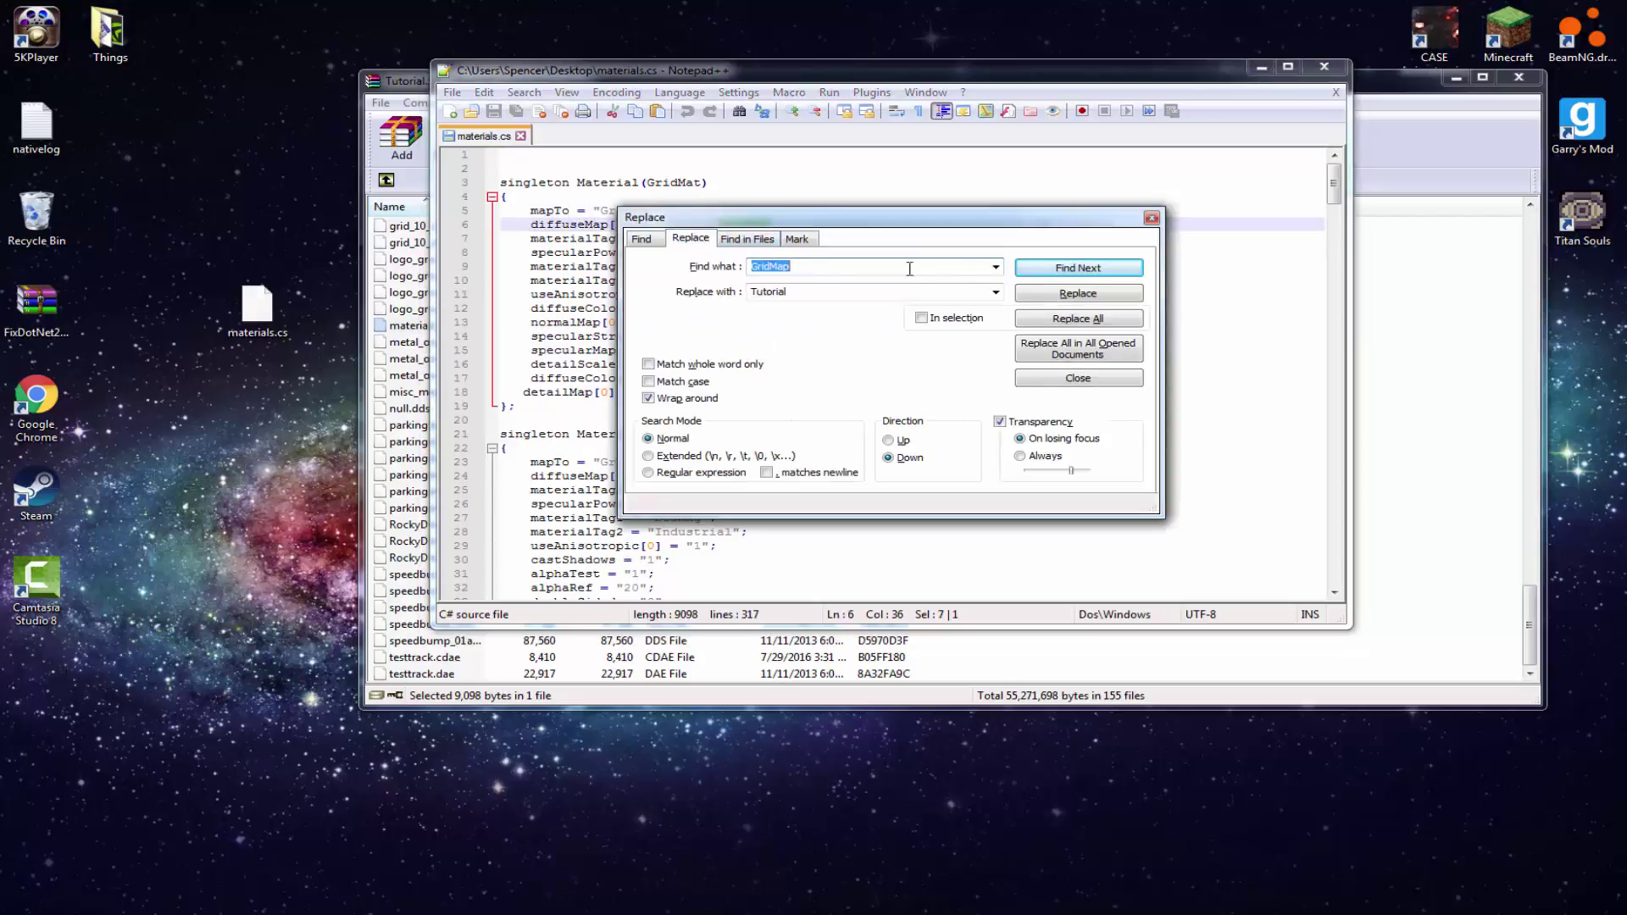
click(1039, 321)
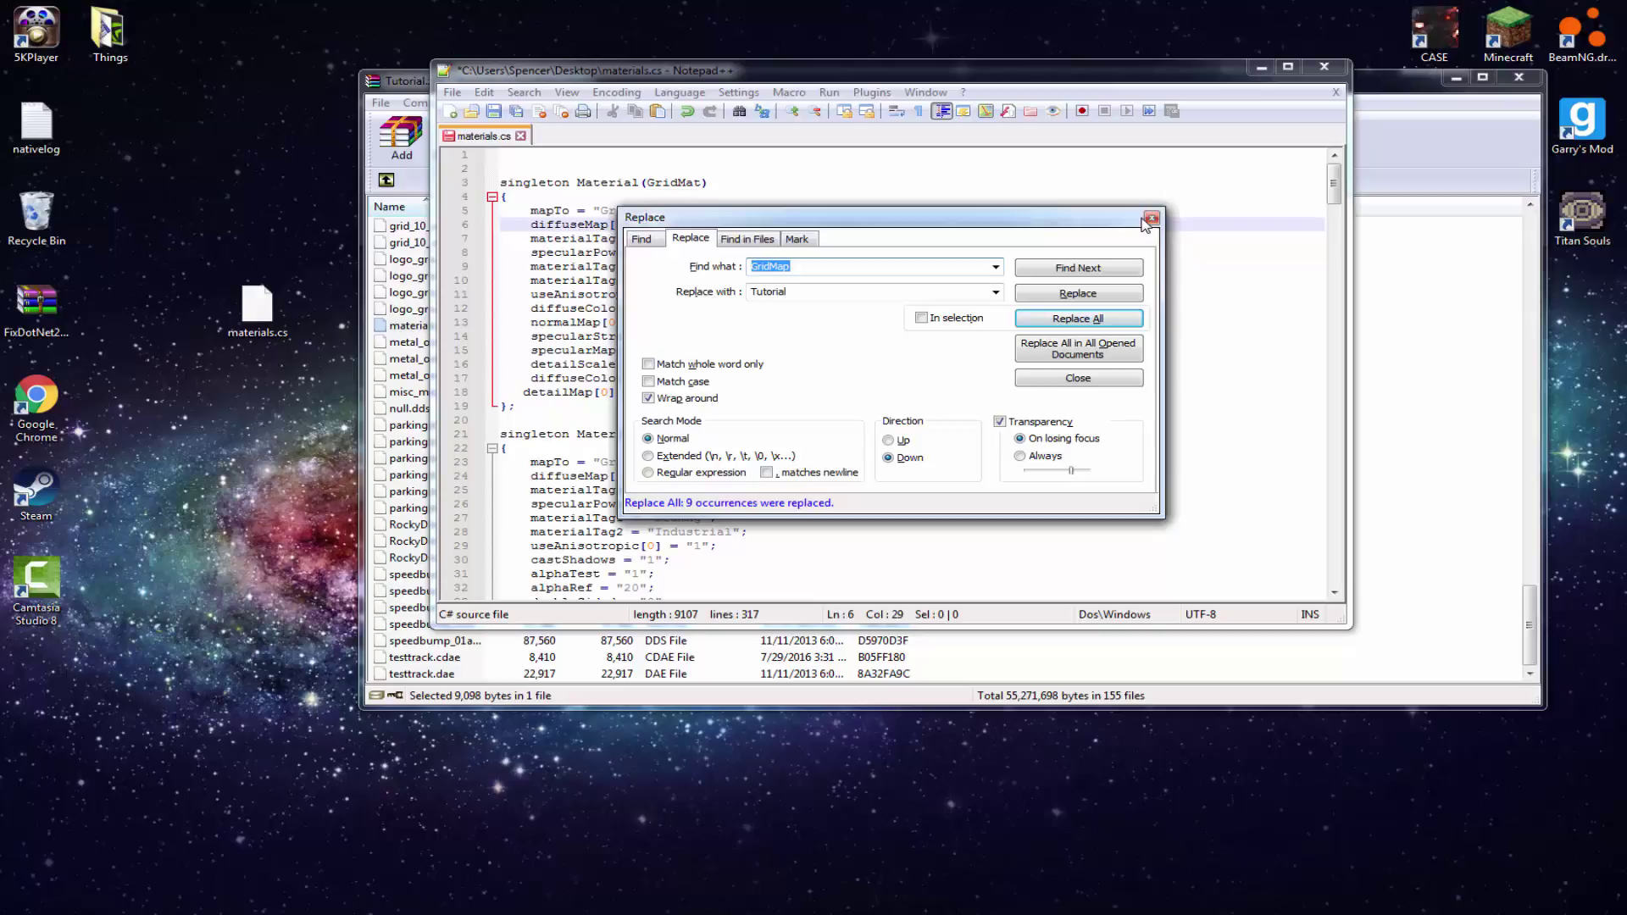
click(1152, 222)
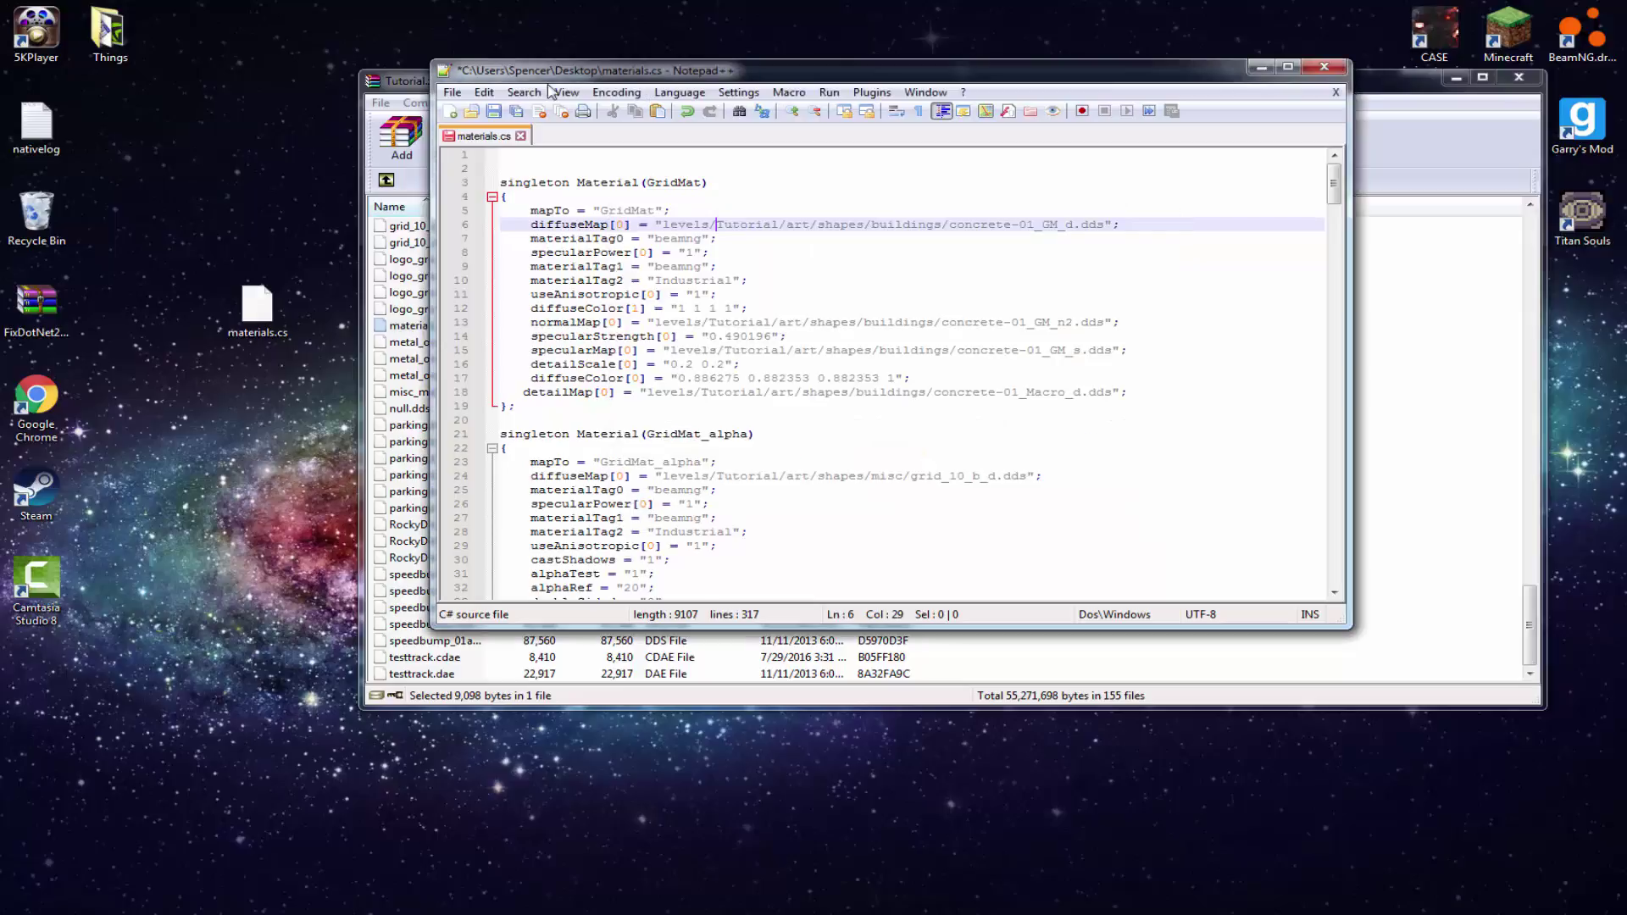
Step: Save, put the 9,107-byte materials.cs back into Tutorial.zip, and recycle the desktop copy
click(493, 111)
click(1324, 67)
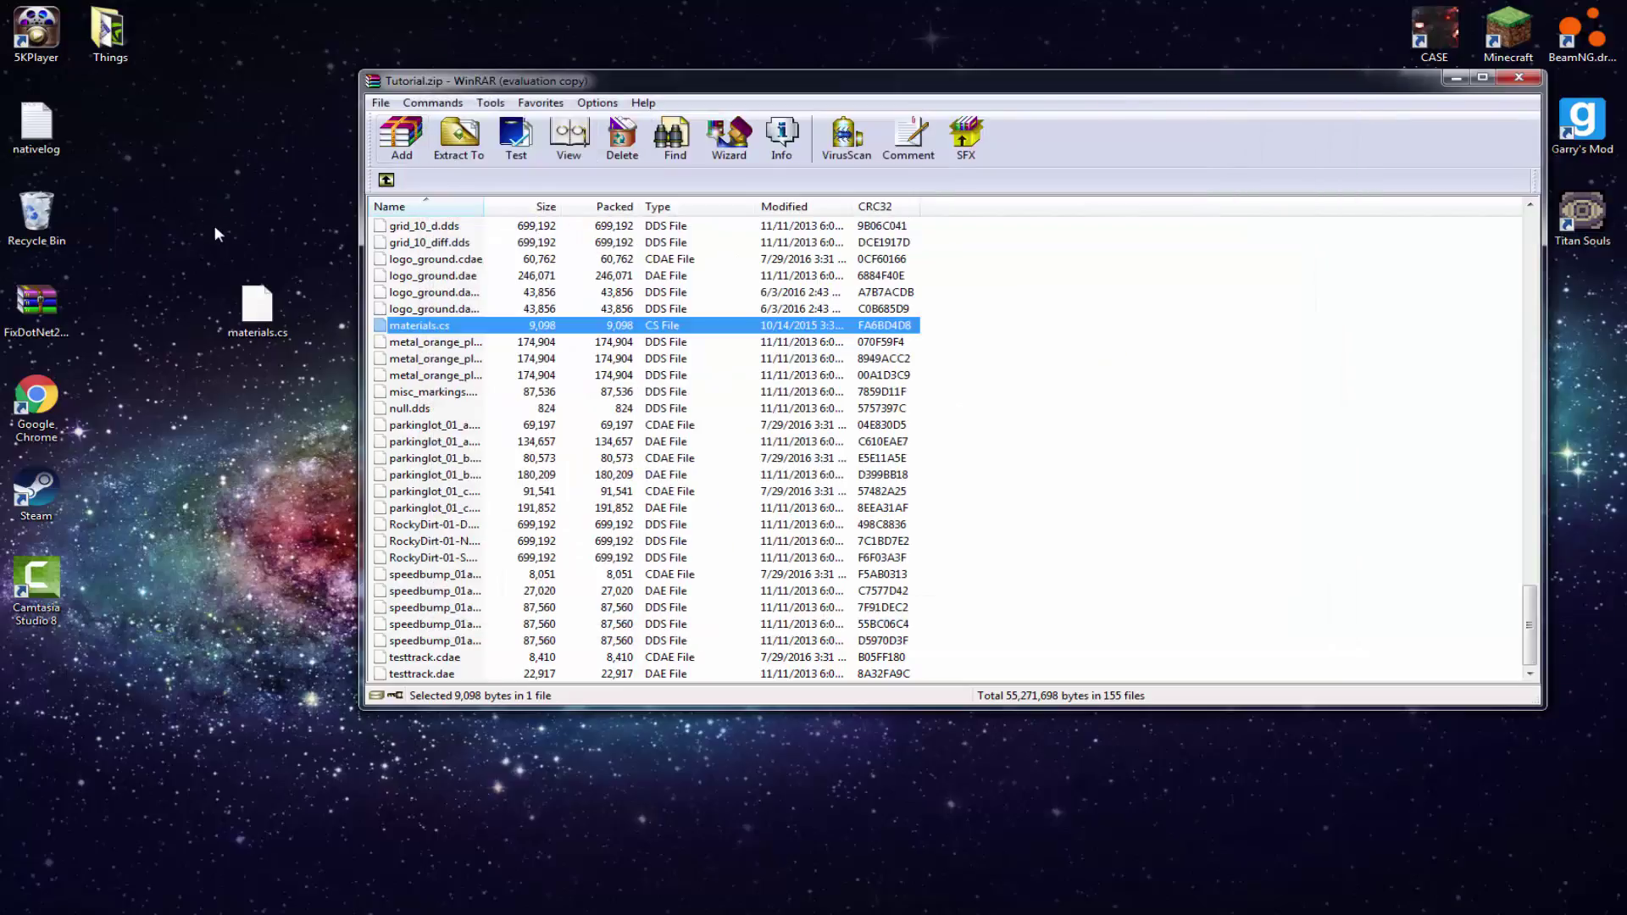
drag(257, 305, 1076, 358)
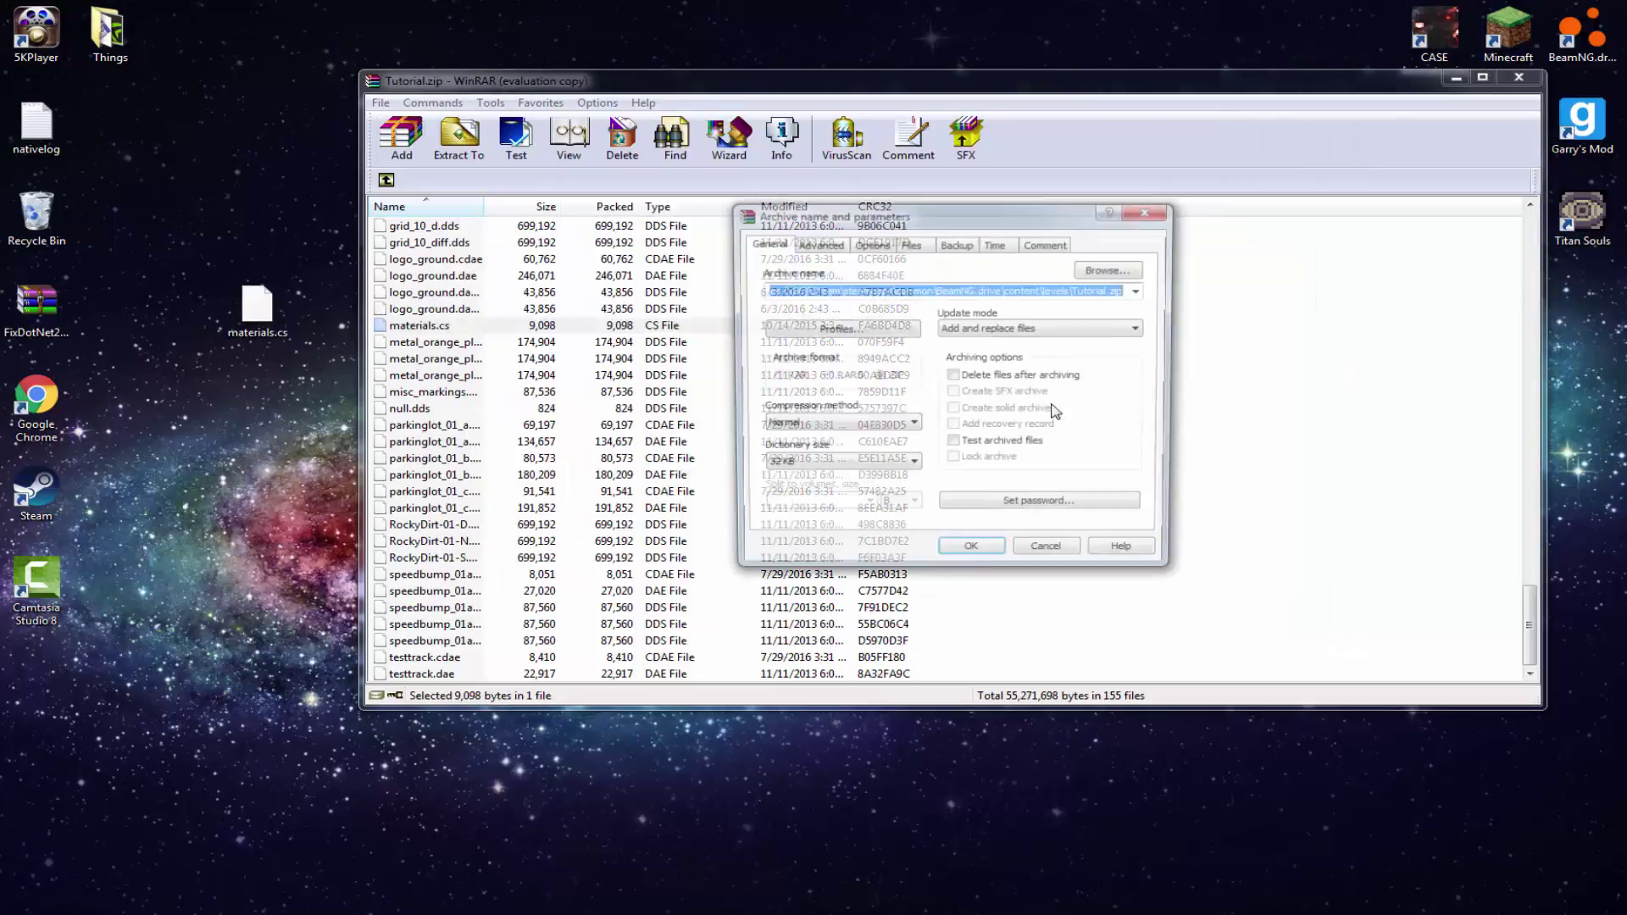
click(975, 555)
drag(257, 305, 33, 219)
click(385, 179)
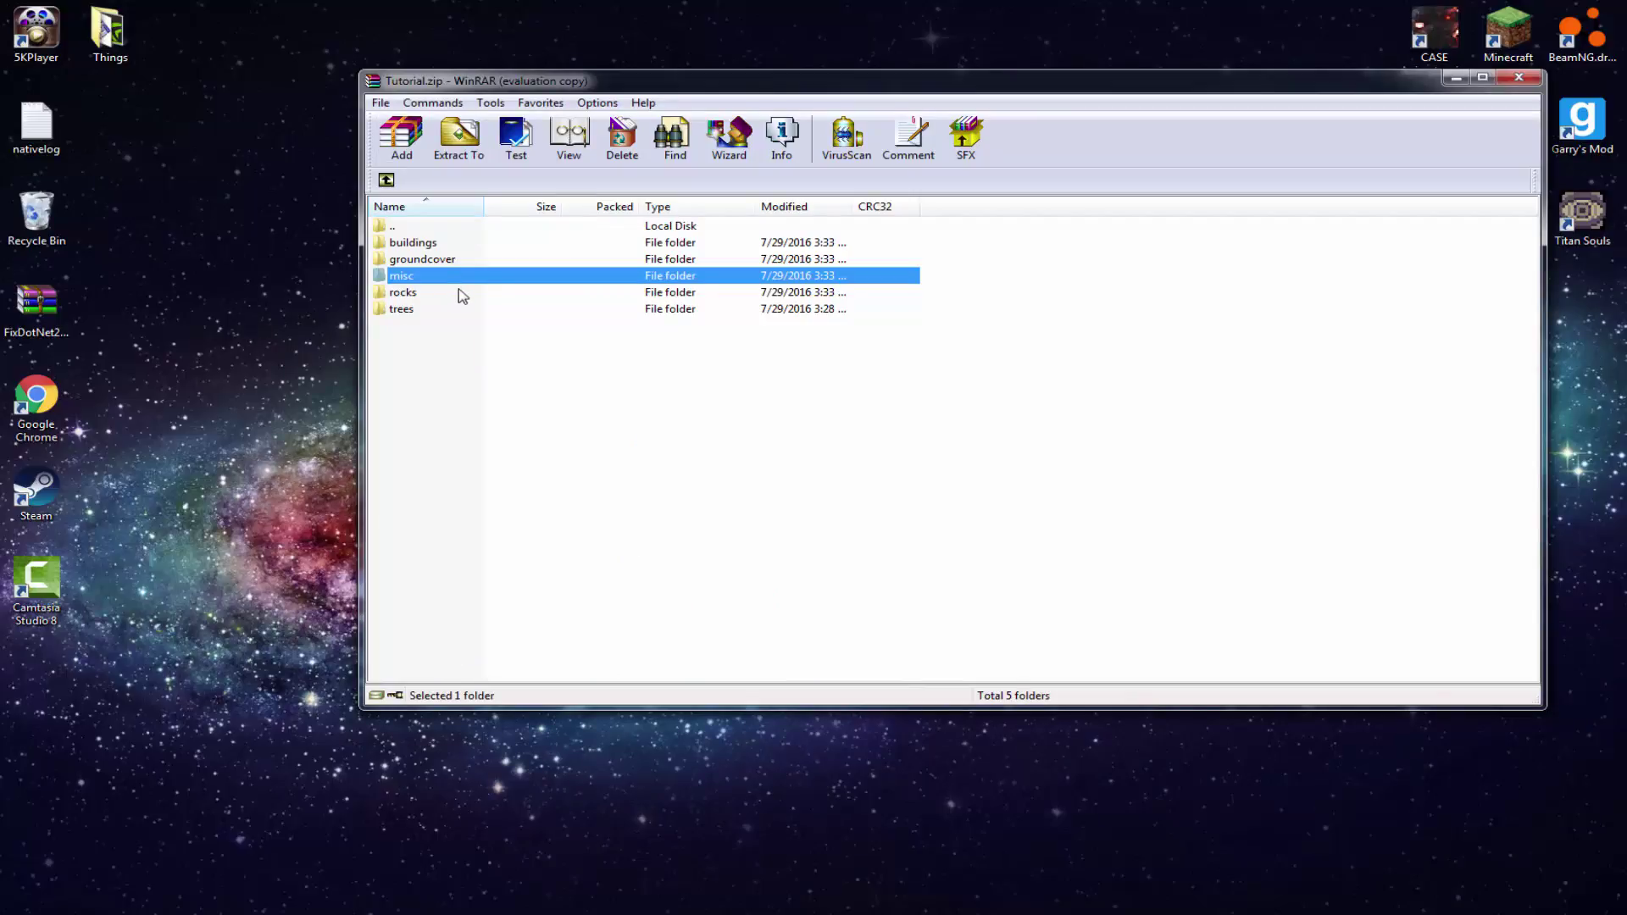
Step: Open the rocks folder, copy its materials.cs to the desktop, and open it in Notepad++
click(436, 295)
double_click(439, 295)
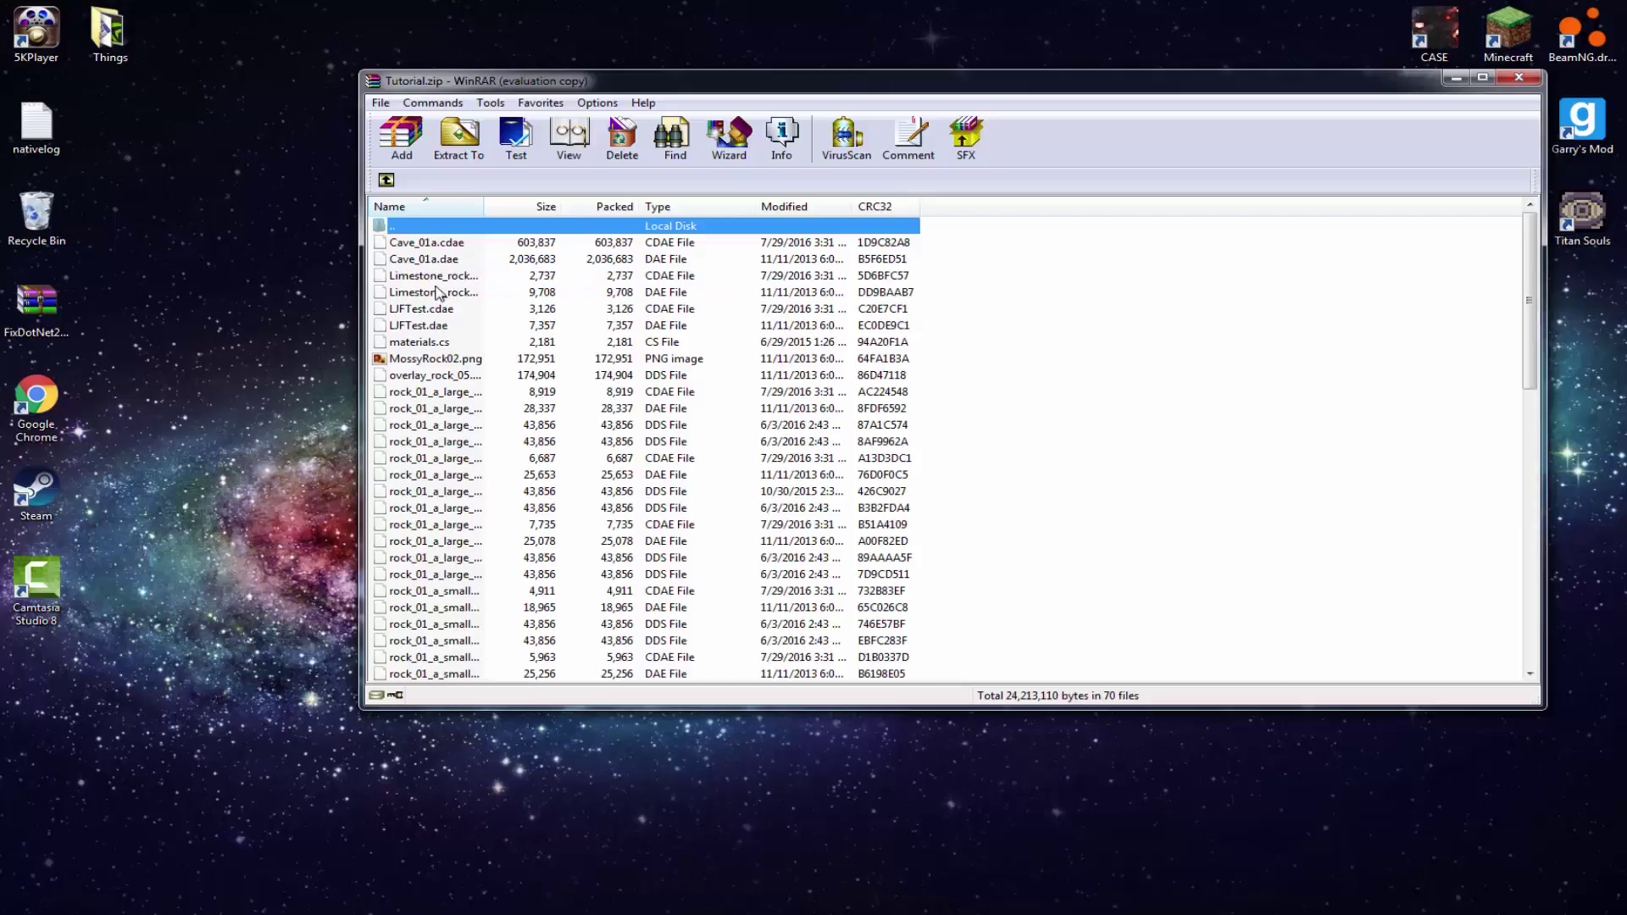
scroll(436, 280, down, 14)
scroll(436, 279, up, 12)
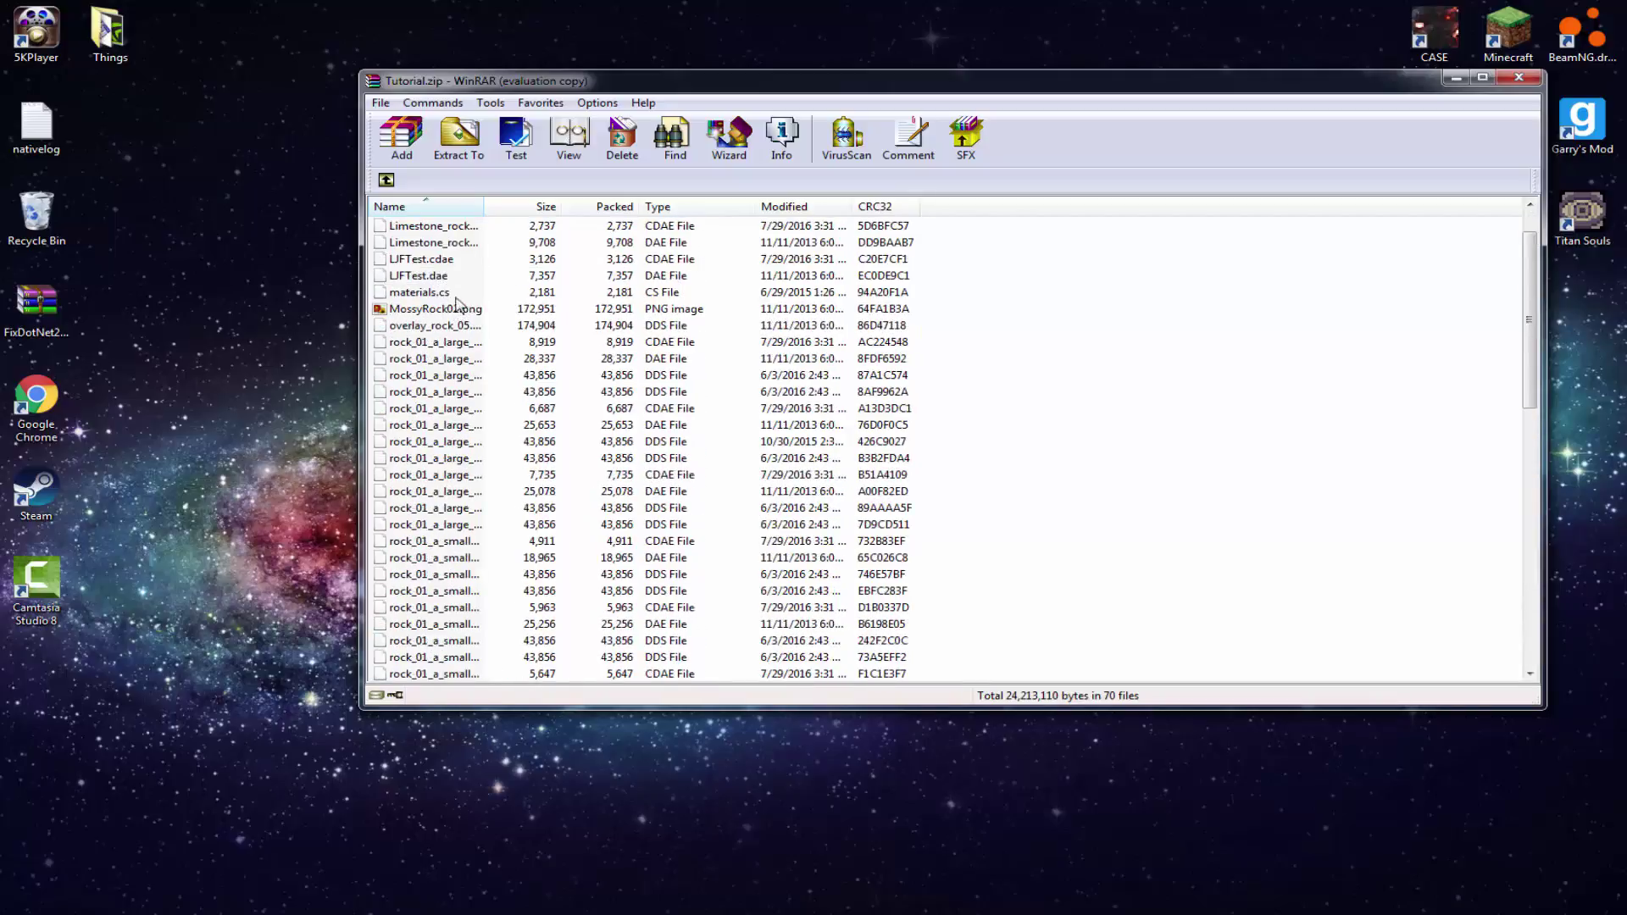
drag(456, 296, 326, 305)
right_click(305, 301)
click(356, 330)
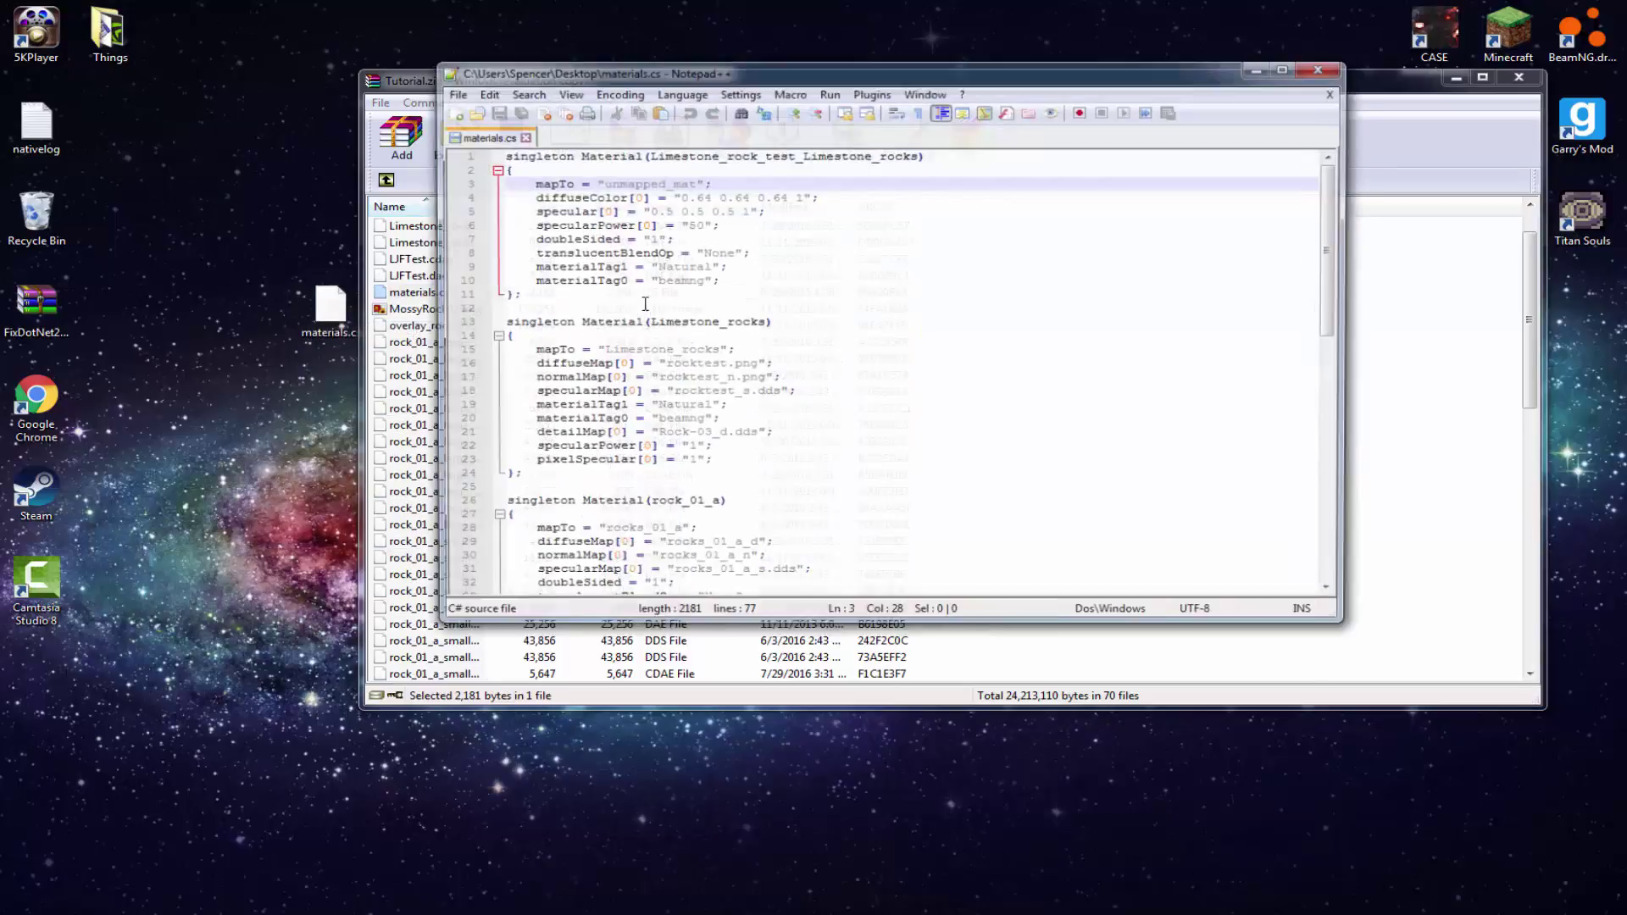
Step: Replace every GridMap path in the rocks materials.cs with Tutorial
scroll(713, 356, down, 15)
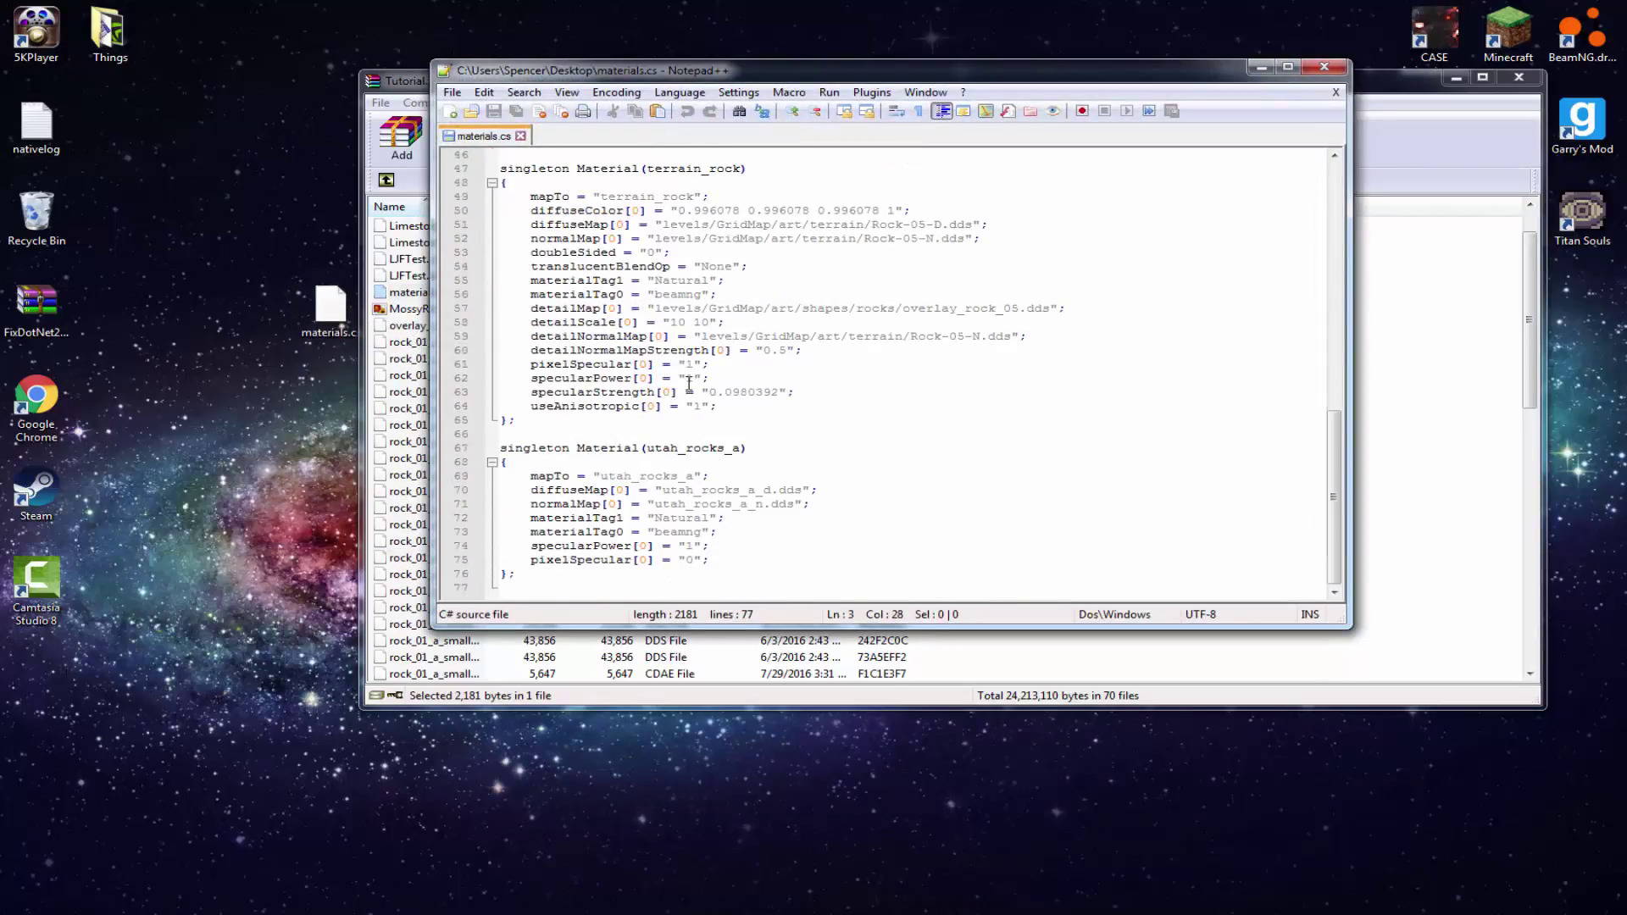
click(739, 225)
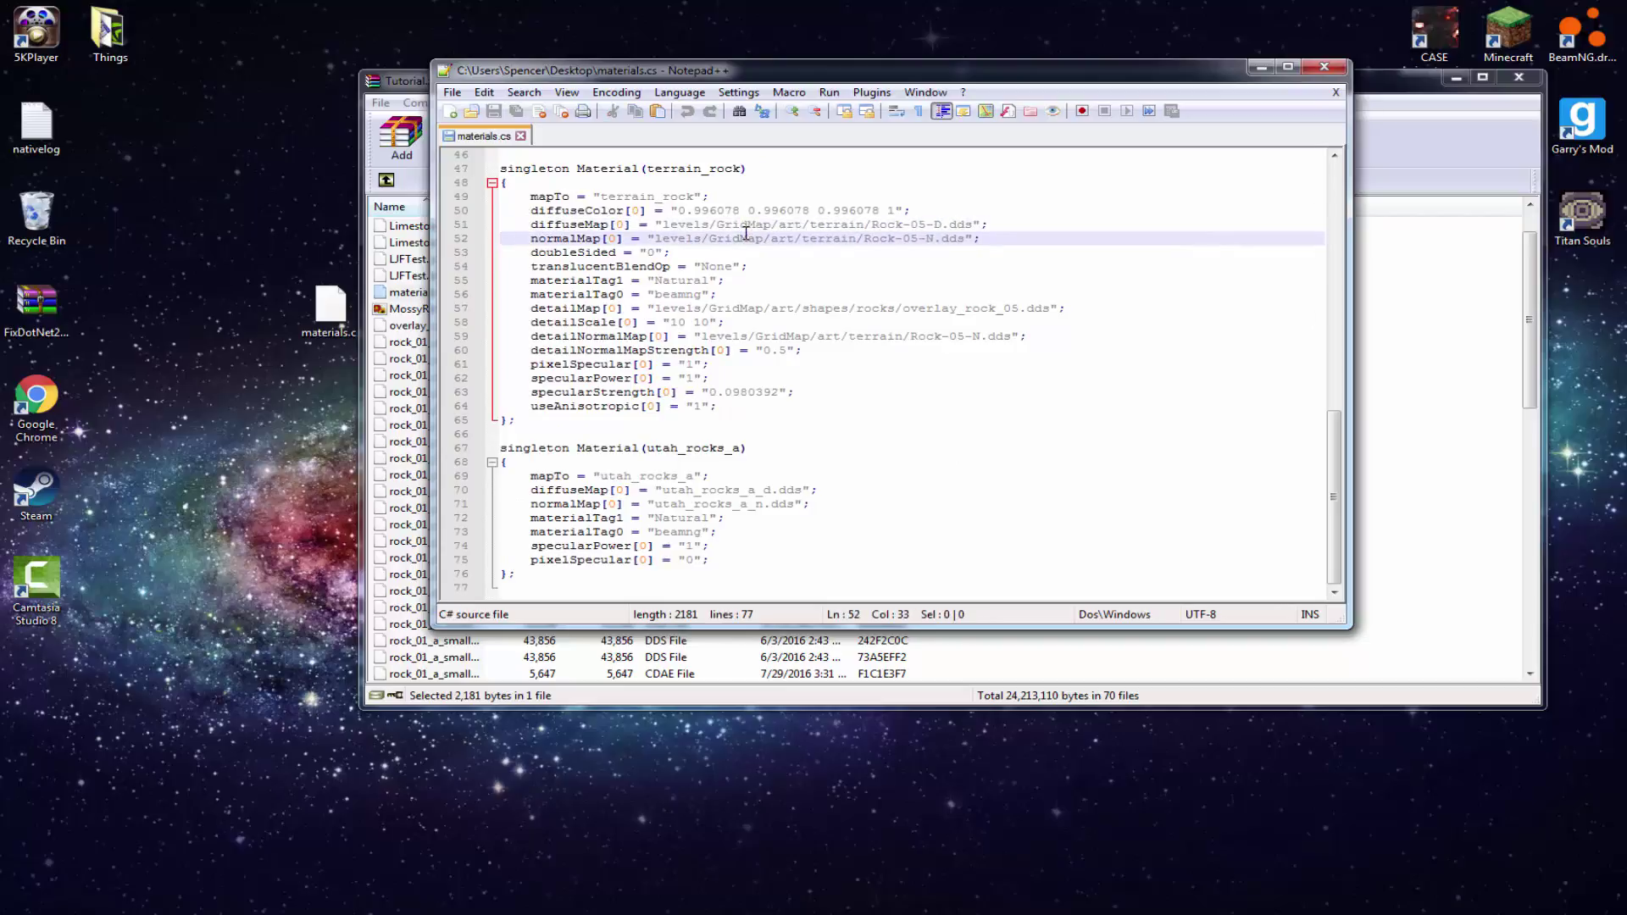
double_click(744, 225)
key(ctrl+f)
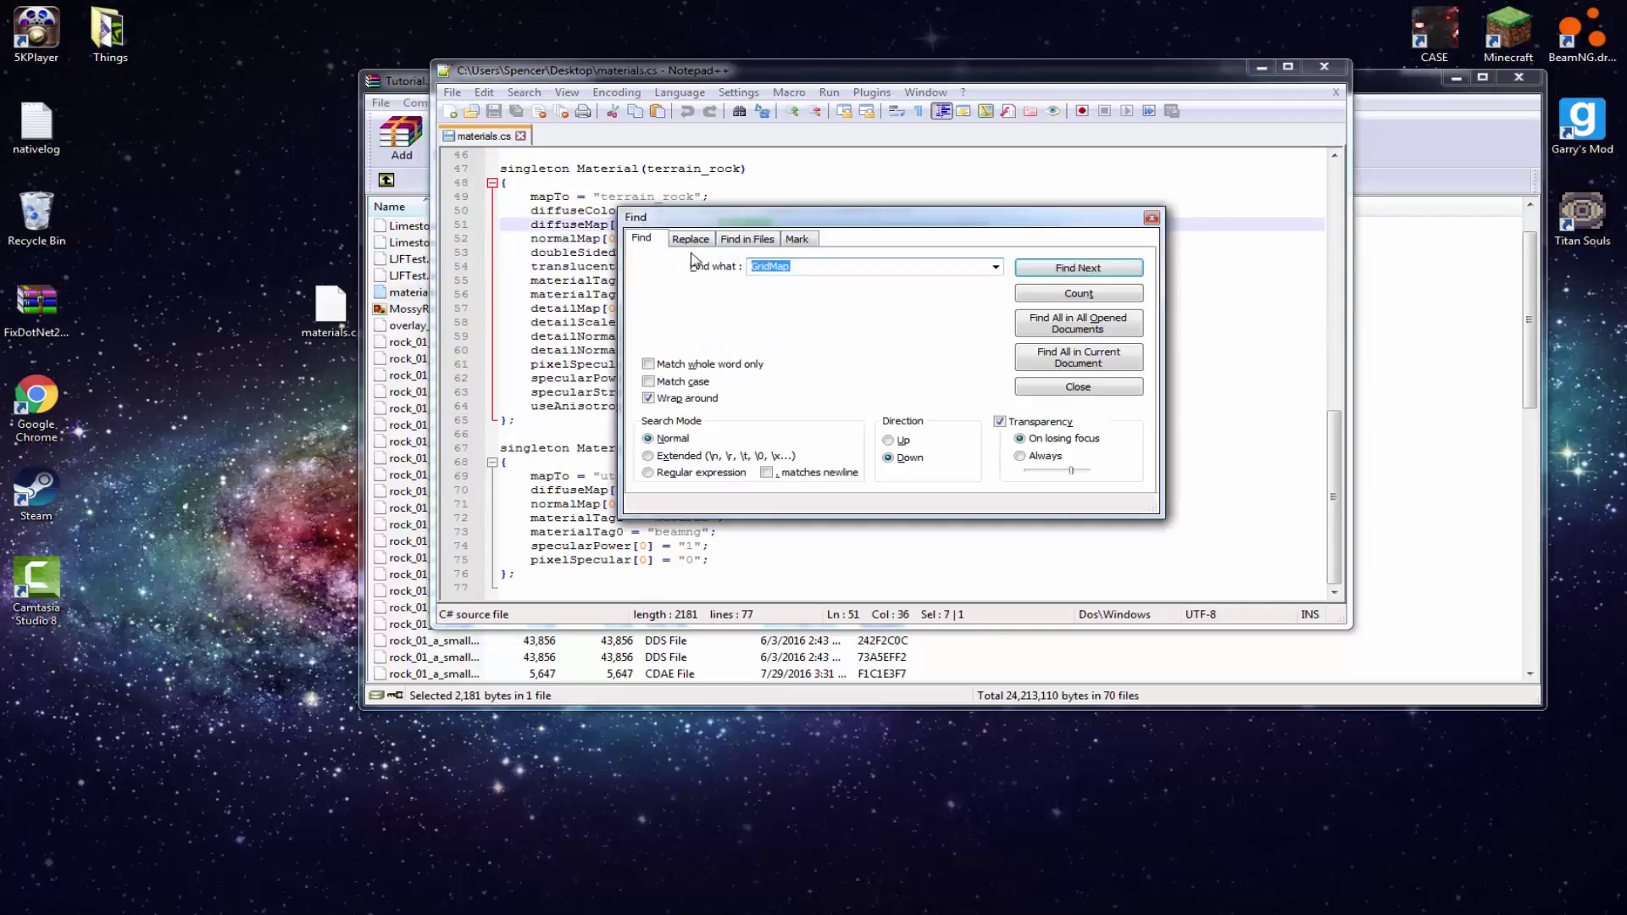
click(690, 240)
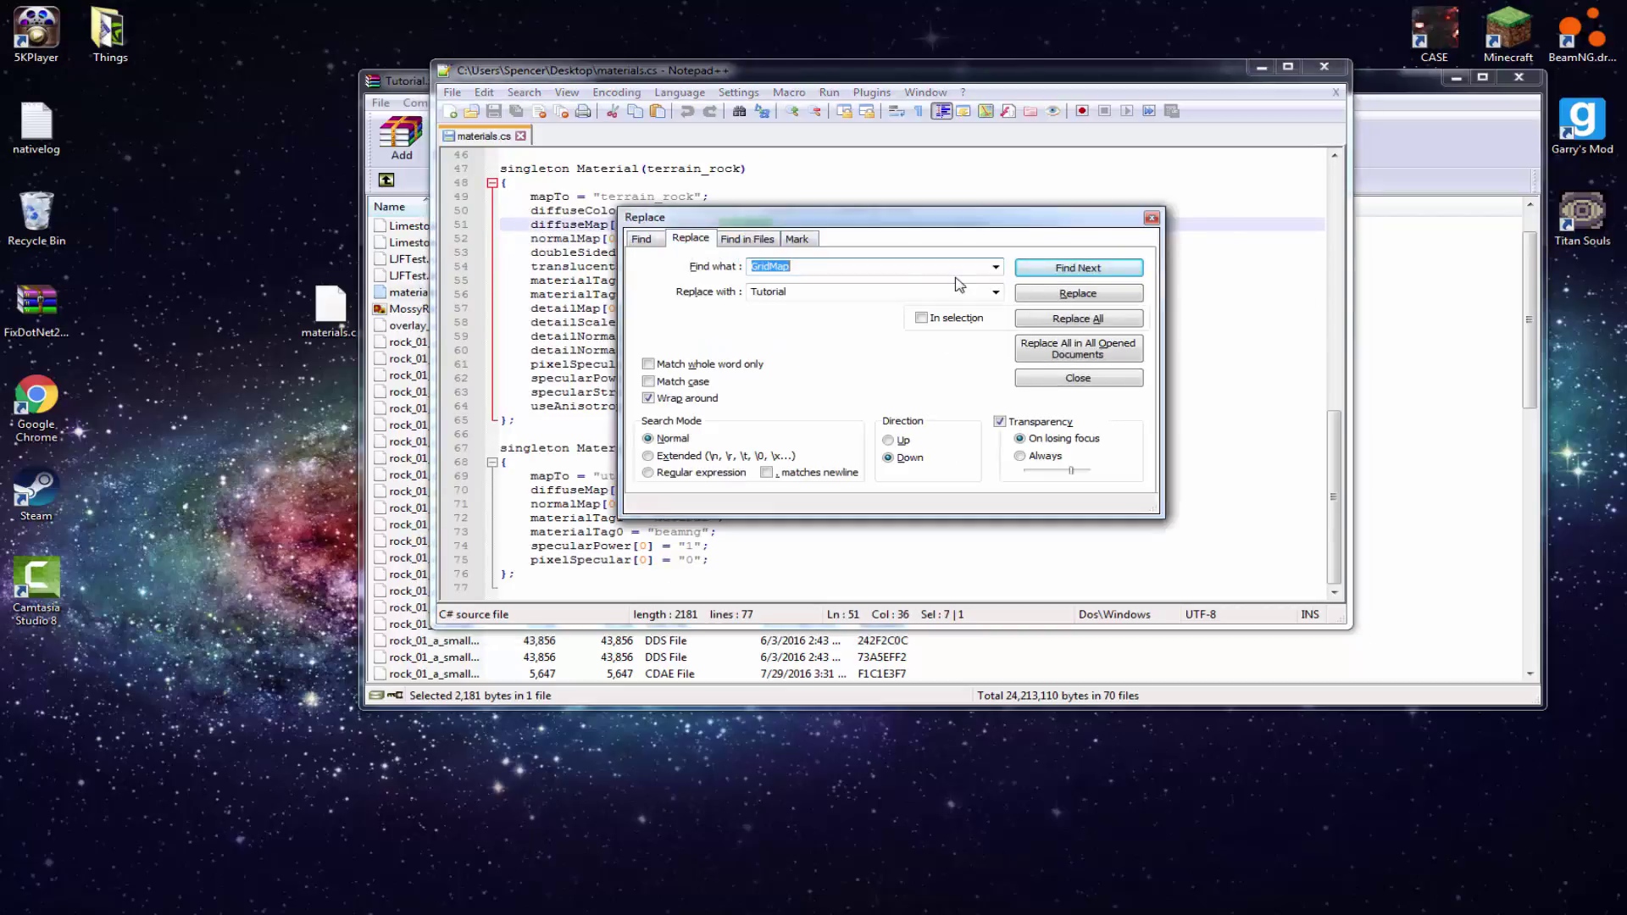
click(1100, 320)
click(1151, 218)
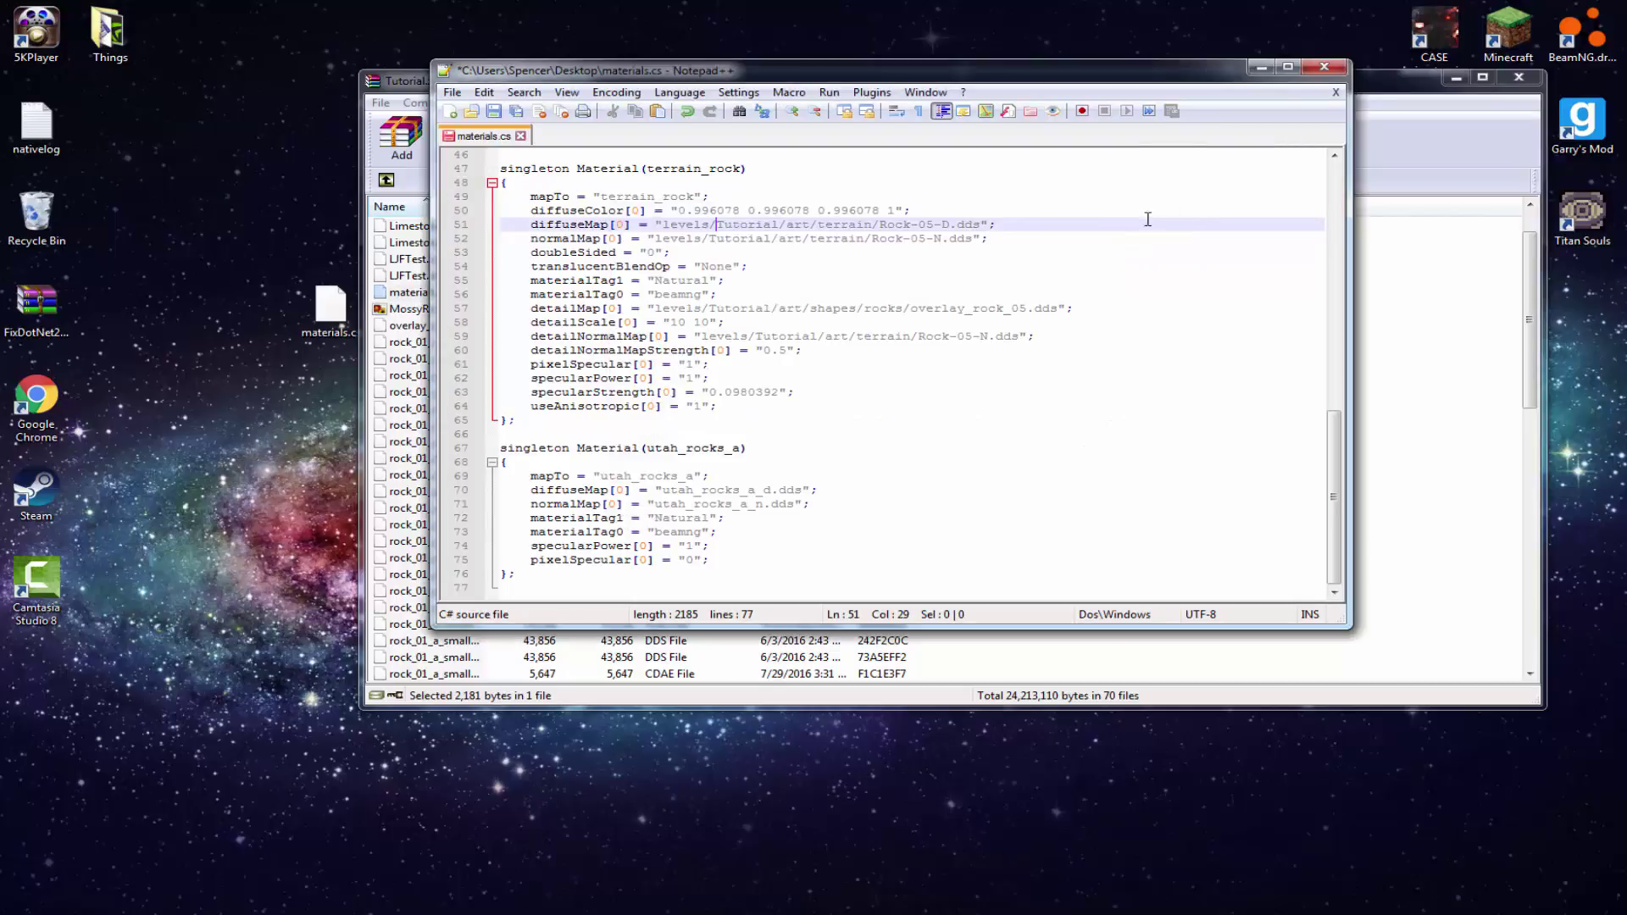
Step: Save, put the 2,185-byte materials.cs back into the rocks folder, and recycle the desktop copy
click(493, 111)
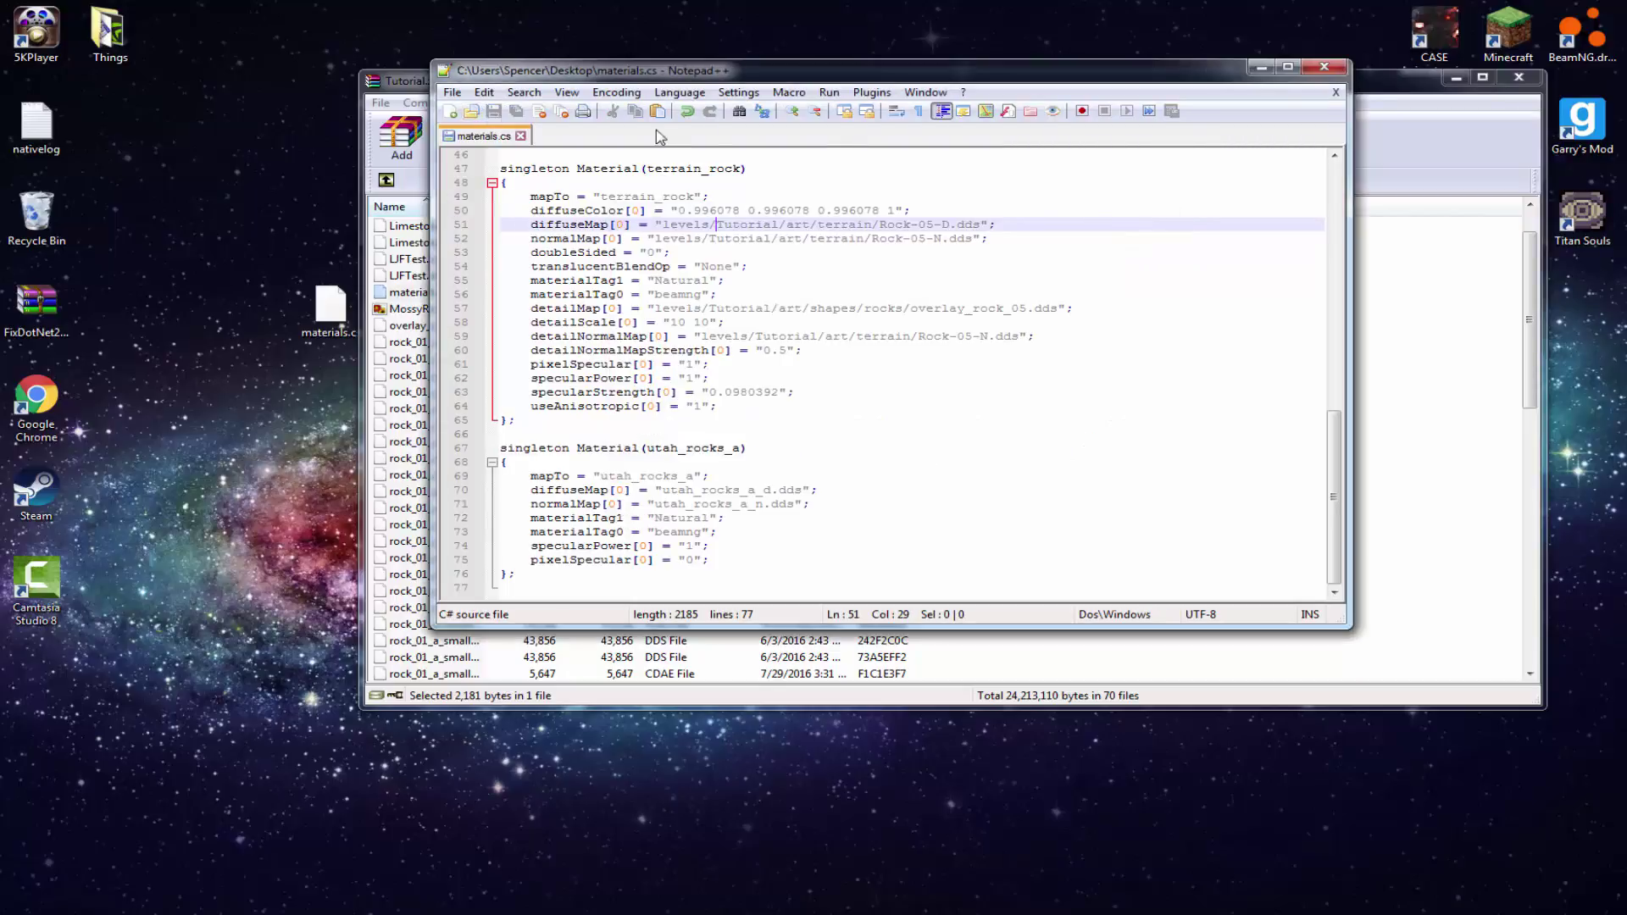
click(1325, 64)
drag(335, 303, 1017, 356)
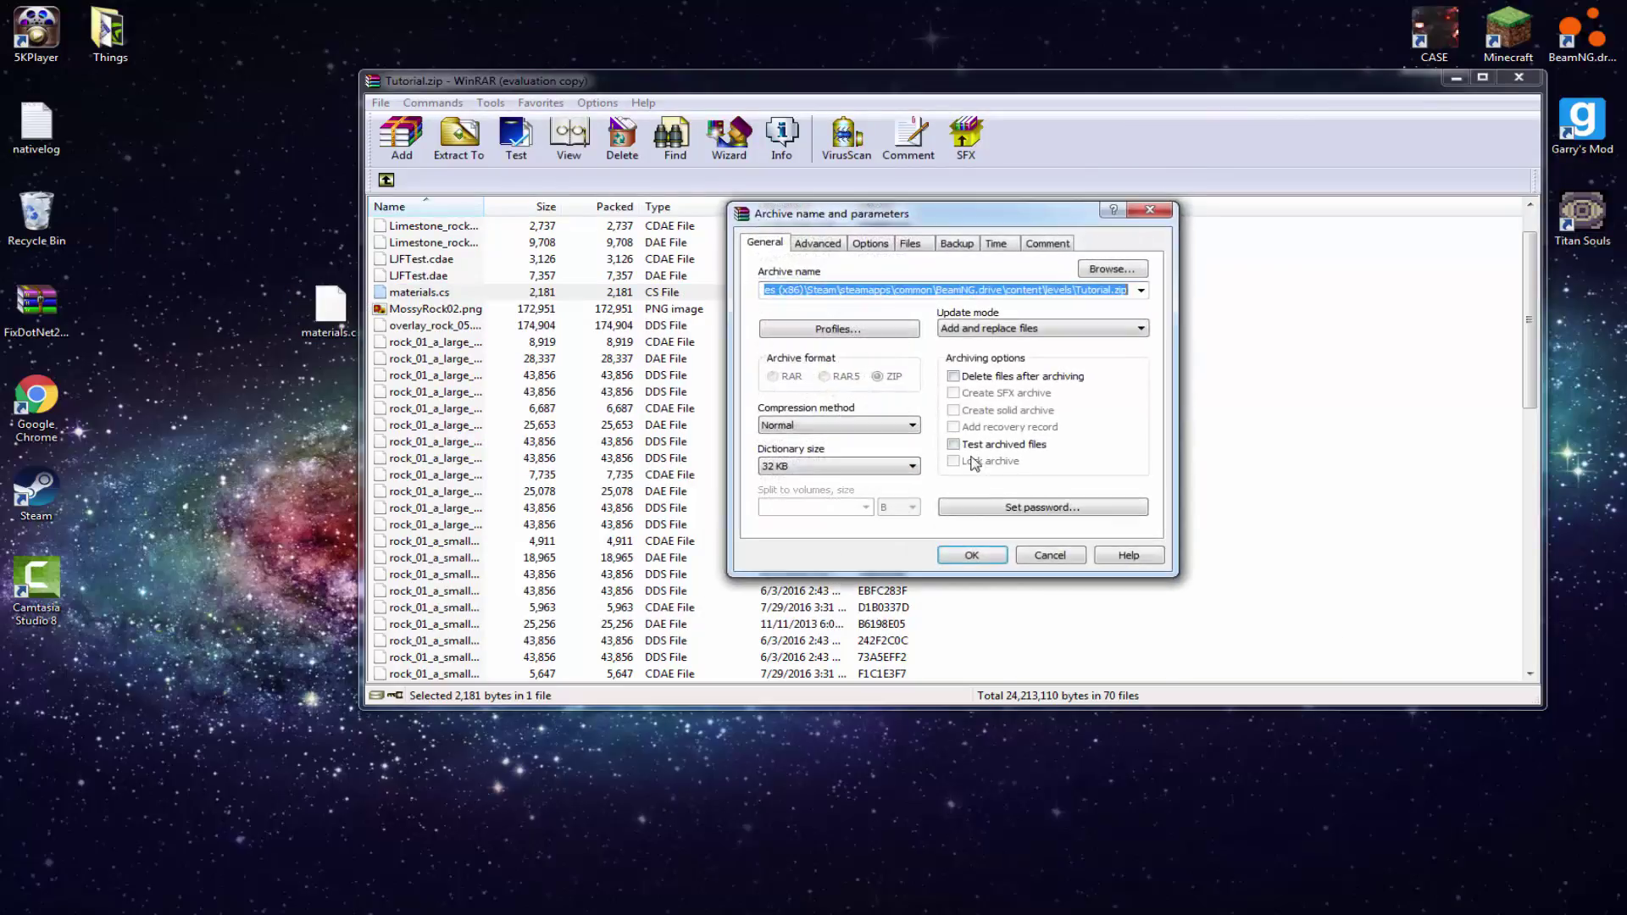
click(975, 552)
drag(330, 304, 39, 212)
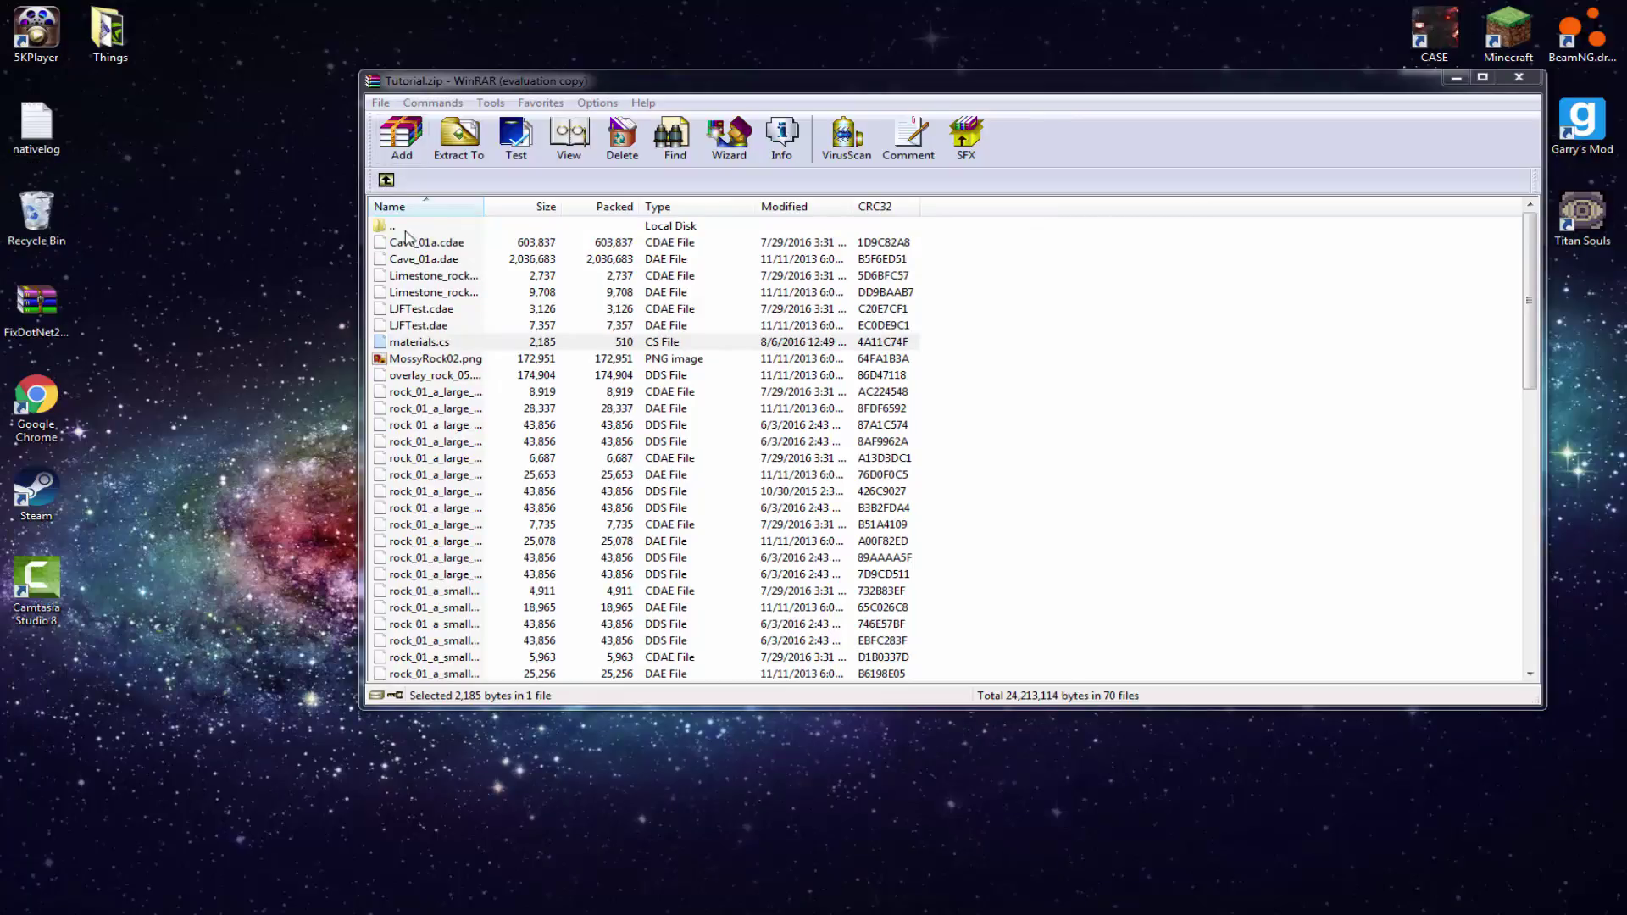
Step: Check the rocks, trees and vines folders, then open art\terrain with its 28 textures and materials.cs
click(397, 207)
click(387, 180)
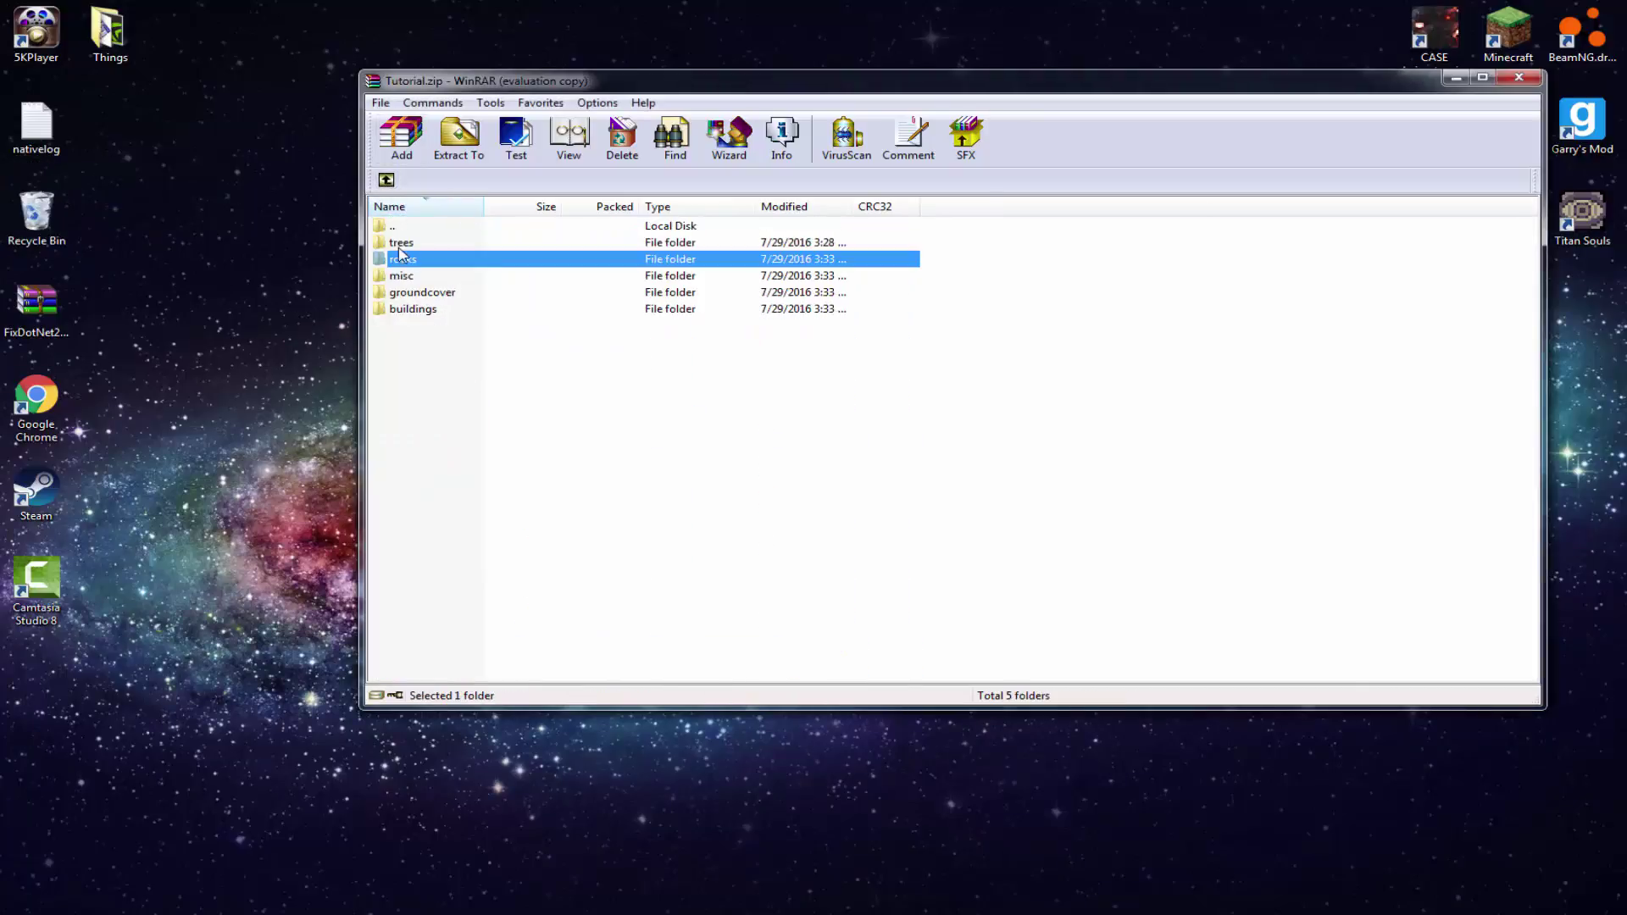
click(398, 297)
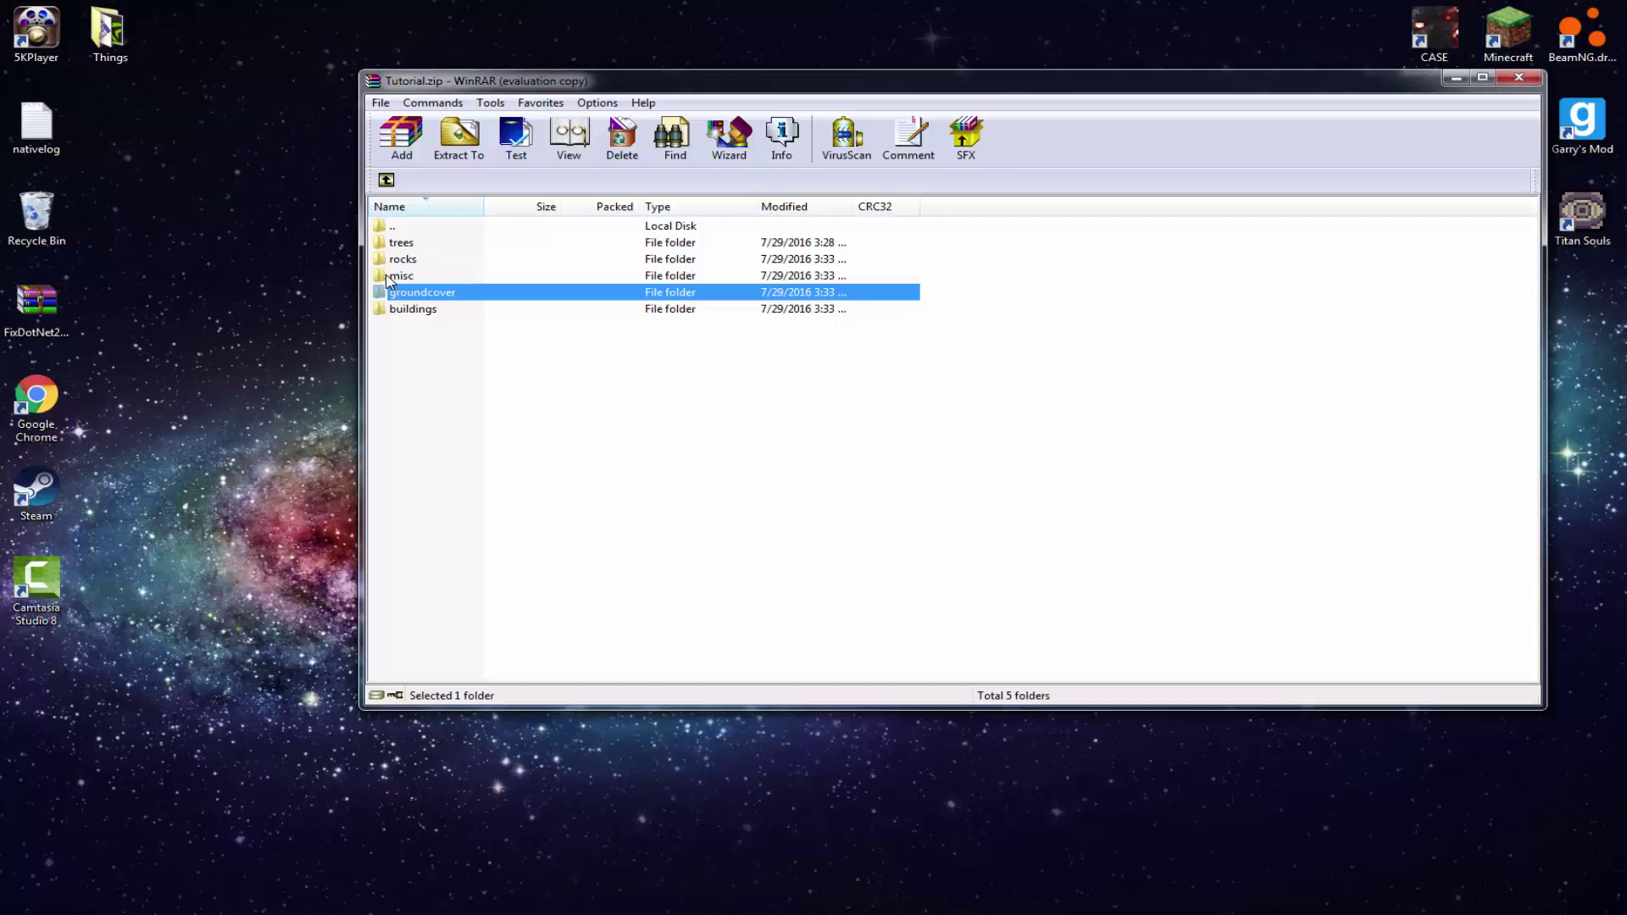
click(390, 277)
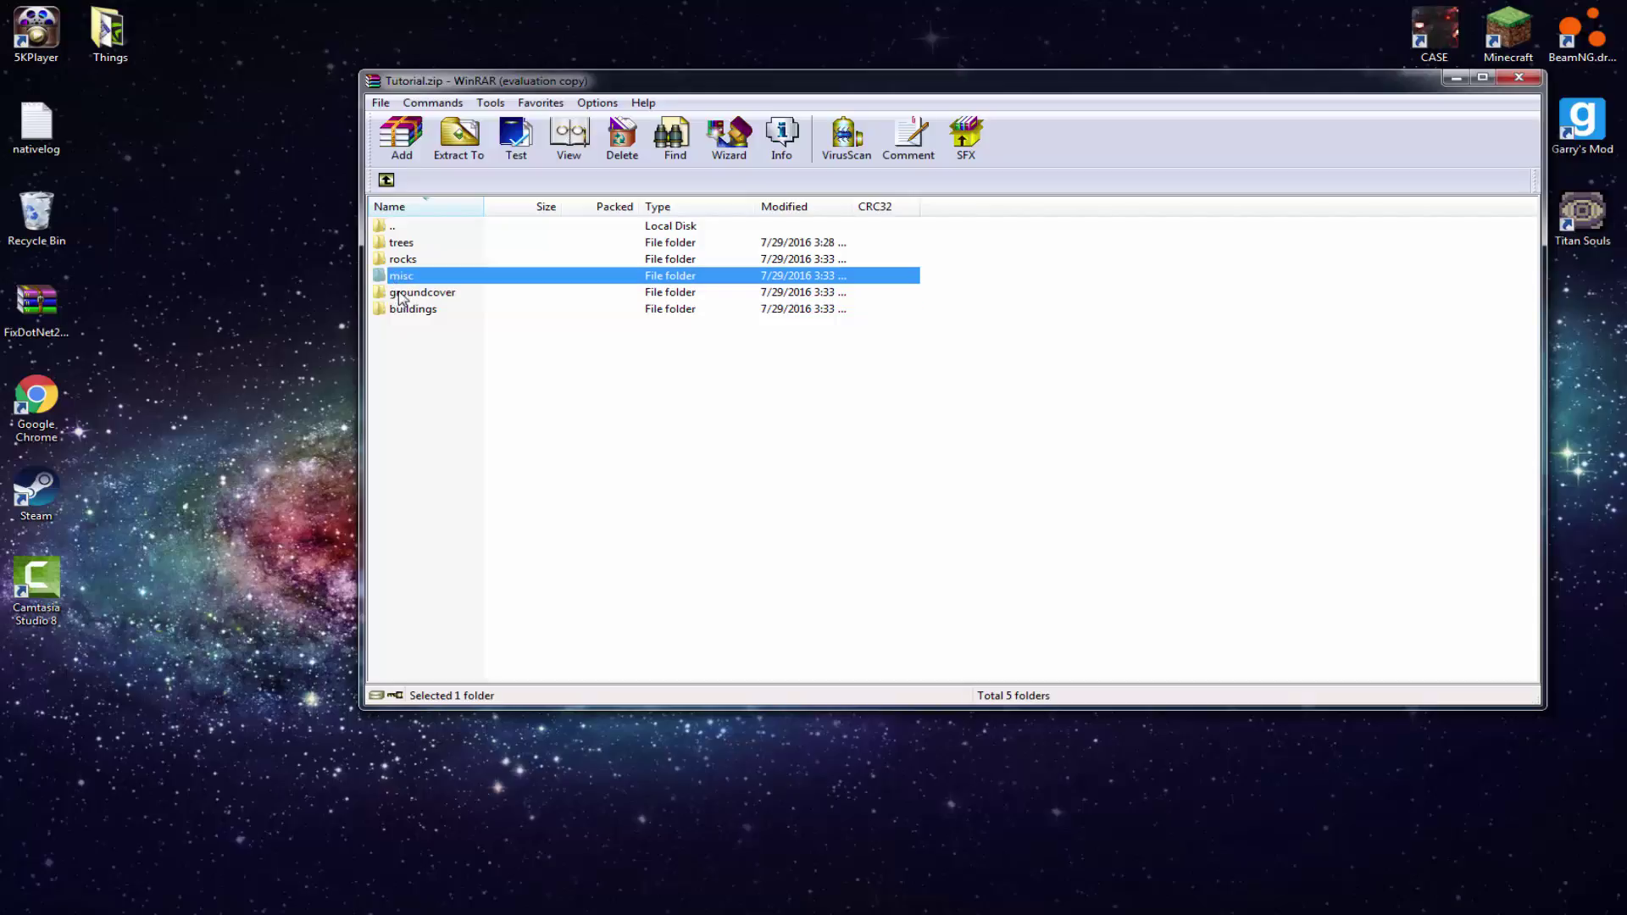
double_click(405, 259)
click(387, 180)
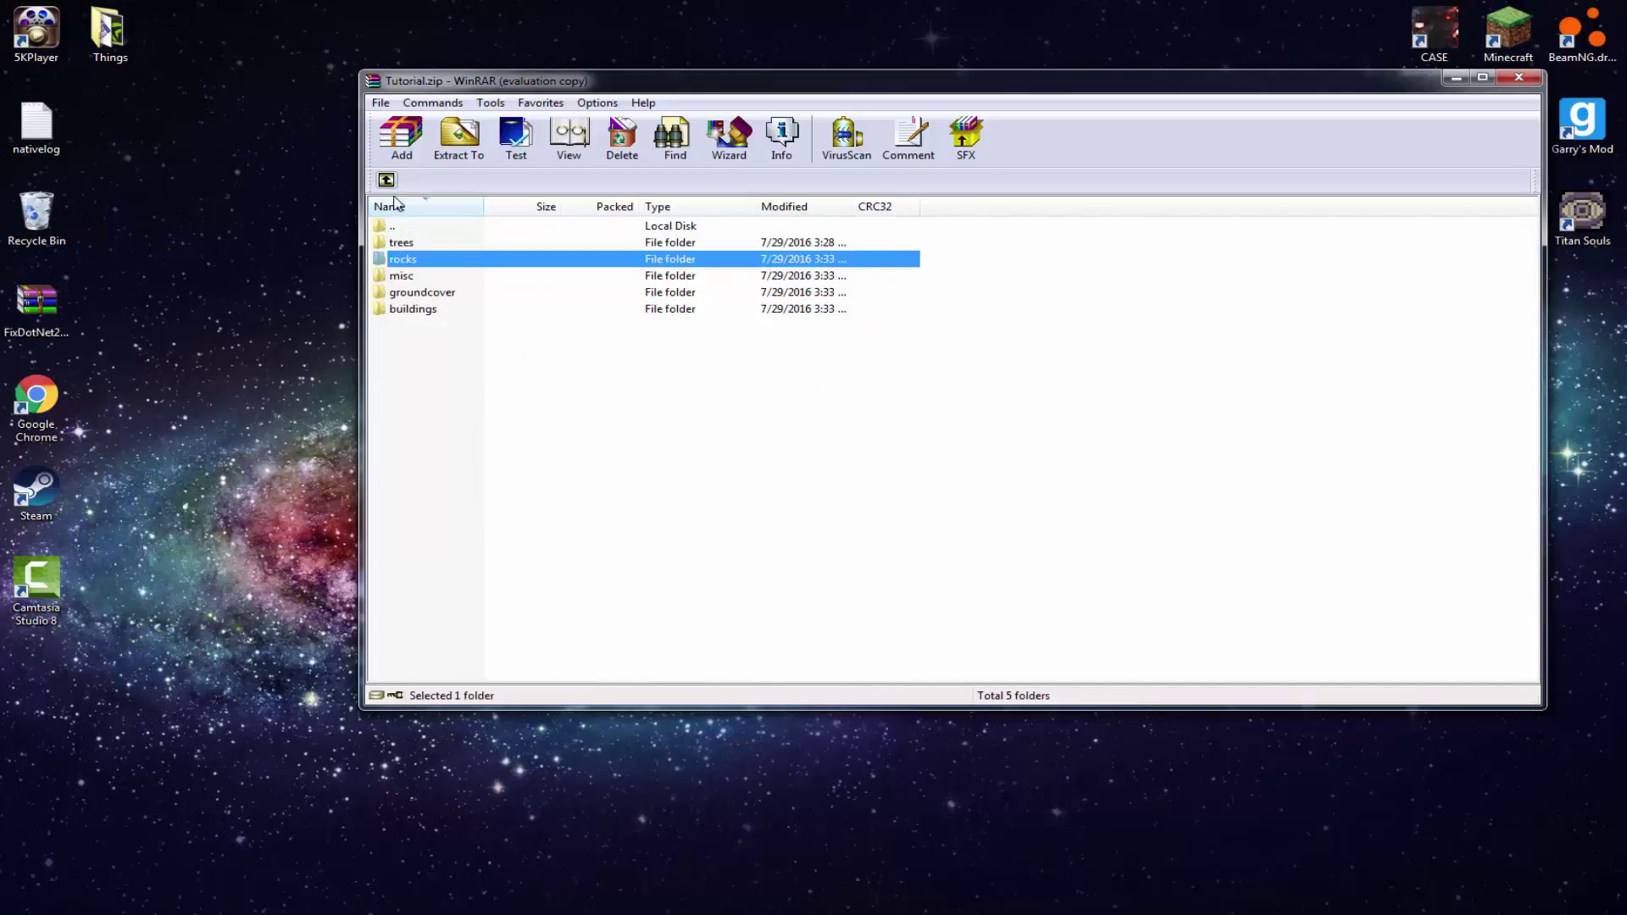
click(406, 207)
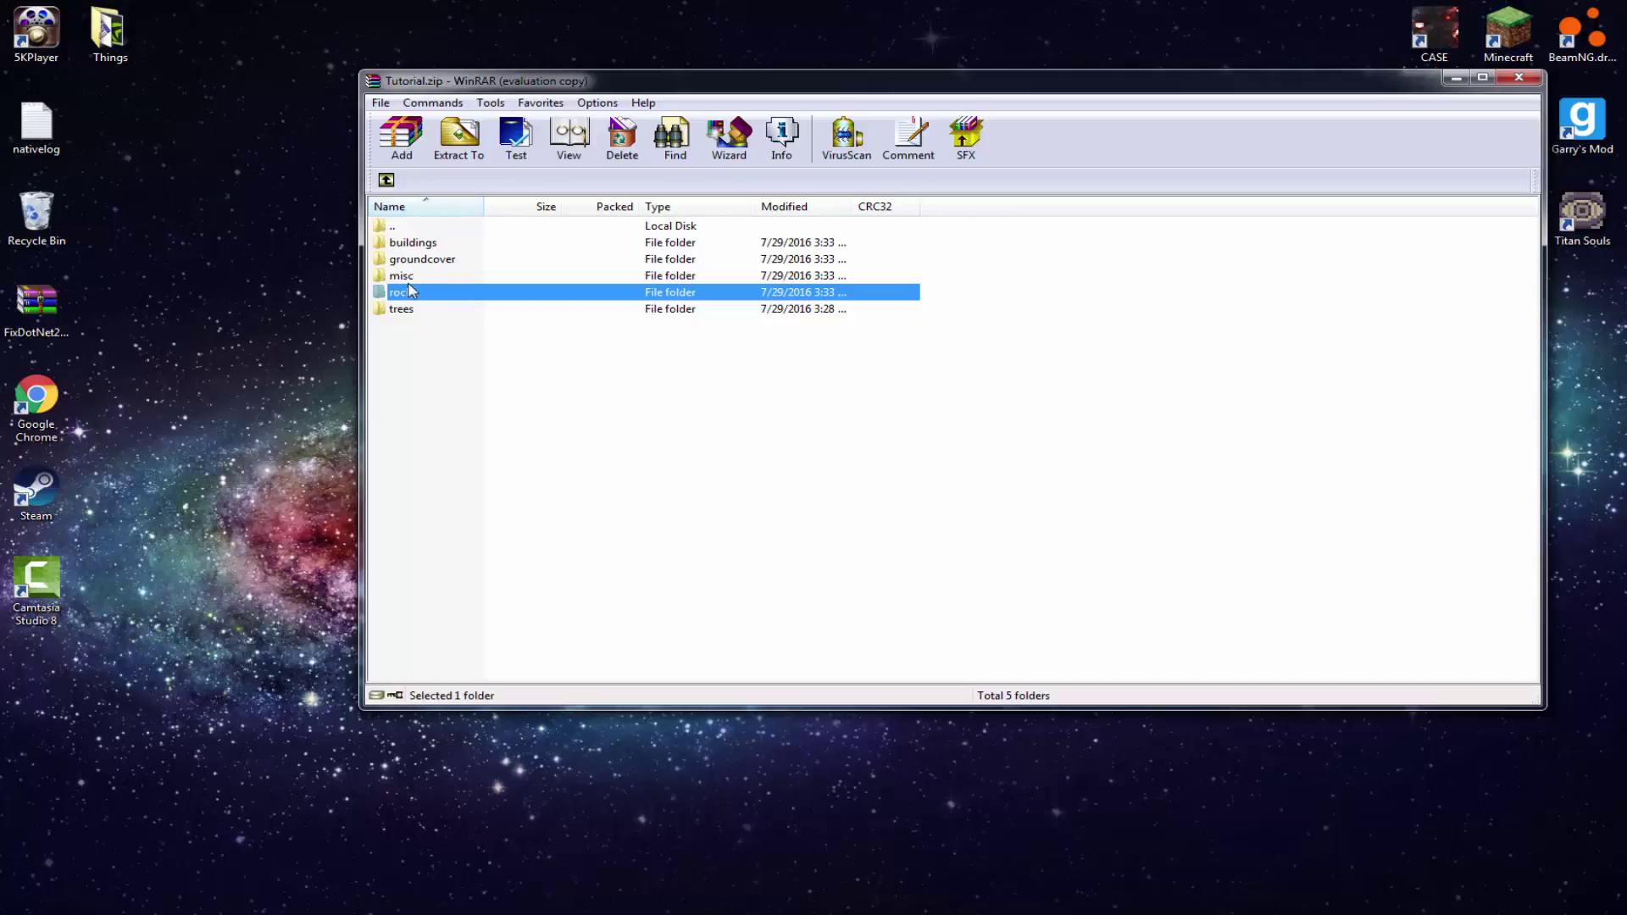
double_click(408, 311)
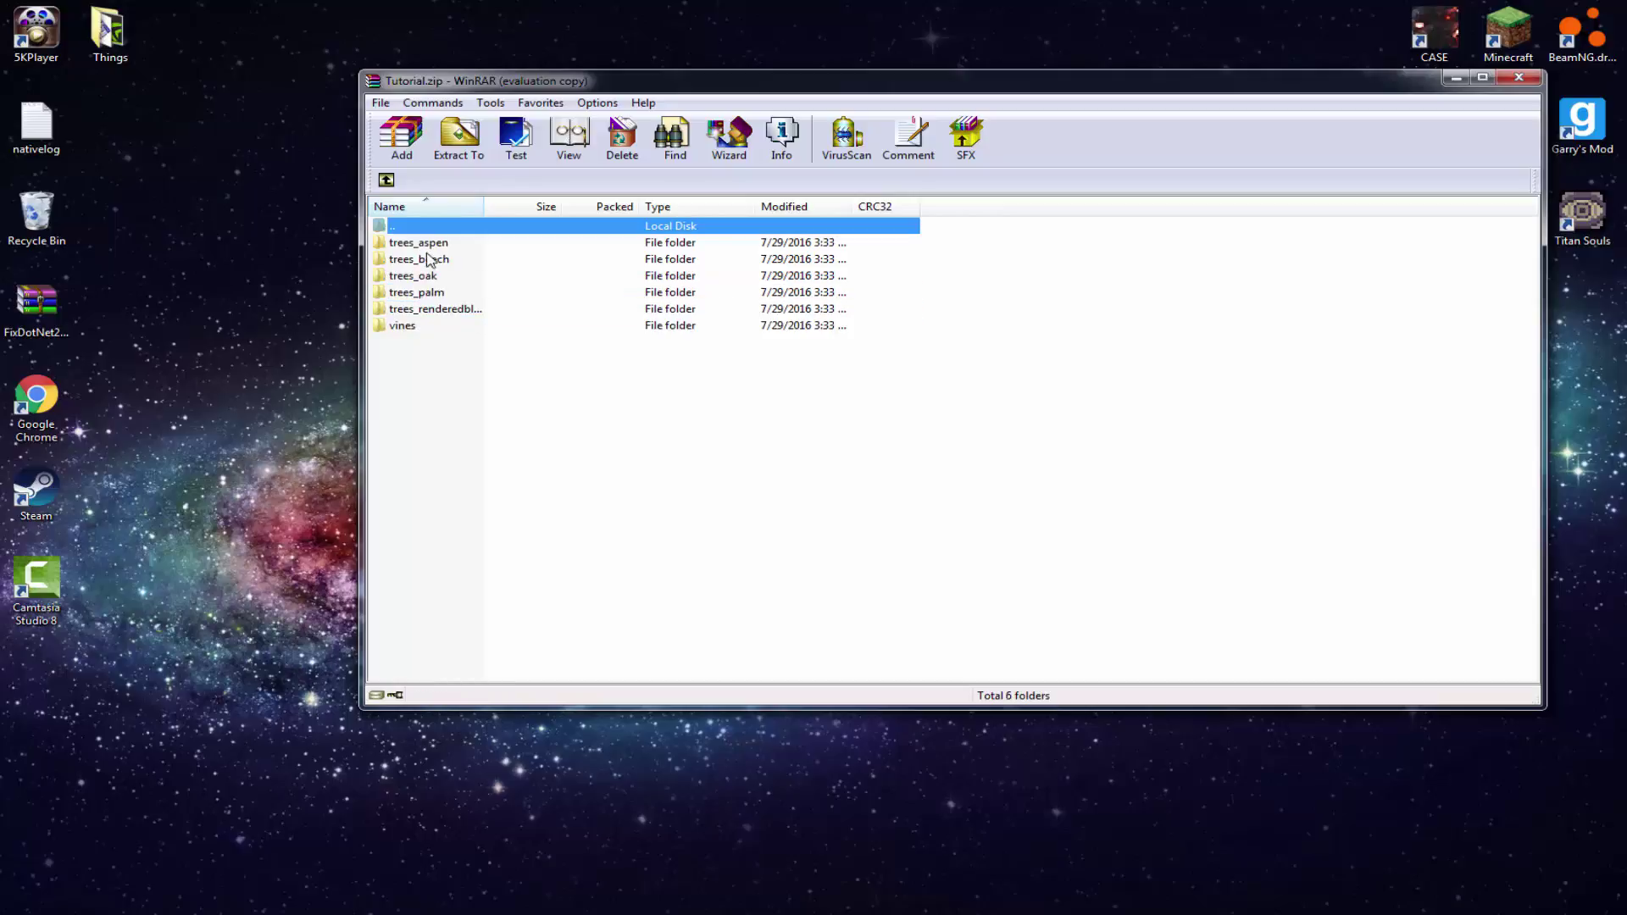
double_click(409, 324)
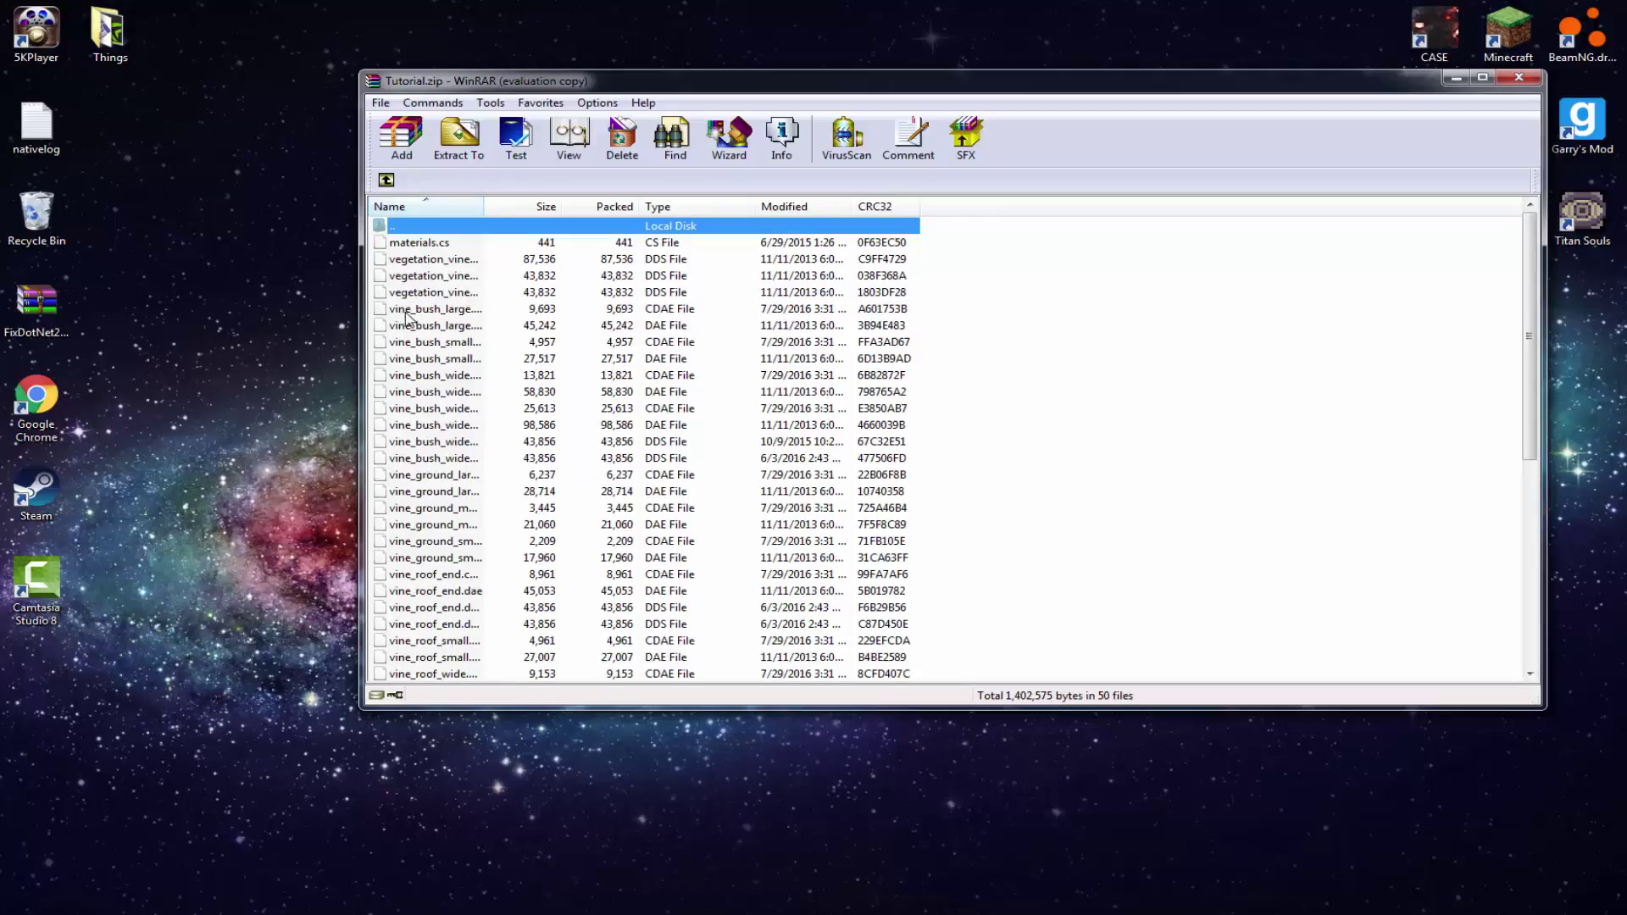
click(387, 180)
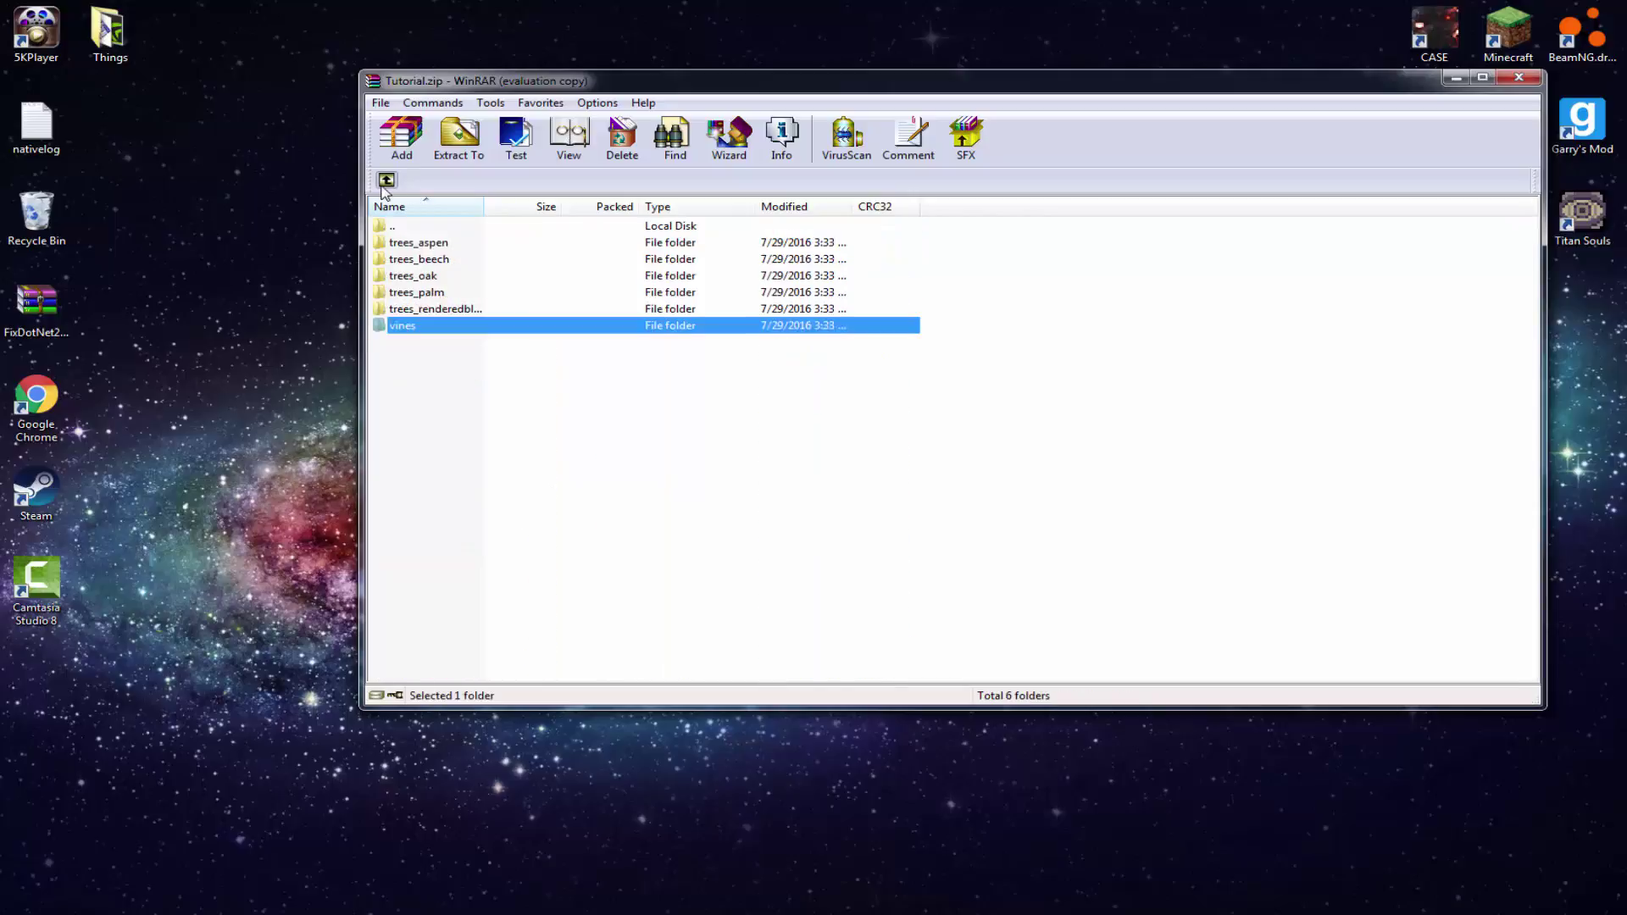
click(387, 181)
click(387, 180)
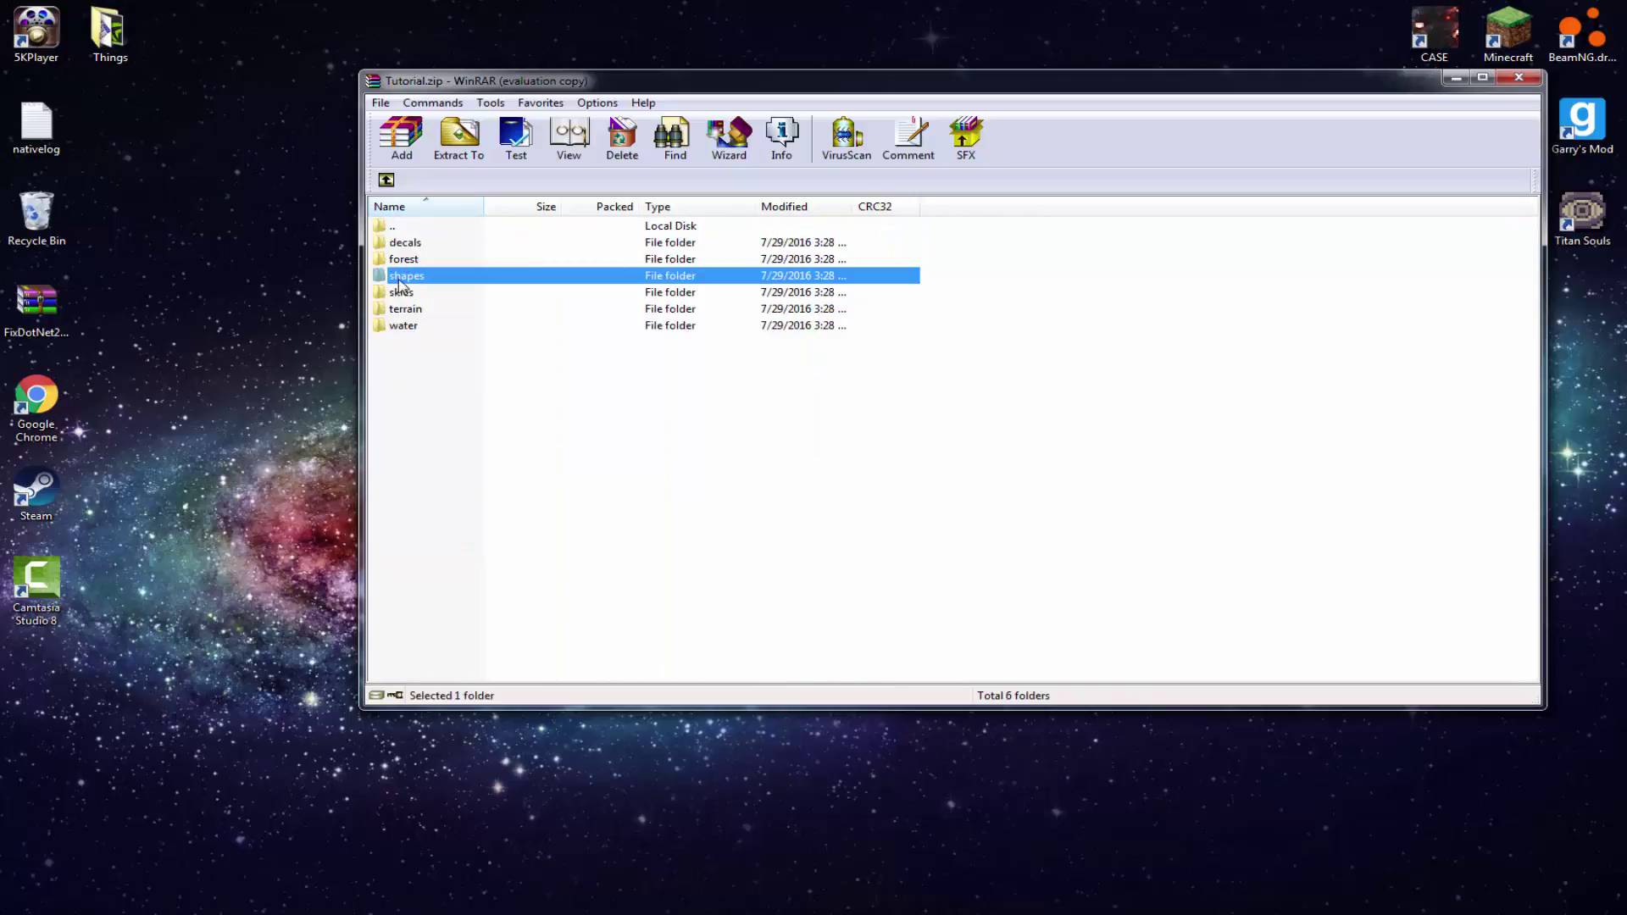
double_click(415, 311)
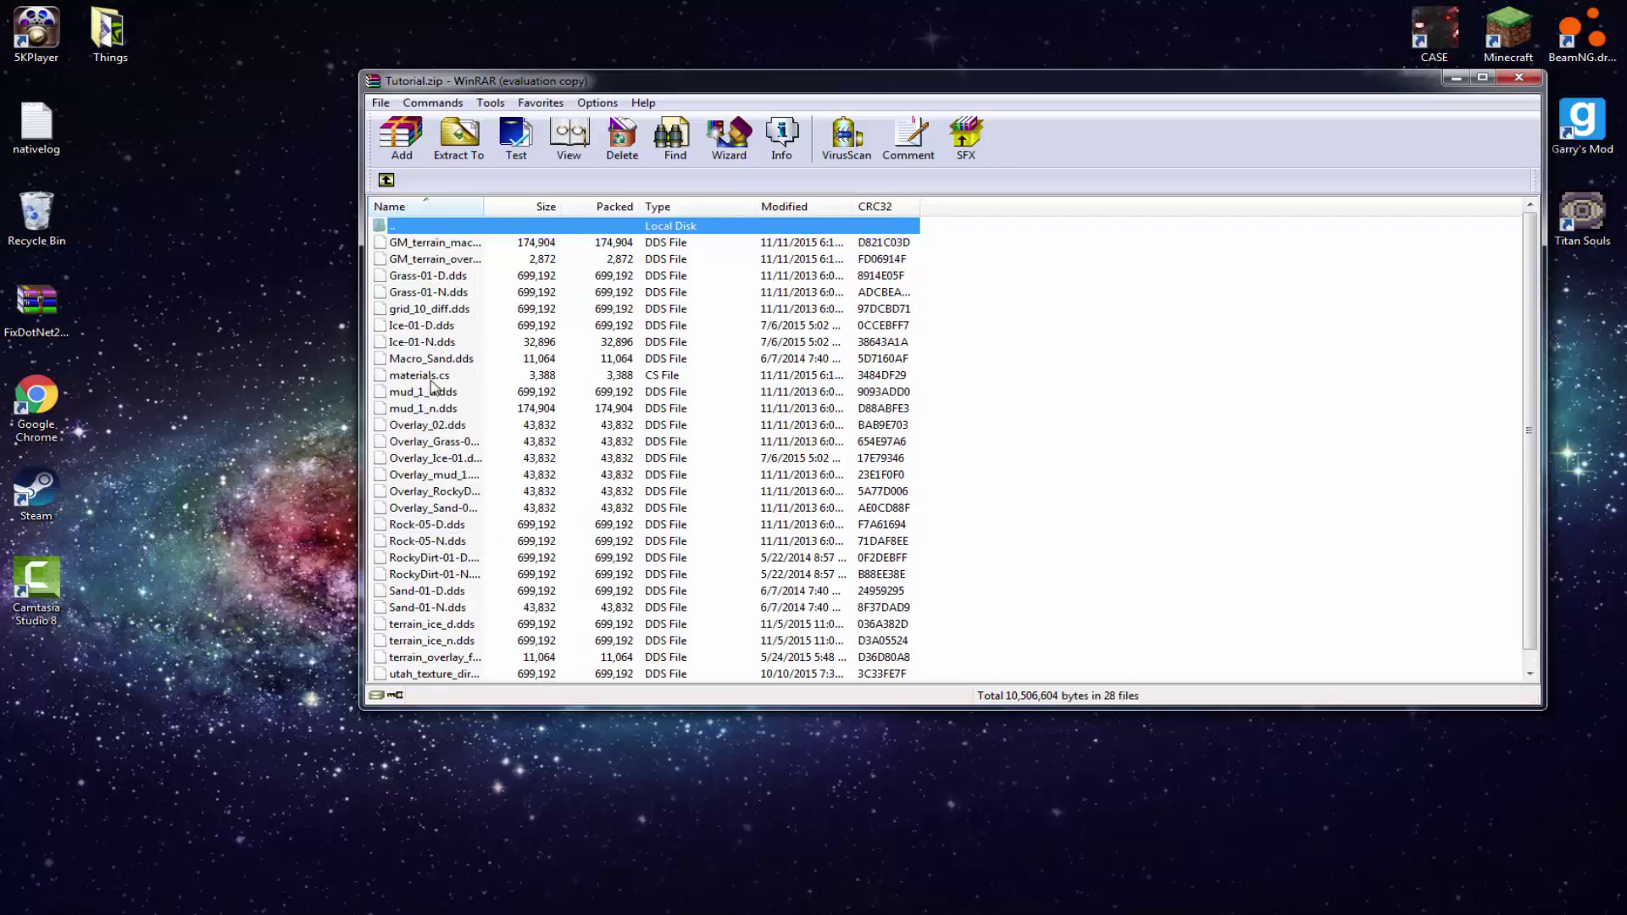
Step: Copy materials.cs to the desktop, replace all GridMap occurrences with Tutorial in Notepad++, and save
scroll(455, 477, down, 1)
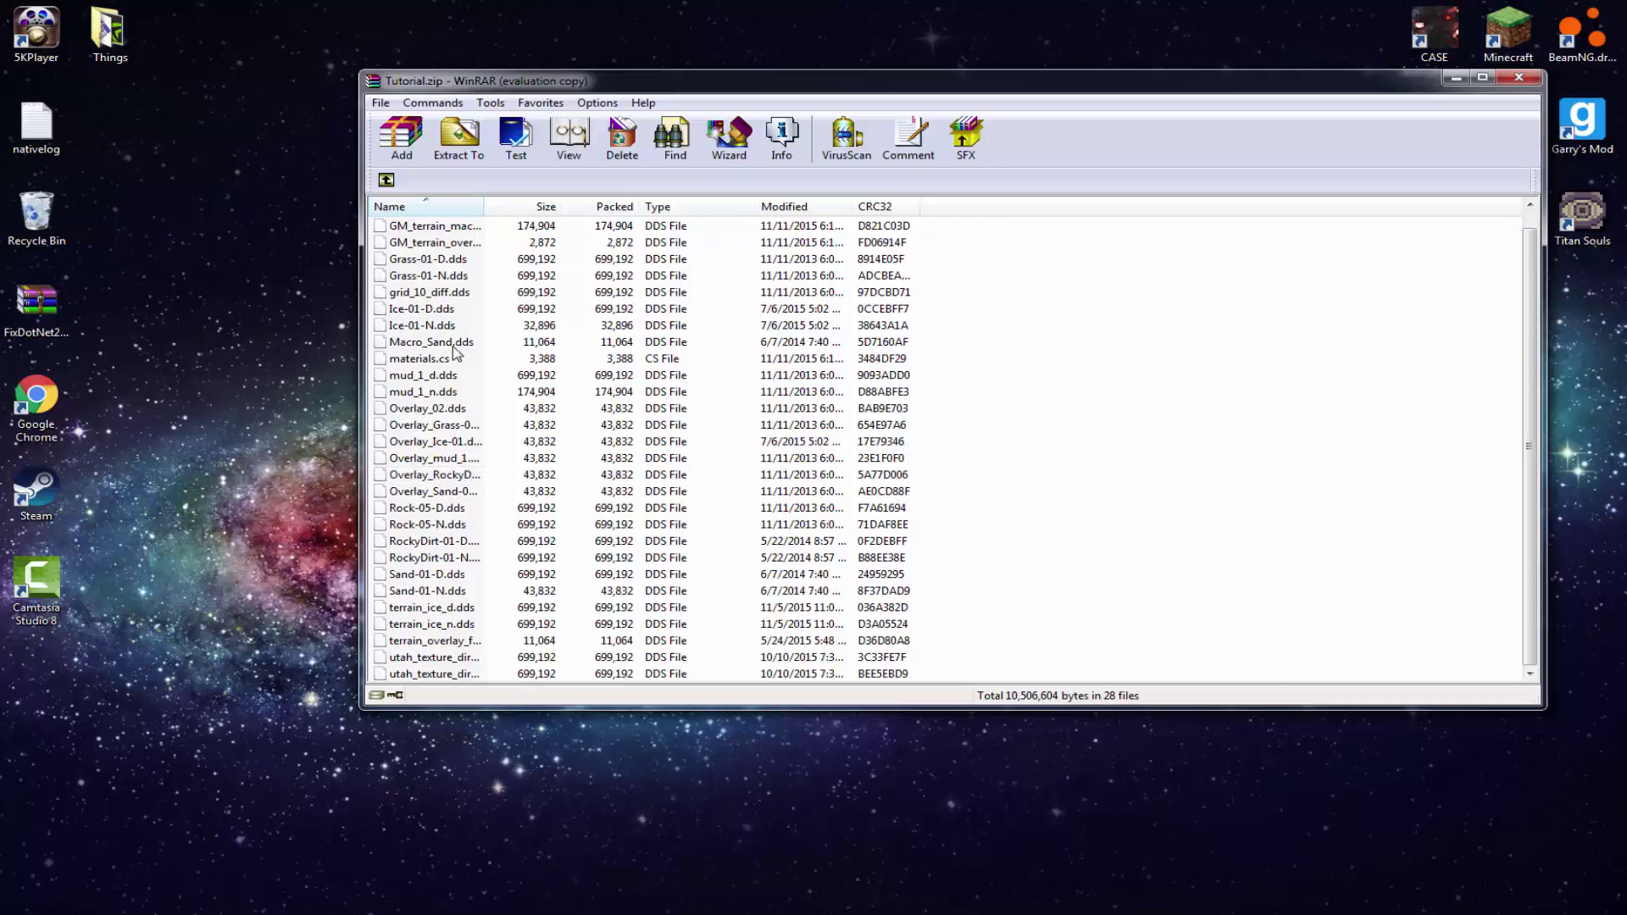
drag(417, 359, 252, 328)
right_click(252, 328)
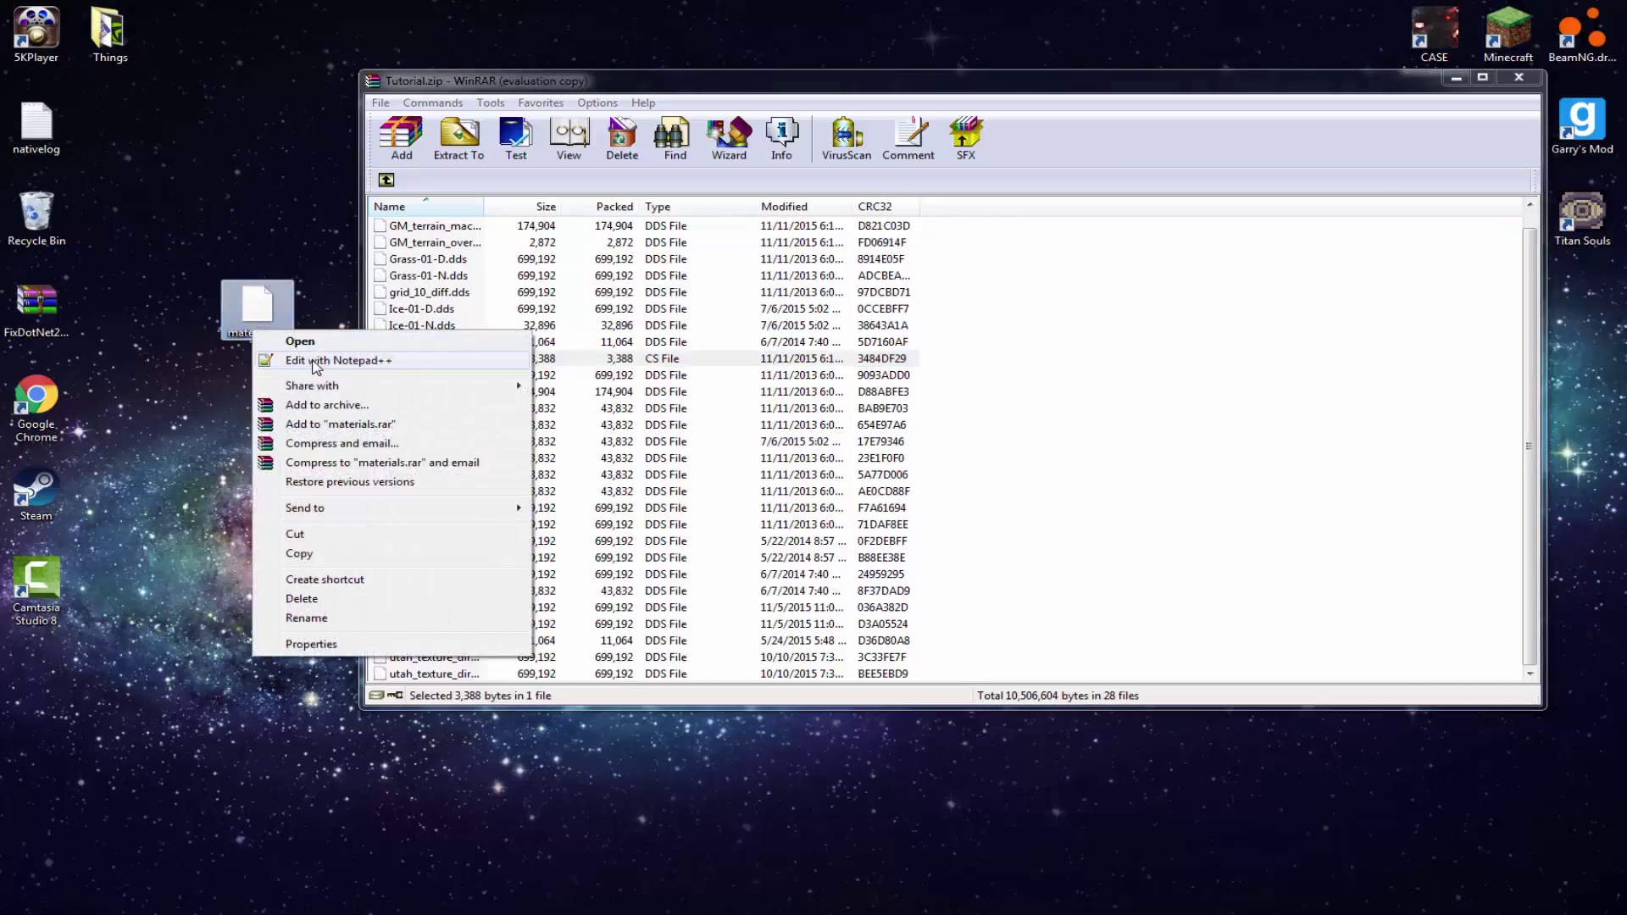
click(288, 353)
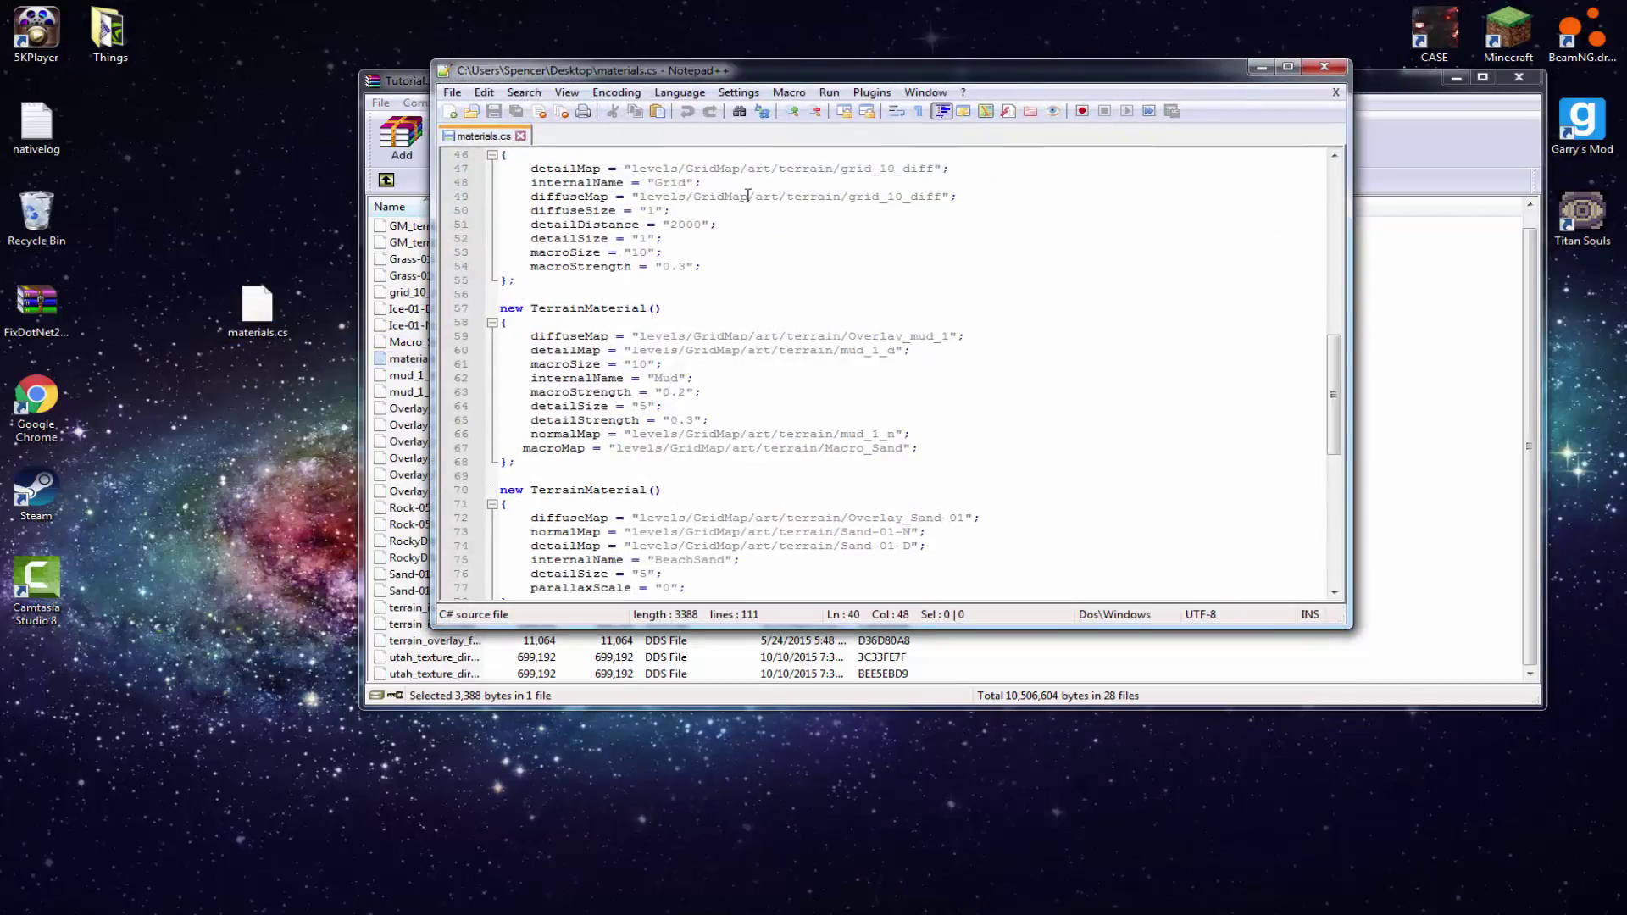
double_click(749, 195)
key(ctrl+f)
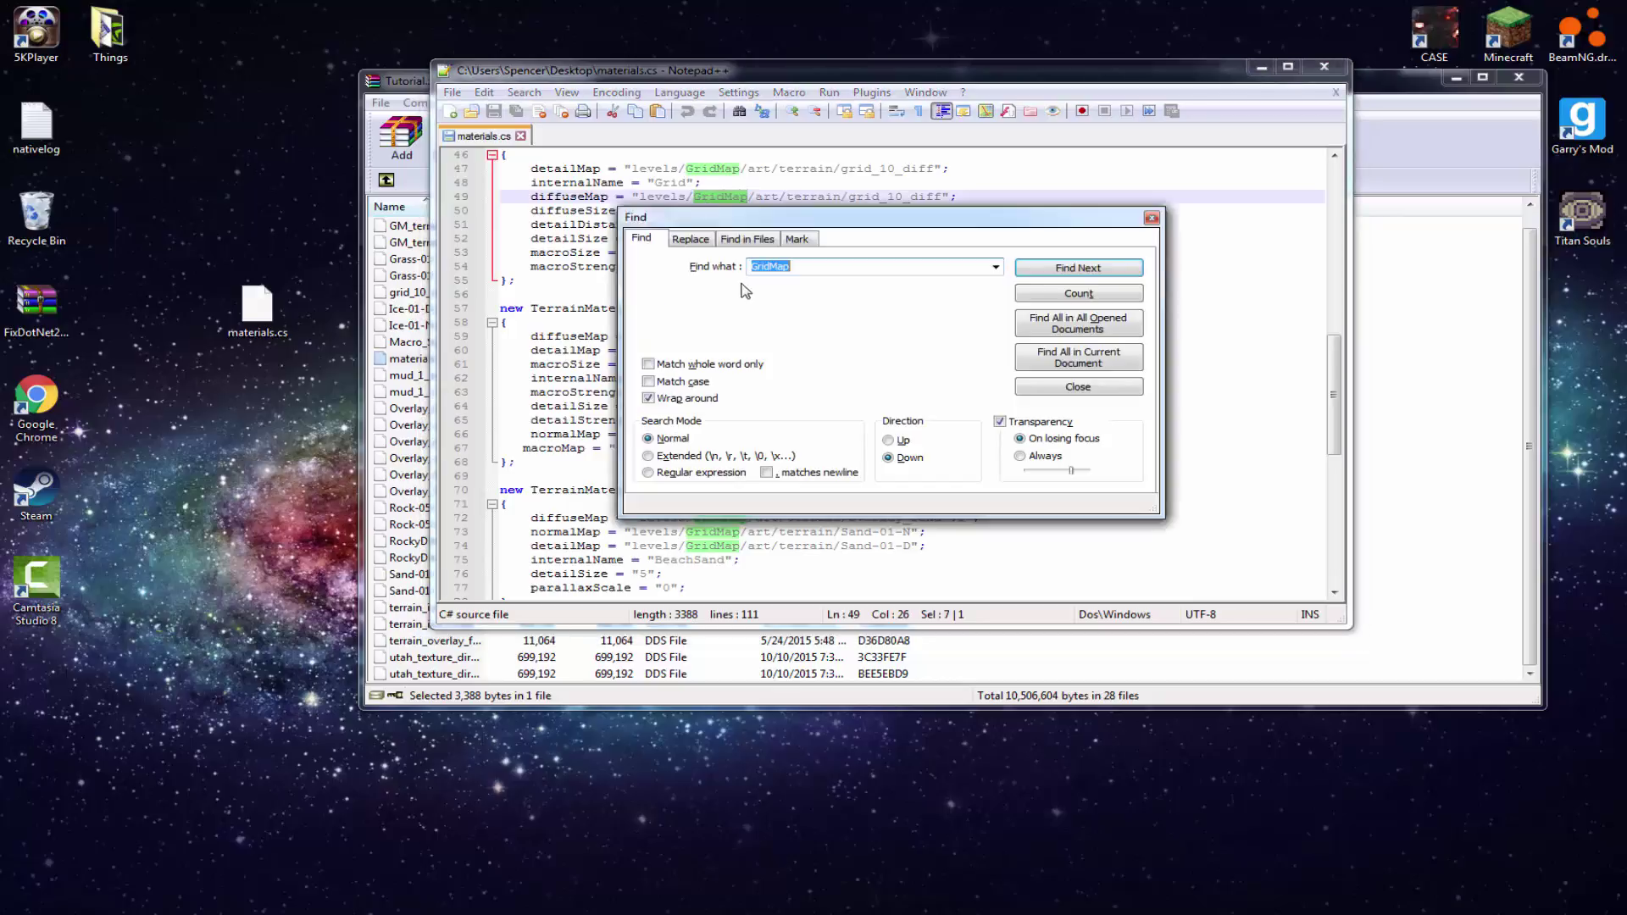
click(688, 240)
click(1026, 324)
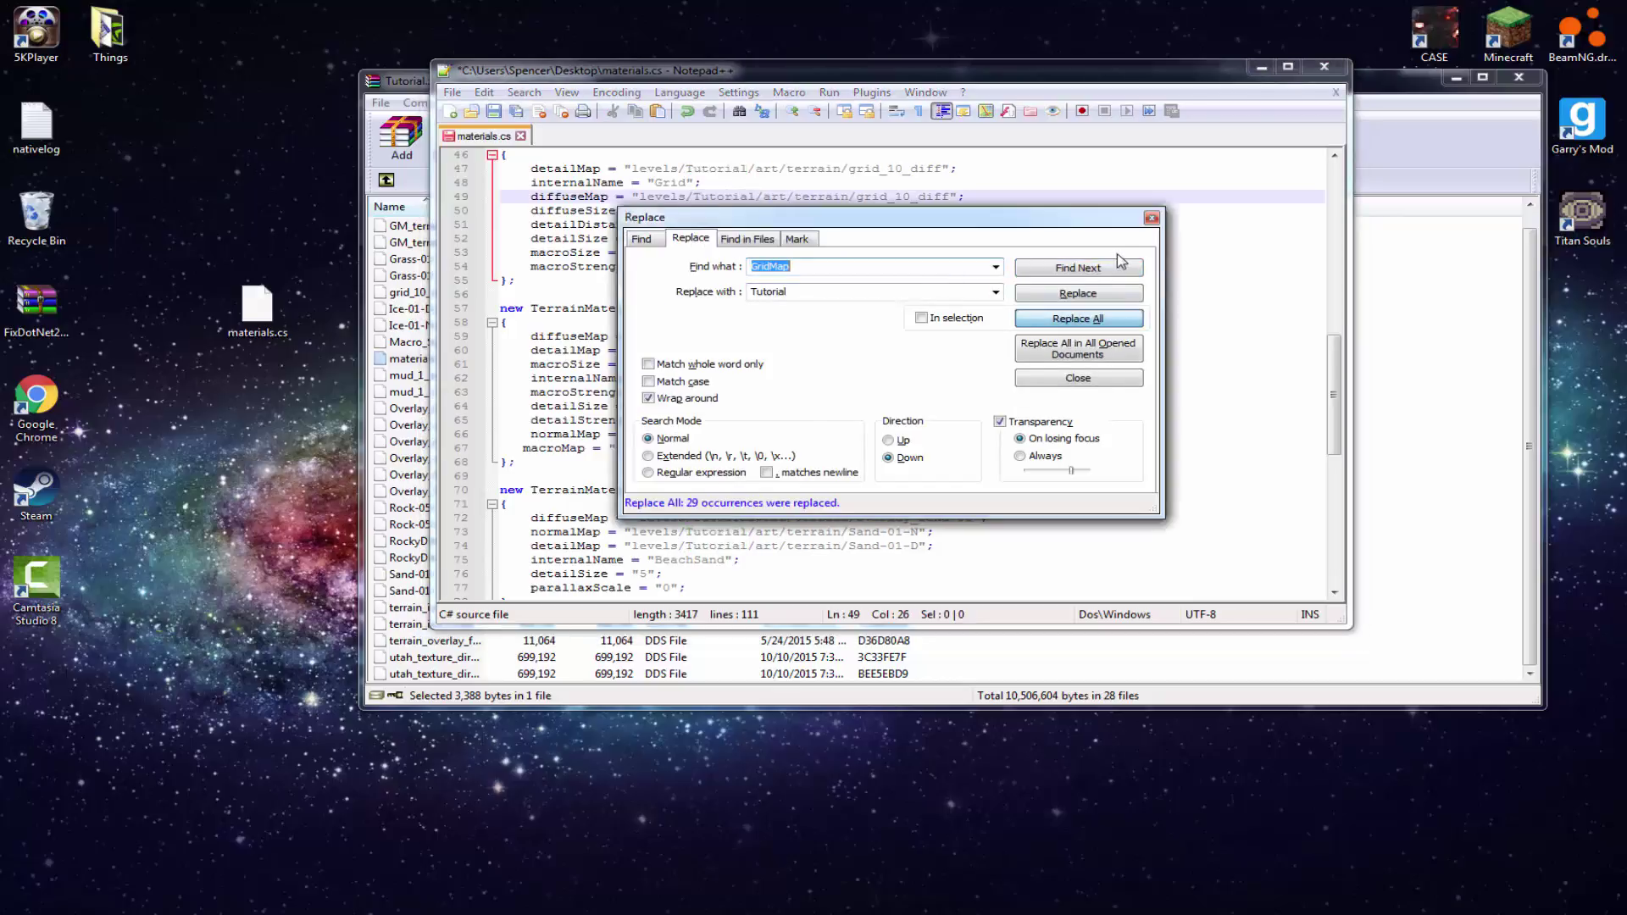
click(1151, 219)
key(ctrl+s)
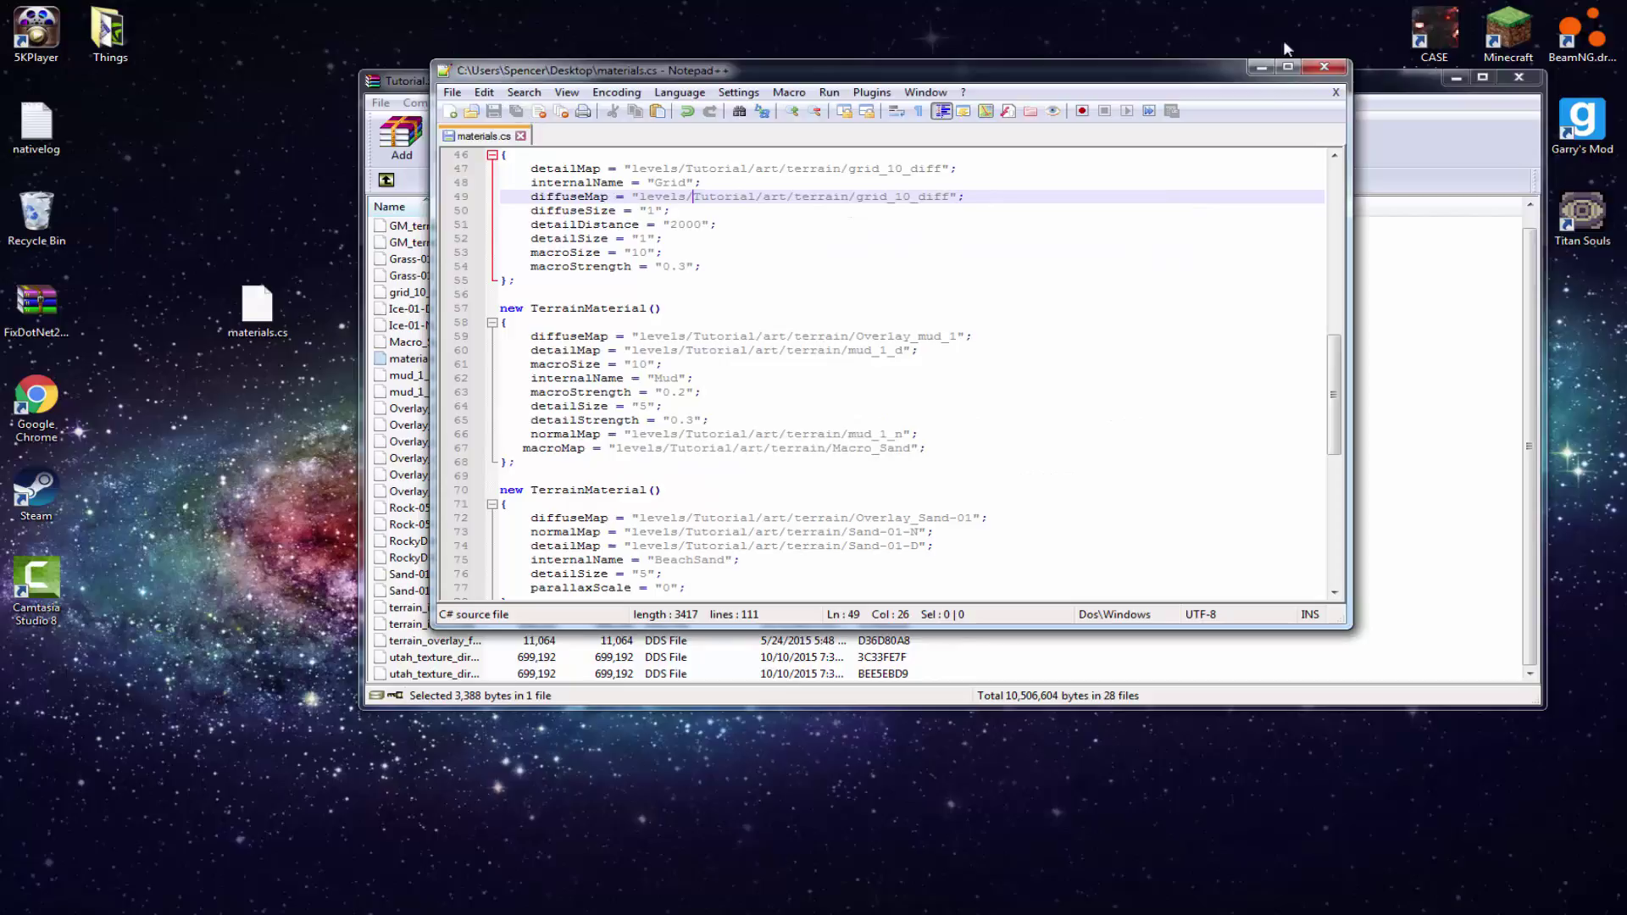
Step: Update the edited materials.cs inside Tutorial.zip and delete the desktop copy
click(1325, 66)
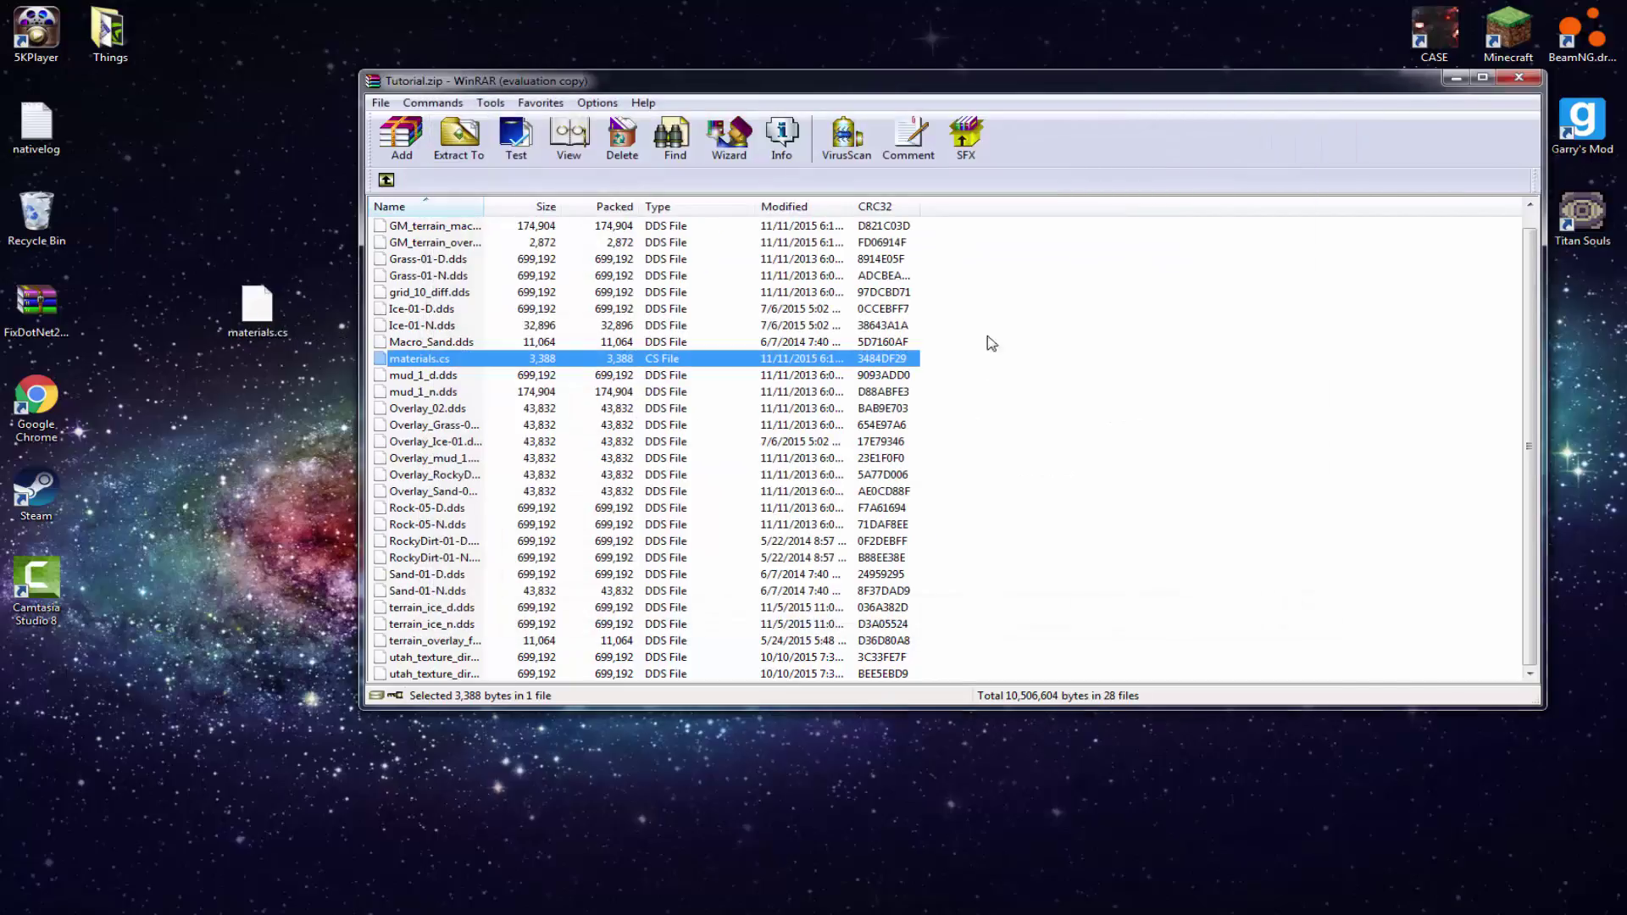
click(973, 553)
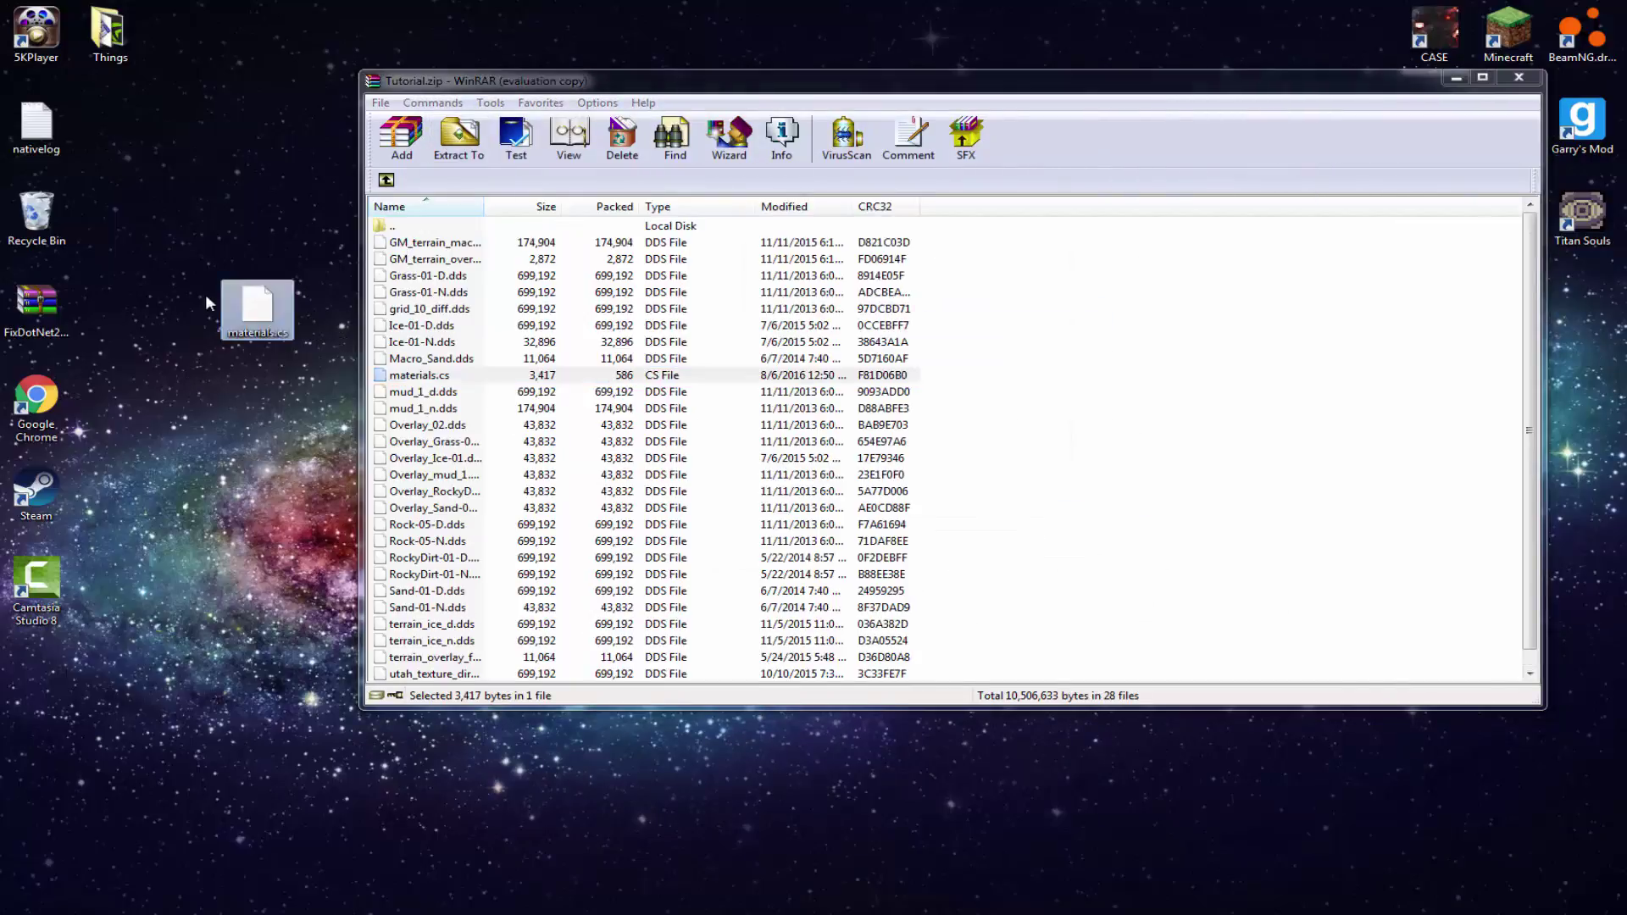
drag(205, 302, 36, 216)
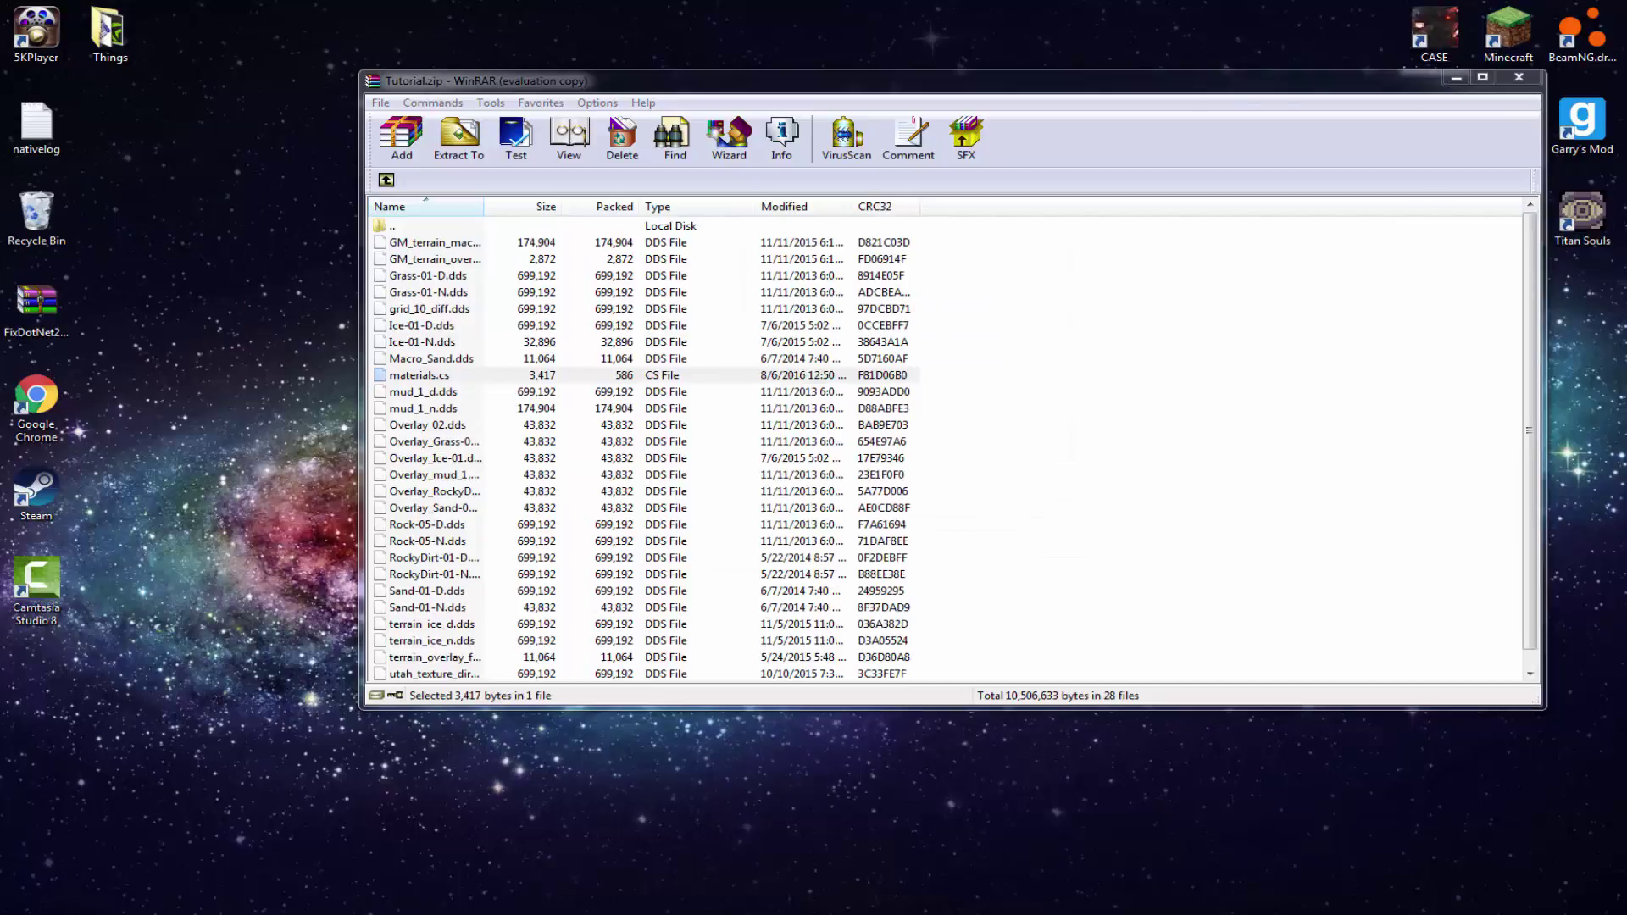
double_click(383, 224)
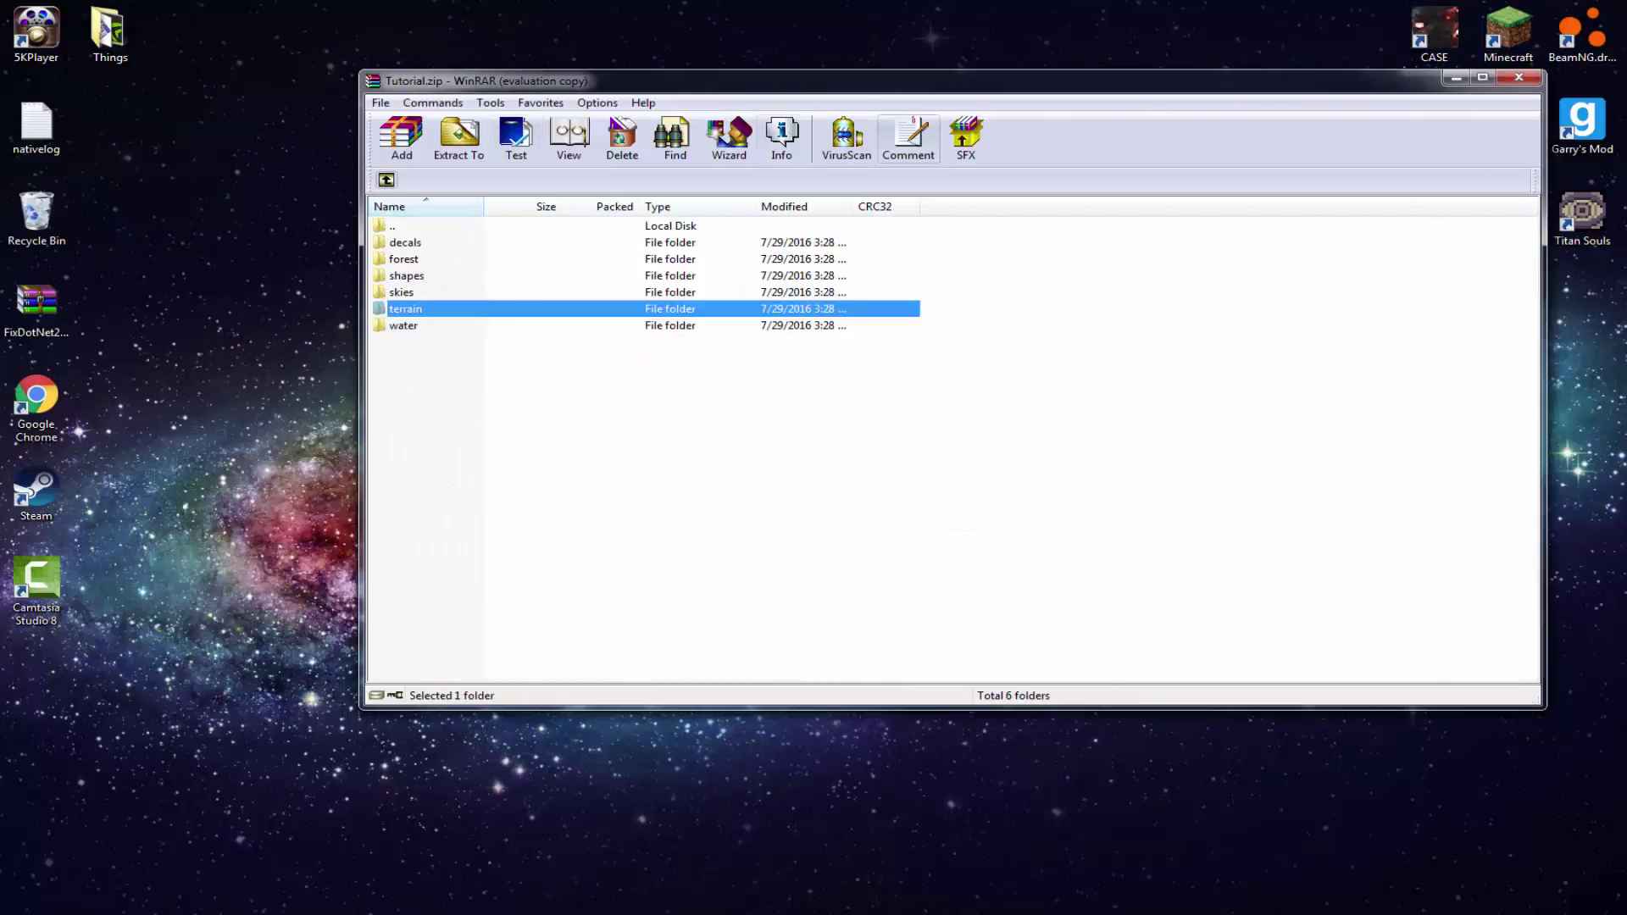
Step: Close the Tutorial.zip archive in WinRAR and the levels folder window in Explorer
click(1522, 83)
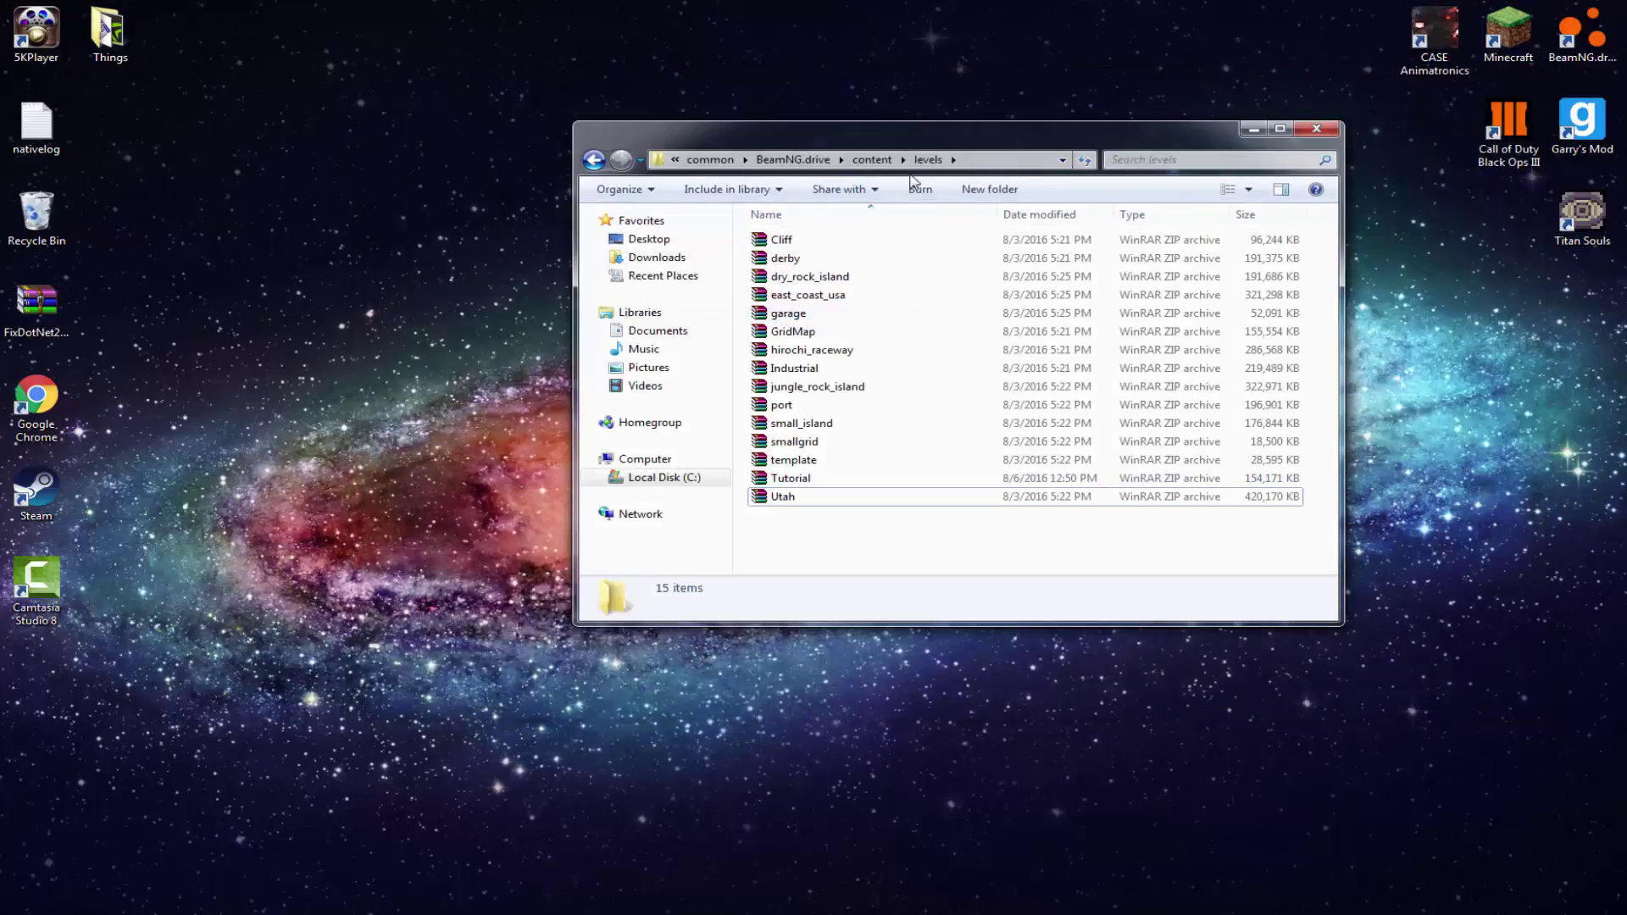
click(842, 482)
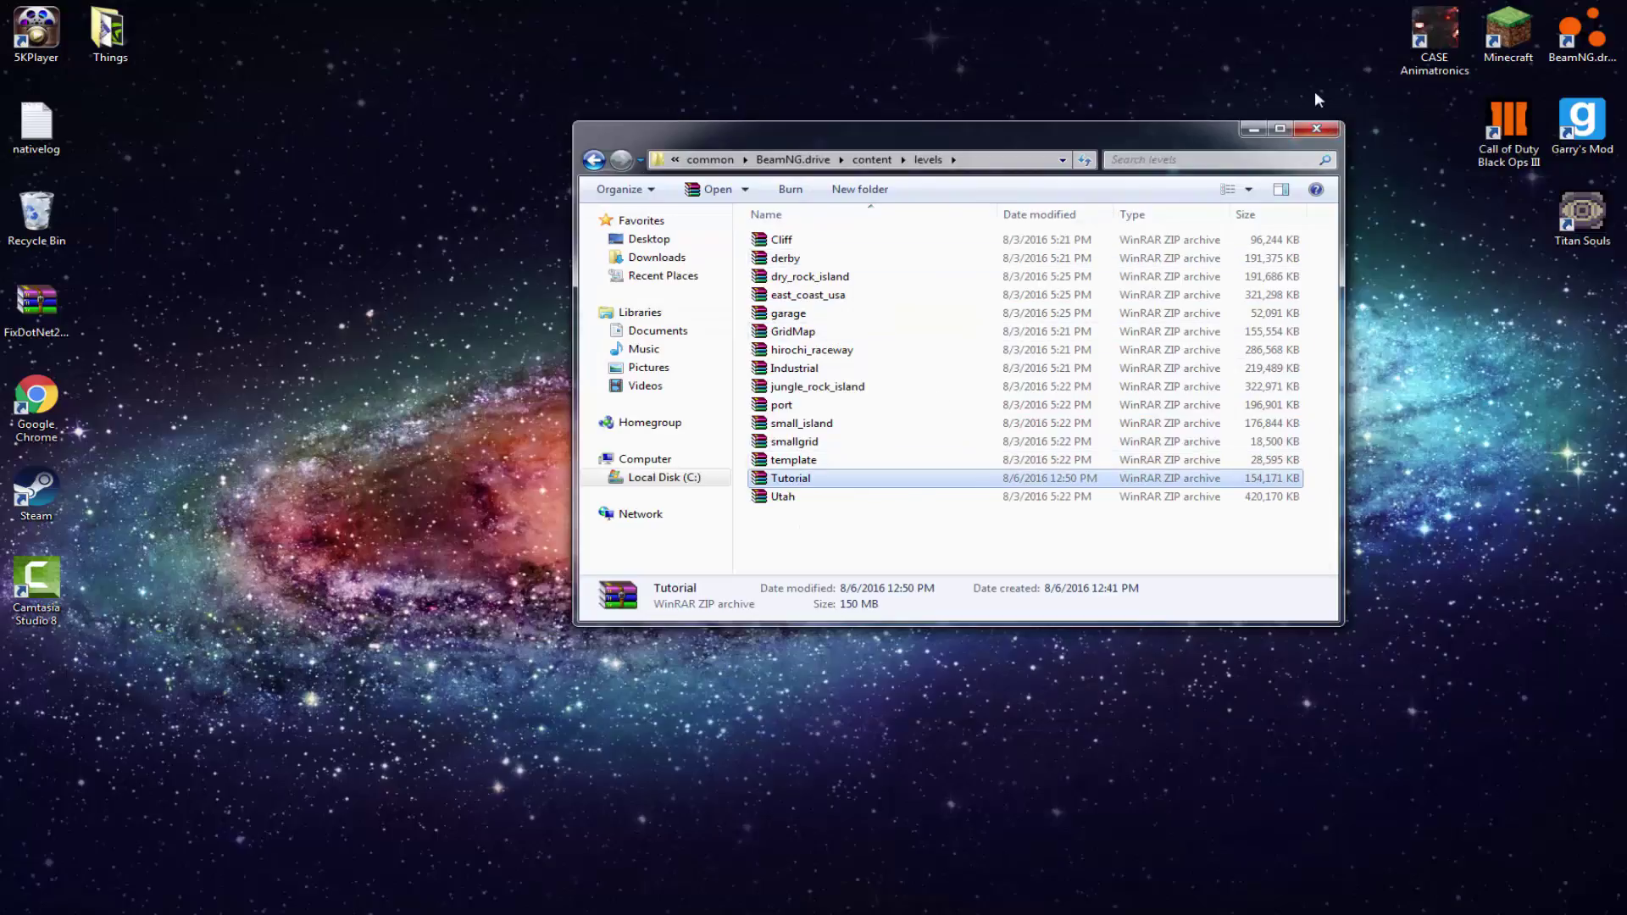
click(1315, 127)
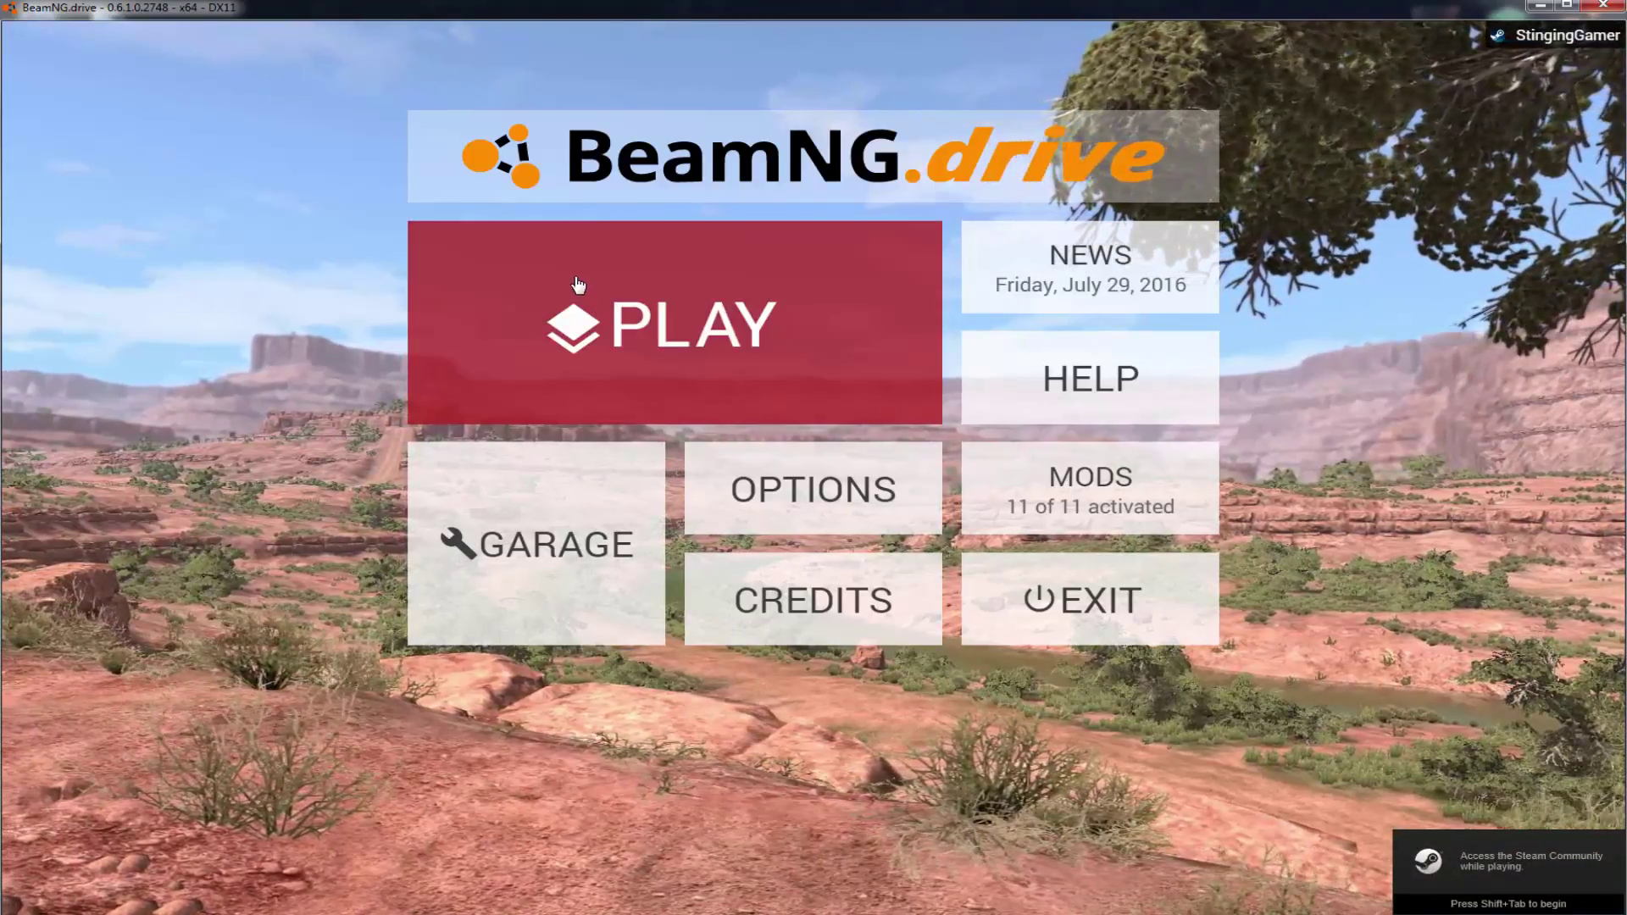
Step: Start Freeroam on the Tutorial level
click(578, 285)
click(958, 476)
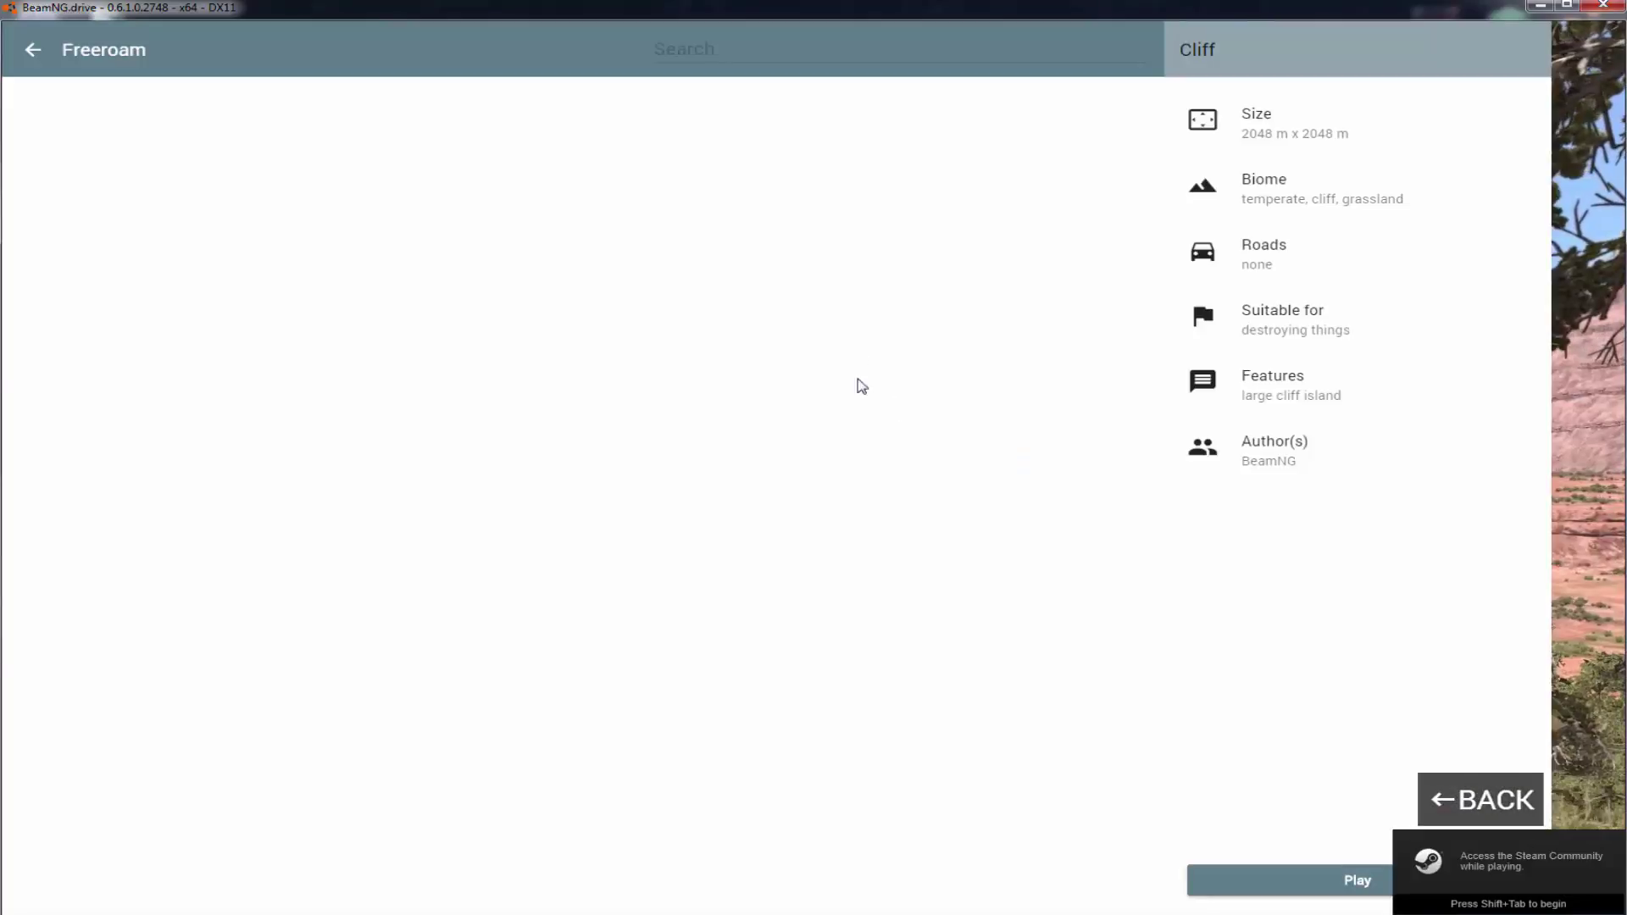
scroll(954, 425, down, 4)
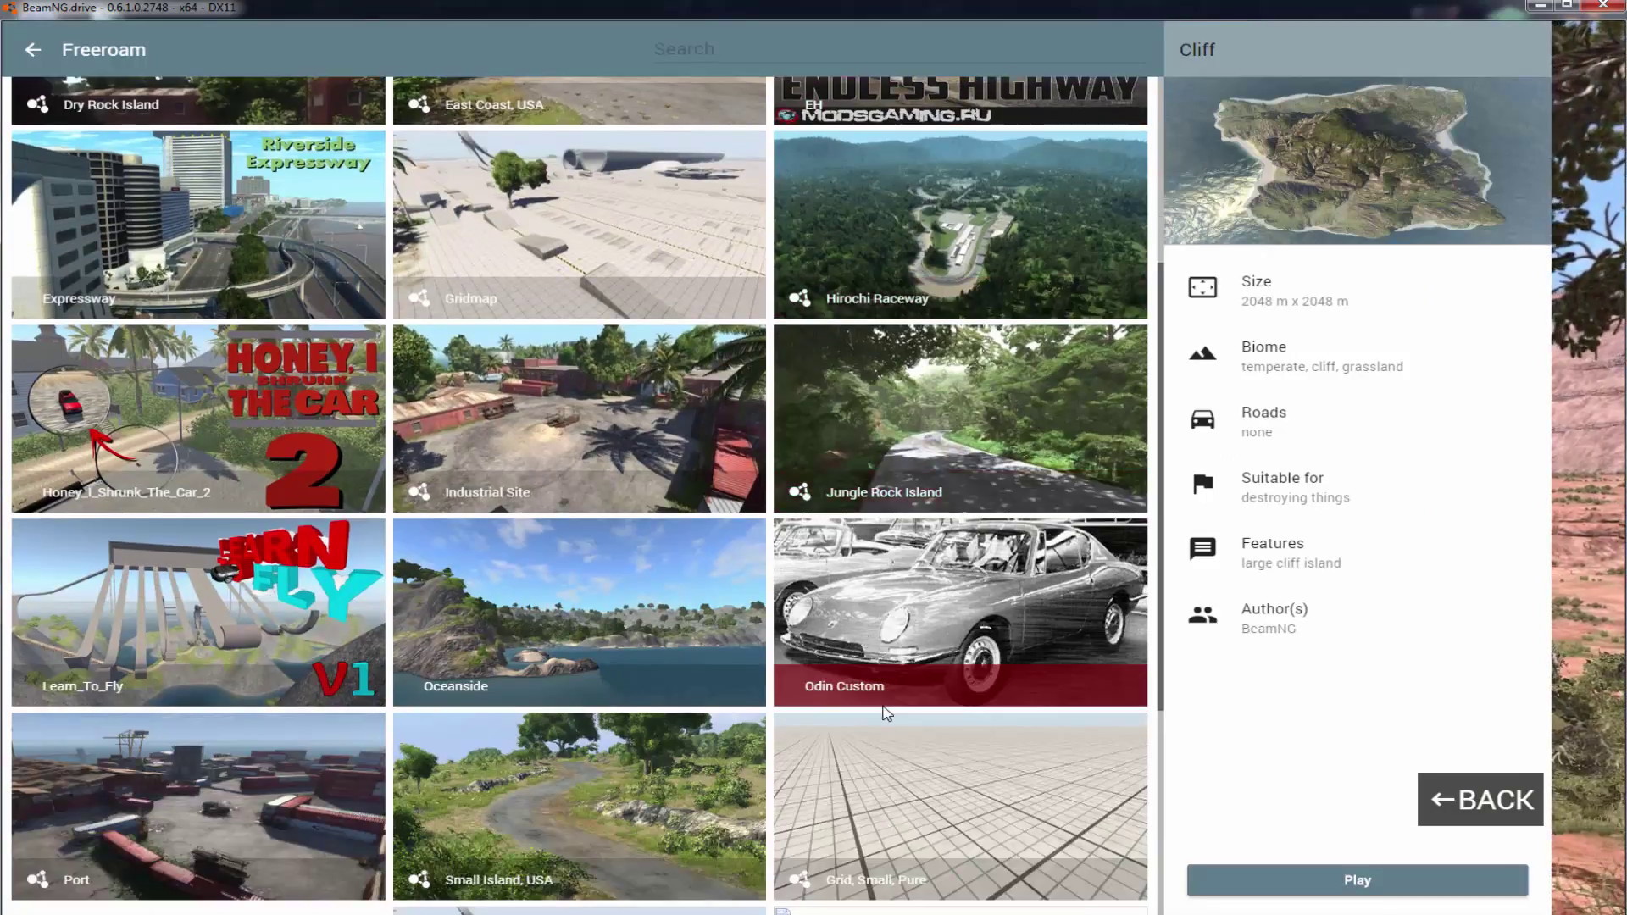
scroll(887, 714, down, 3)
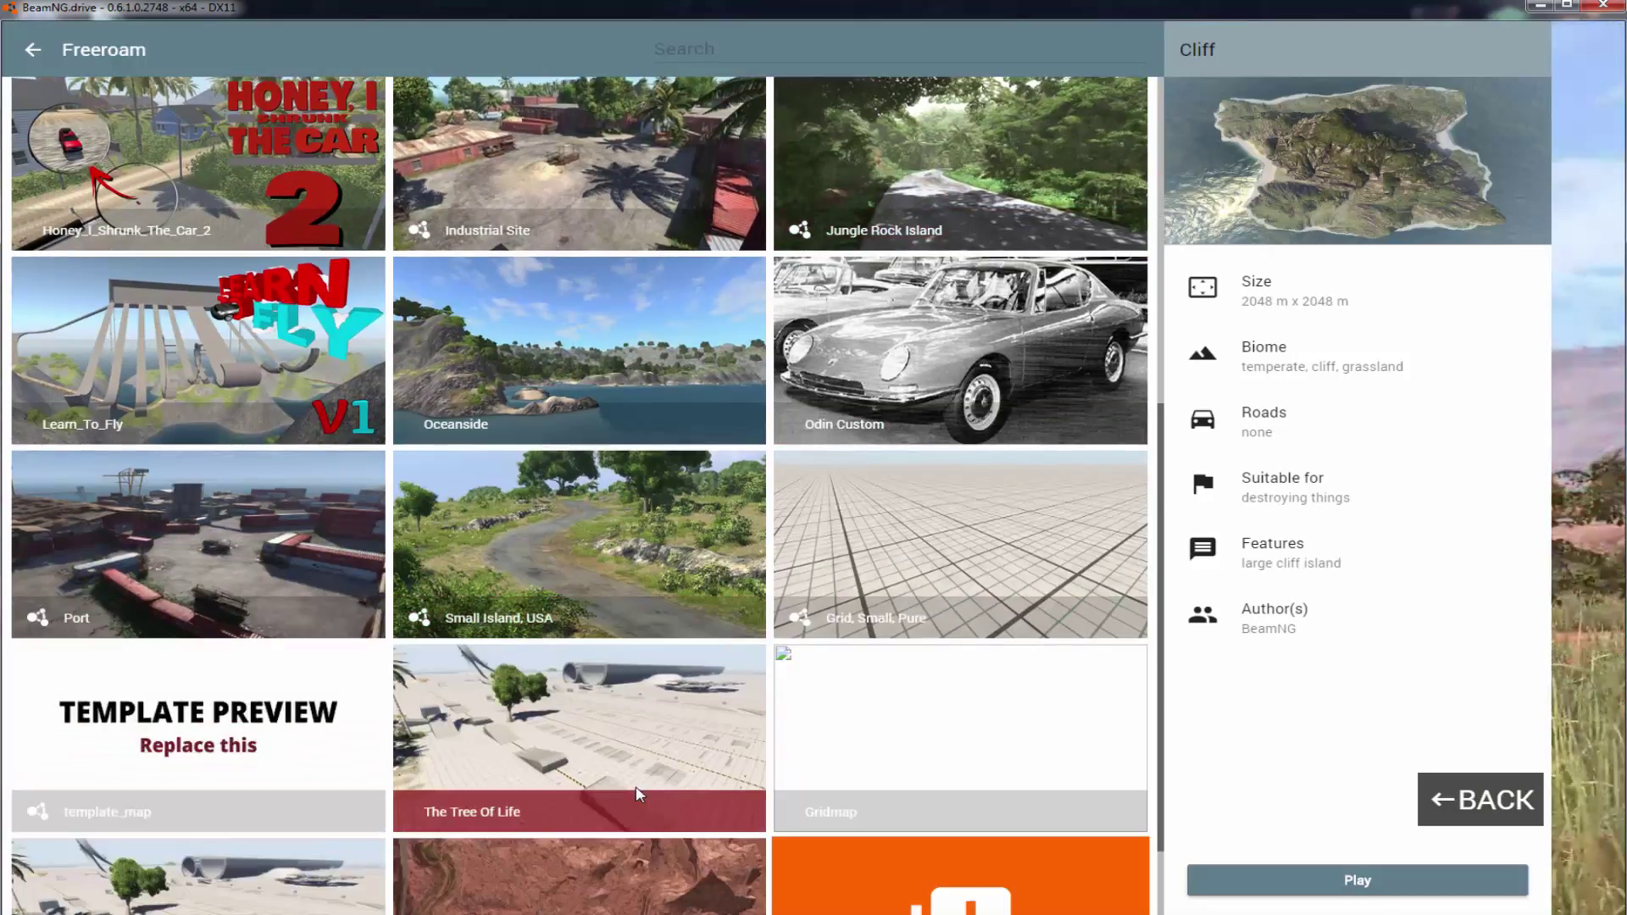
scroll(637, 795, down, 2)
click(212, 805)
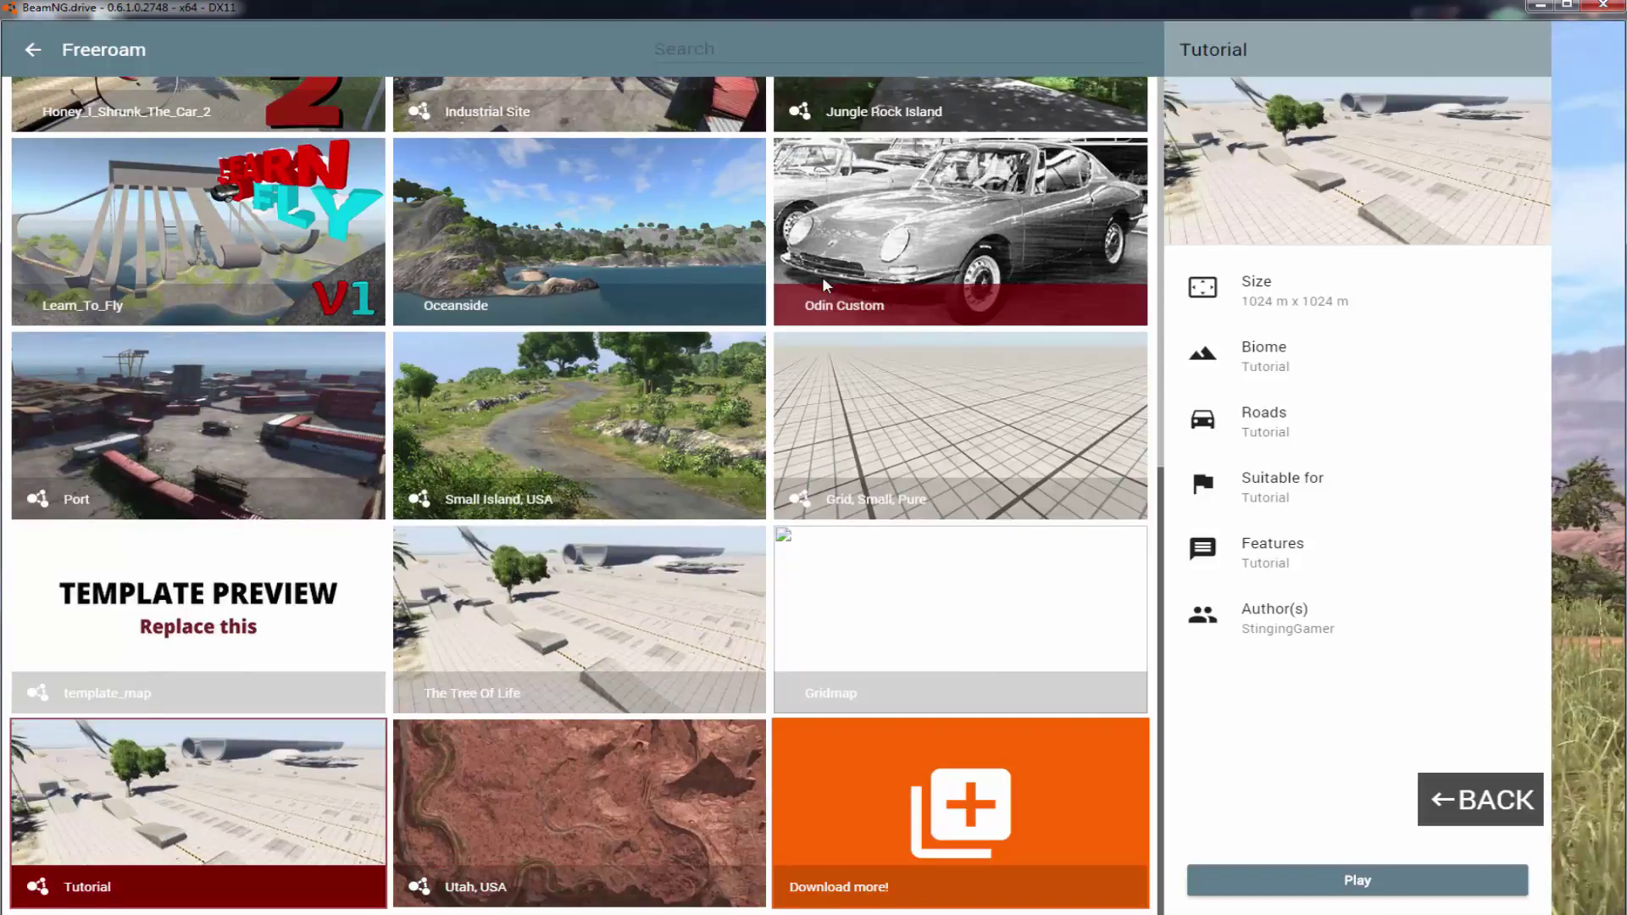
click(1356, 880)
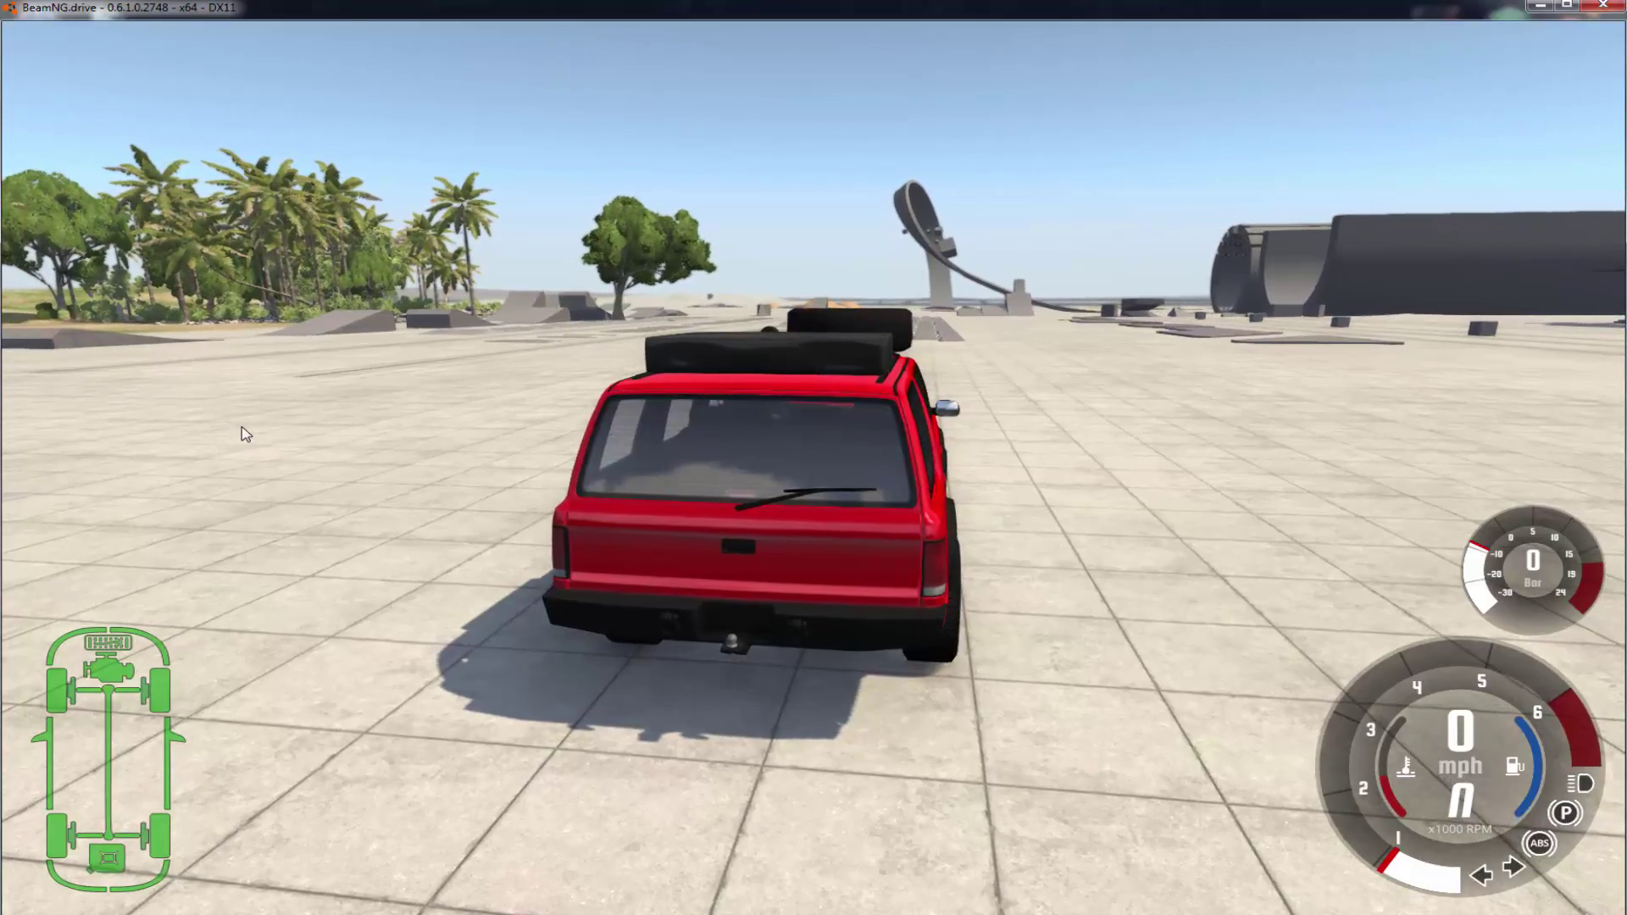
Step: Pause the game and open the World Editor with F11
key(j)
right_drag(245, 434, 42, 661)
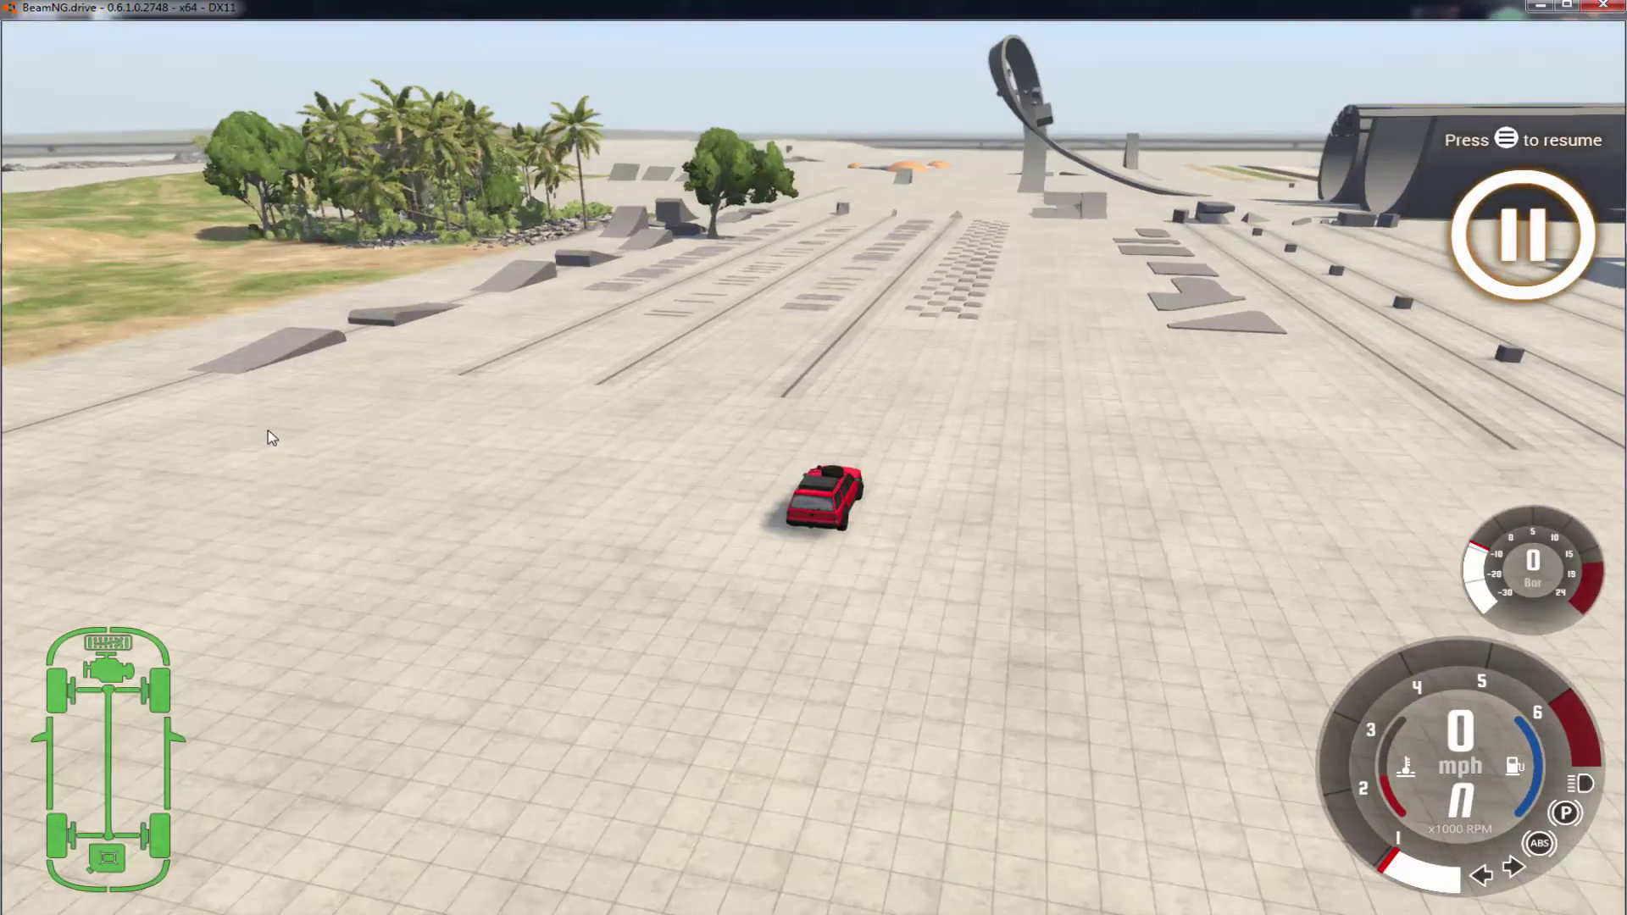
key(F11)
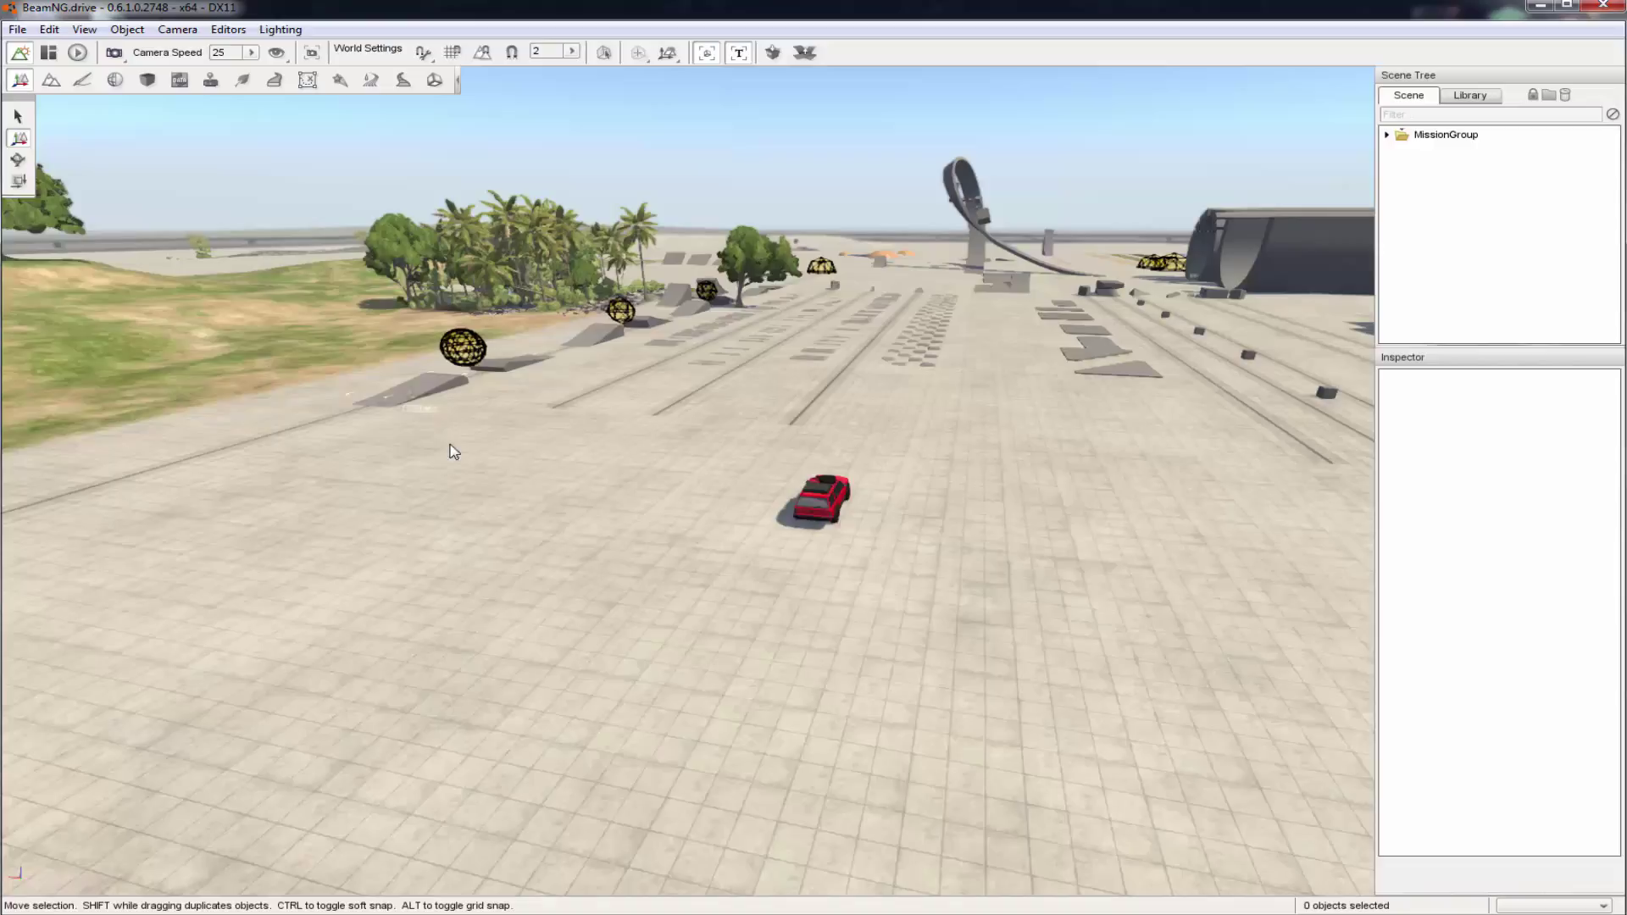
Step: Expand MissionGroup in the Scene Tree to review its groups like Sky and PlayerDropPoints
mouse_move(450, 450)
right_down()
mouse_move(508, 424)
mouse_move(455, 451)
right_up()
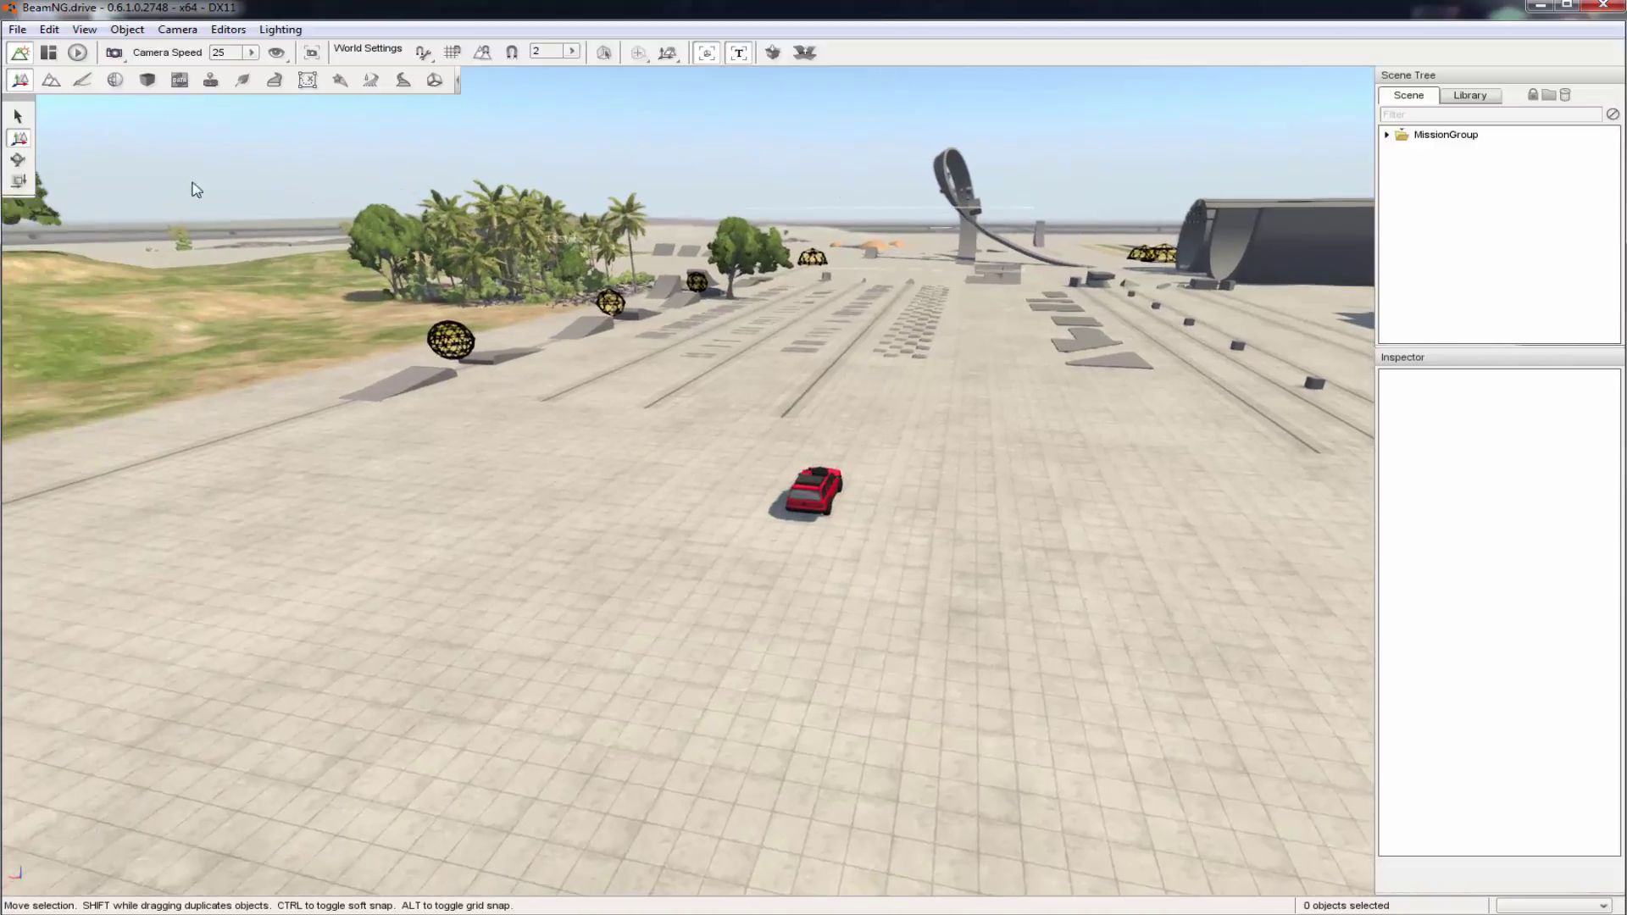
mouse_move(295, 332)
right_down()
mouse_move(220, 335)
mouse_move(279, 328)
right_up()
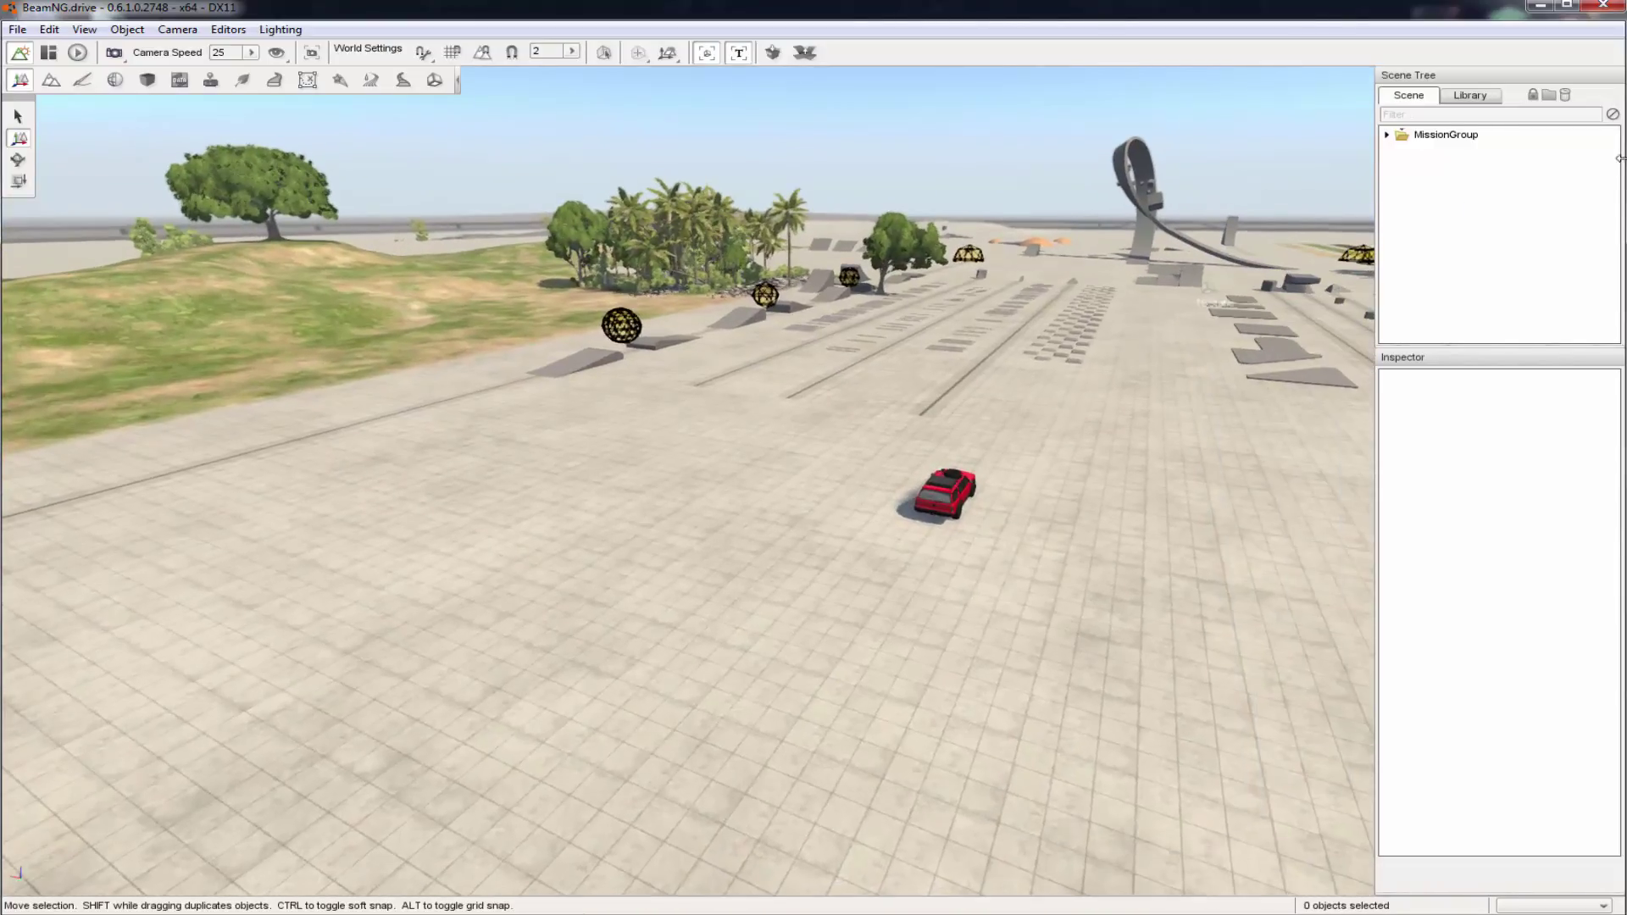
click(1388, 135)
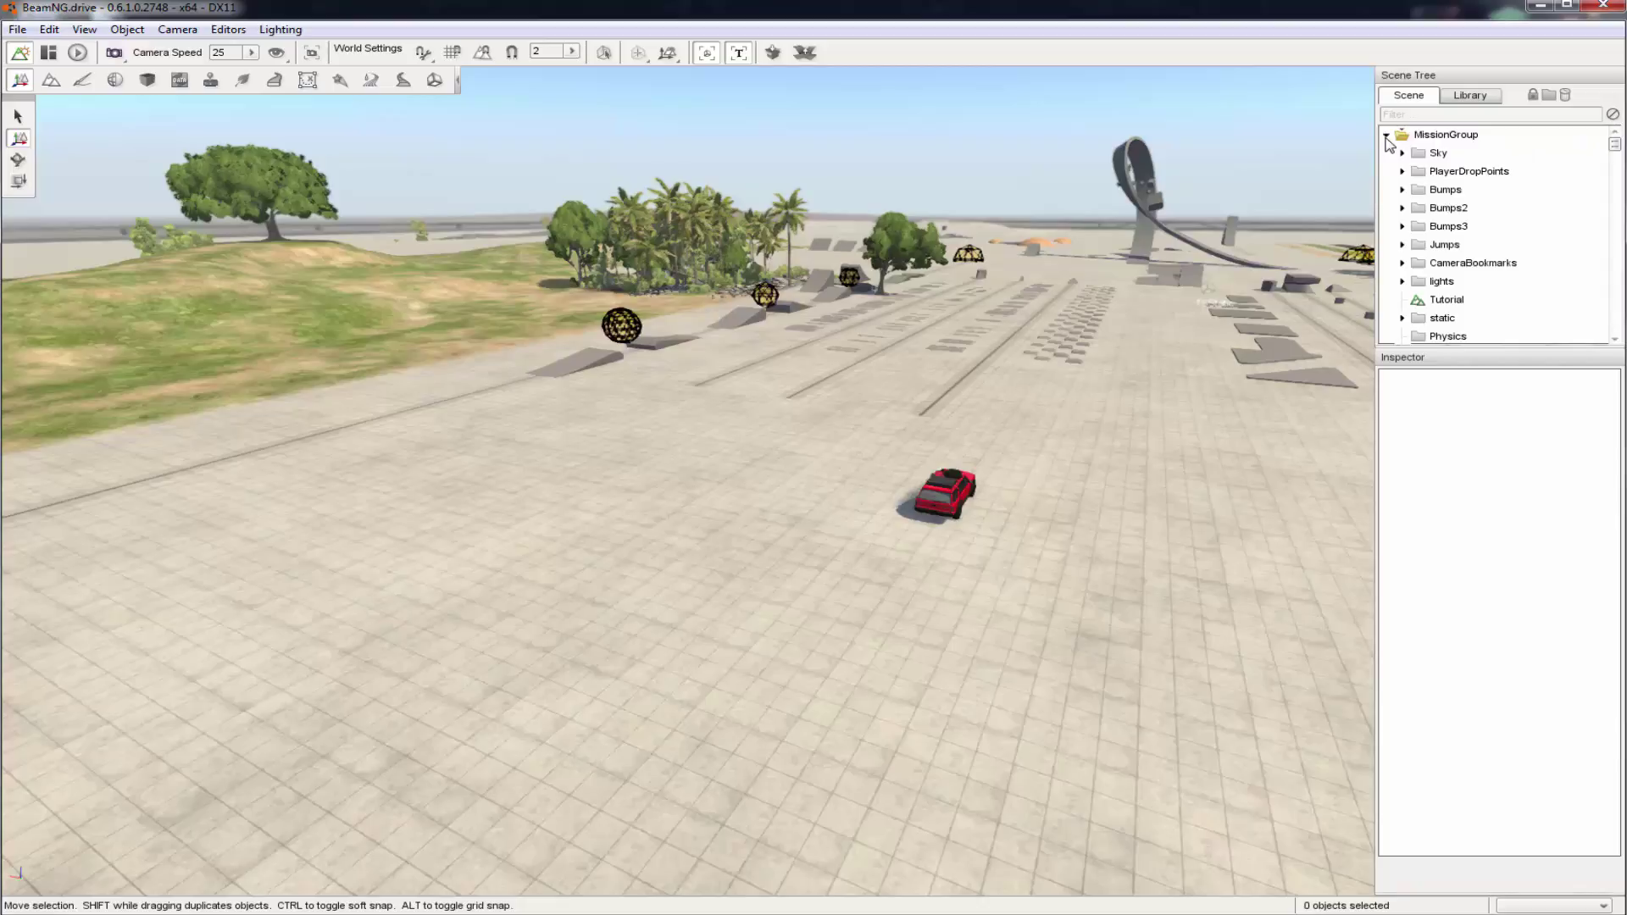
click(1387, 136)
click(1387, 135)
click(1432, 154)
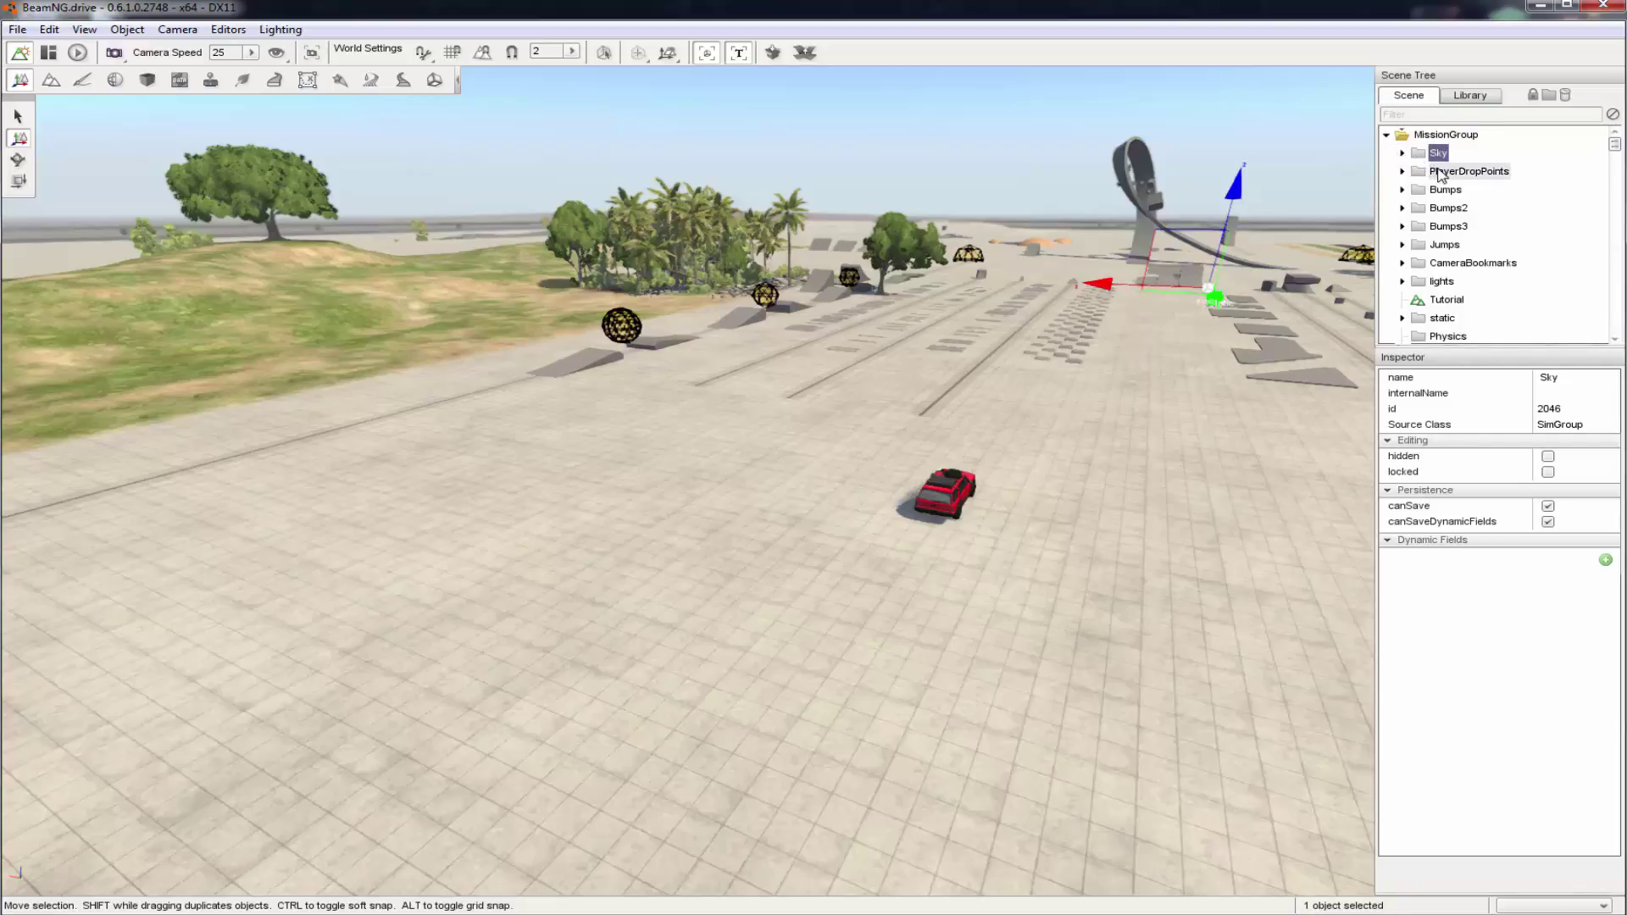
click(1438, 173)
Step: Delete the Bumps, Bumps2, Bumps3 and Jumps groups
click(1436, 194)
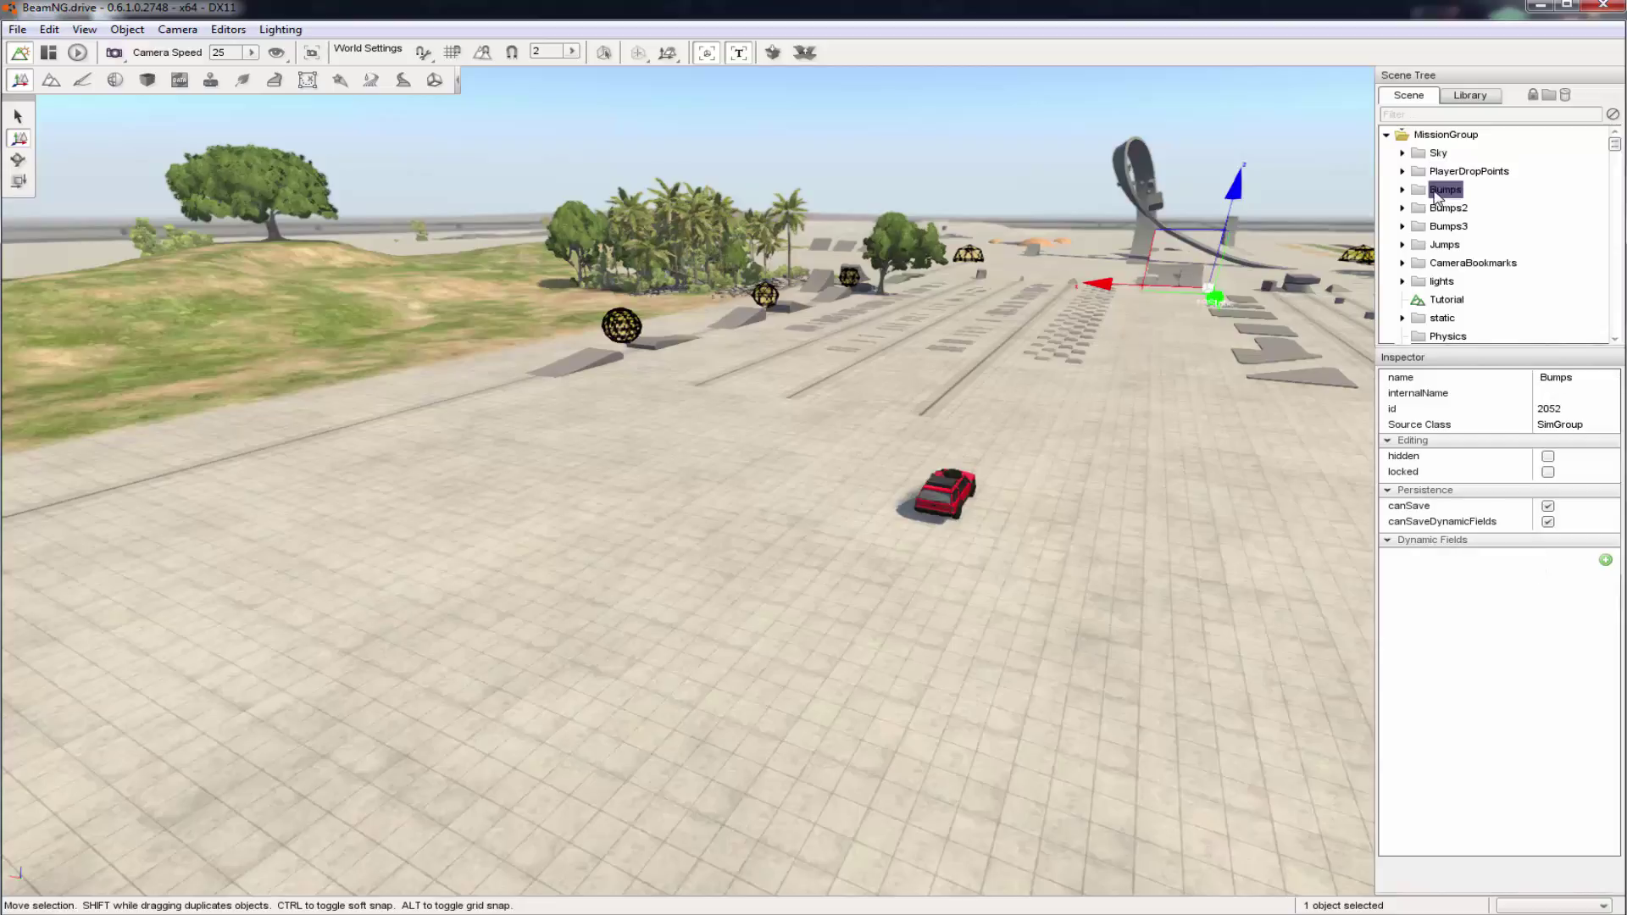
key(Delete)
click(1436, 191)
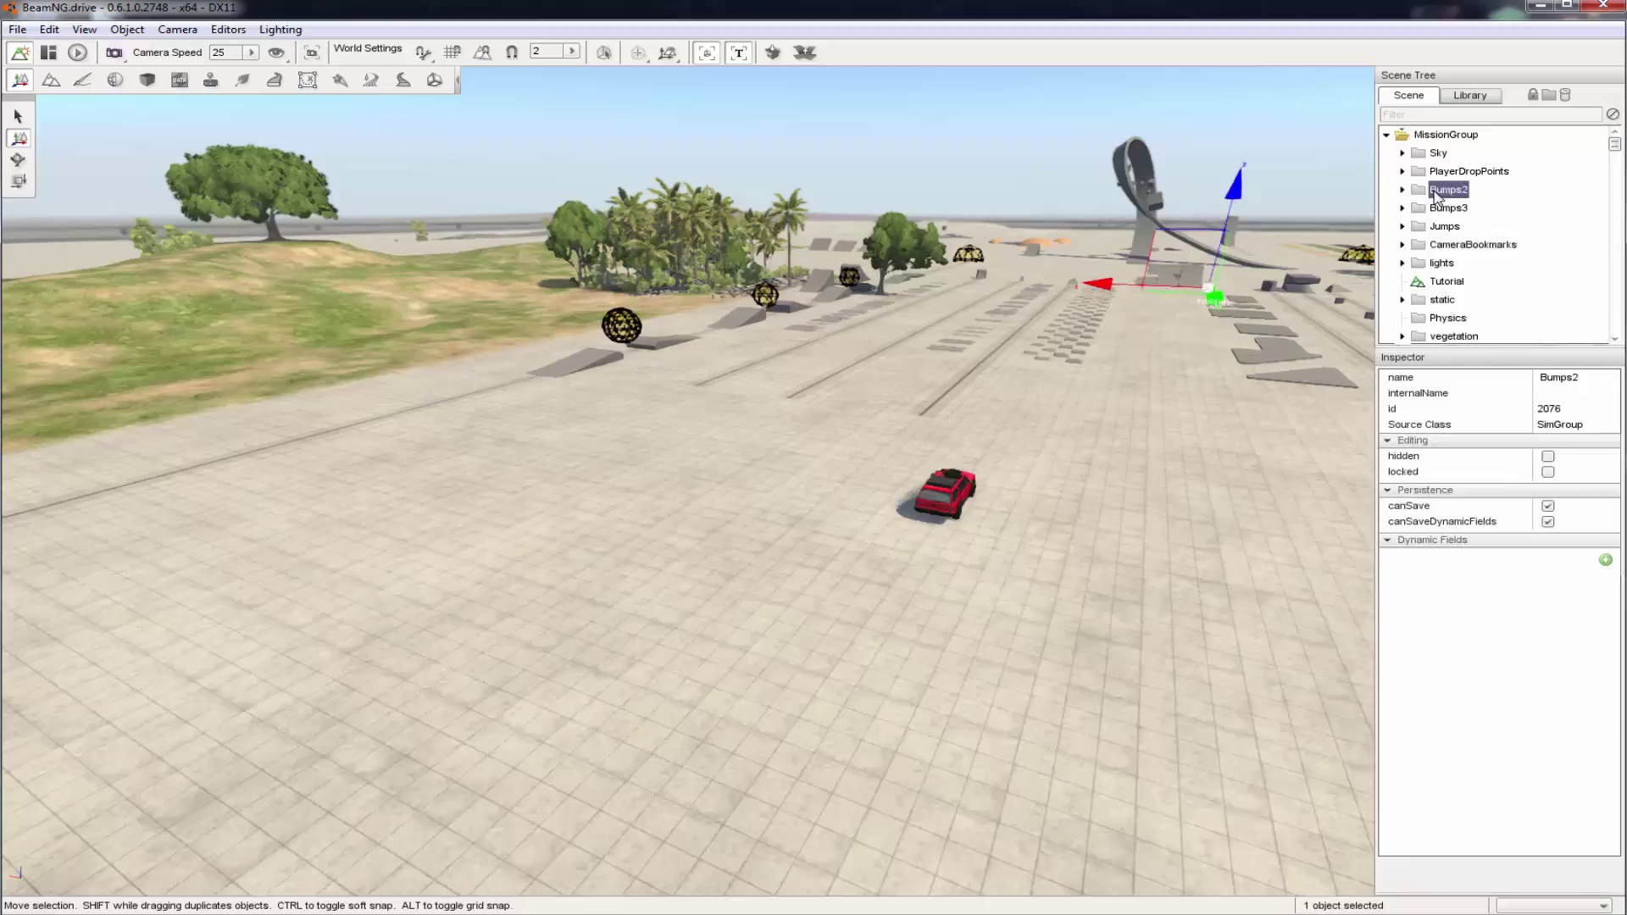
key(Delete)
click(1436, 191)
key(Delete)
click(1436, 191)
key(Delete)
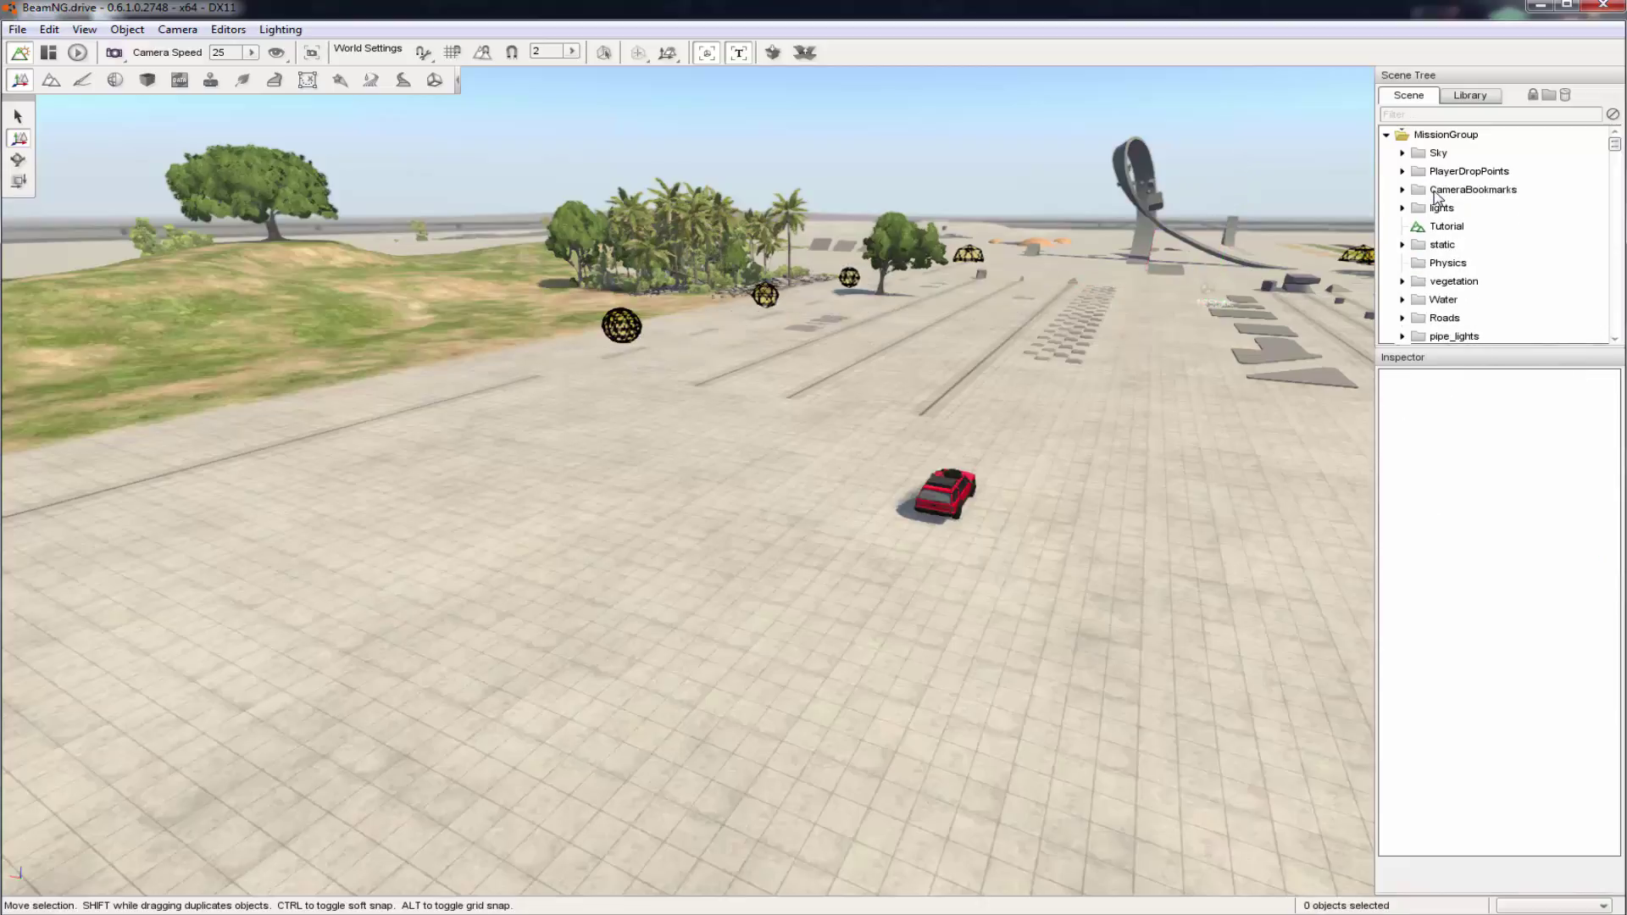
Step: Delete the lights group, the Tutorial terrain and the static group
click(1453, 210)
key(Delete)
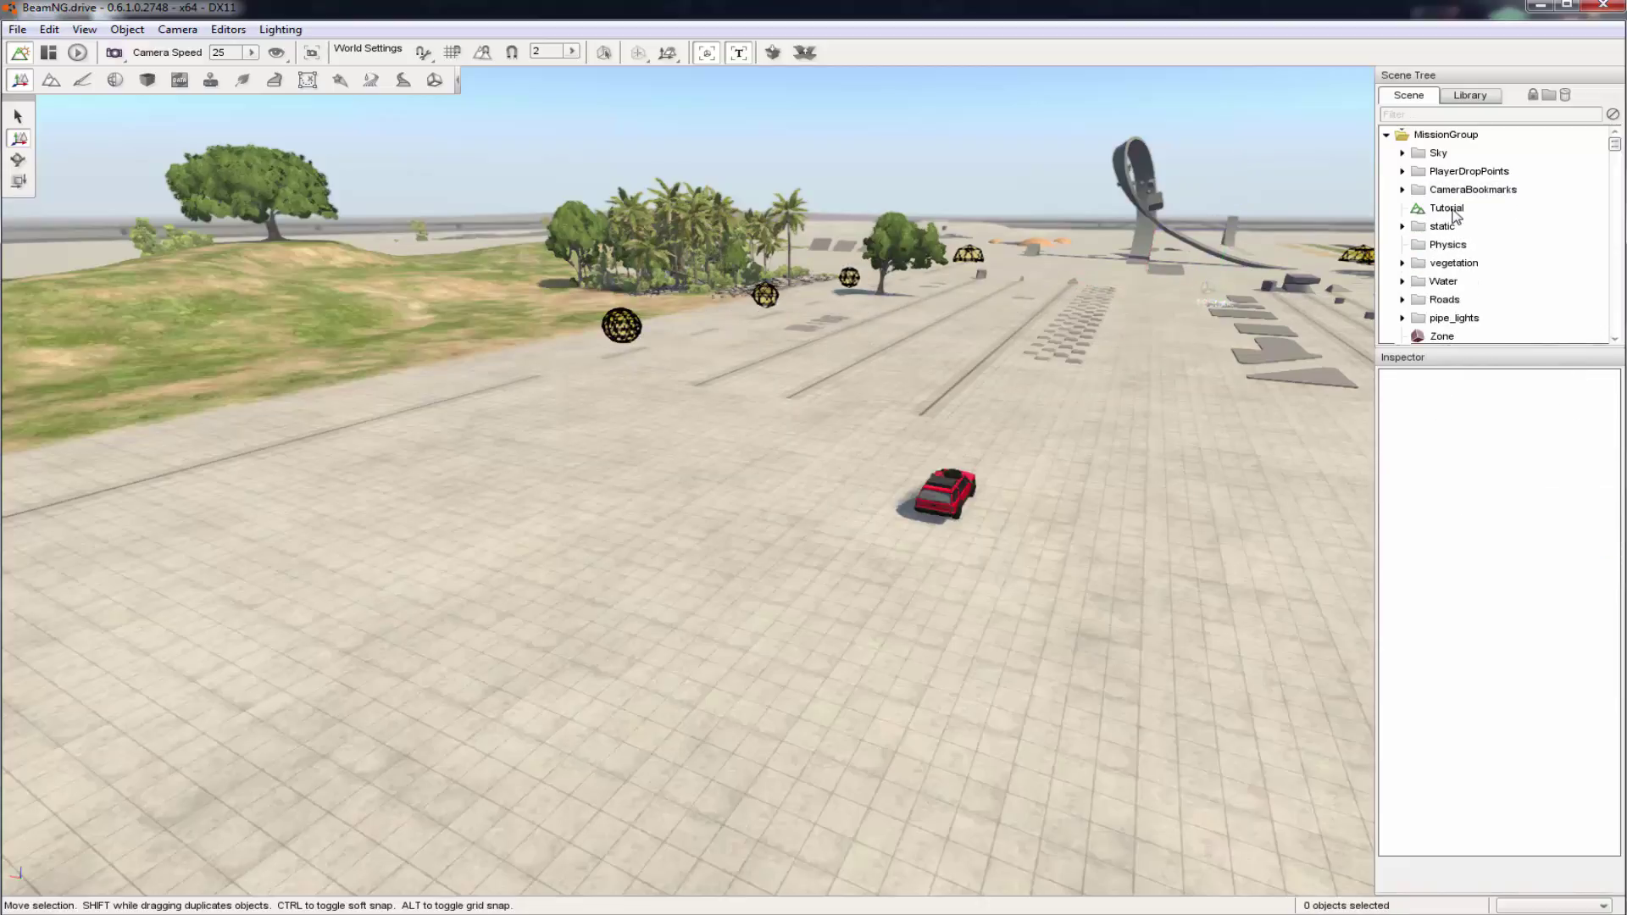
click(1453, 210)
key(Delete)
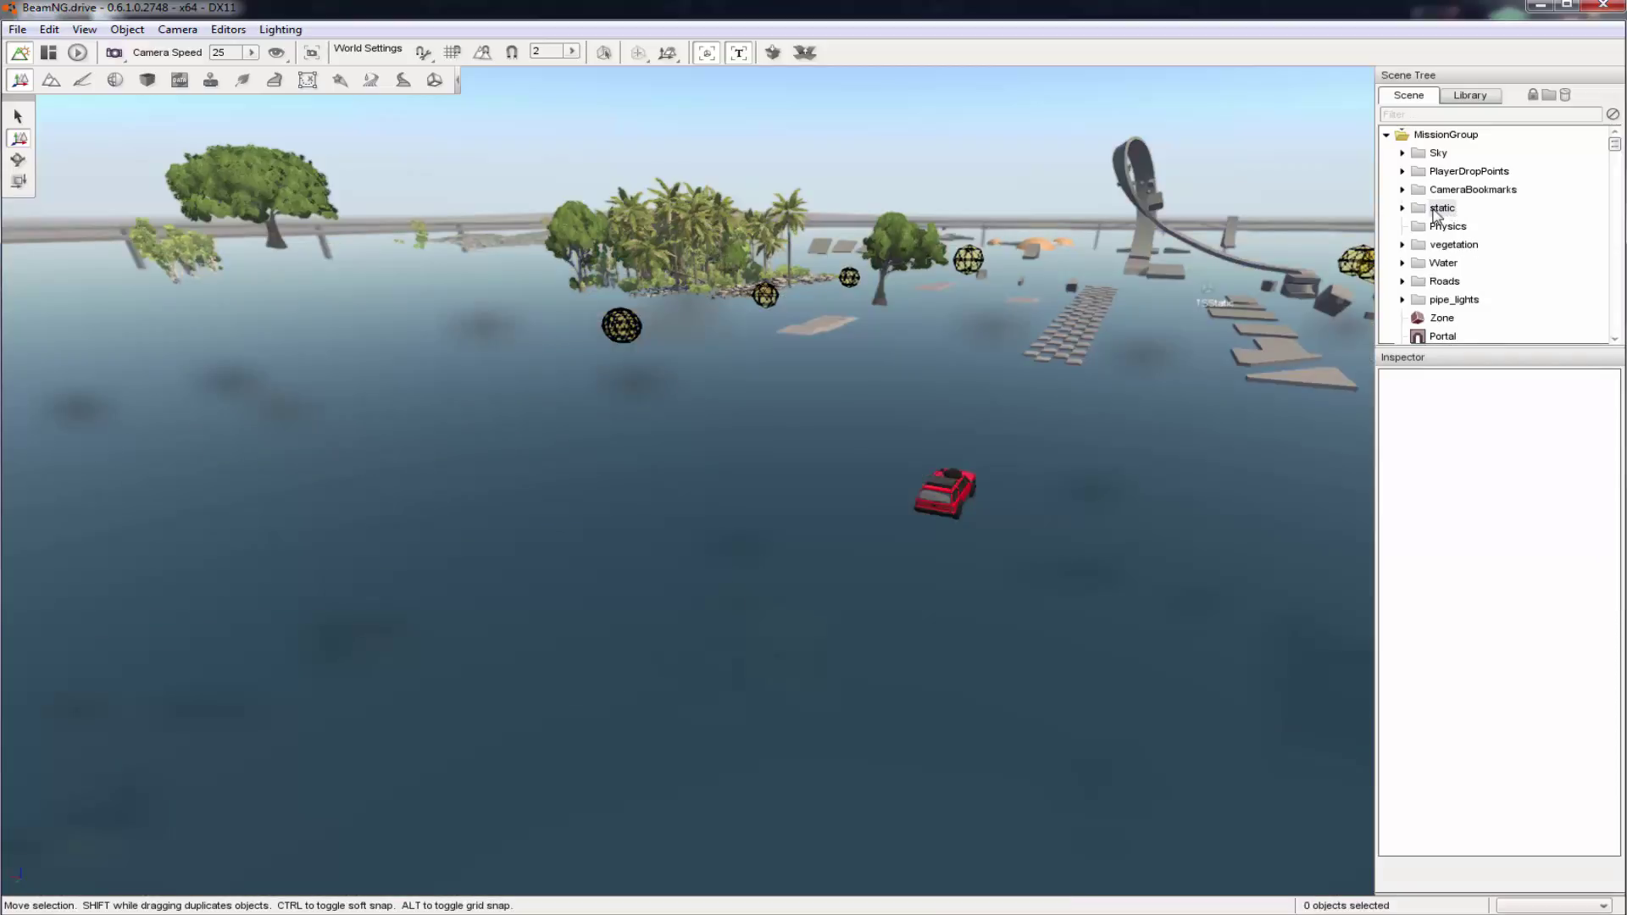
click(1436, 210)
key(Delete)
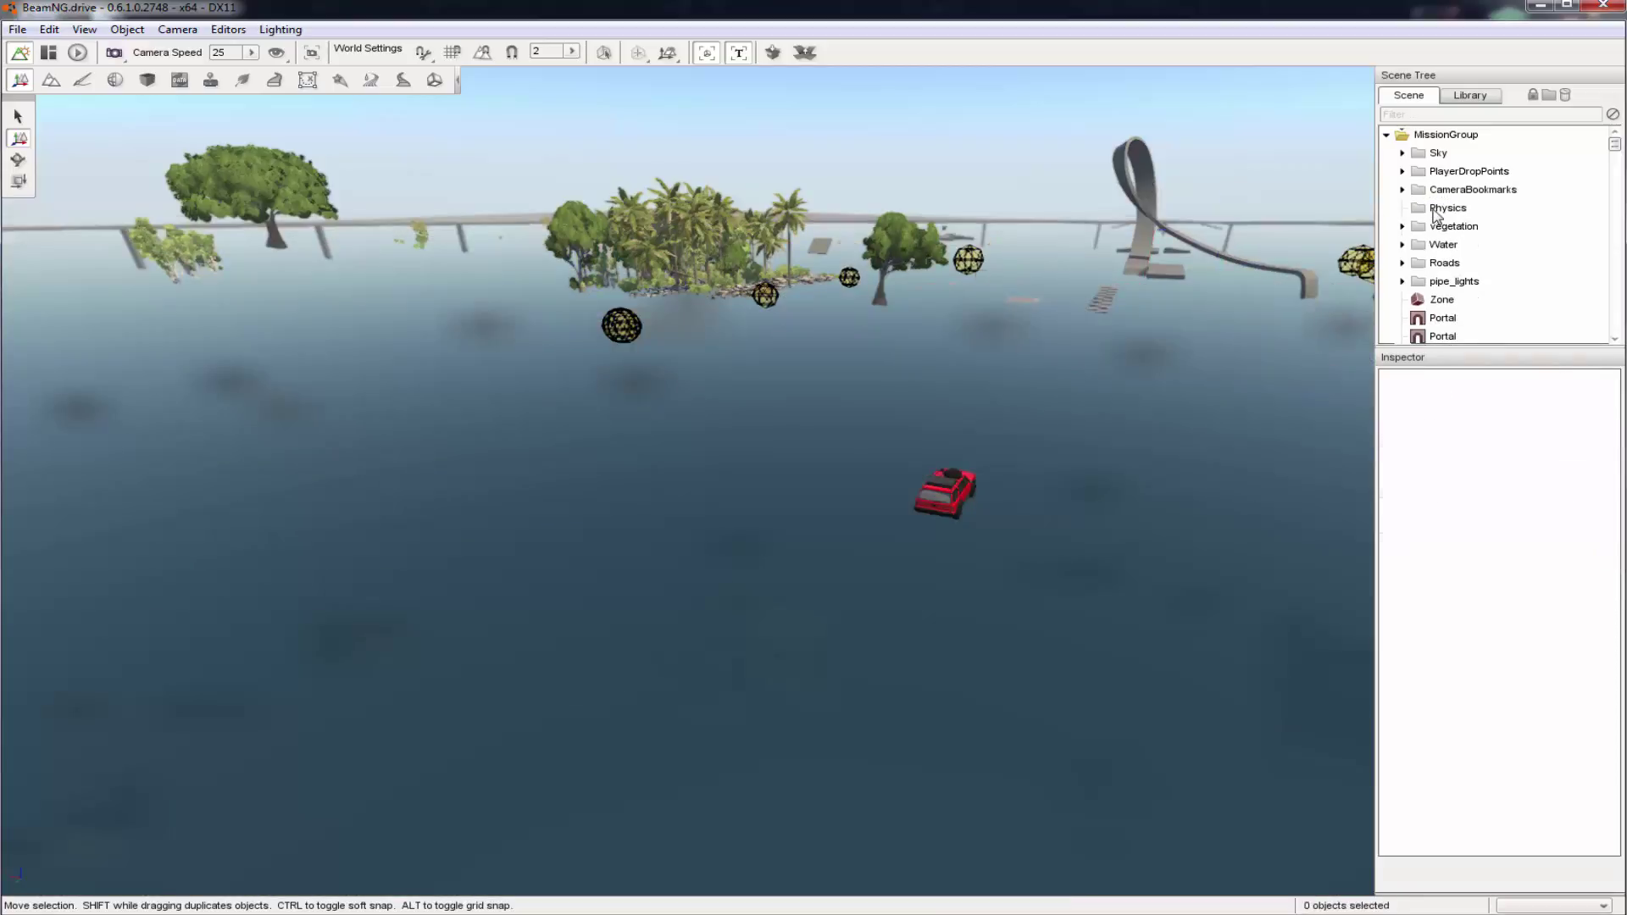
Step: Delete the Vegetation and Water groups and select the Zone object
click(1435, 227)
key(Delete)
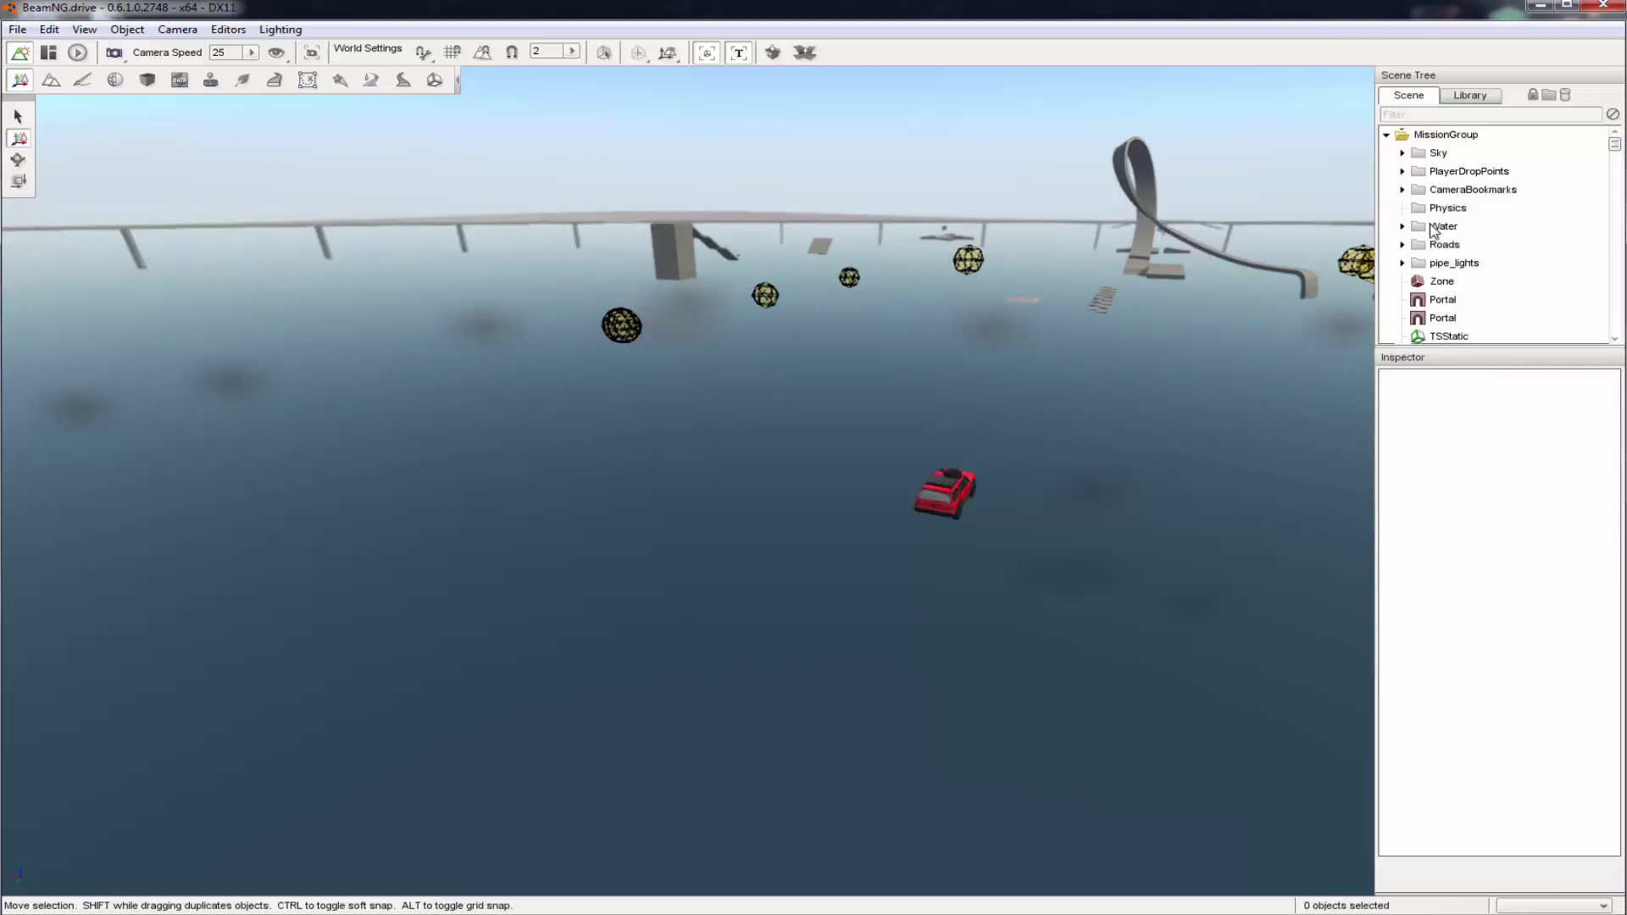
click(1434, 227)
key(Delete)
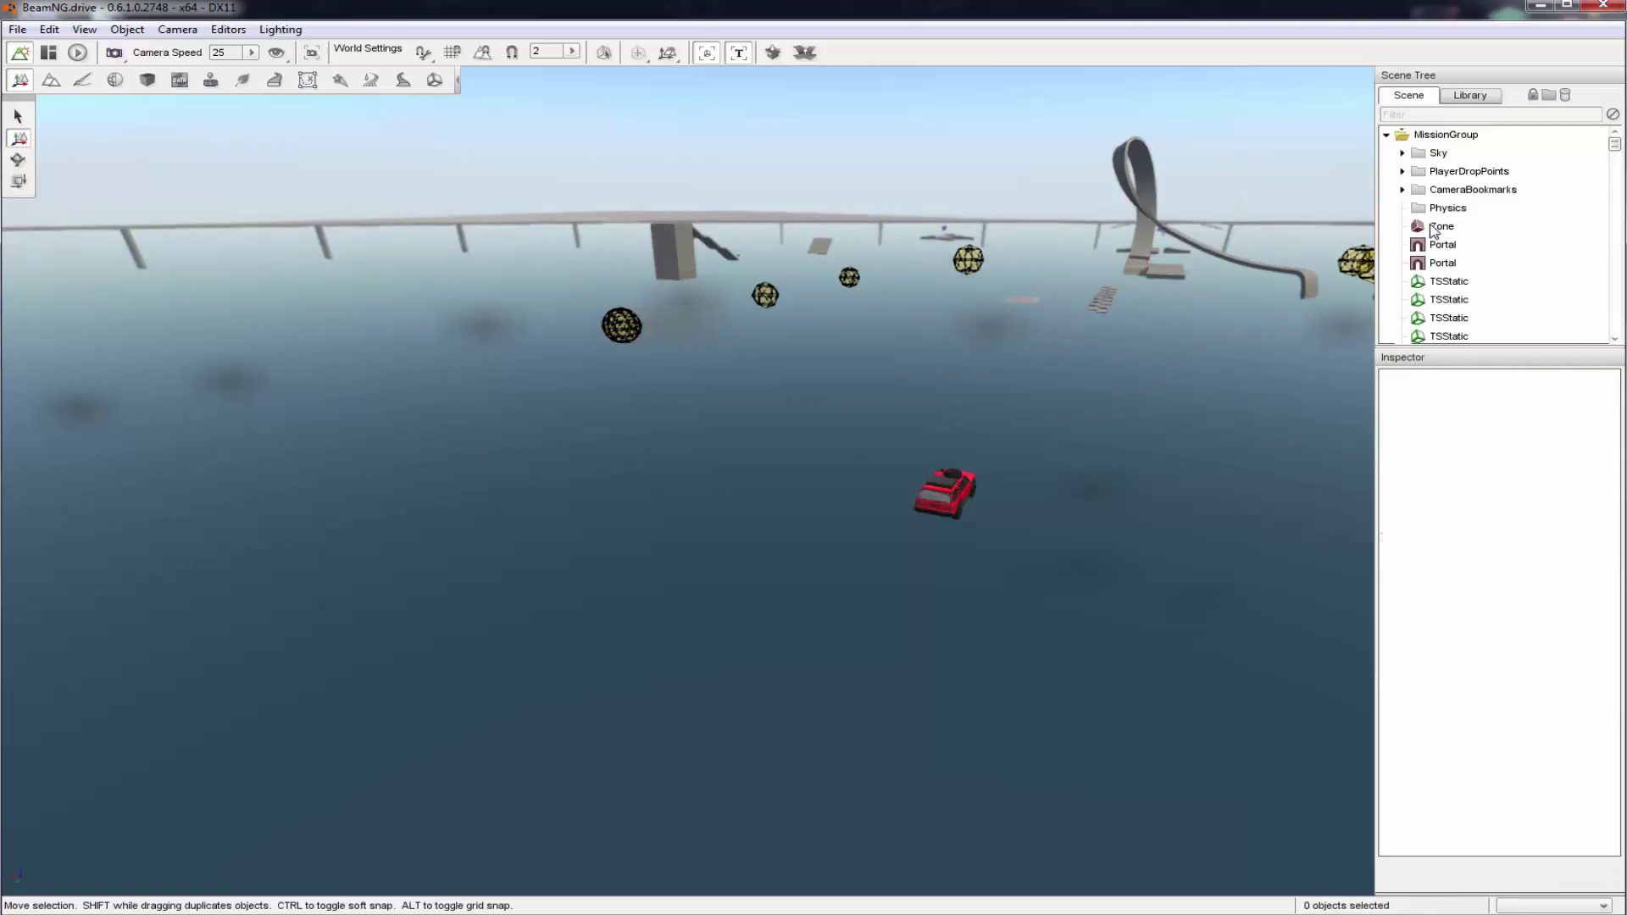
click(1434, 228)
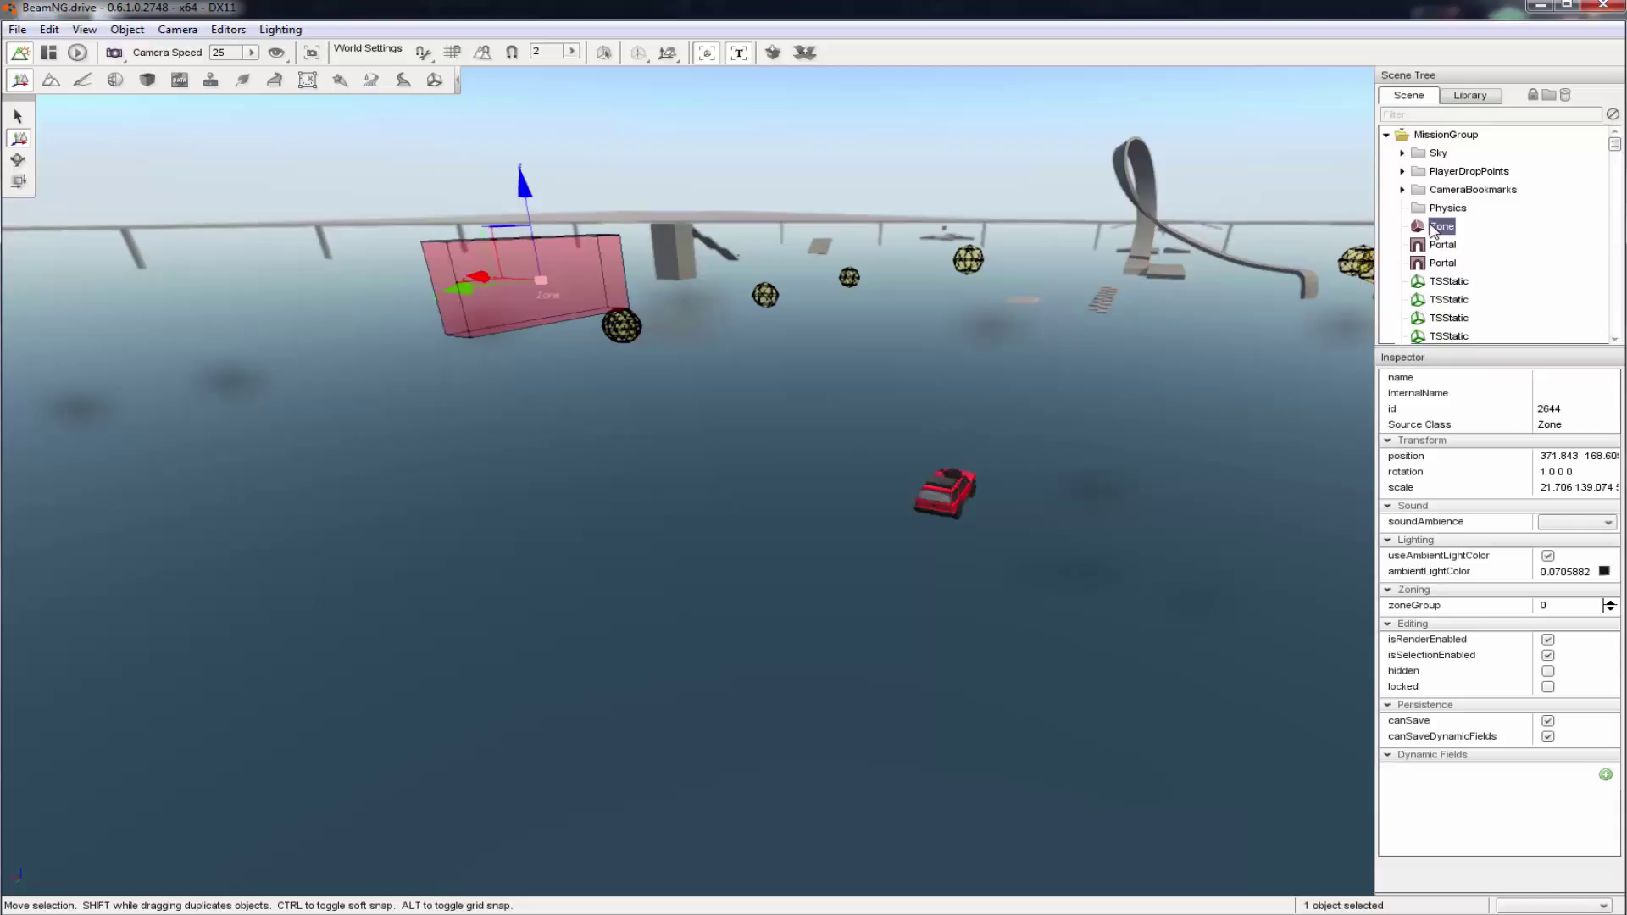
scroll(1458, 271, down, 10)
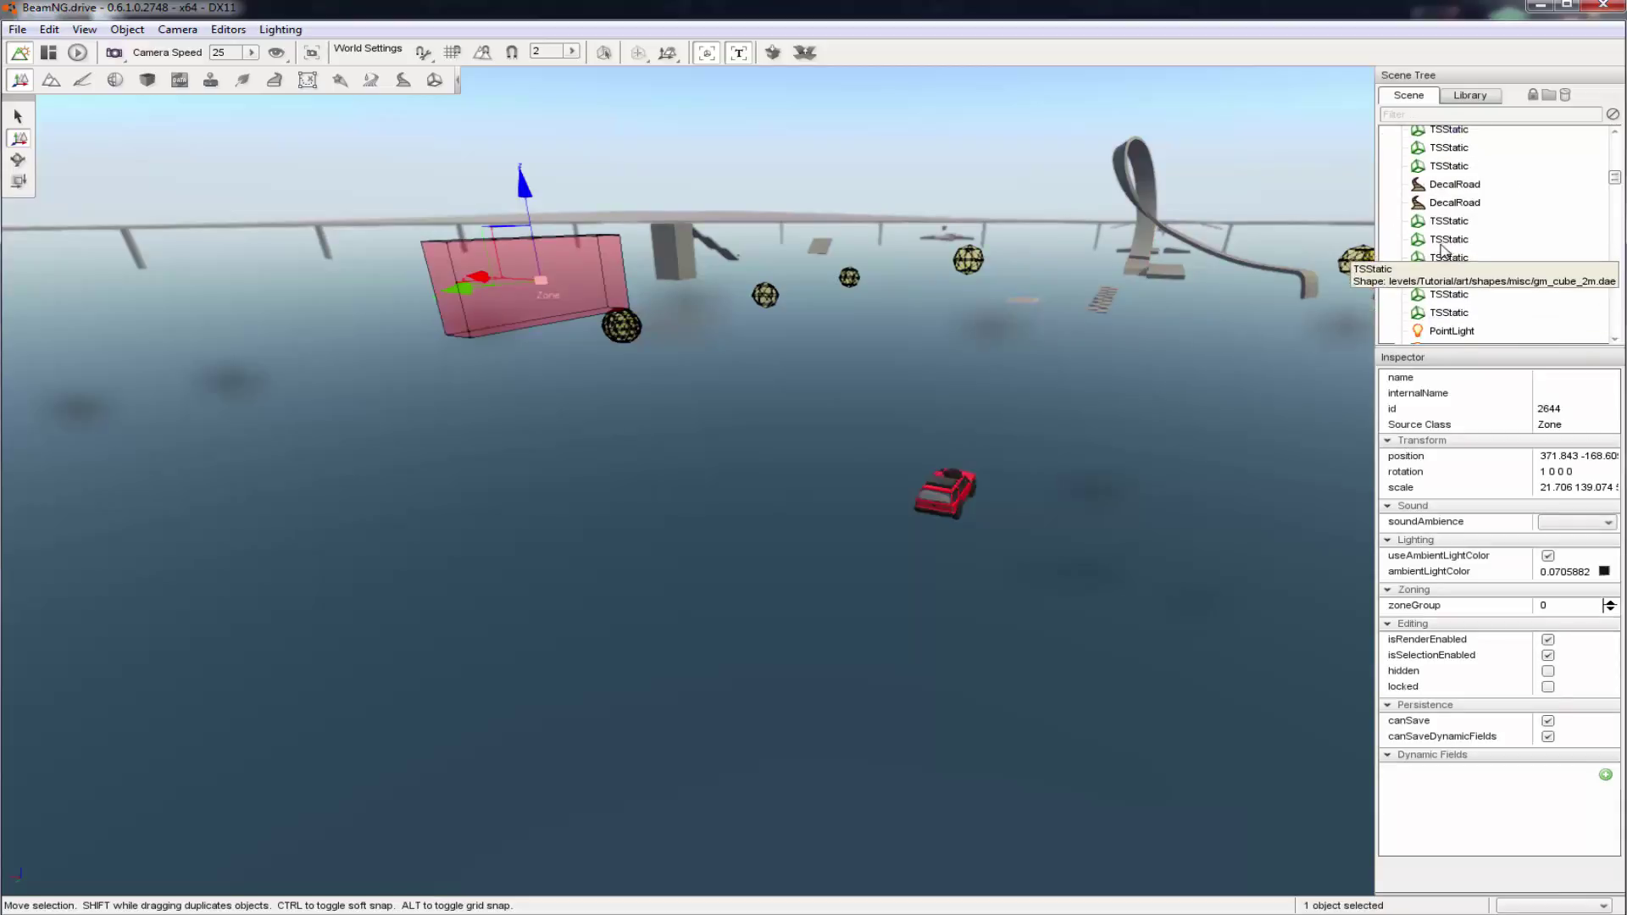
scroll(1441, 244, down, 3)
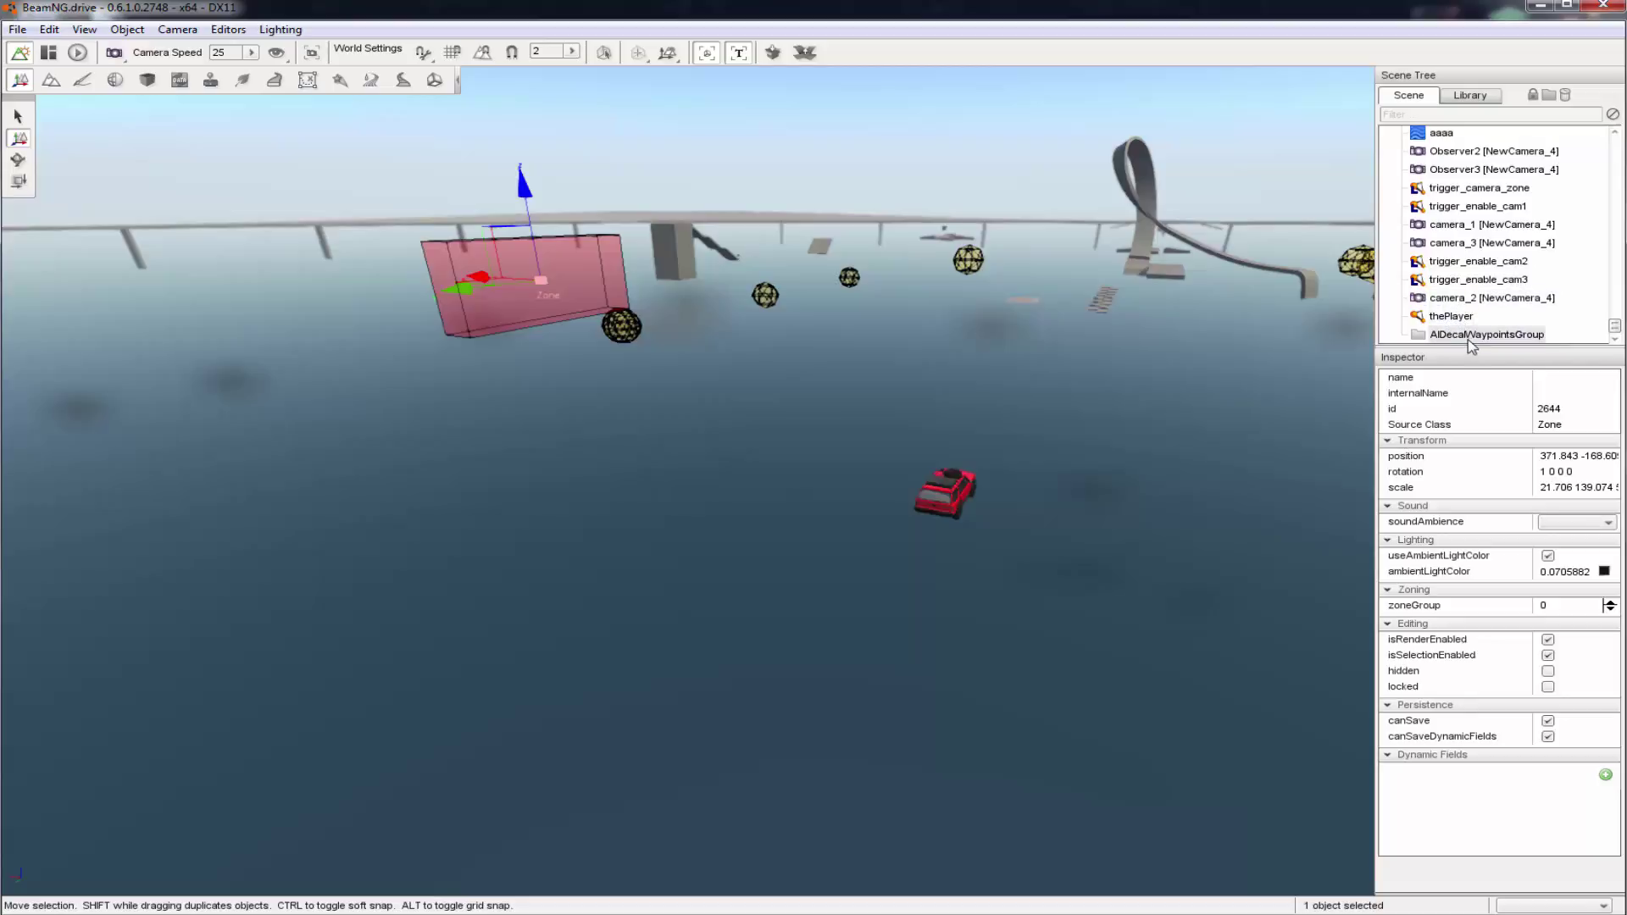
scroll(1475, 331, up, 10)
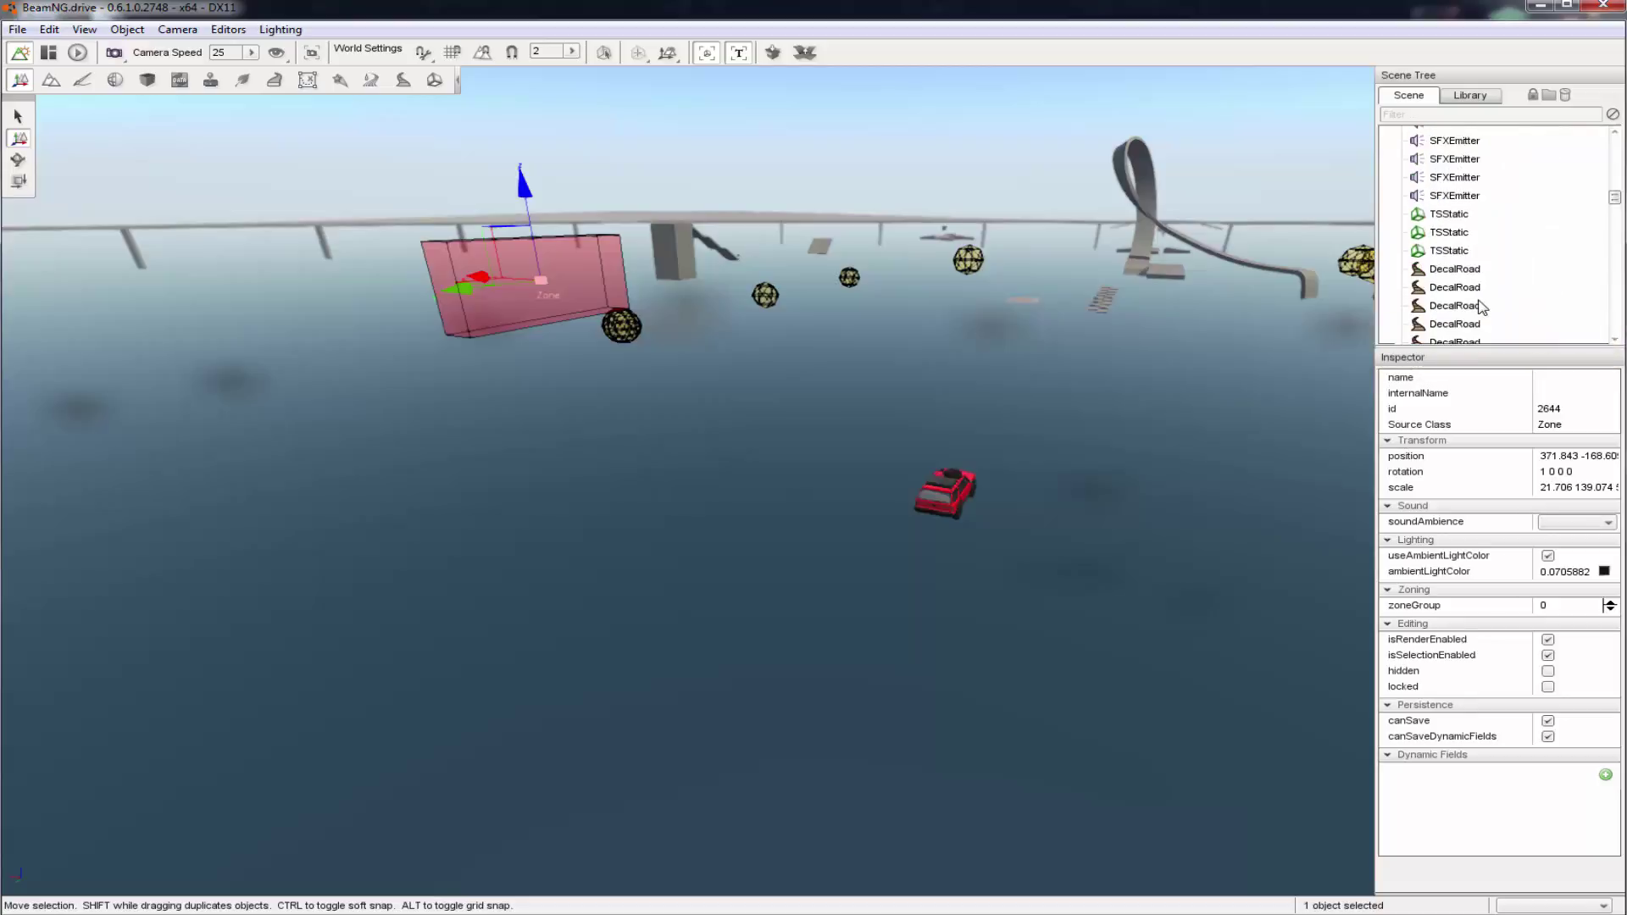
scroll(1483, 304, up, 5)
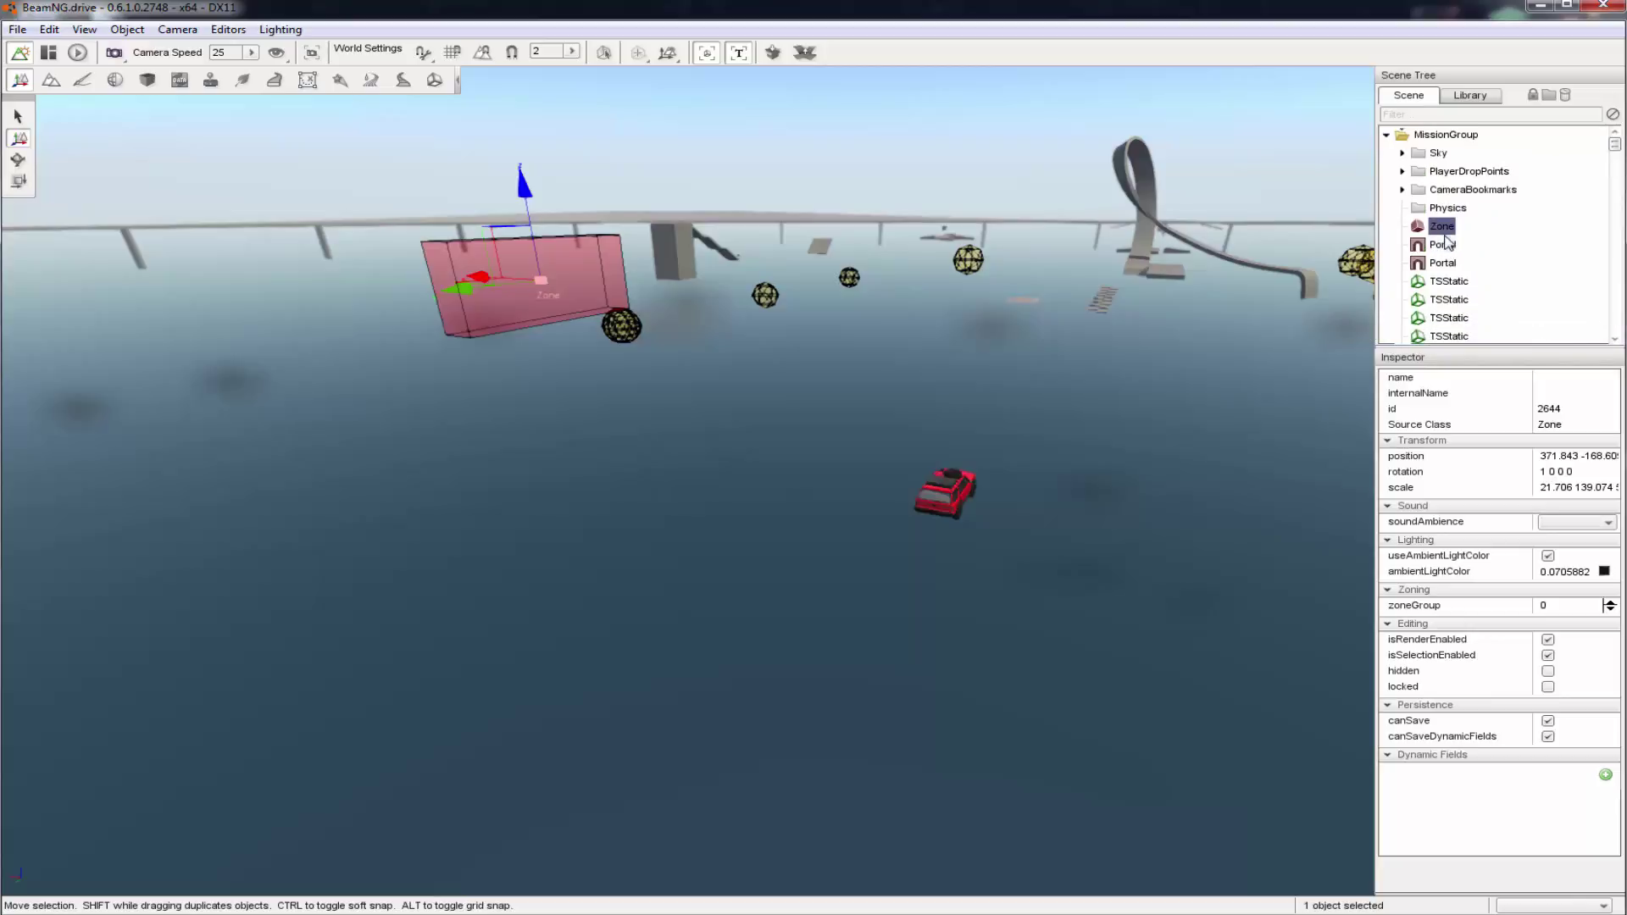
Step: Delete the Zone object and all observer cameras, camera_ entries and trigger_ entries
key(Delete)
click(1433, 227)
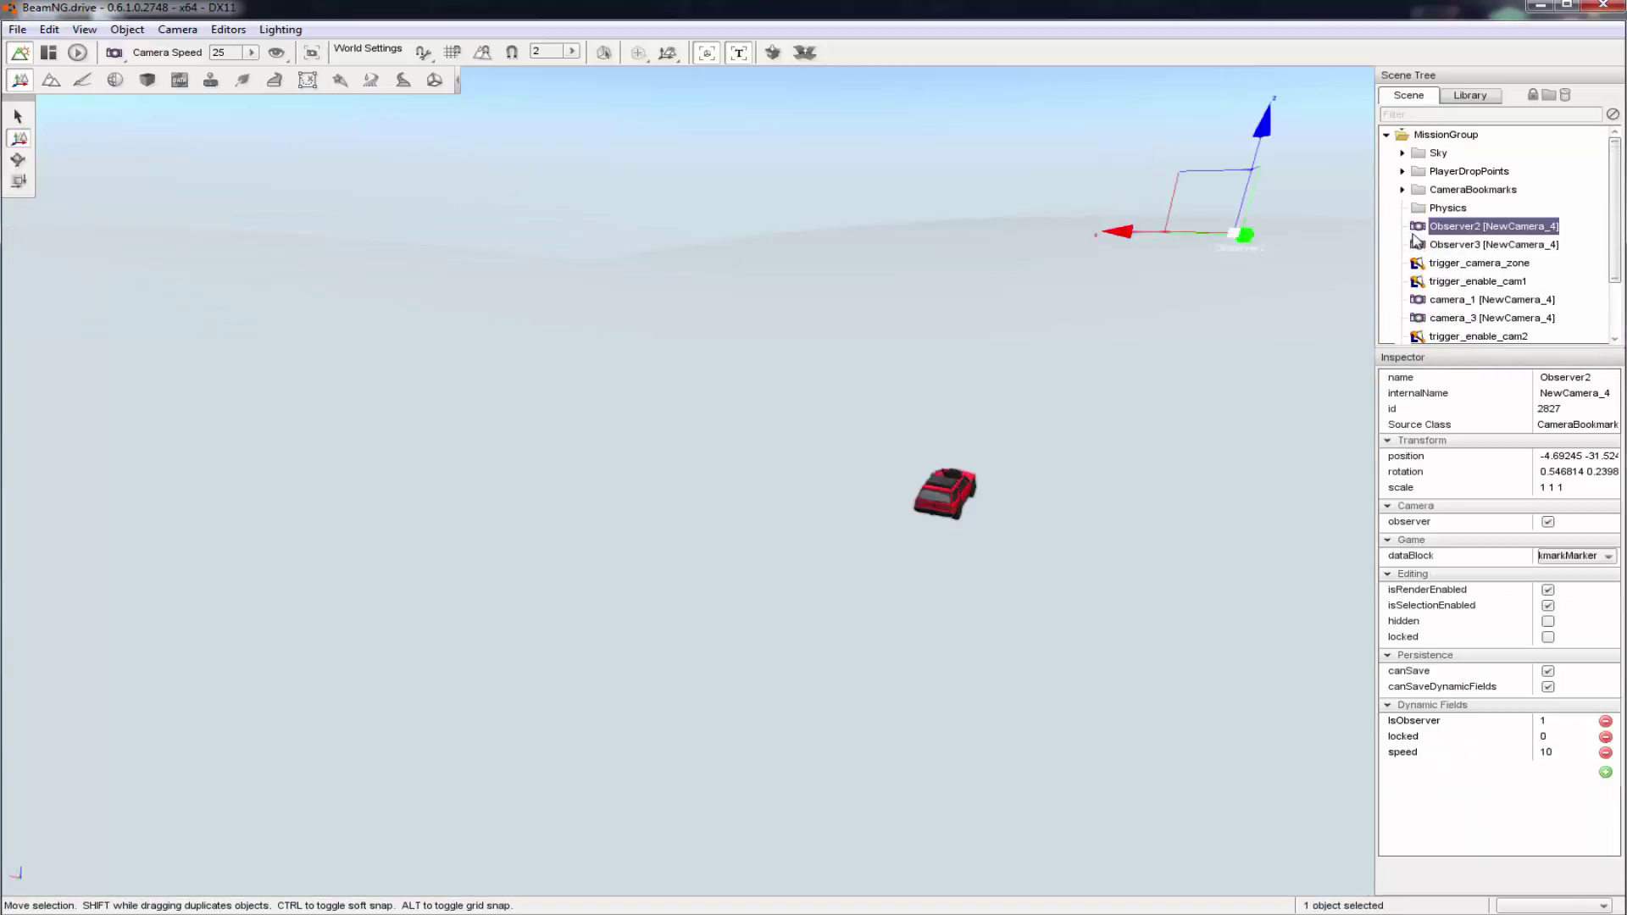
key(Delete)
click(1414, 236)
key(Delete)
click(1414, 236)
key(Delete)
click(1414, 236)
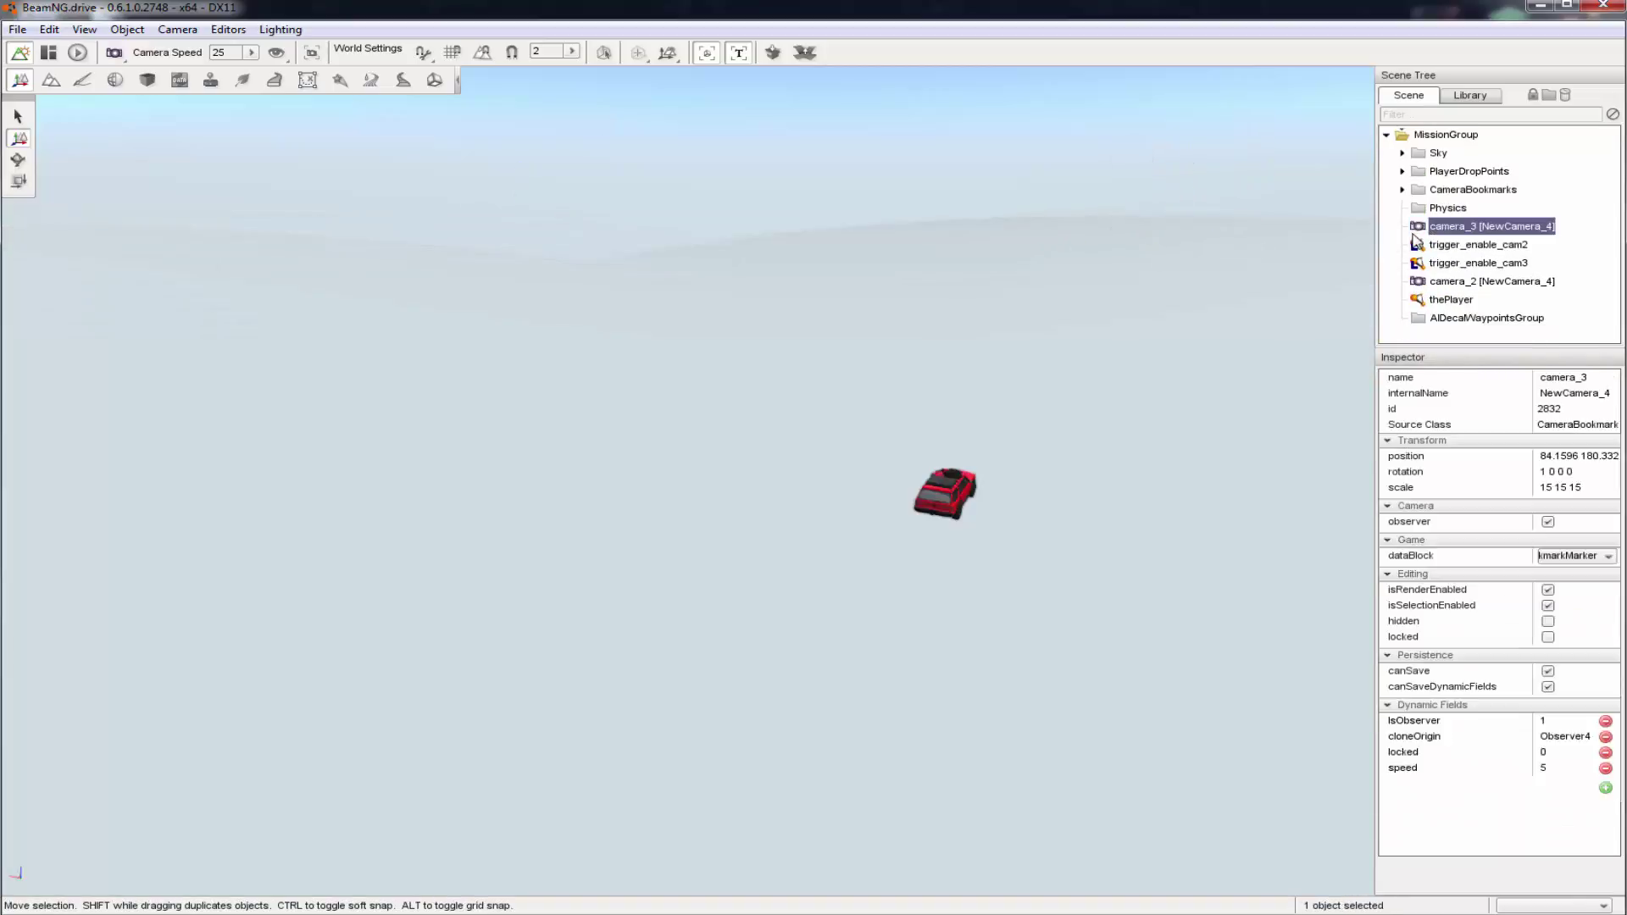
key(Delete)
click(1413, 237)
key(Delete)
click(1413, 234)
key(Delete)
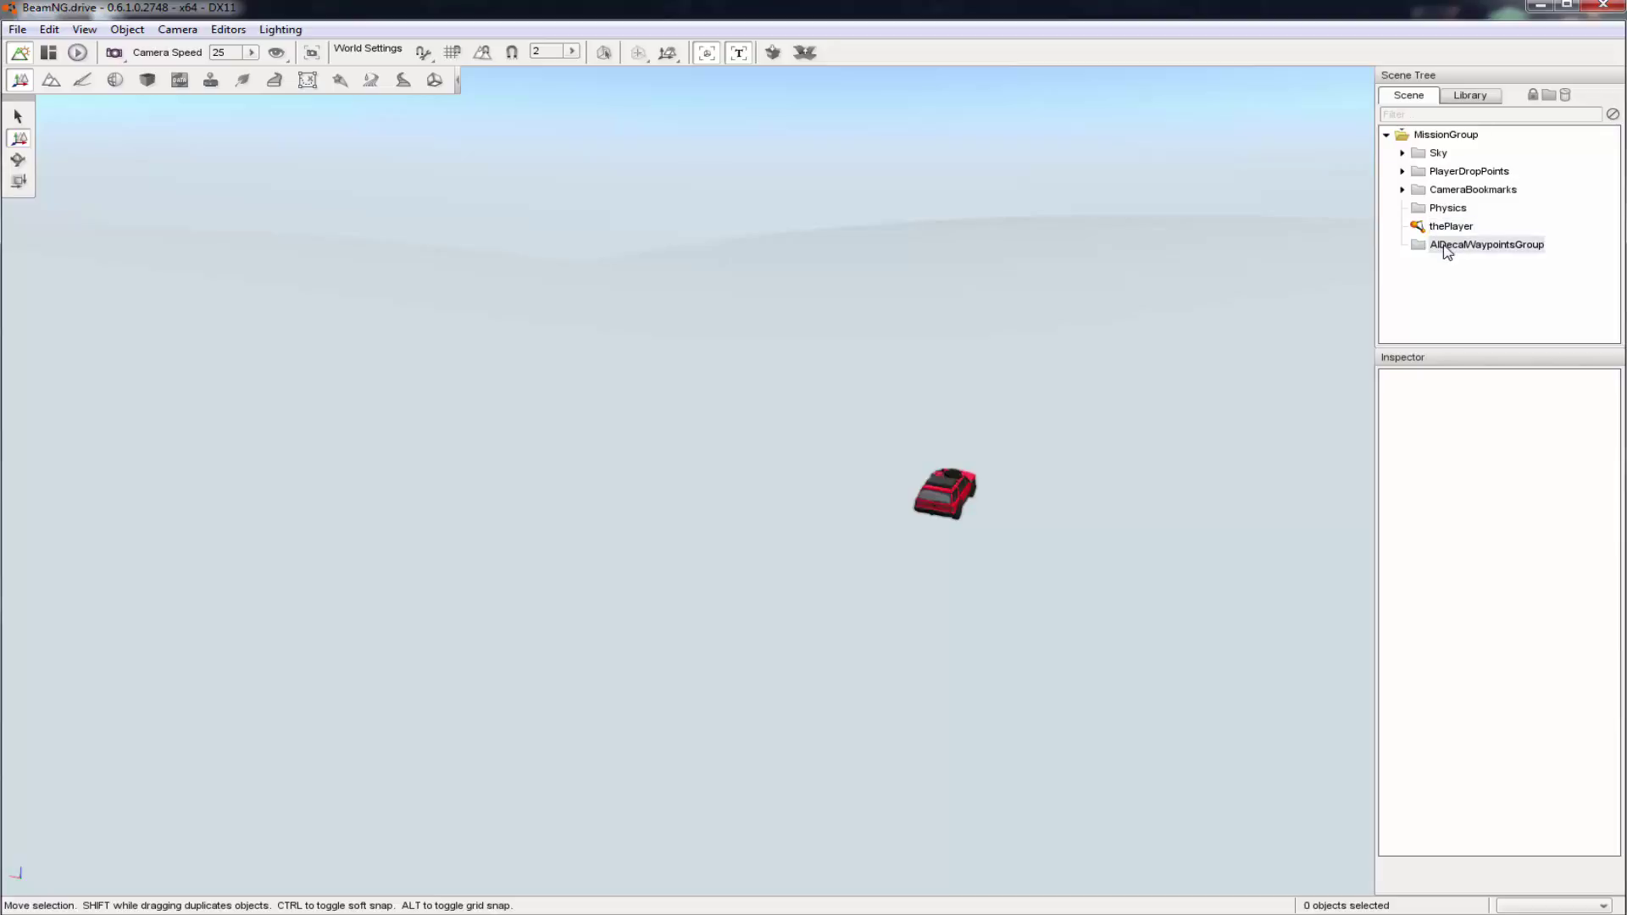
Step: Orbit around the scene, check the CameraBookmarks group, and clear the selection
right_drag(1373, 261, 1424, 254)
click(1453, 189)
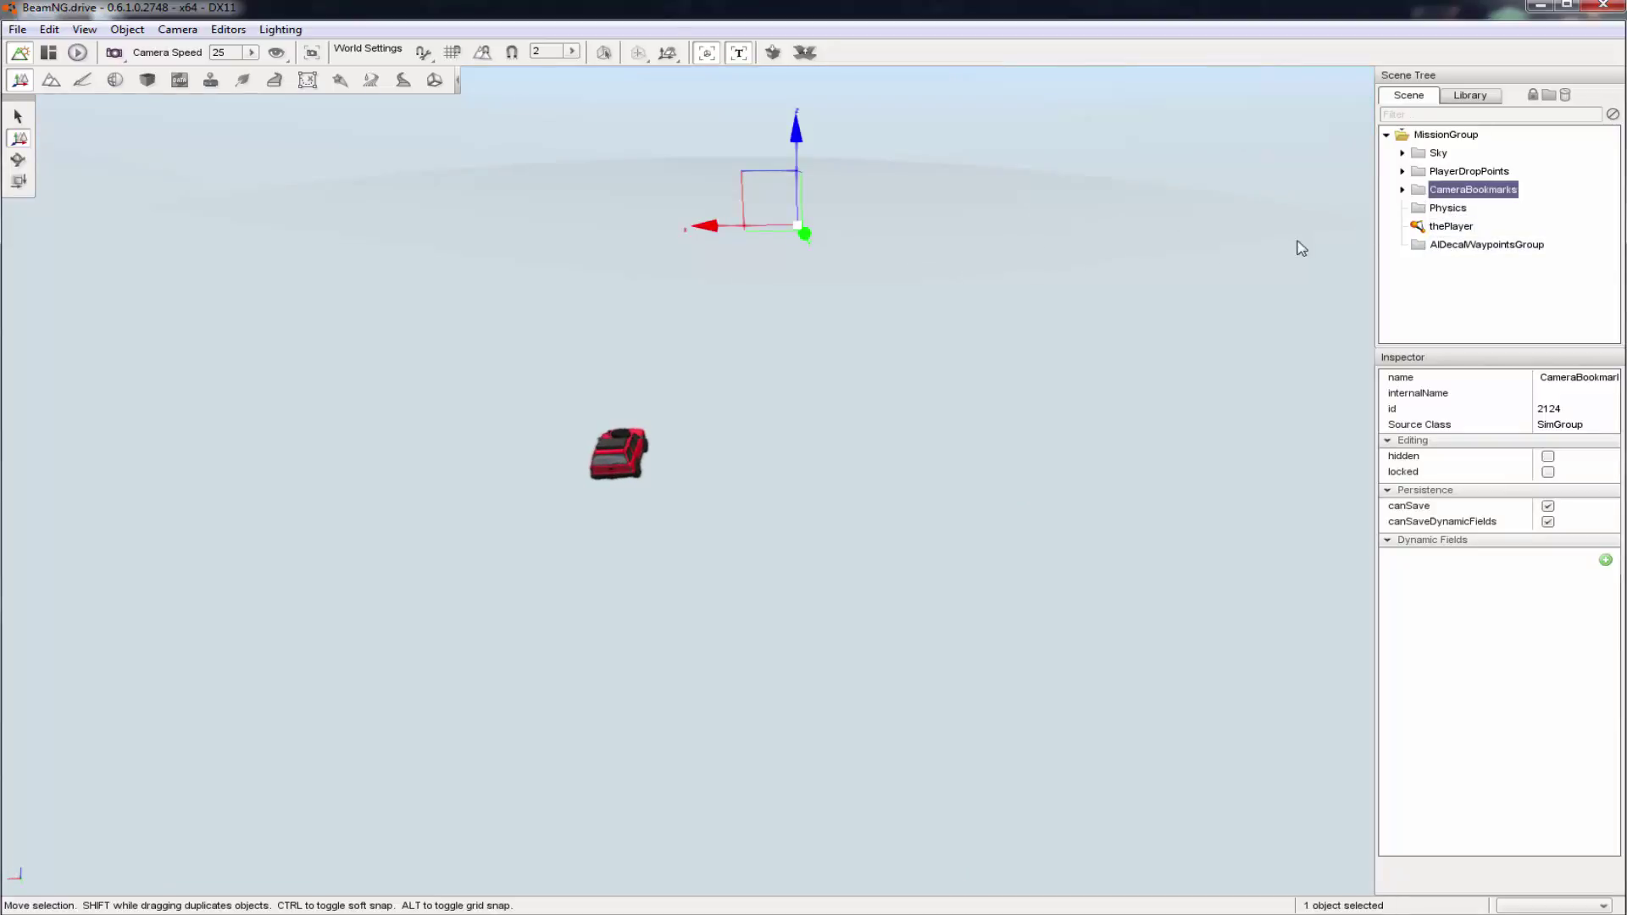
right_drag(1089, 257, 571, 356)
click(821, 505)
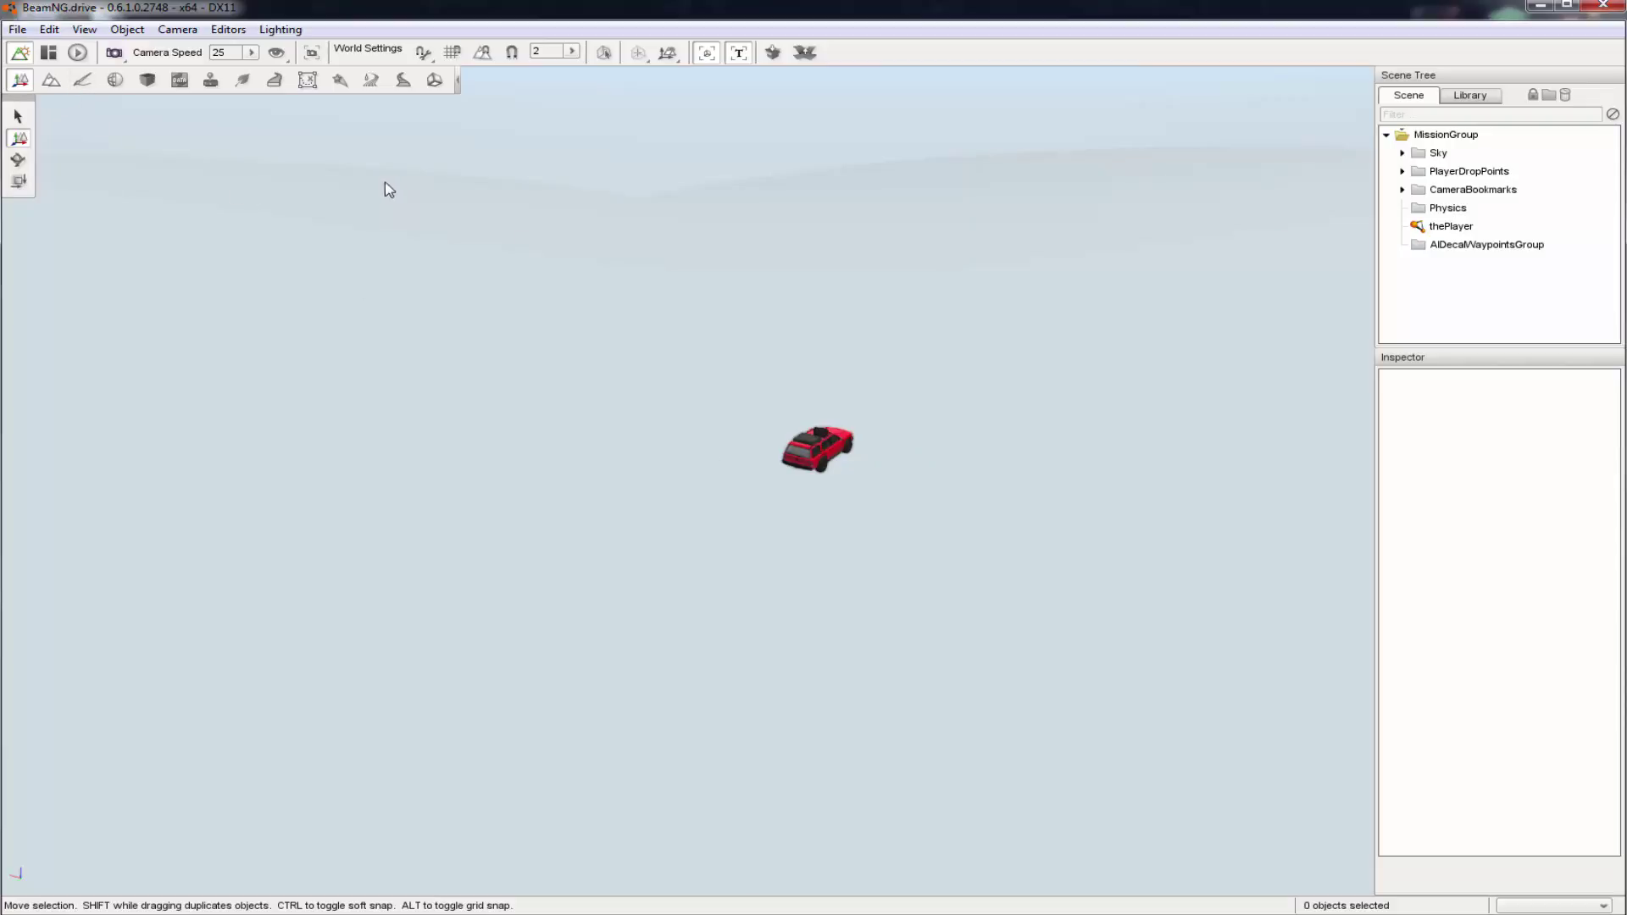
Step: Create a new terrain named Tutorial_Terrain with Grass material, 1024 resolution and Flat
click(48, 89)
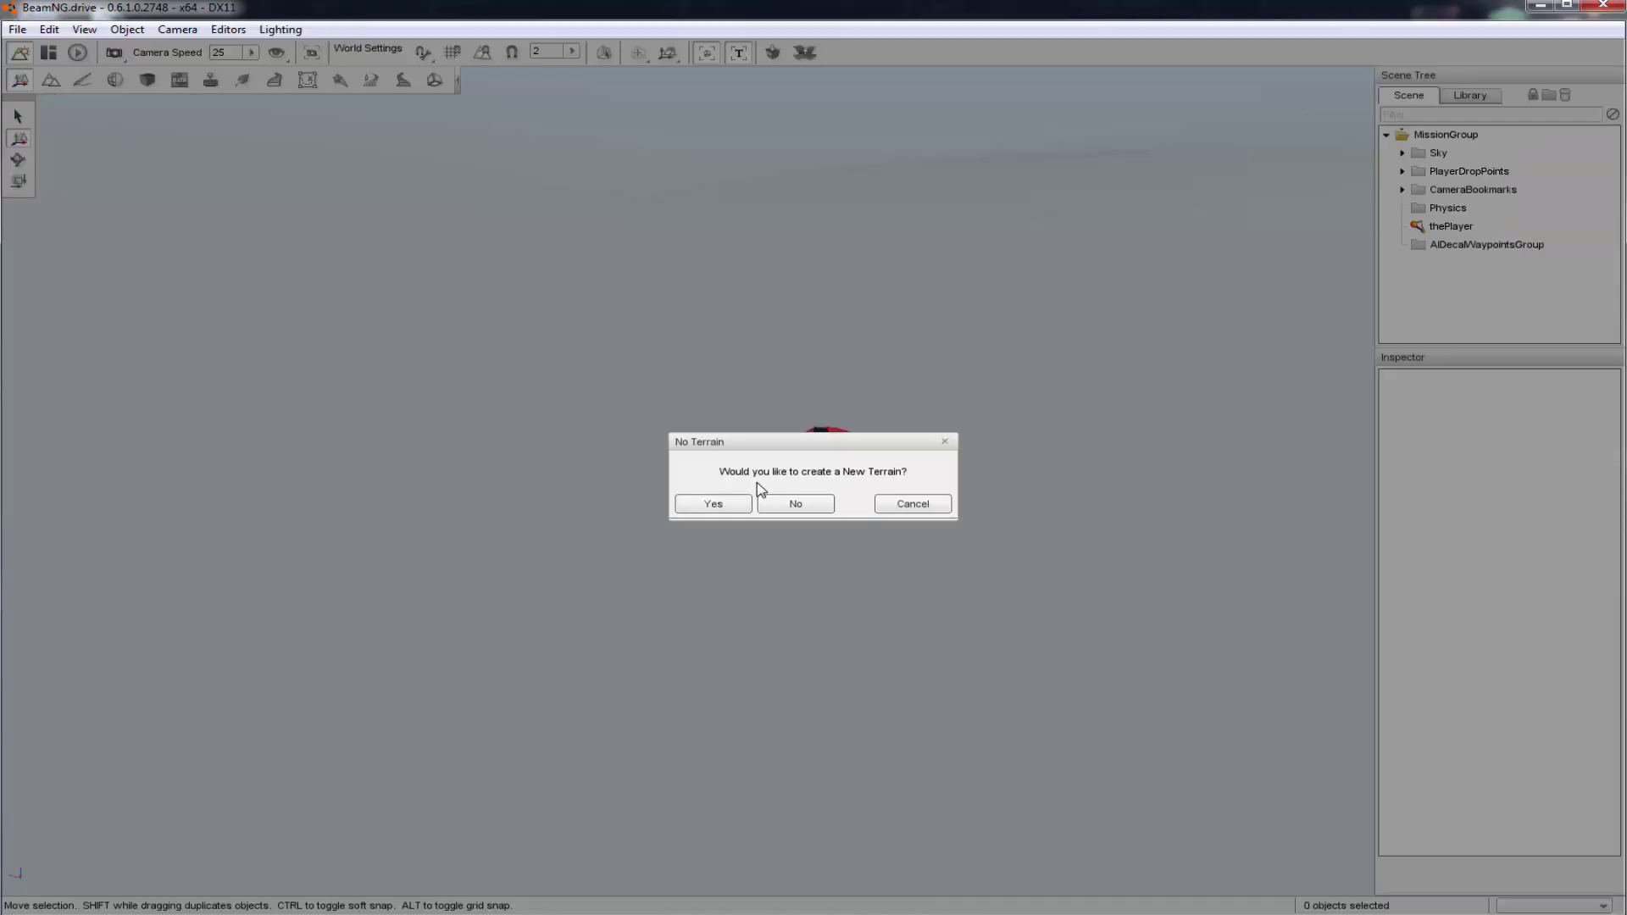
click(732, 503)
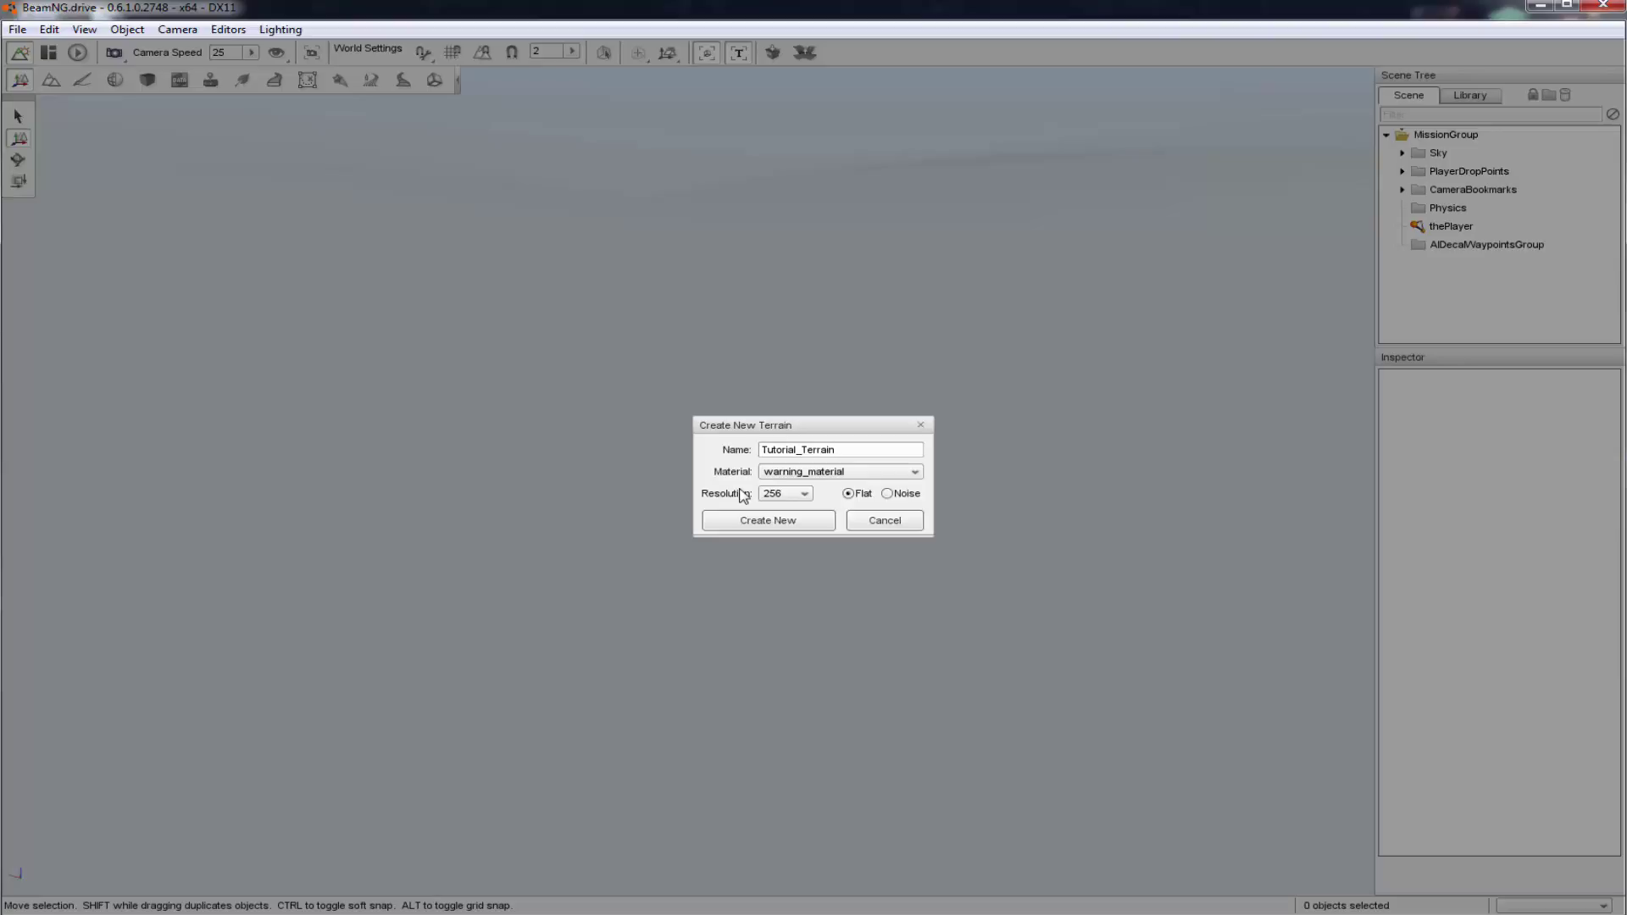
click(810, 473)
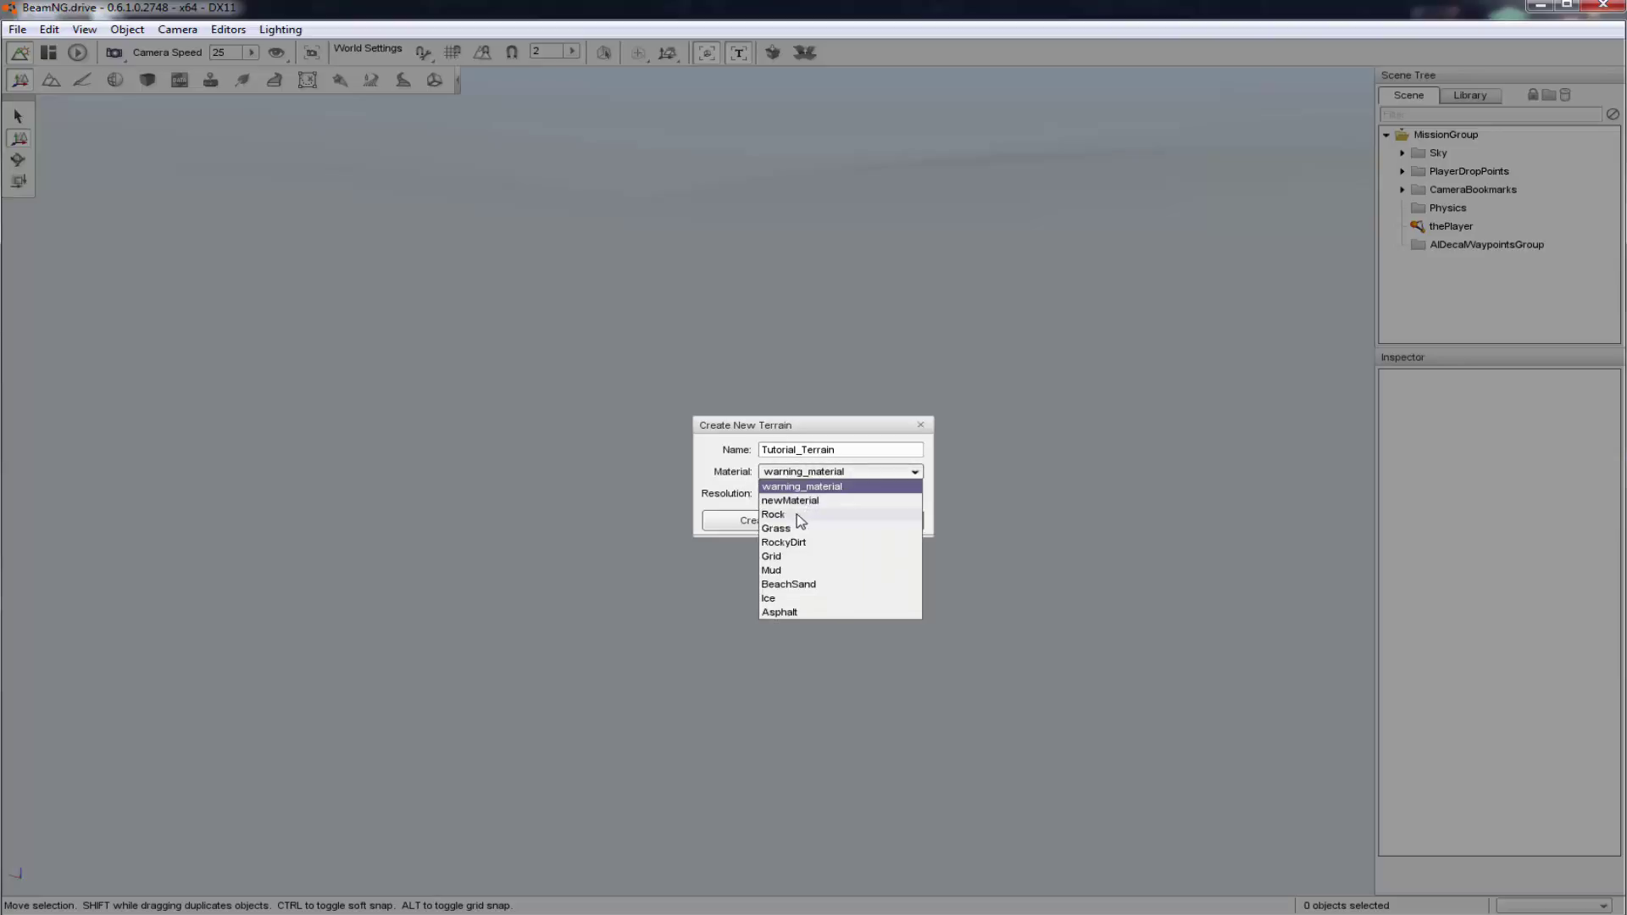
click(795, 529)
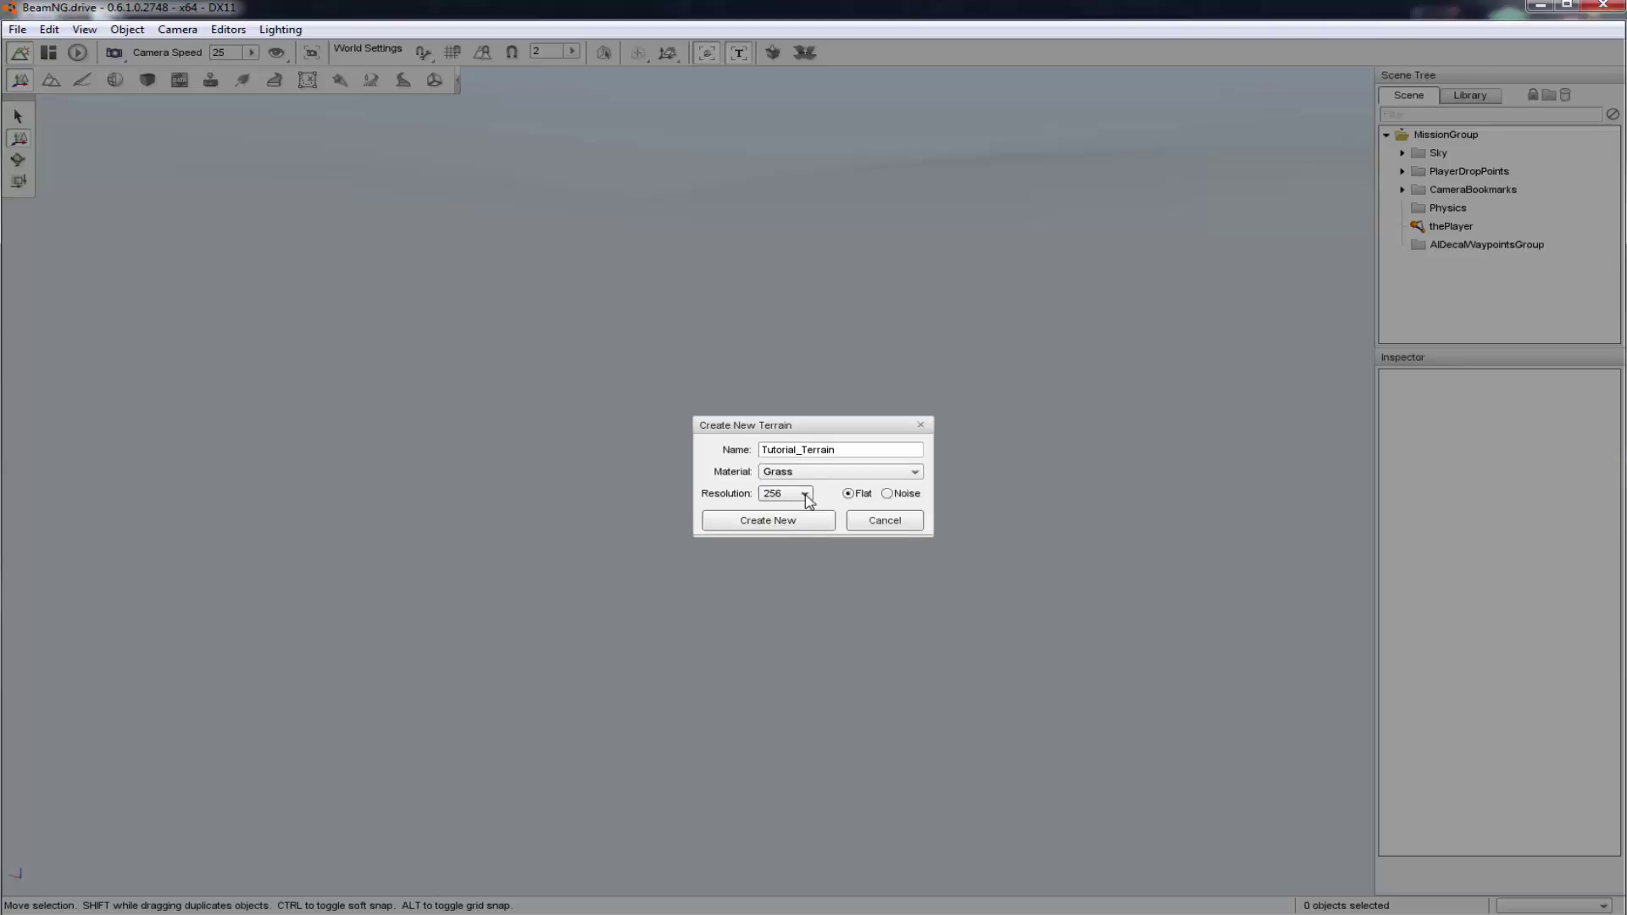
click(788, 494)
click(784, 537)
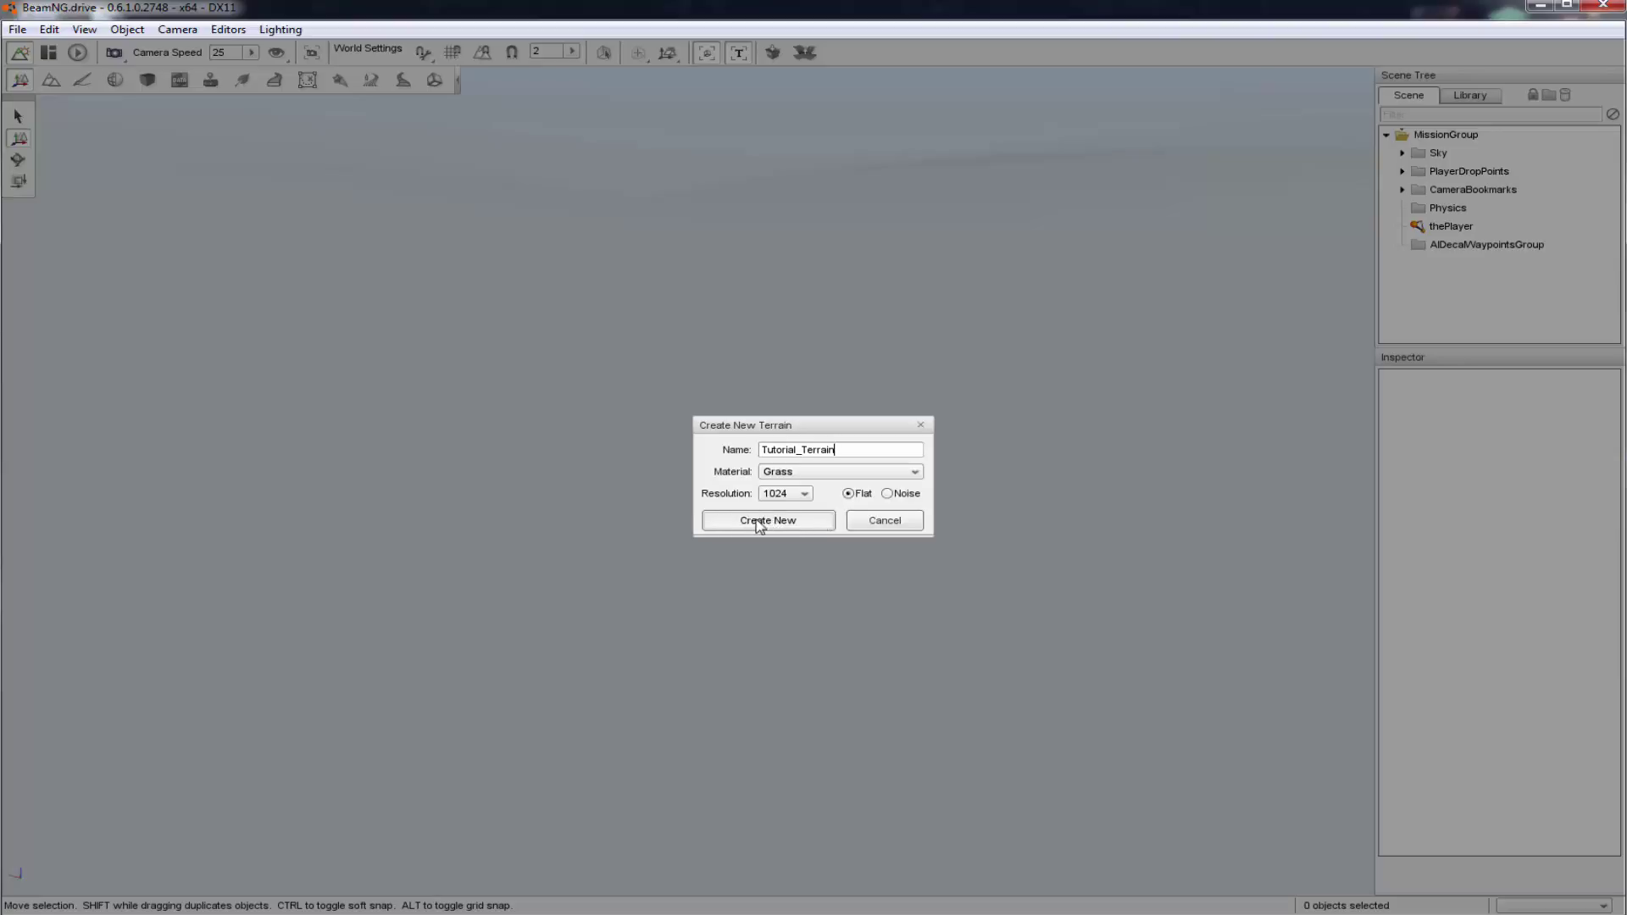
click(803, 493)
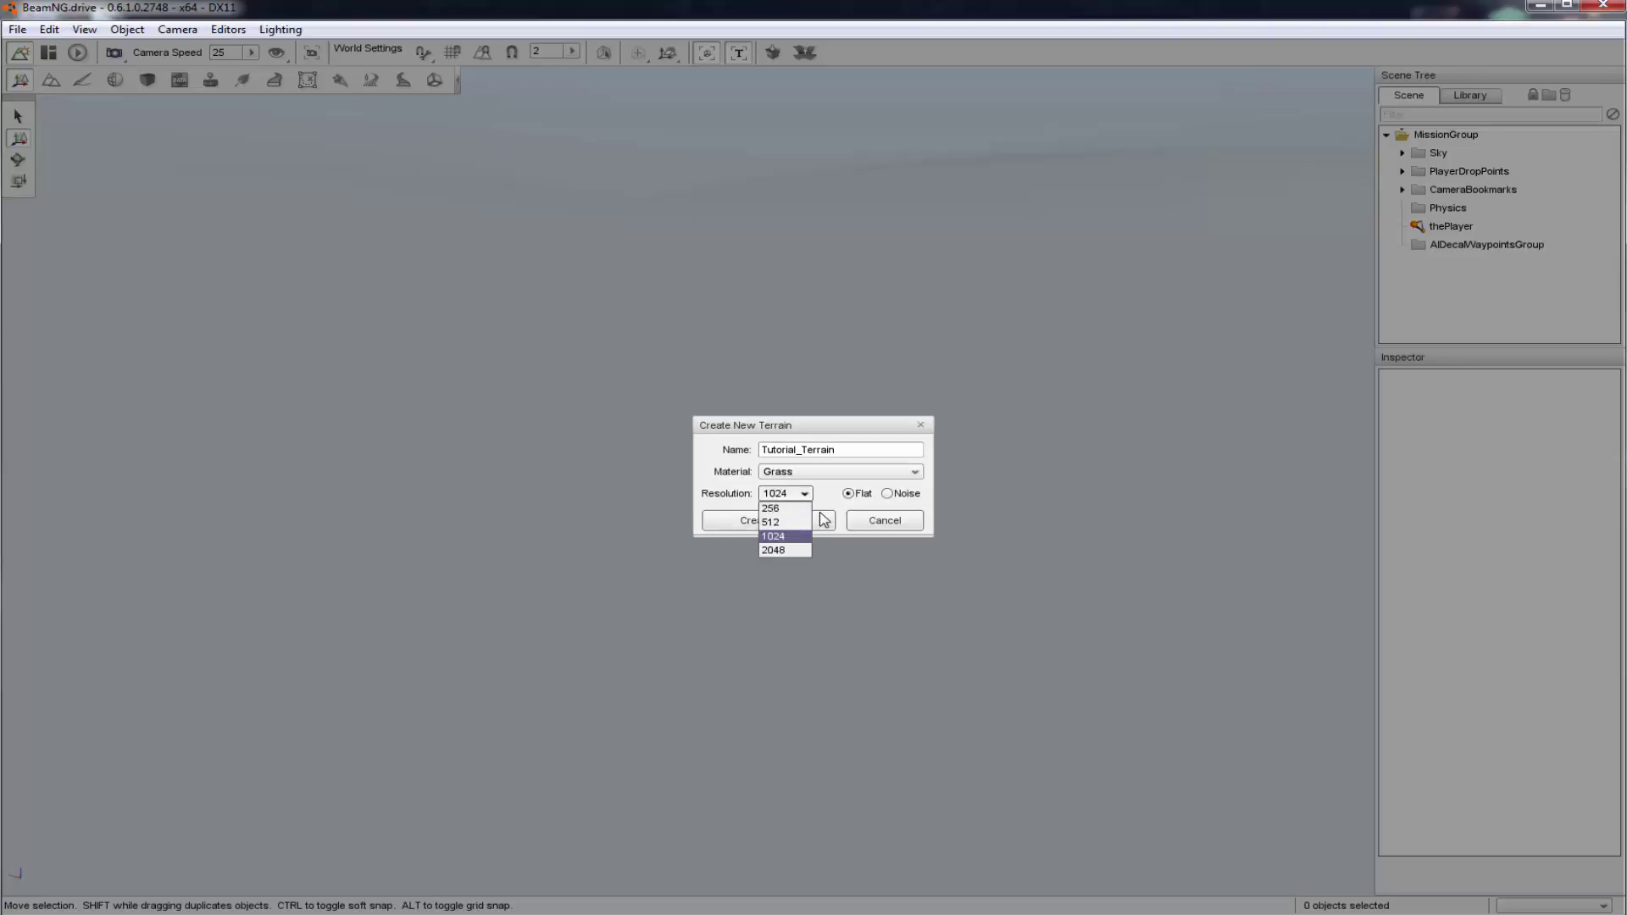
click(827, 504)
click(806, 495)
click(806, 535)
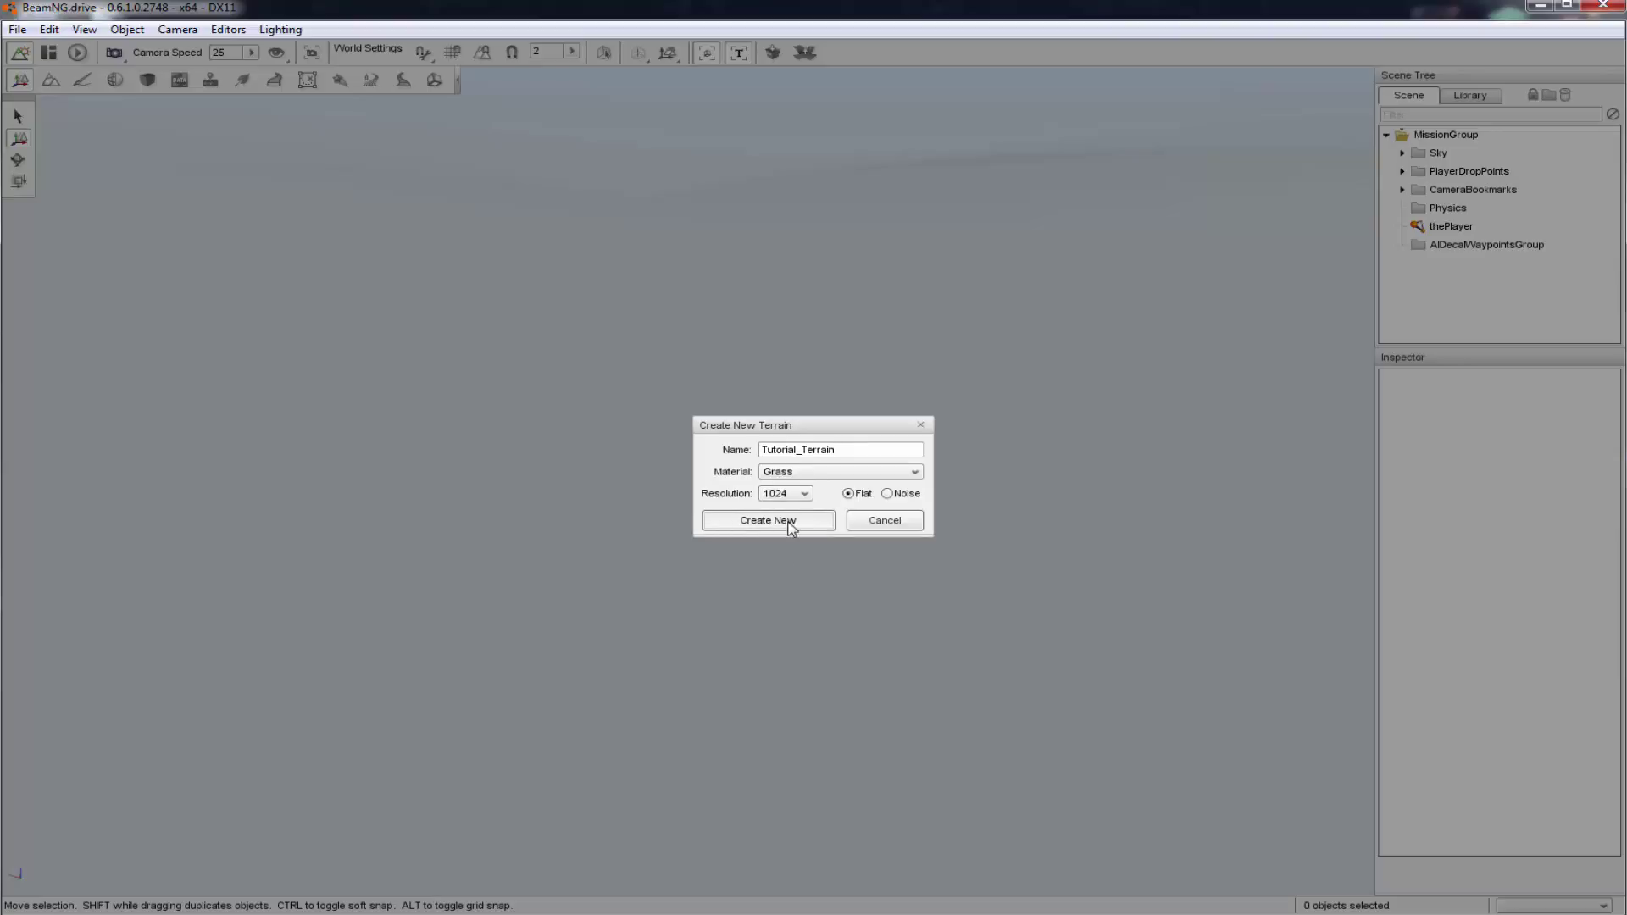
click(789, 529)
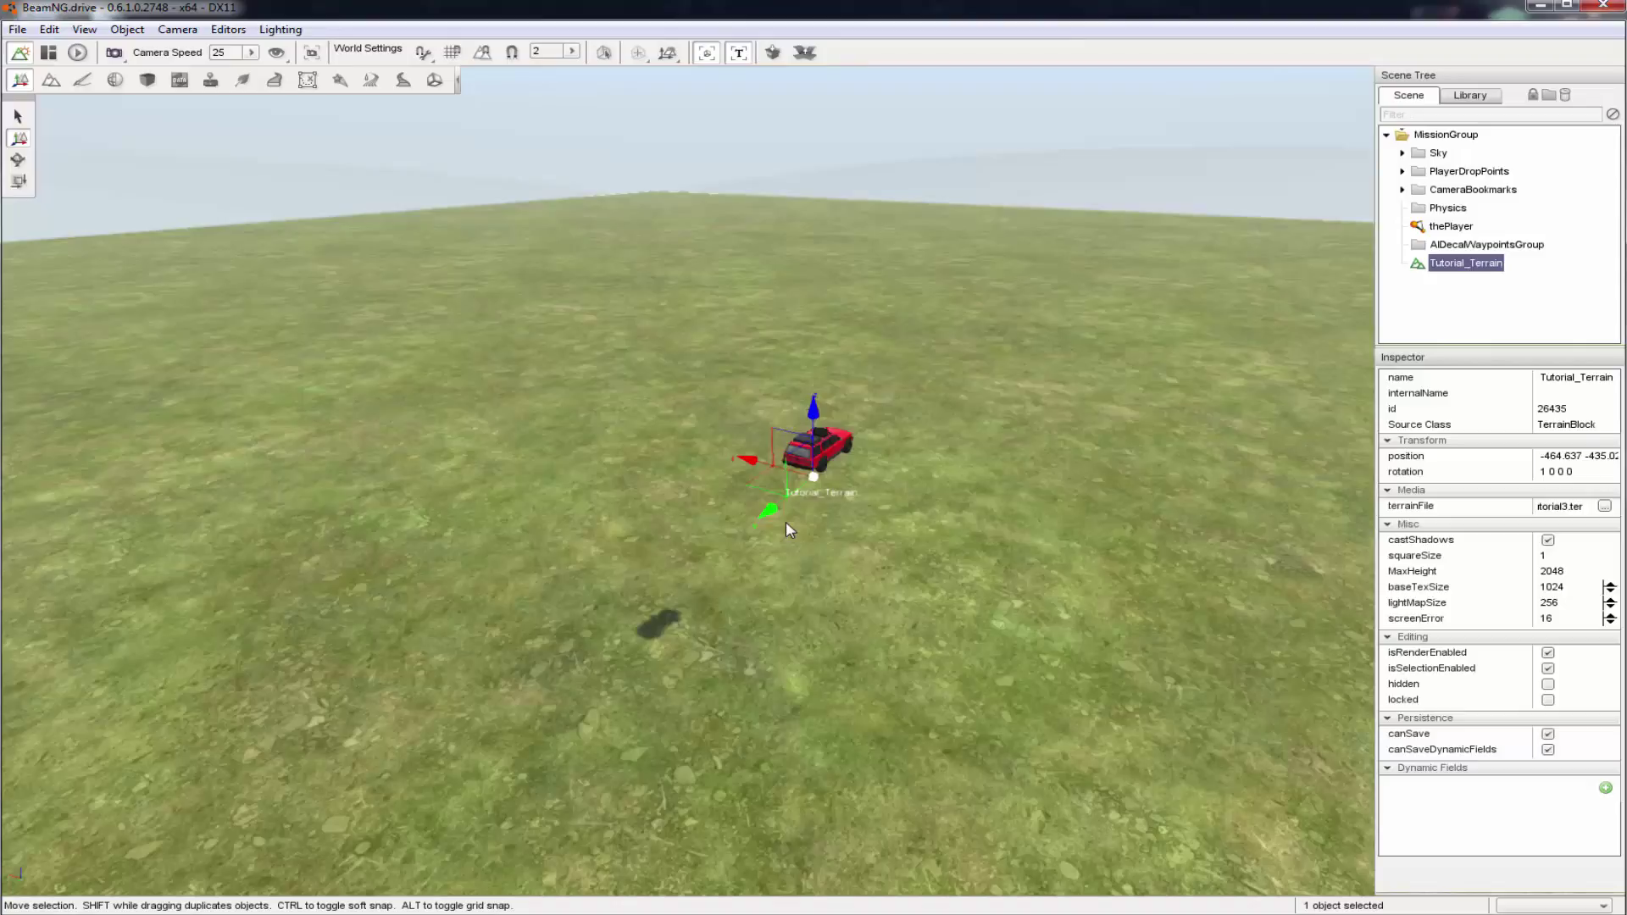
Step: Raise the terrain along its Z axis until the grass sits just below the SUV
right_drag(786, 521, 820, 489)
drag(976, 449, 1024, 390)
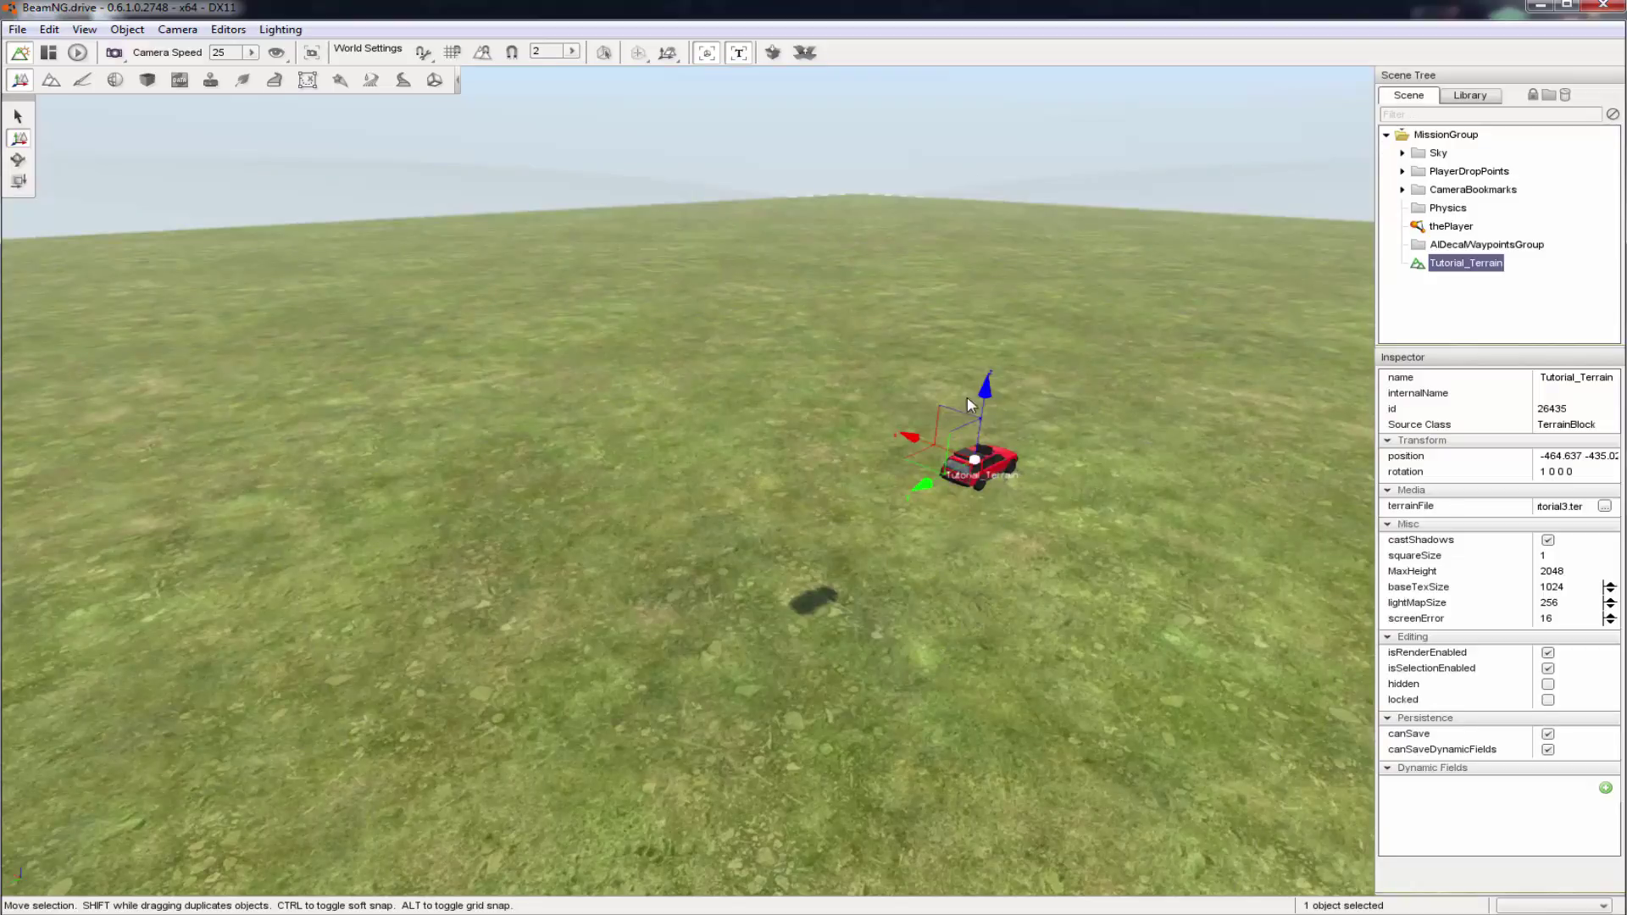
drag(985, 403, 1034, 227)
click(1219, 370)
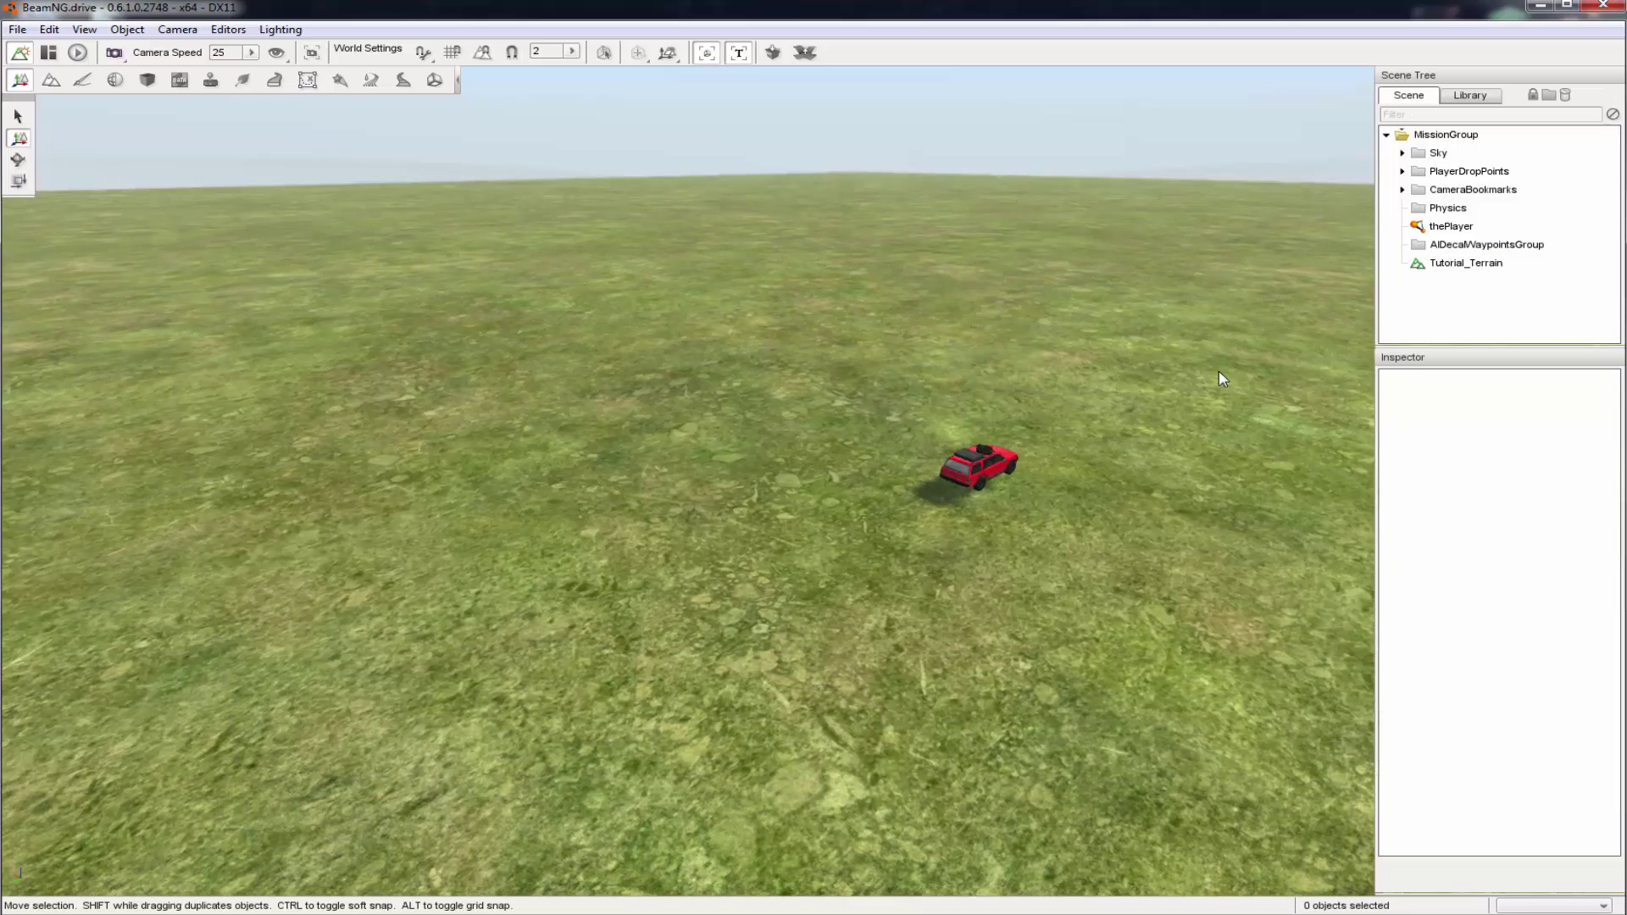
right_drag(1219, 369, 1146, 441)
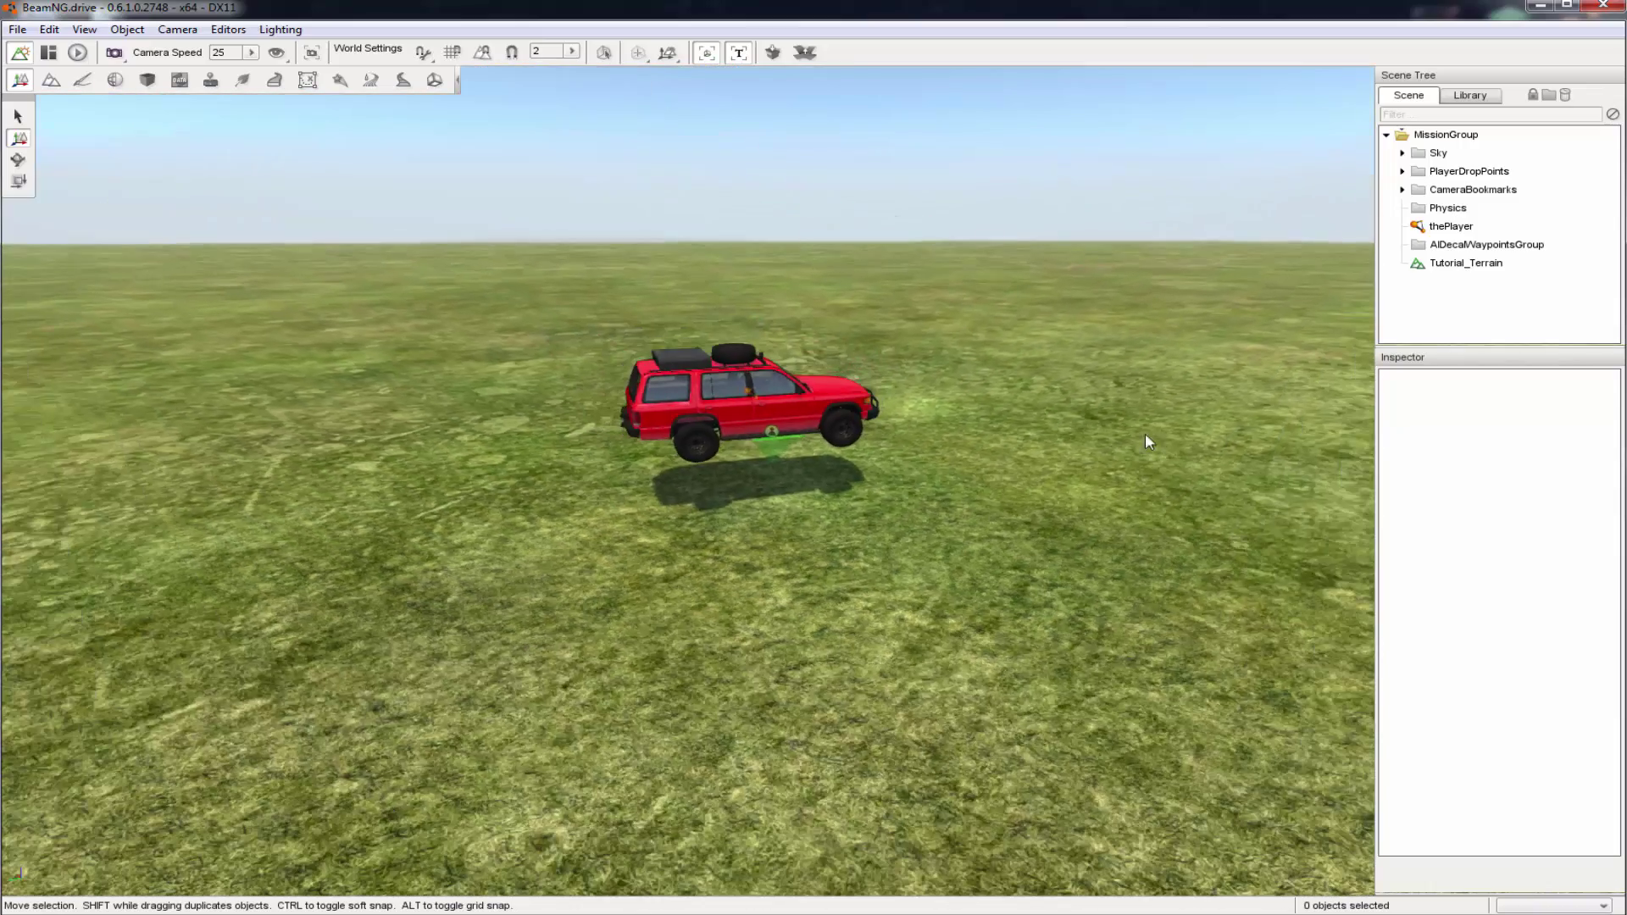
scroll(1051, 404, down, 3)
scroll(1104, 420, down, 5)
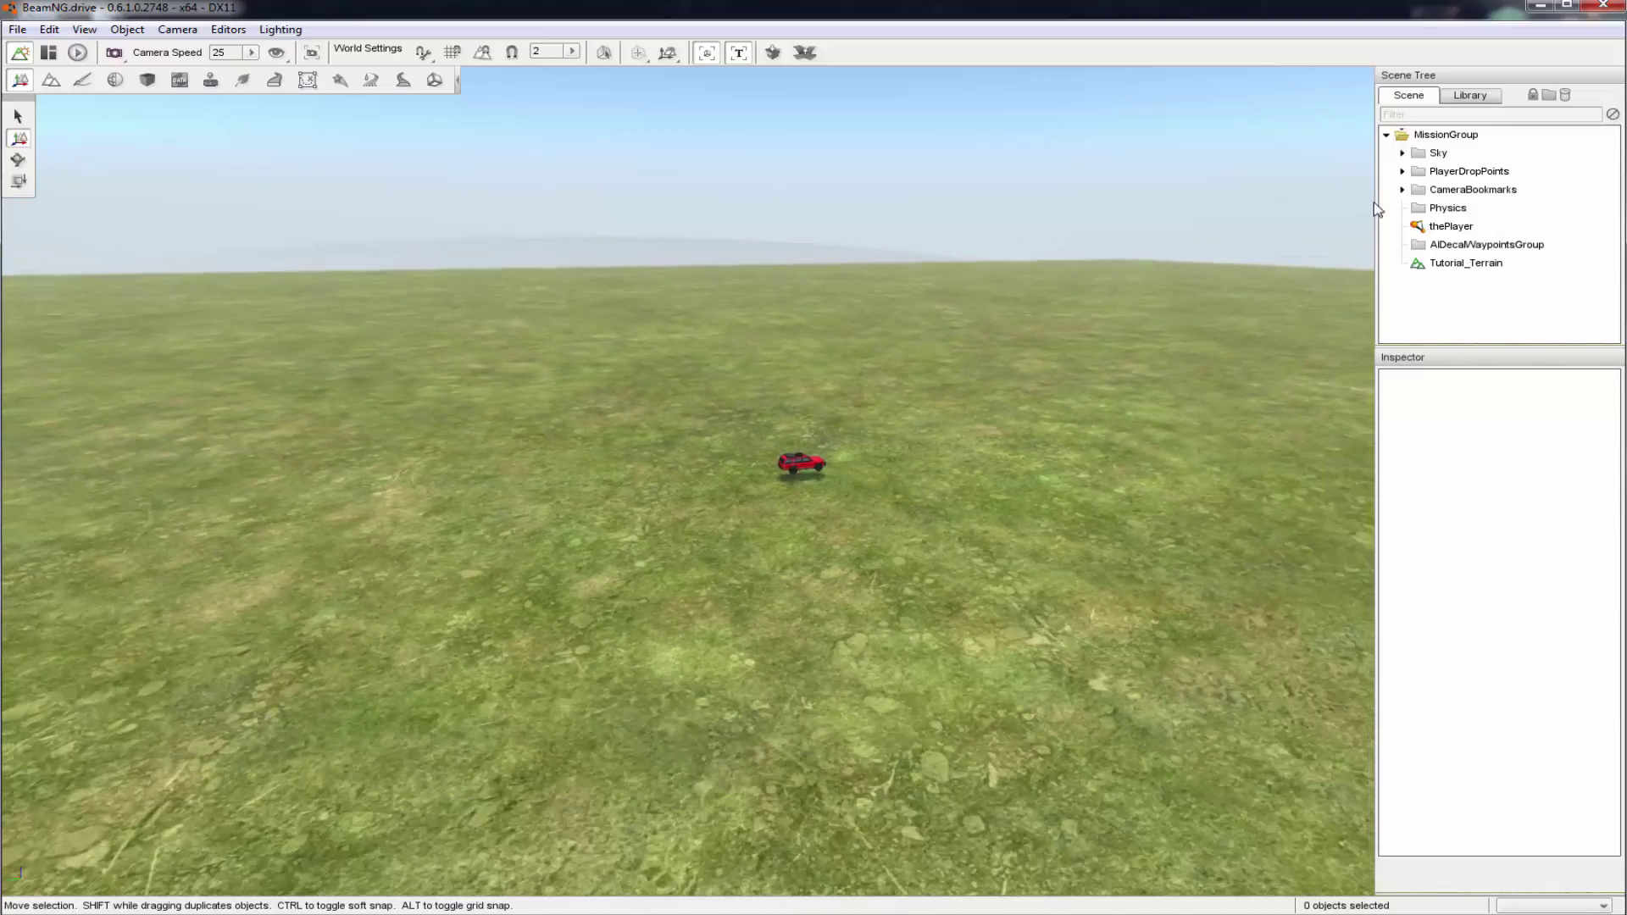
Step: Select Tutorial_Terrain in the Scene Tree, inspect it from around the car, then deselect it
click(1442, 266)
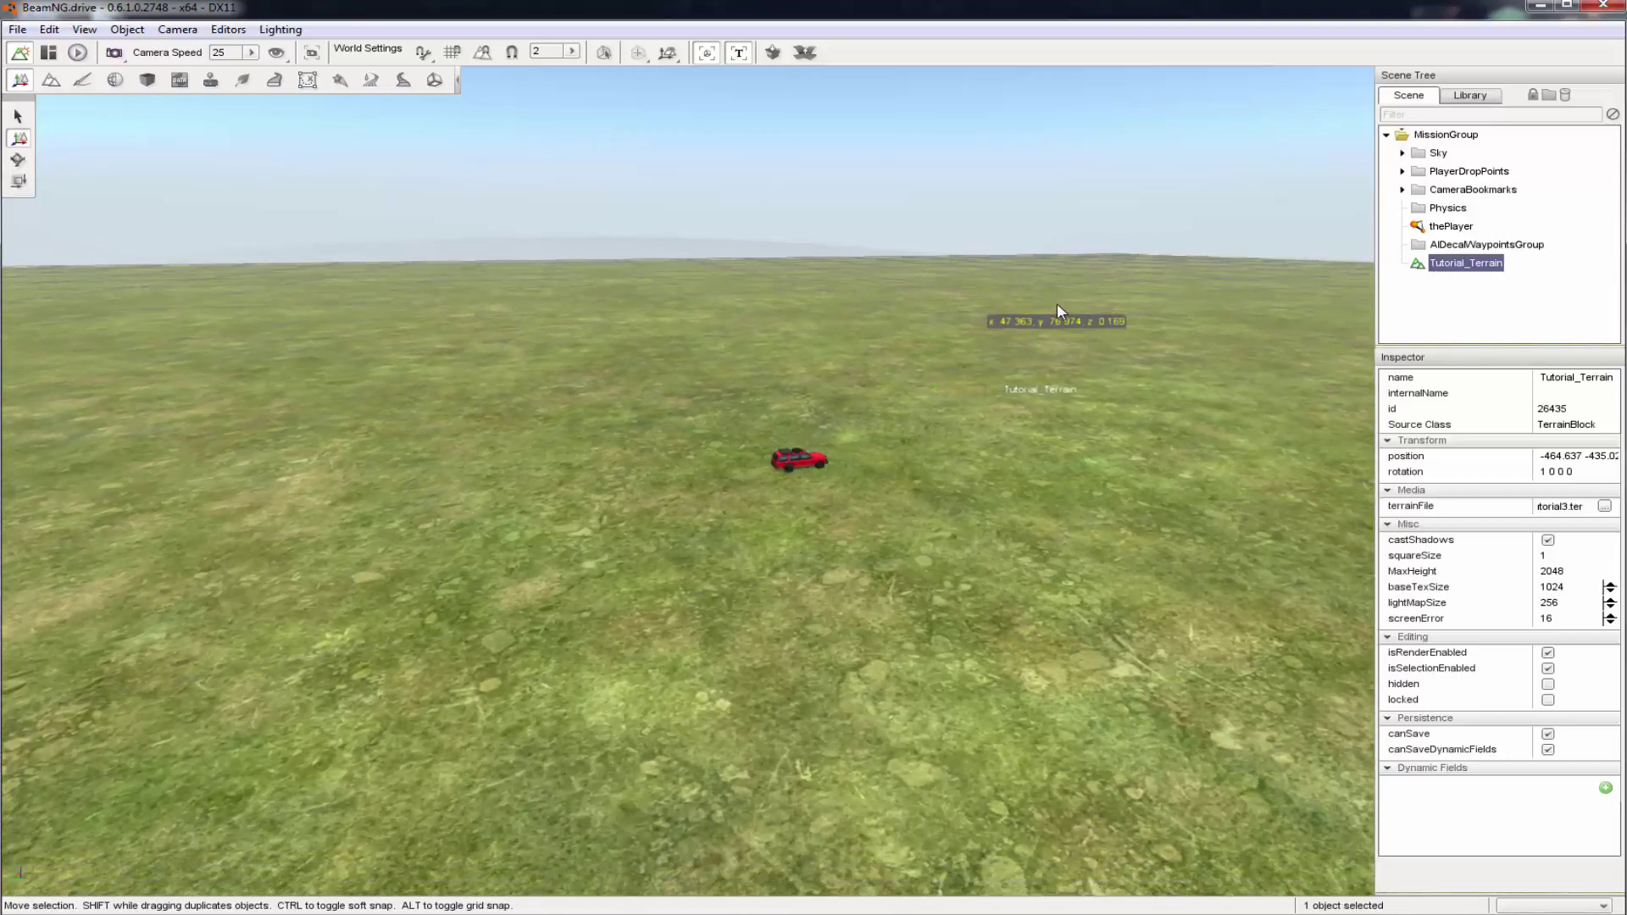
scroll(1060, 307, up, 5)
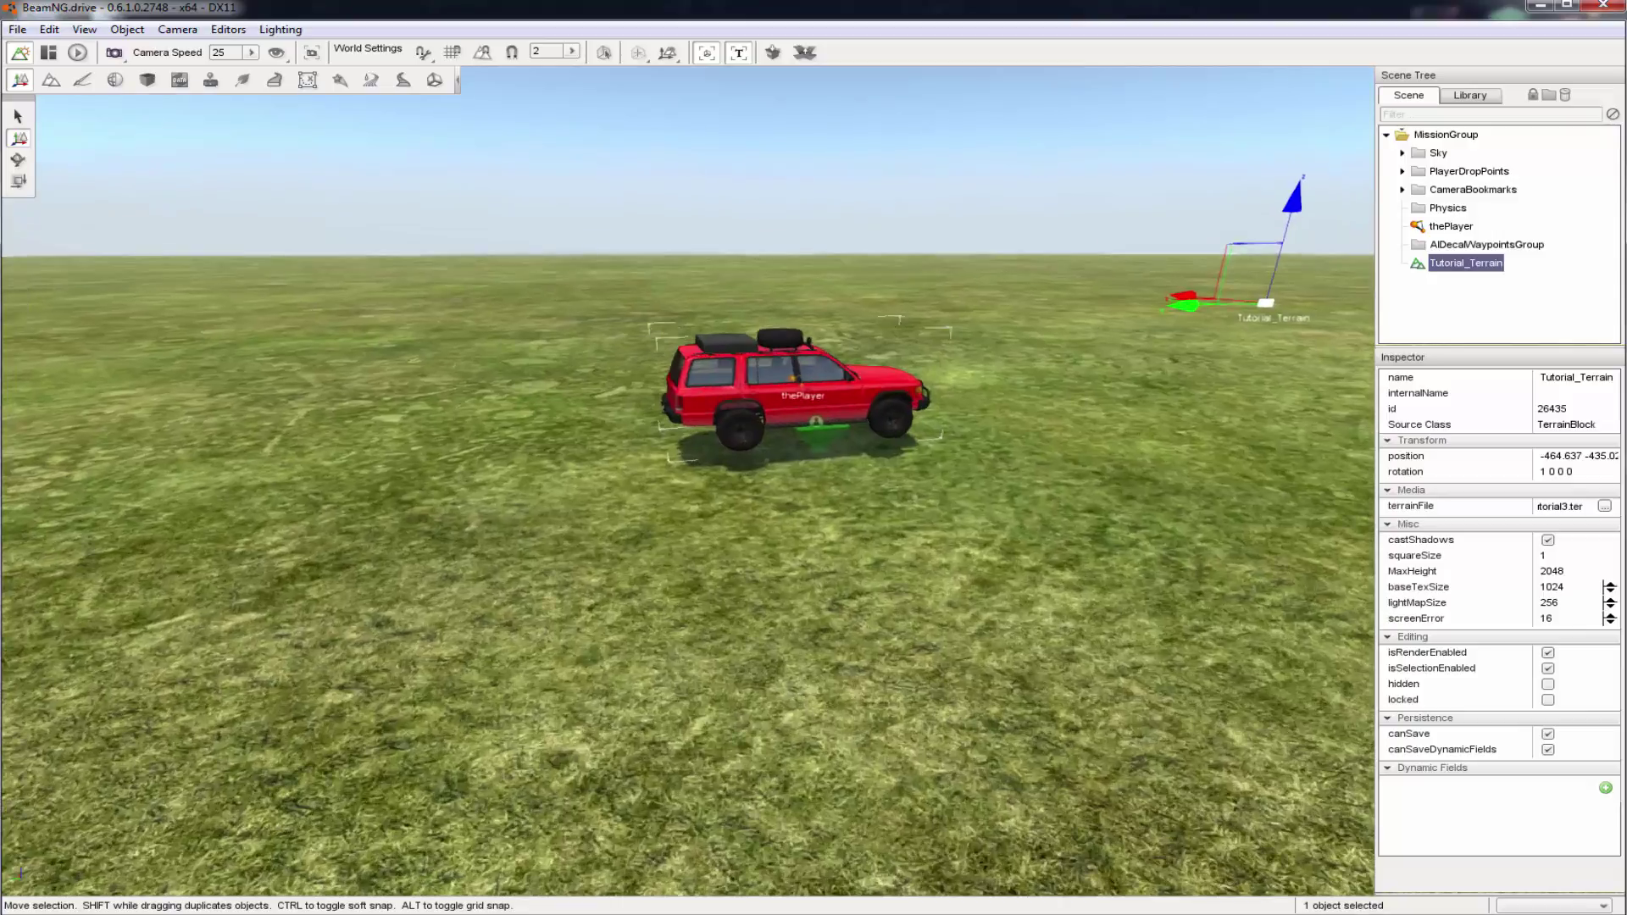
scroll(959, 412, up, 2)
right_drag(960, 412, 1305, 243)
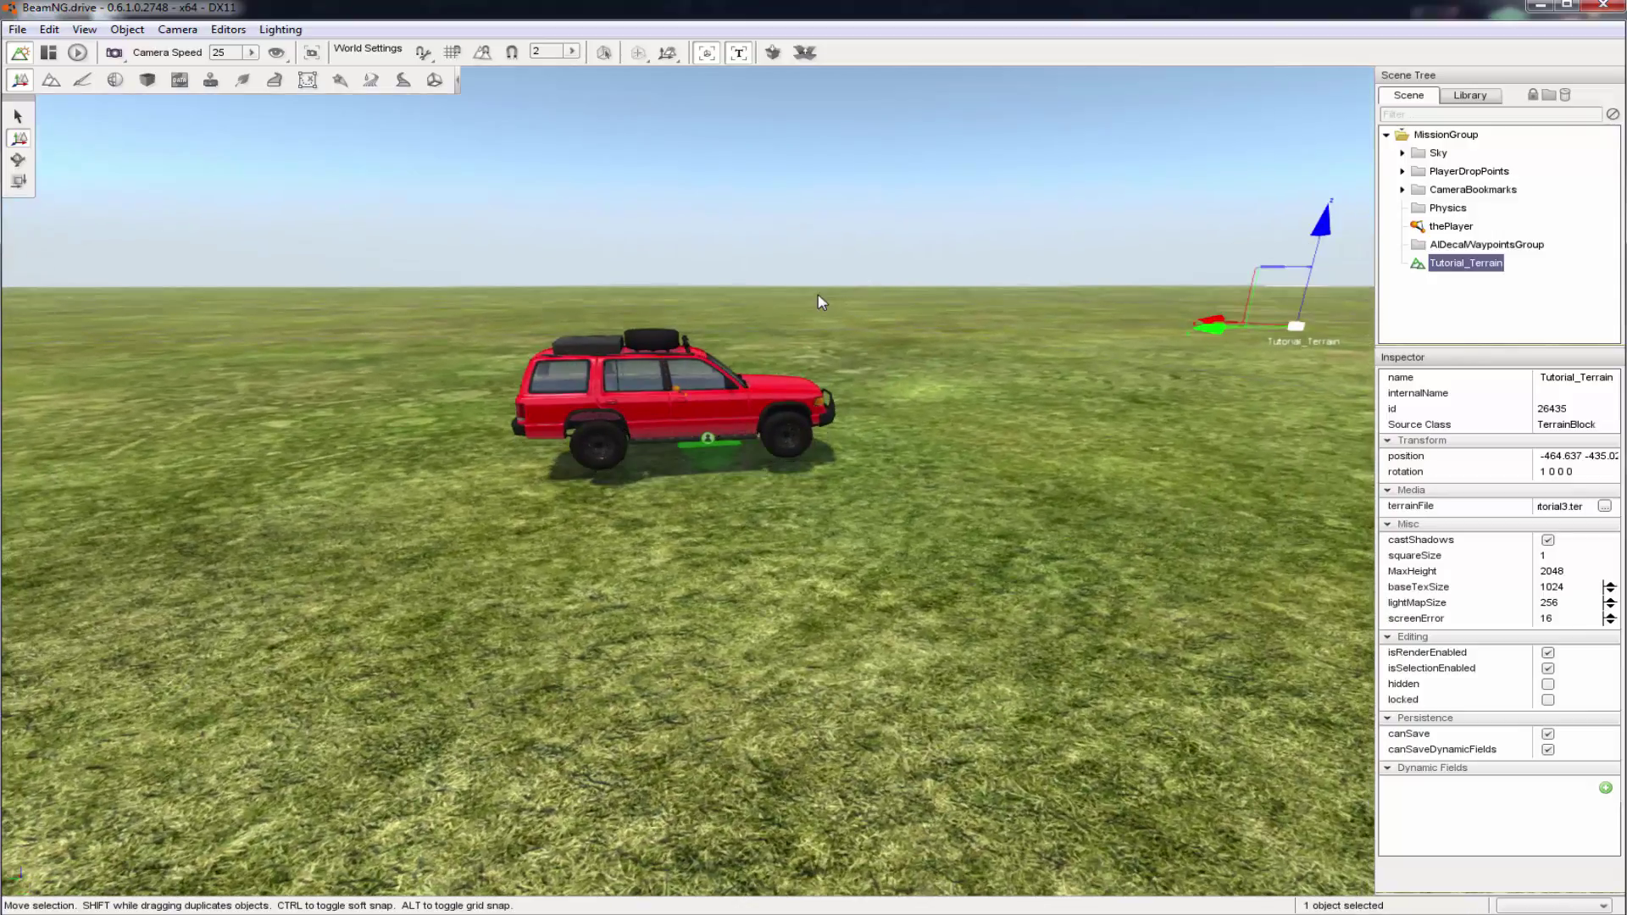
scroll(1065, 386, down, 5)
right_drag(1066, 387, 1044, 380)
click(942, 370)
scroll(943, 370, up, 2)
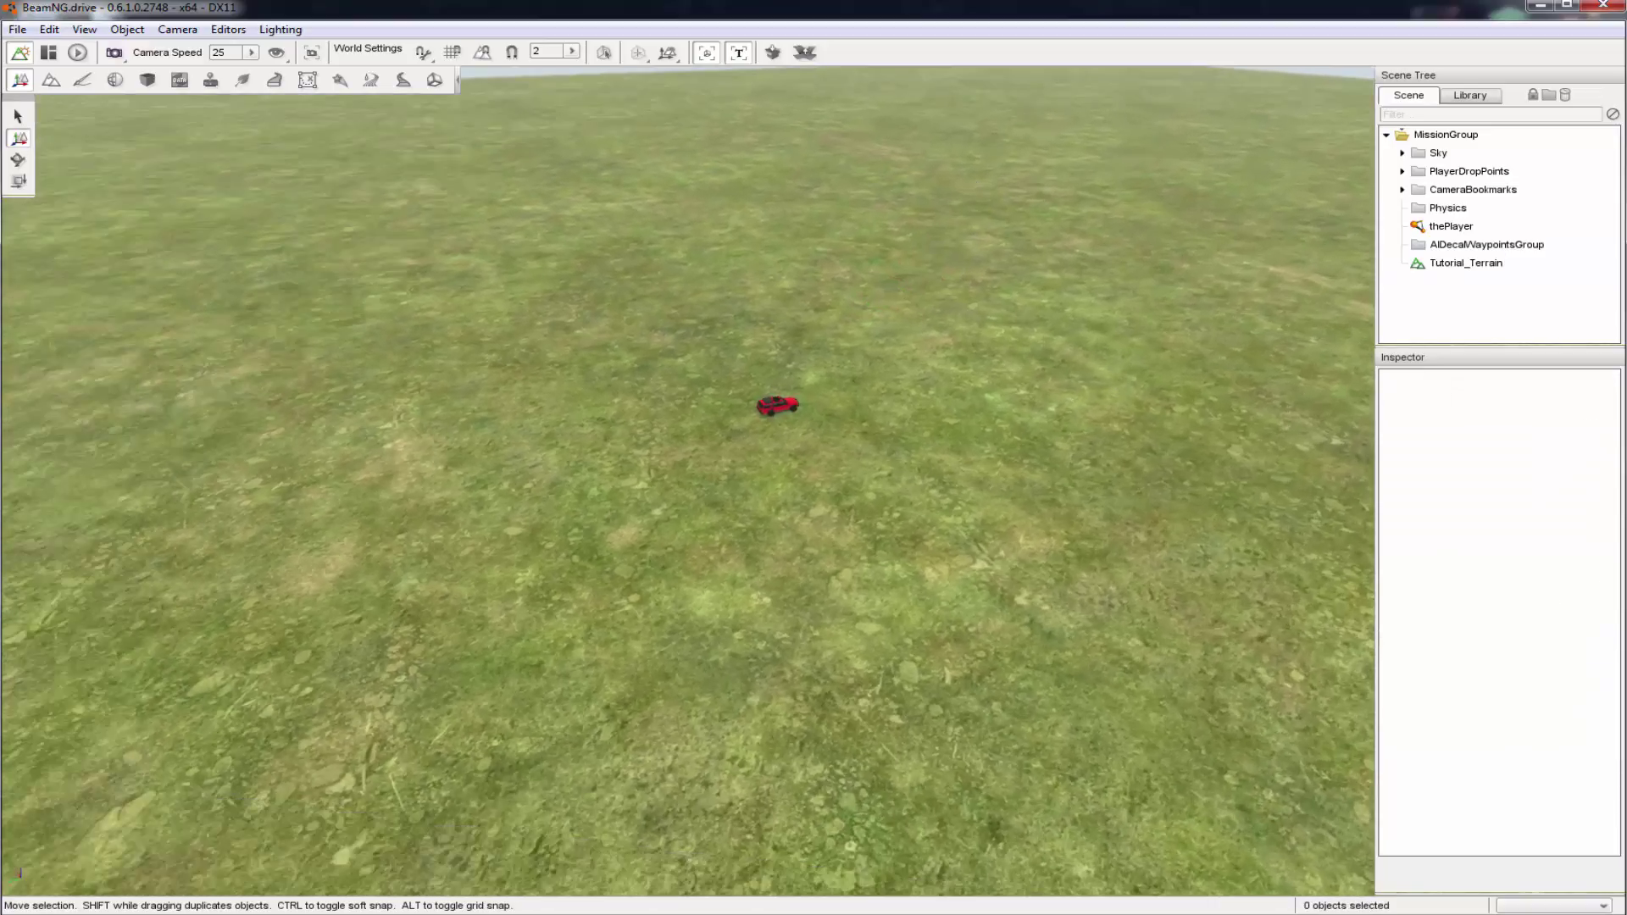
click(19, 30)
click(411, 254)
right_drag(410, 254, 382, 199)
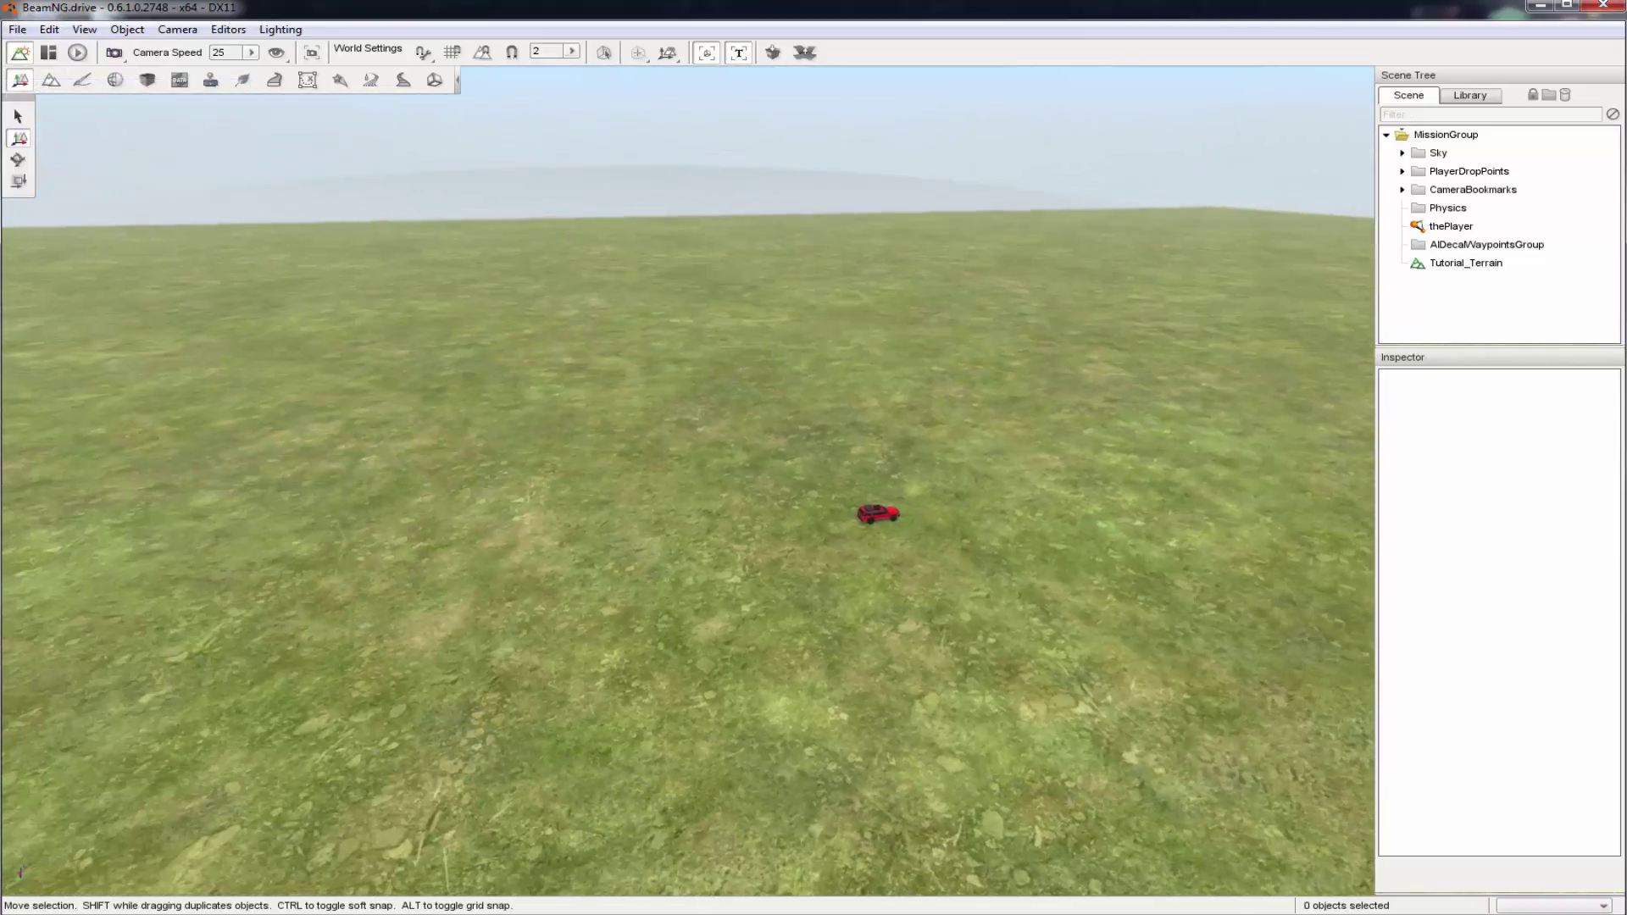
mouse_move(584, 292)
right_down()
mouse_move(602, 305)
mouse_move(567, 289)
mouse_move(585, 356)
mouse_move(576, 327)
mouse_move(611, 301)
mouse_move(581, 318)
mouse_move(595, 297)
mouse_move(576, 272)
mouse_move(623, 292)
mouse_move(568, 297)
mouse_move(564, 279)
mouse_move(585, 293)
mouse_move(558, 293)
mouse_move(612, 292)
right_up()
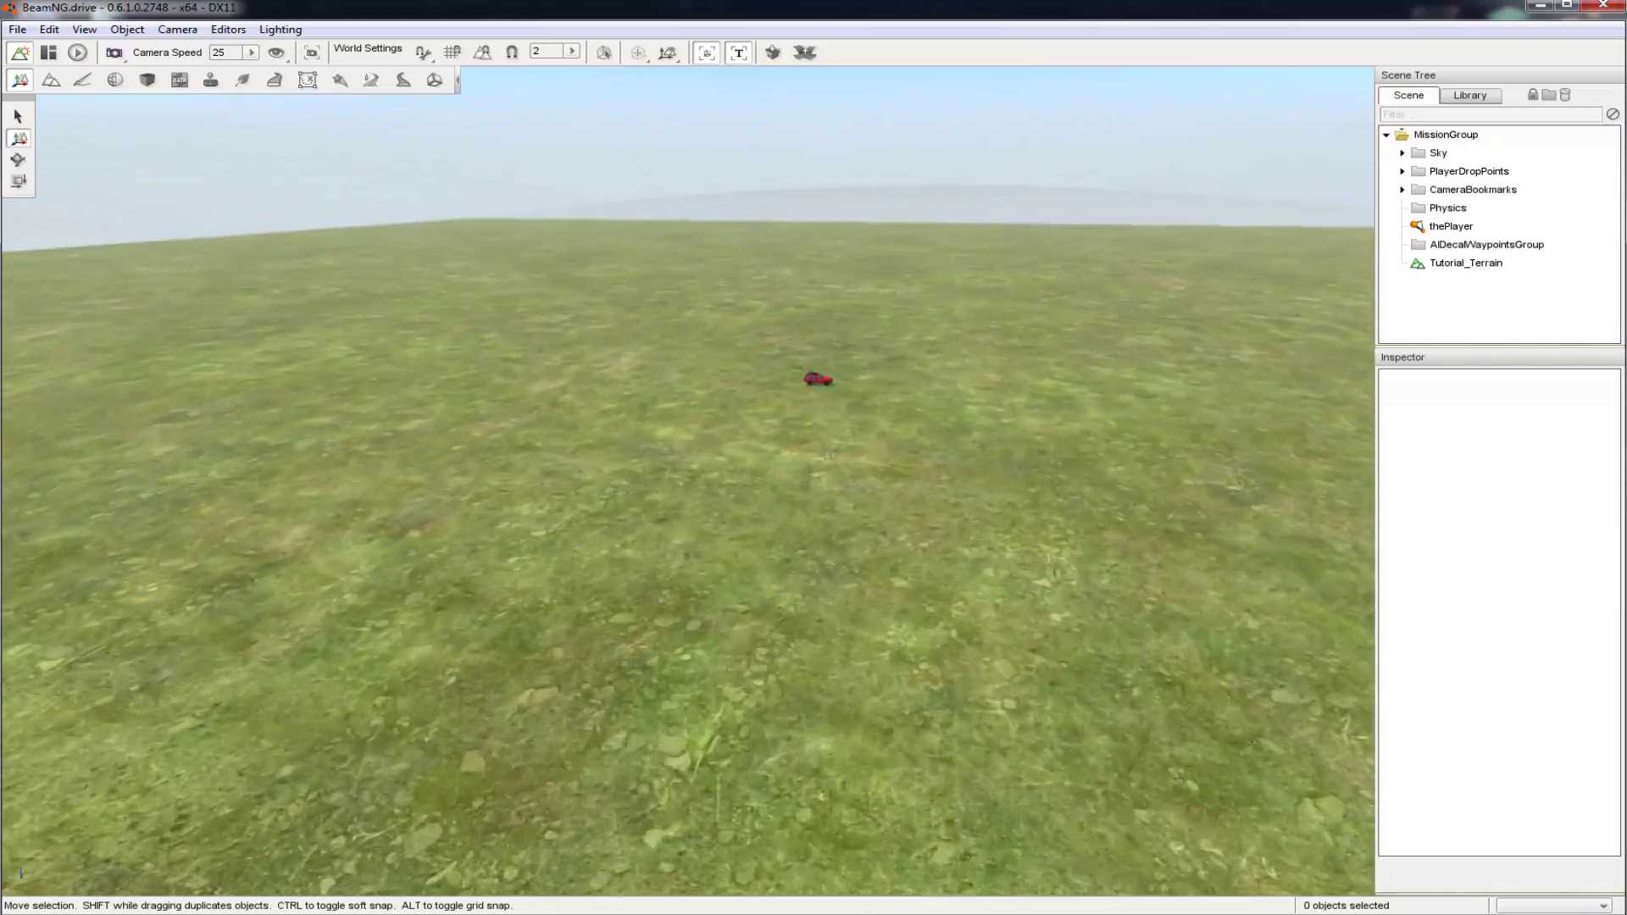
key(w)
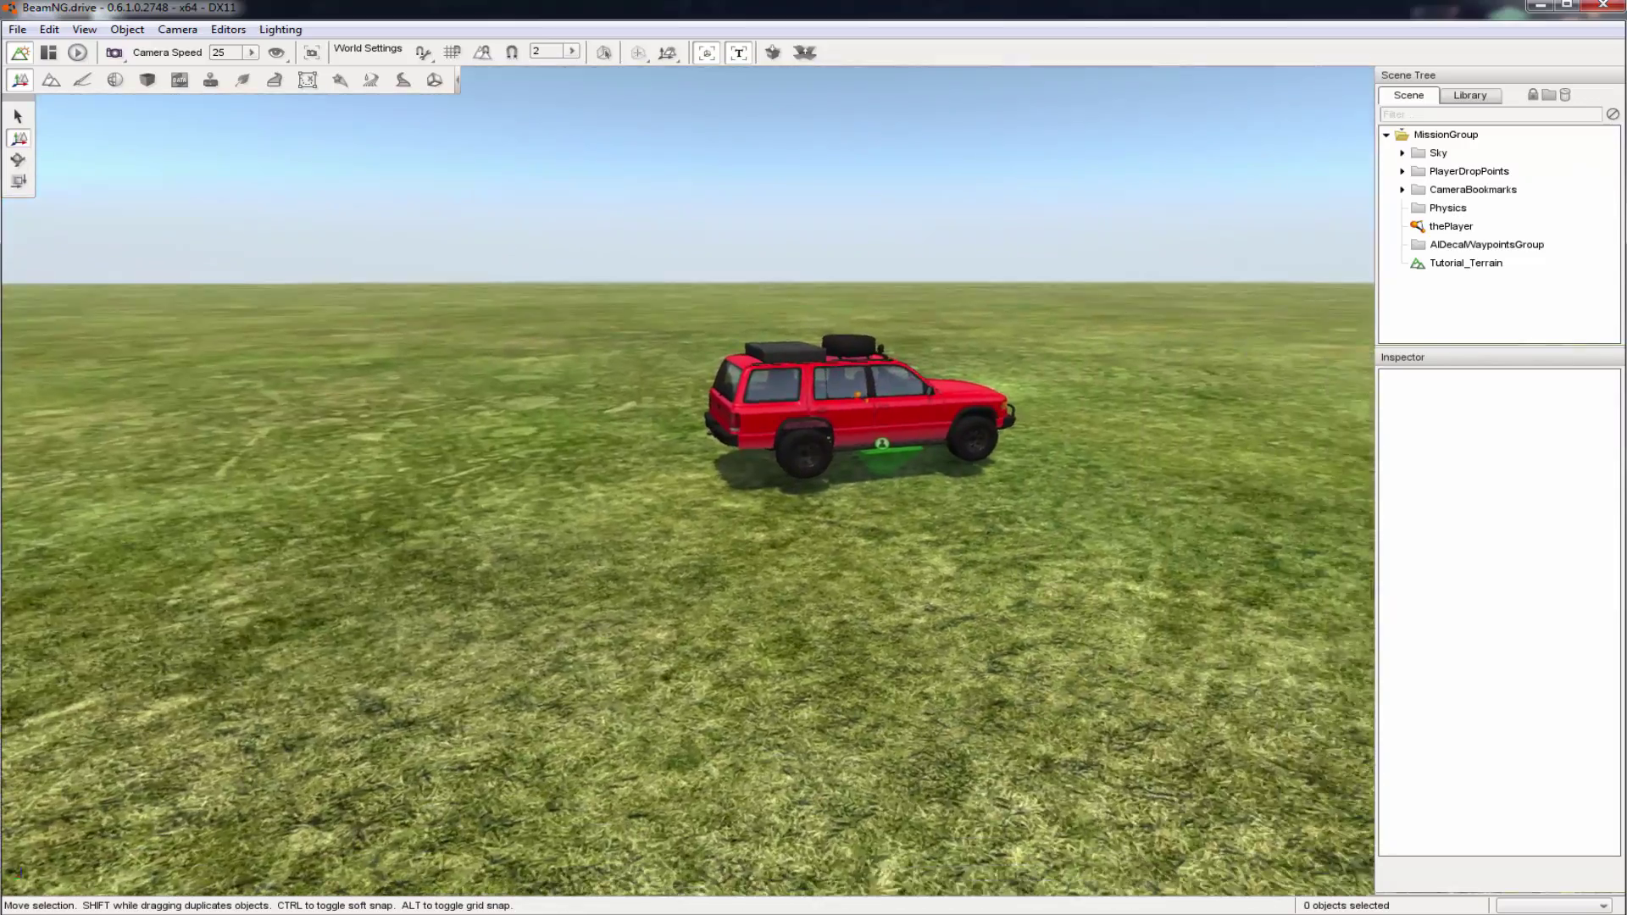
right_drag(611, 292, 761, 353)
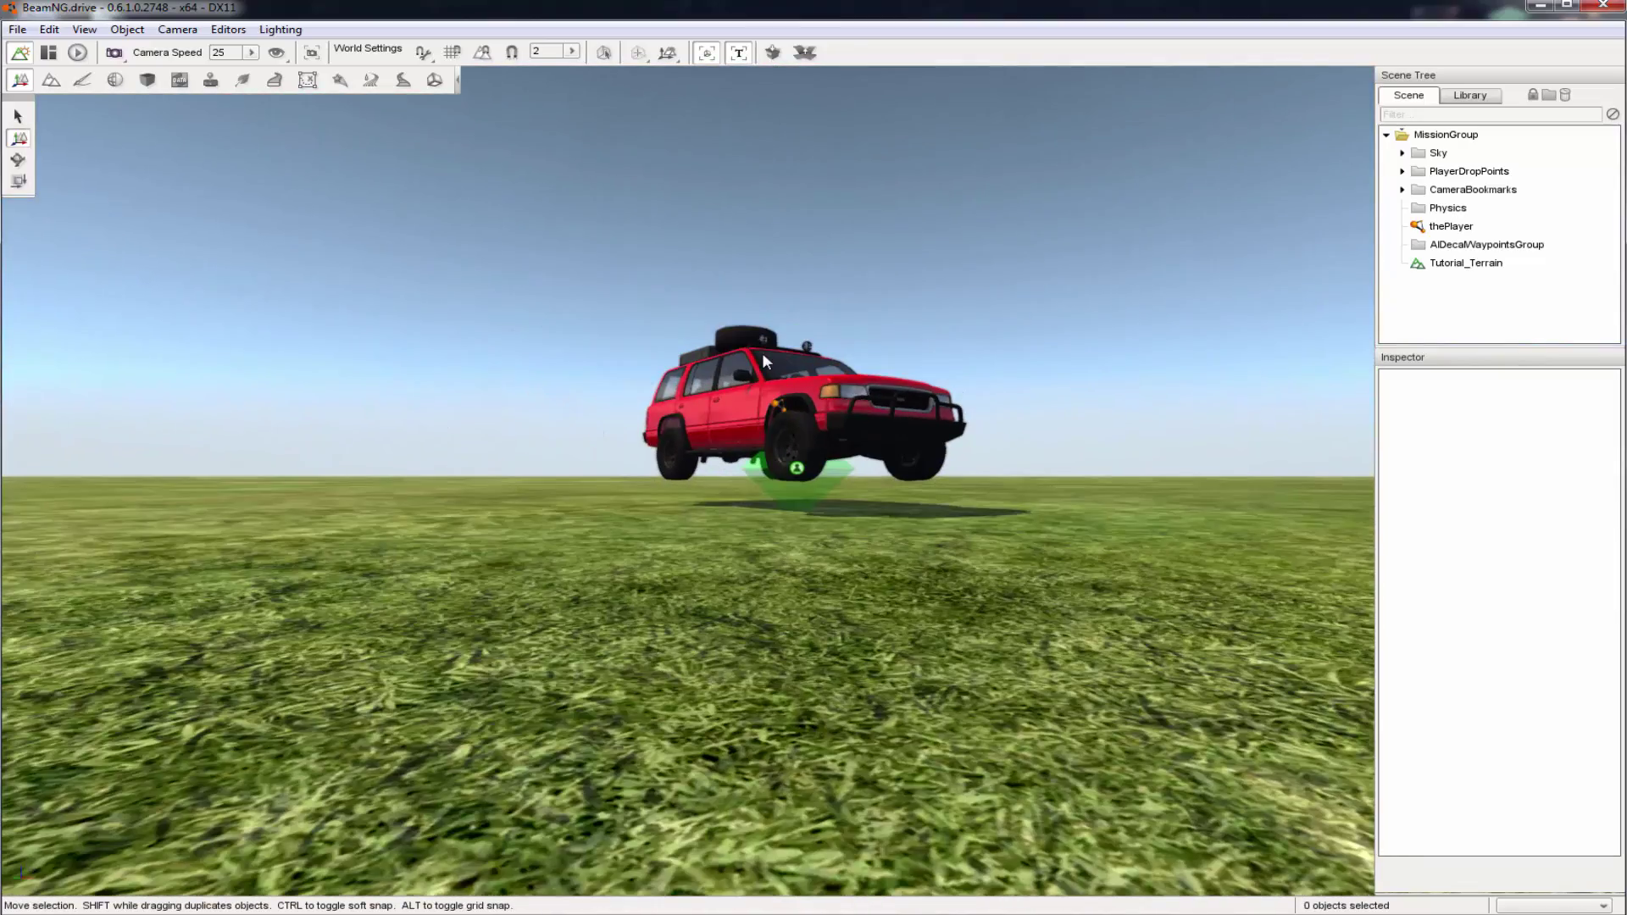